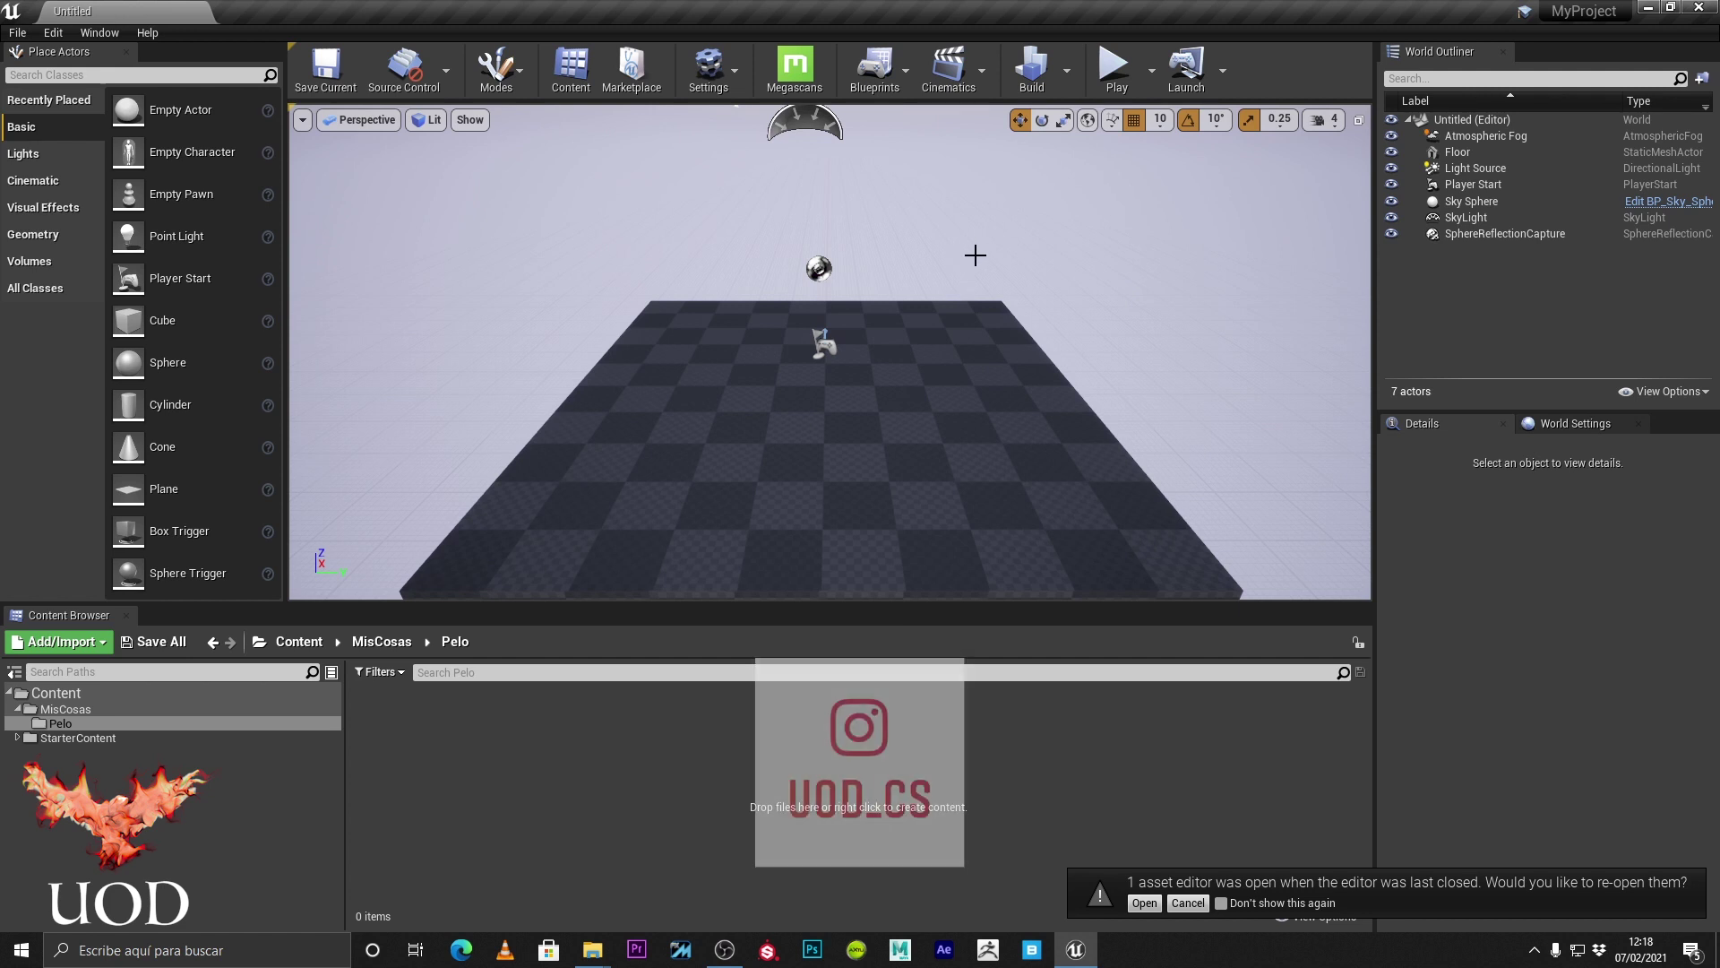
Tilt the view up and search the engine Plugins list for the Groom plugin.
mouse_move(975, 256)
right_mouse_down()
mouse_move(976, 179)
mouse_move(1120, 269)
mouse_move(1030, 224)
mouse_move(953, 346)
right_mouse_up()
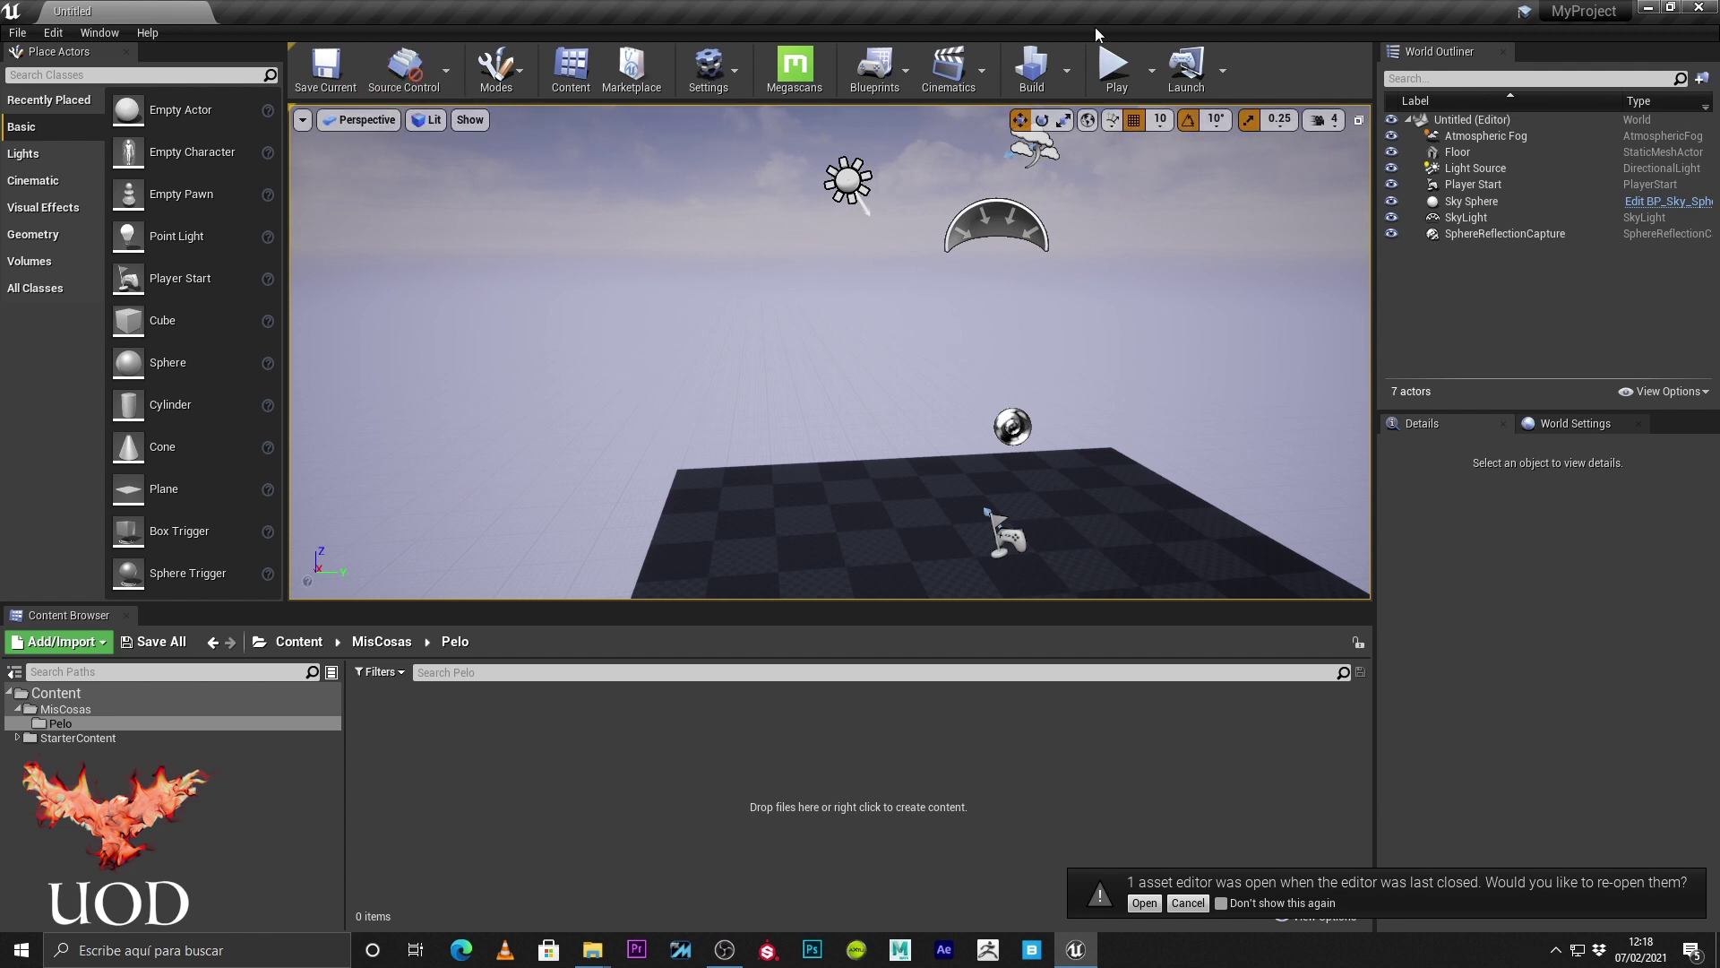
left_click(734, 66)
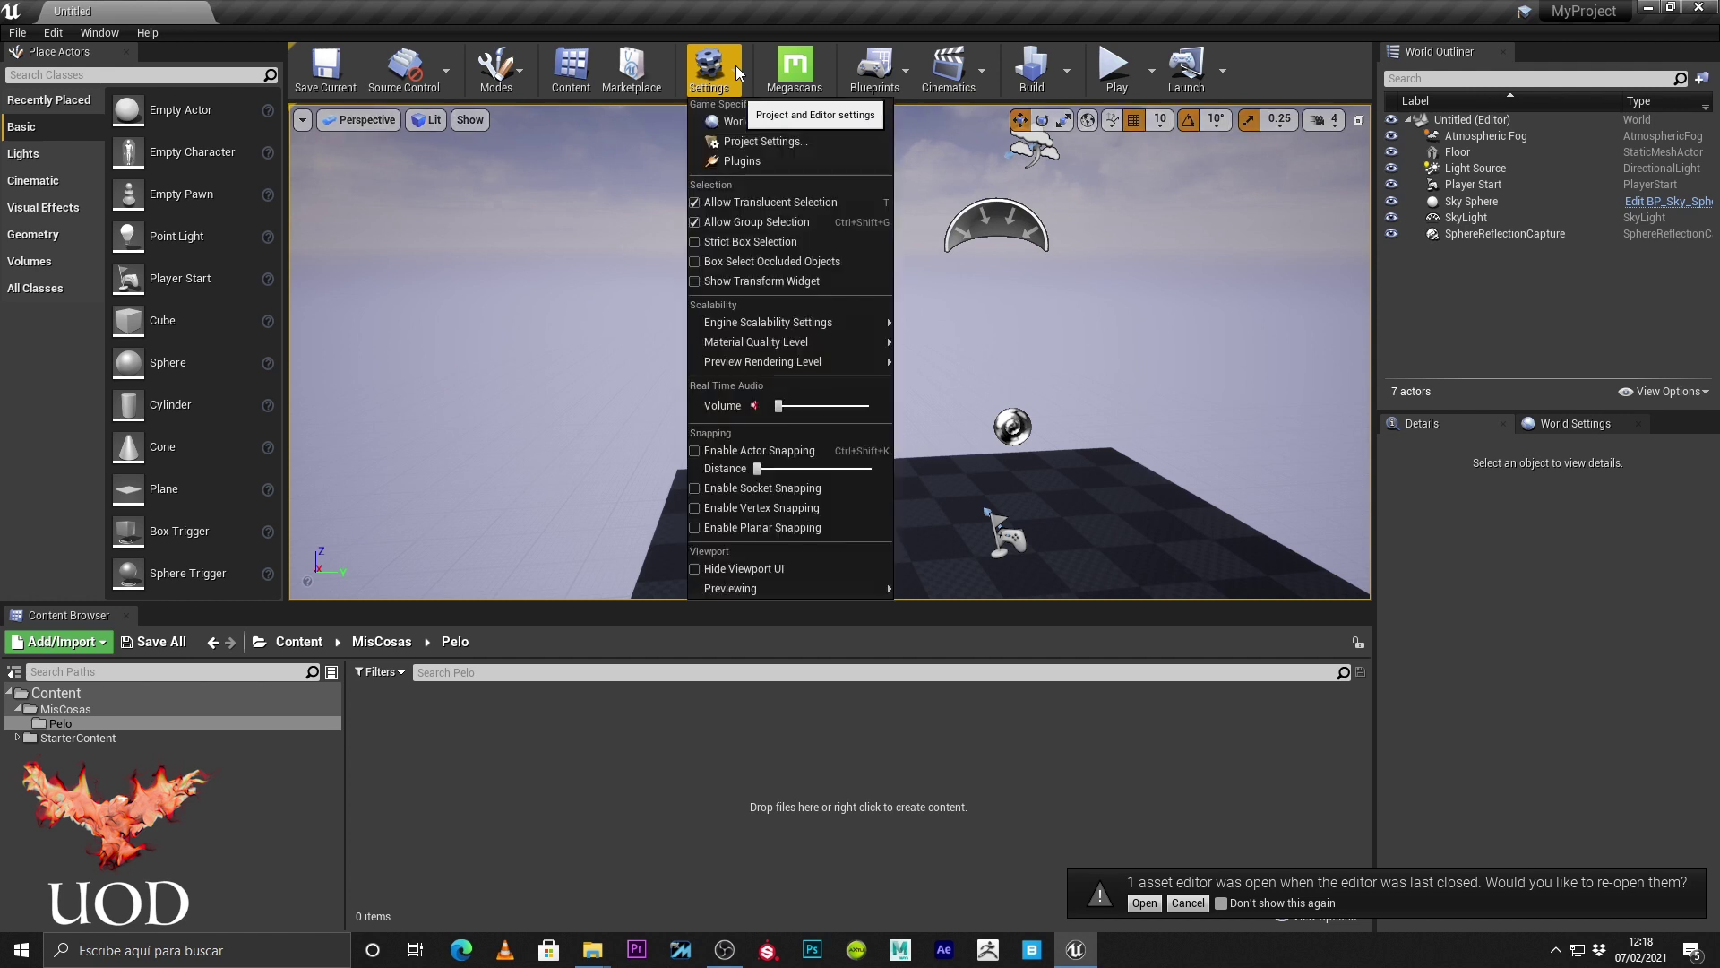
left_click(744, 161)
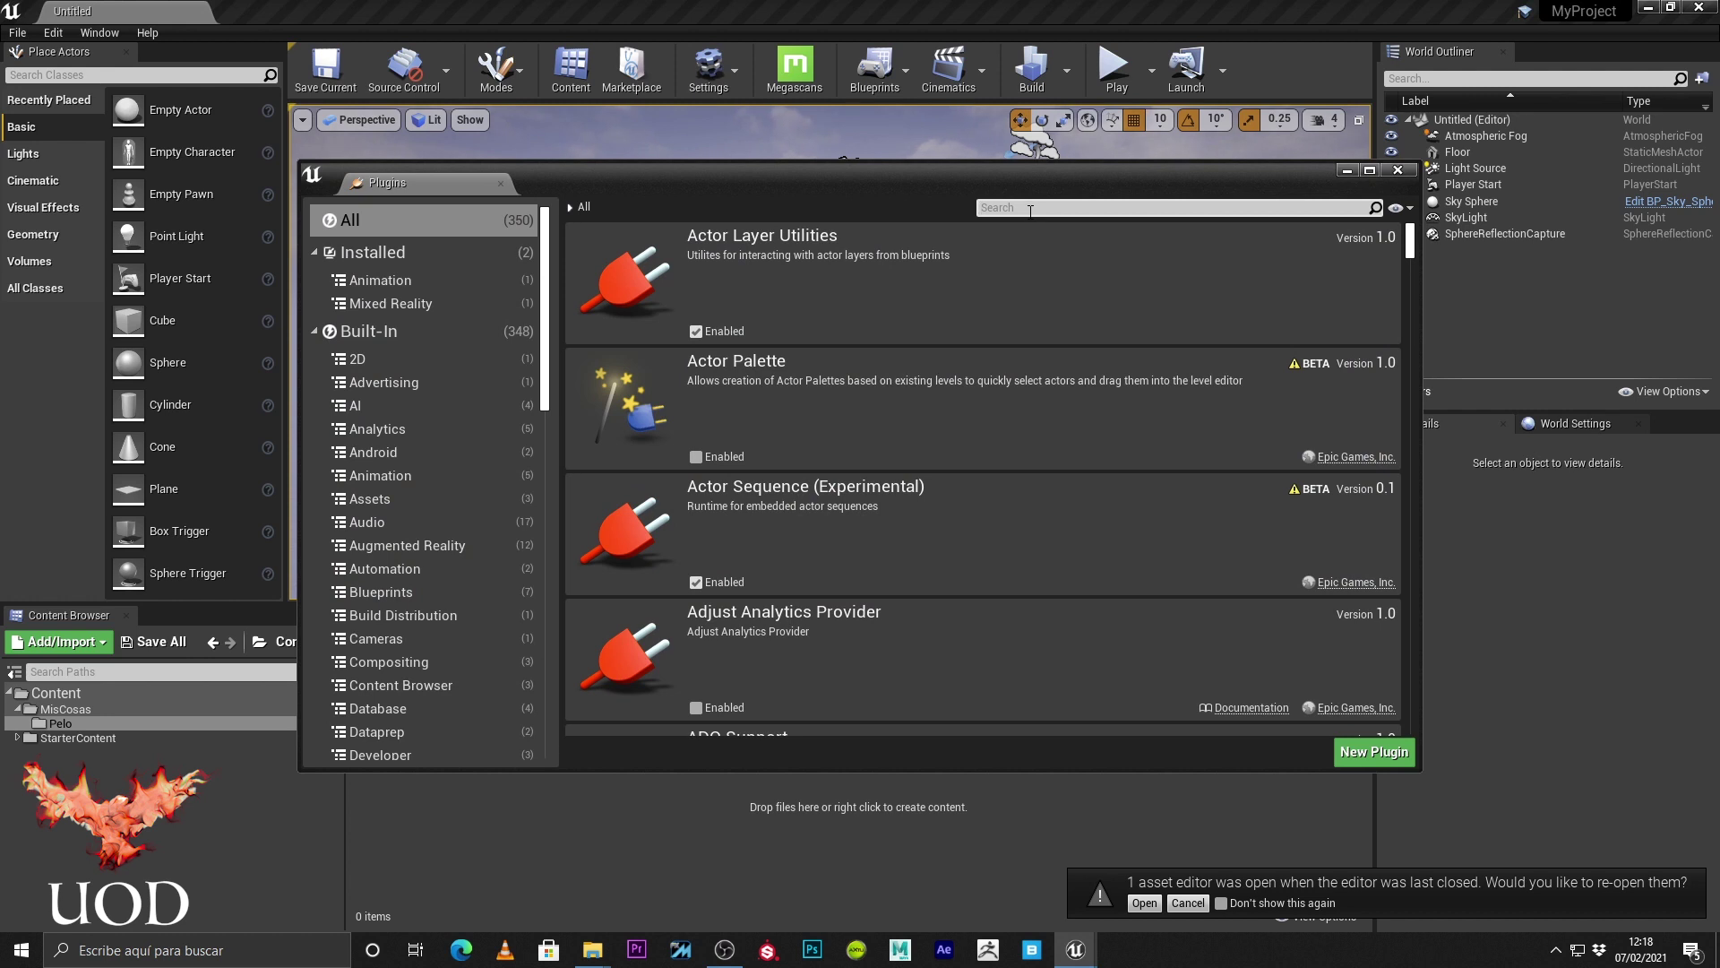
type("gr")
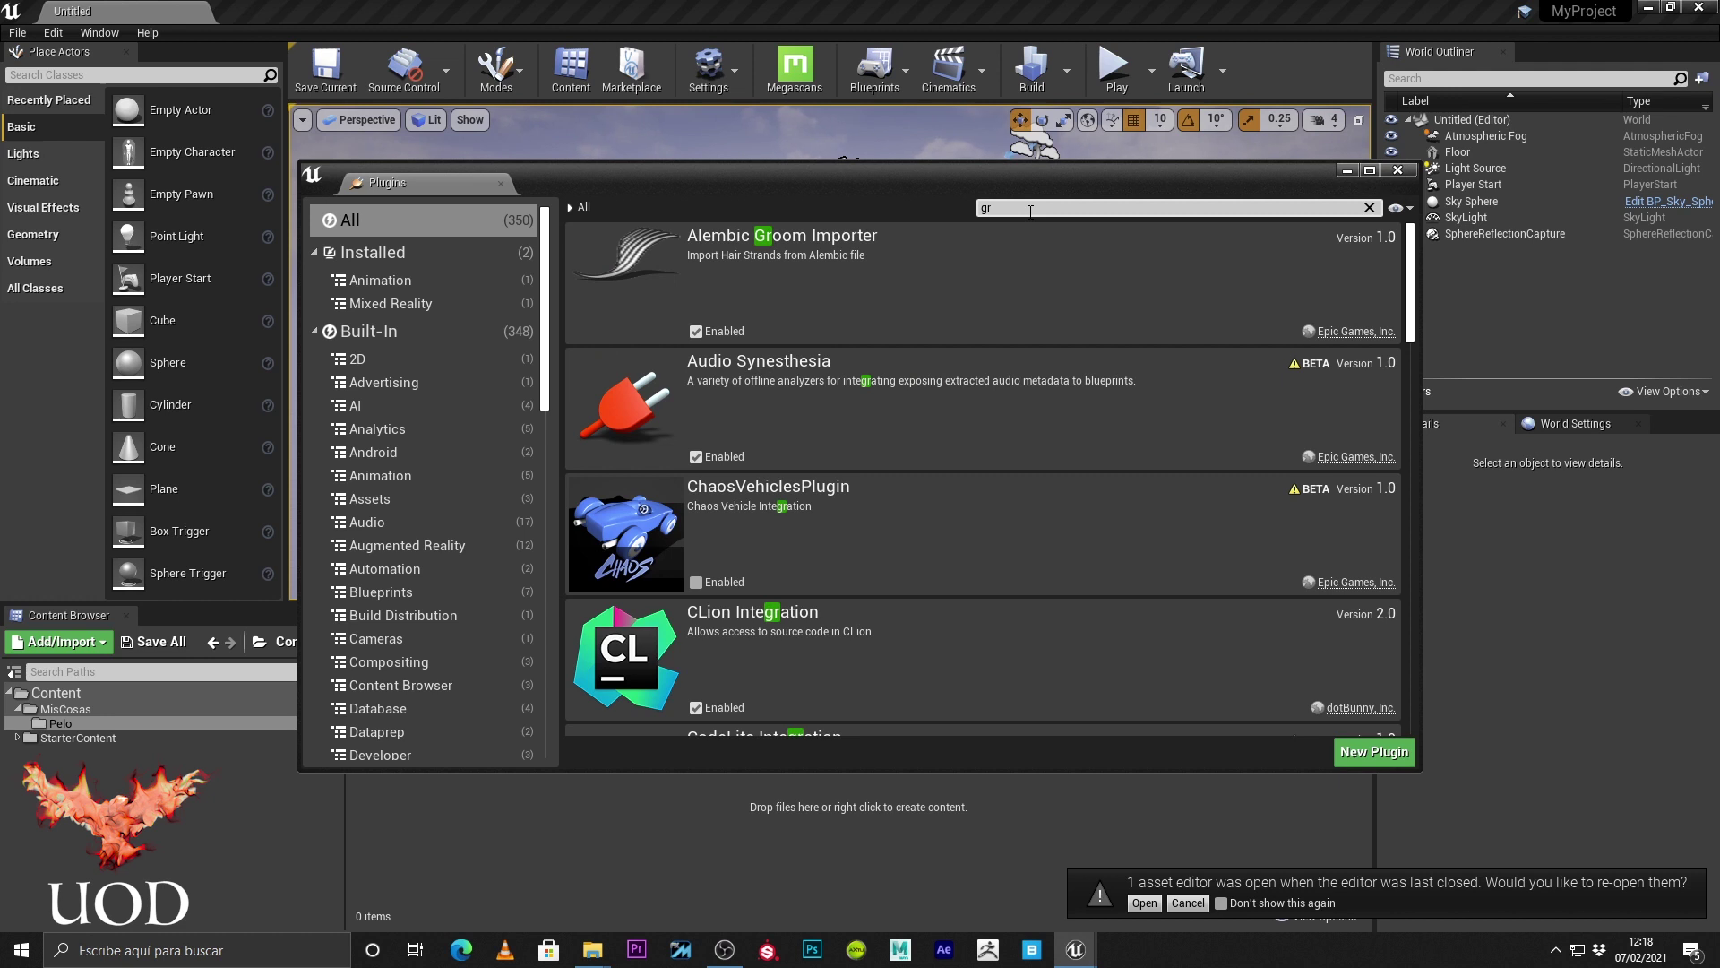
type("o")
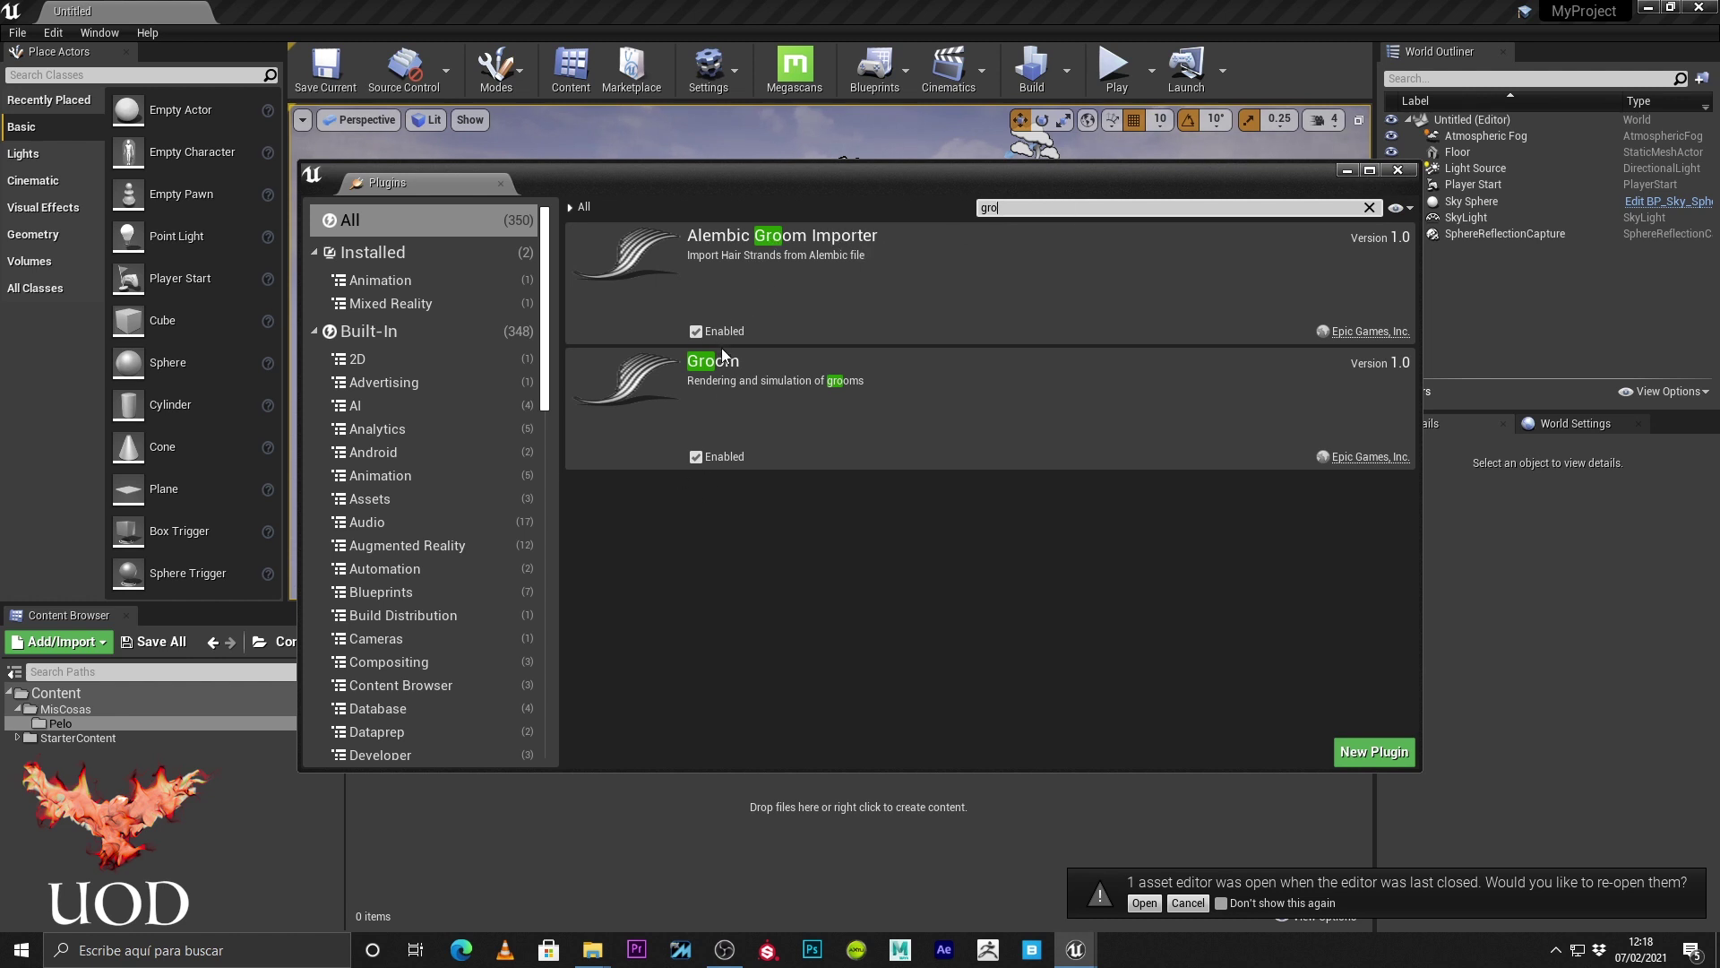
Search the plugins for Niagara, close the list, and rotate the level view.
left_click(1038, 205)
type("nia")
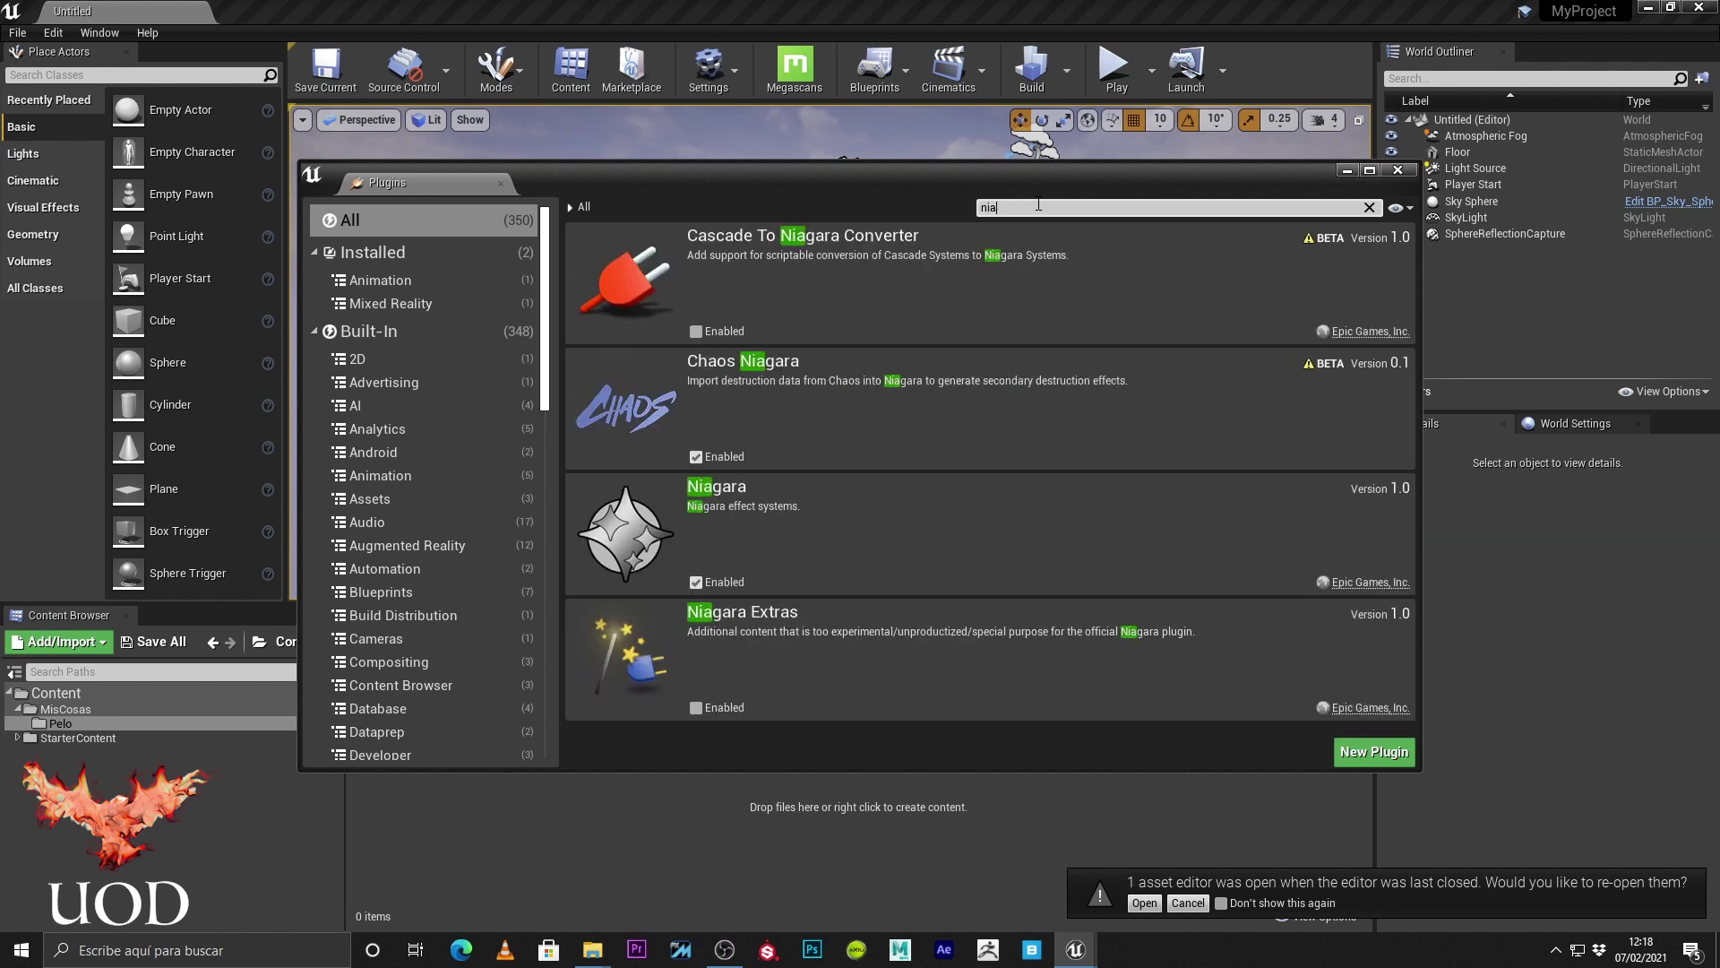
type("g")
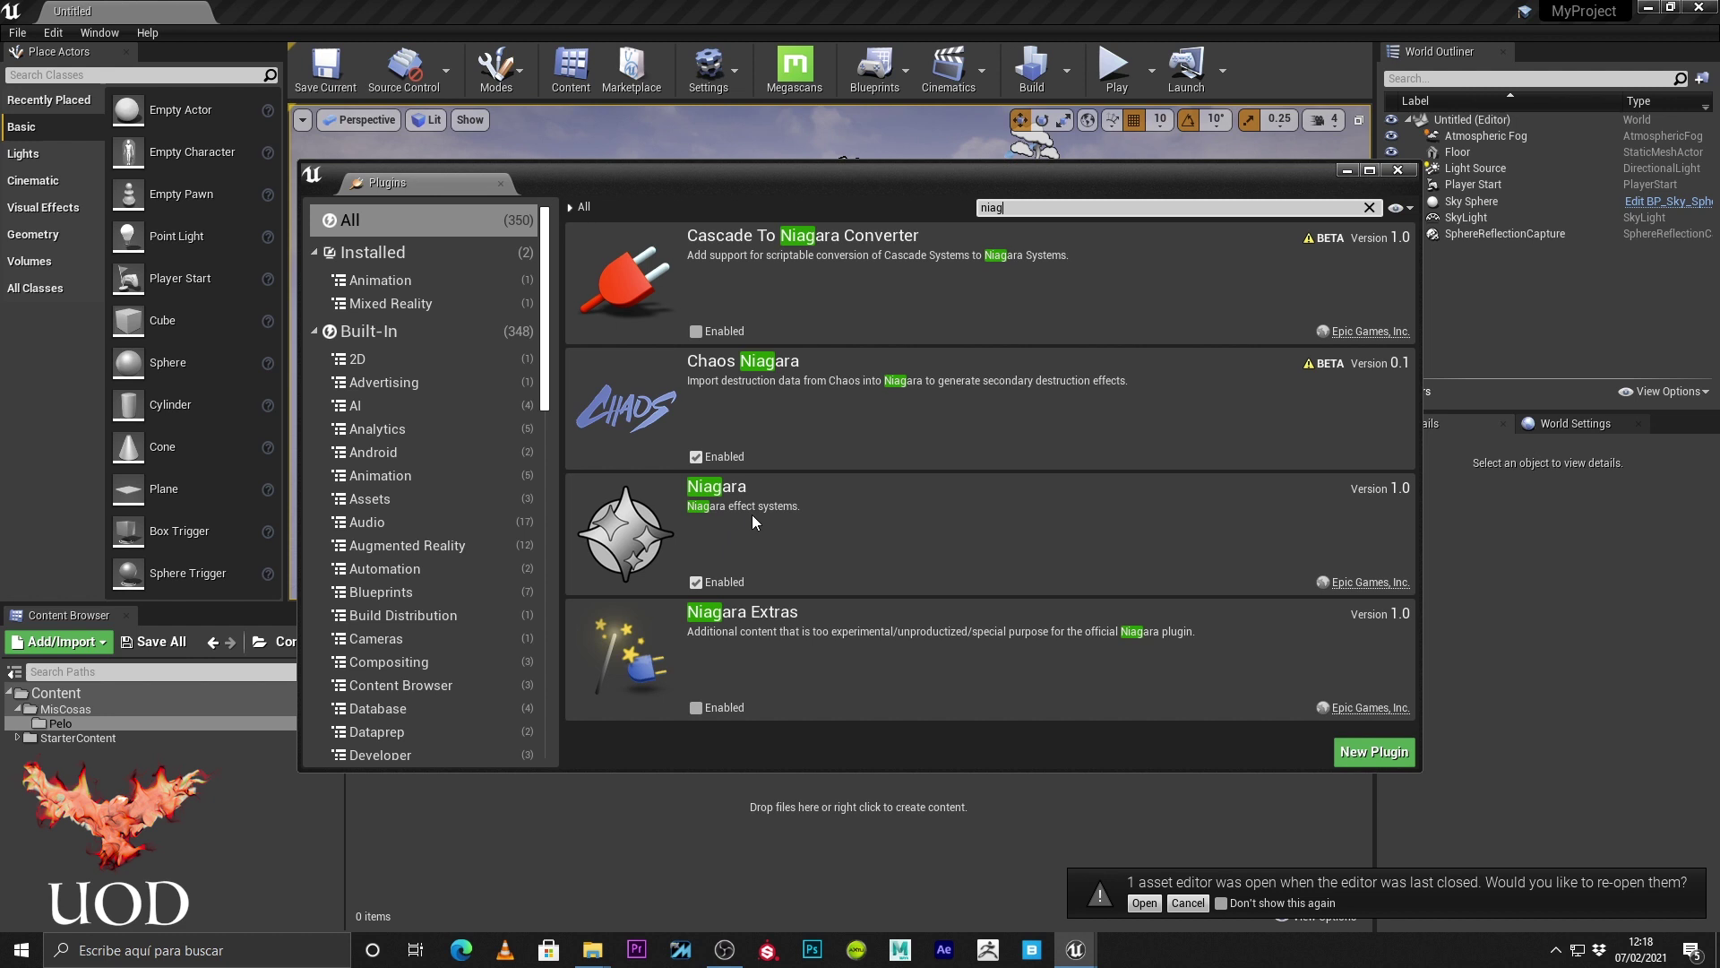
left_click(1390, 177)
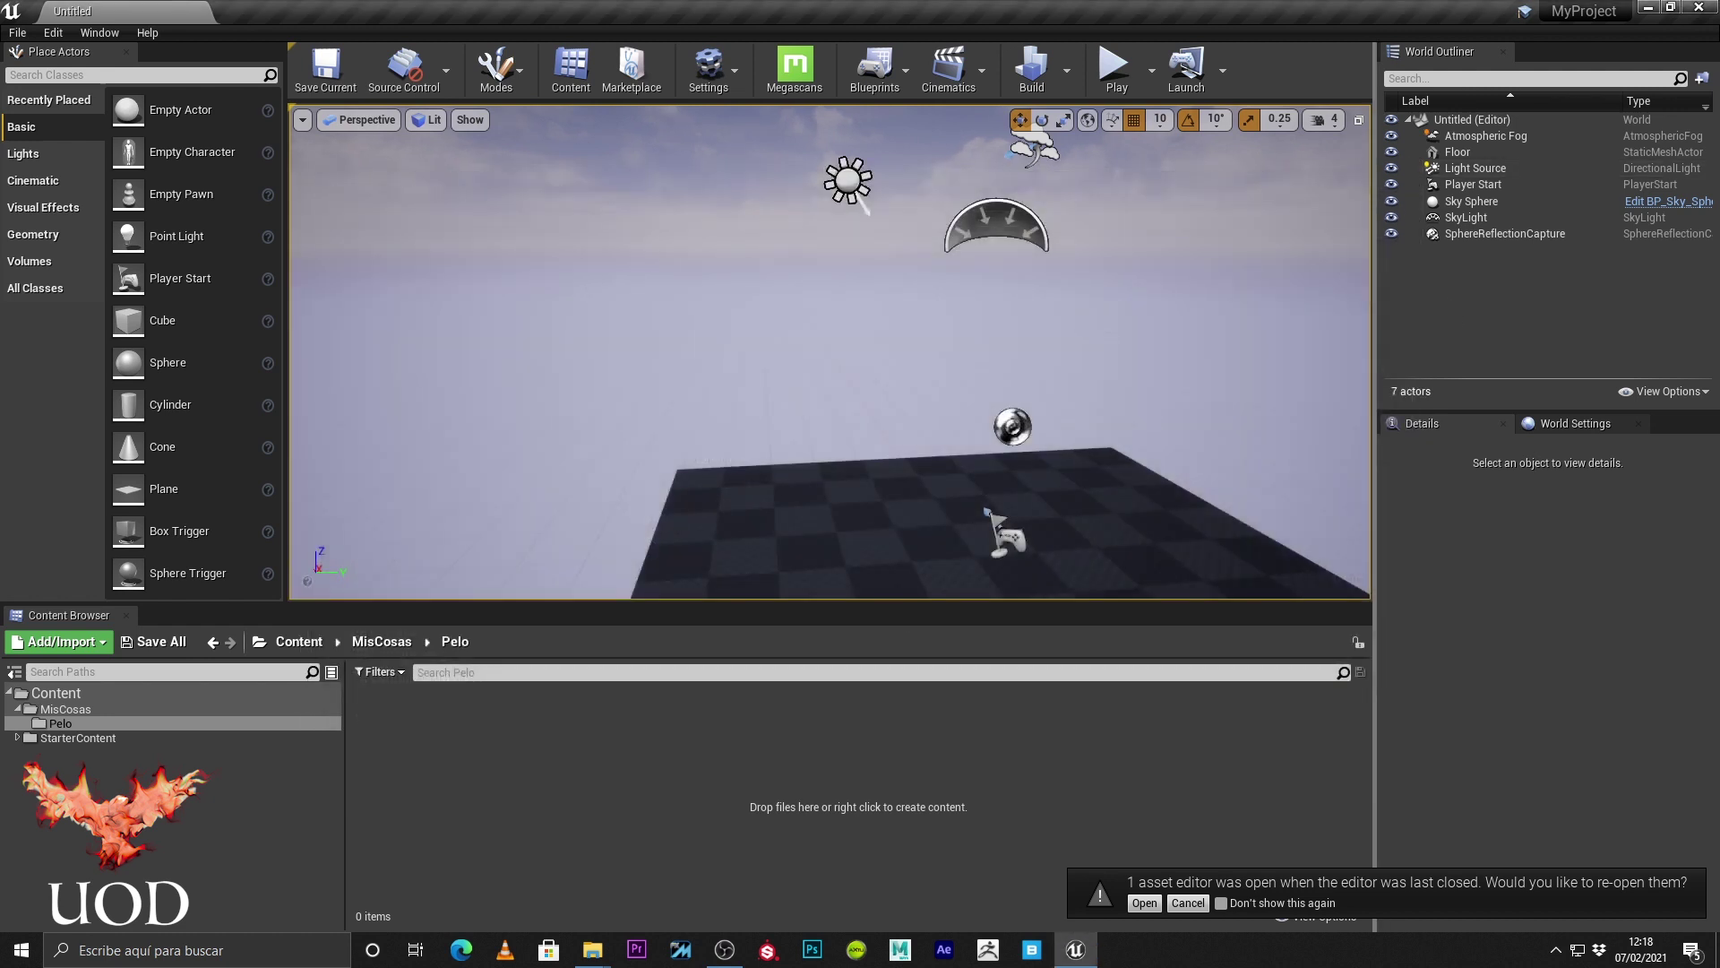
left_click(1079, 321)
mouse_move(1065, 349)
right_mouse_down()
mouse_move(1165, 296)
mouse_move(1138, 377)
mouse_move(1111, 331)
mouse_move(1072, 353)
right_mouse_up()
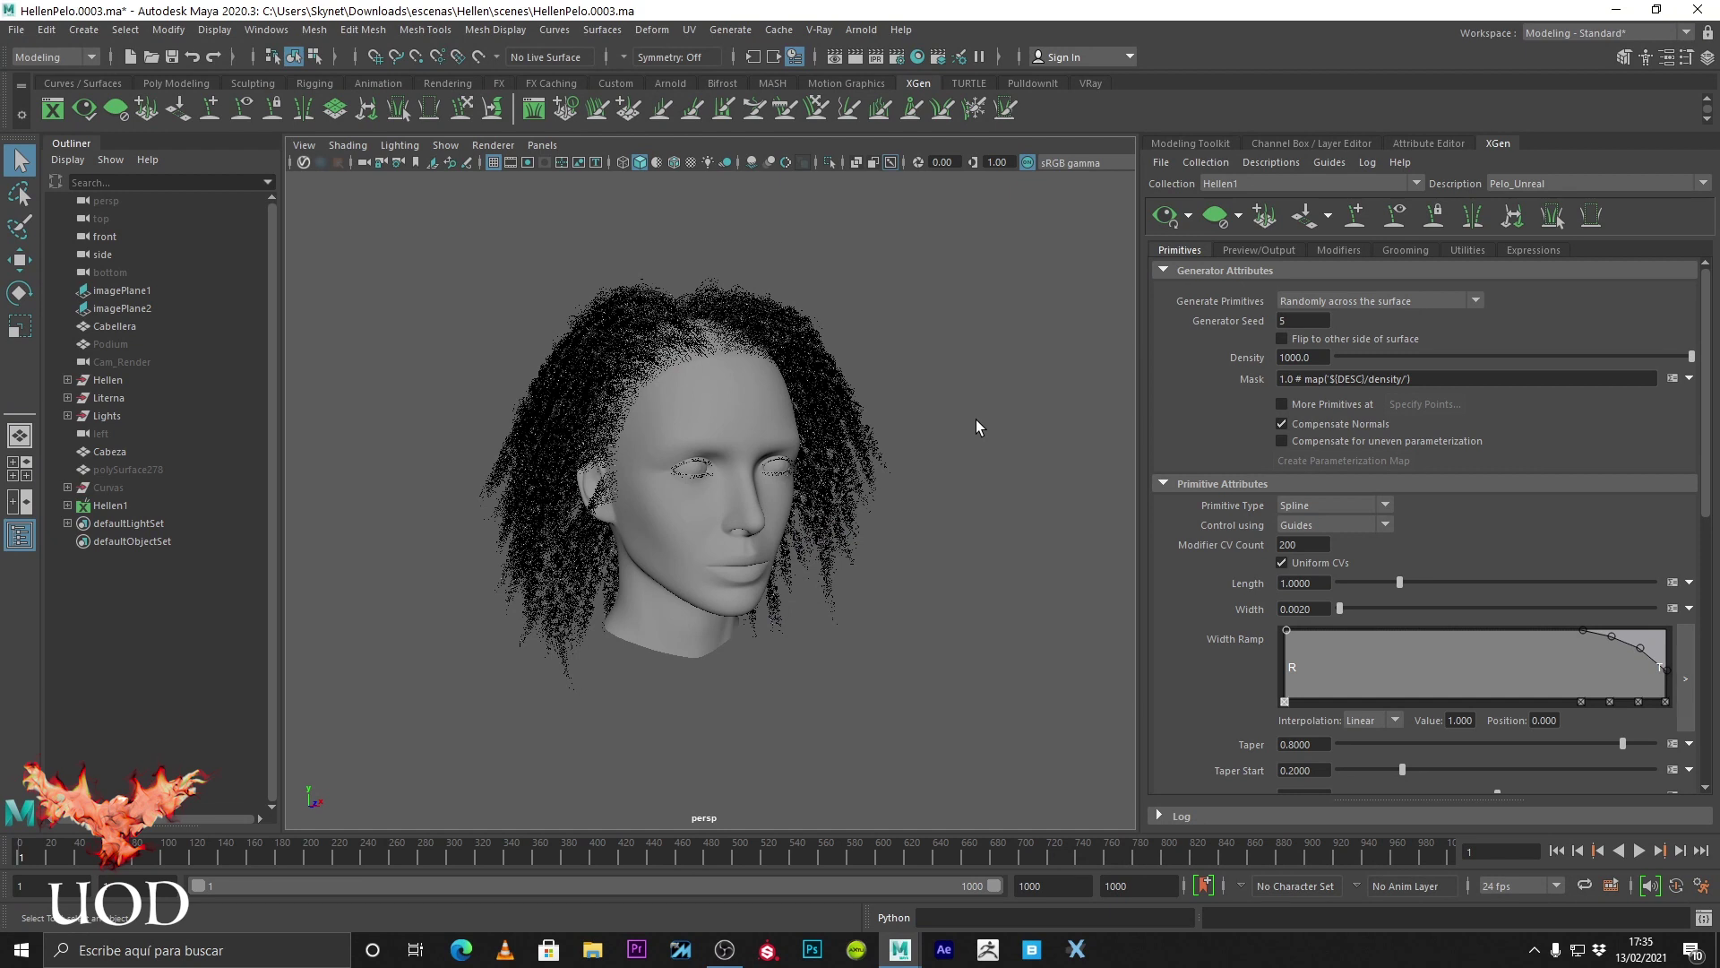
right_click_drag(815, 493, 803, 568, "alt")
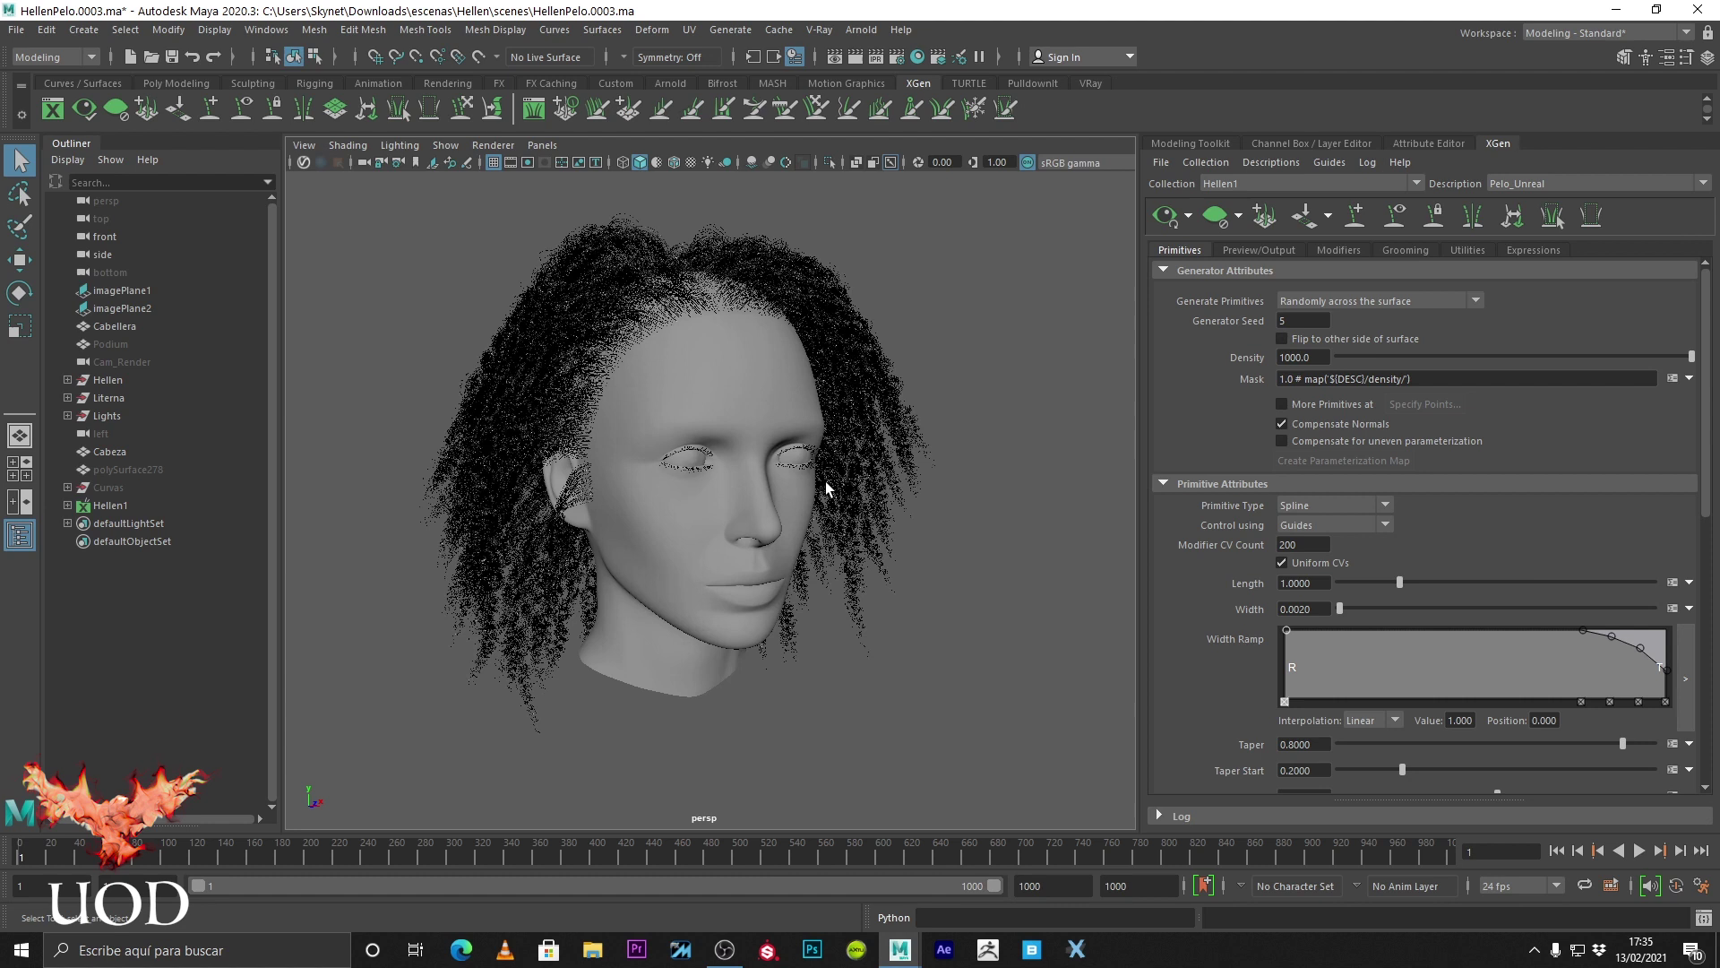
left_click_drag(784, 557, 684, 583, "alt")
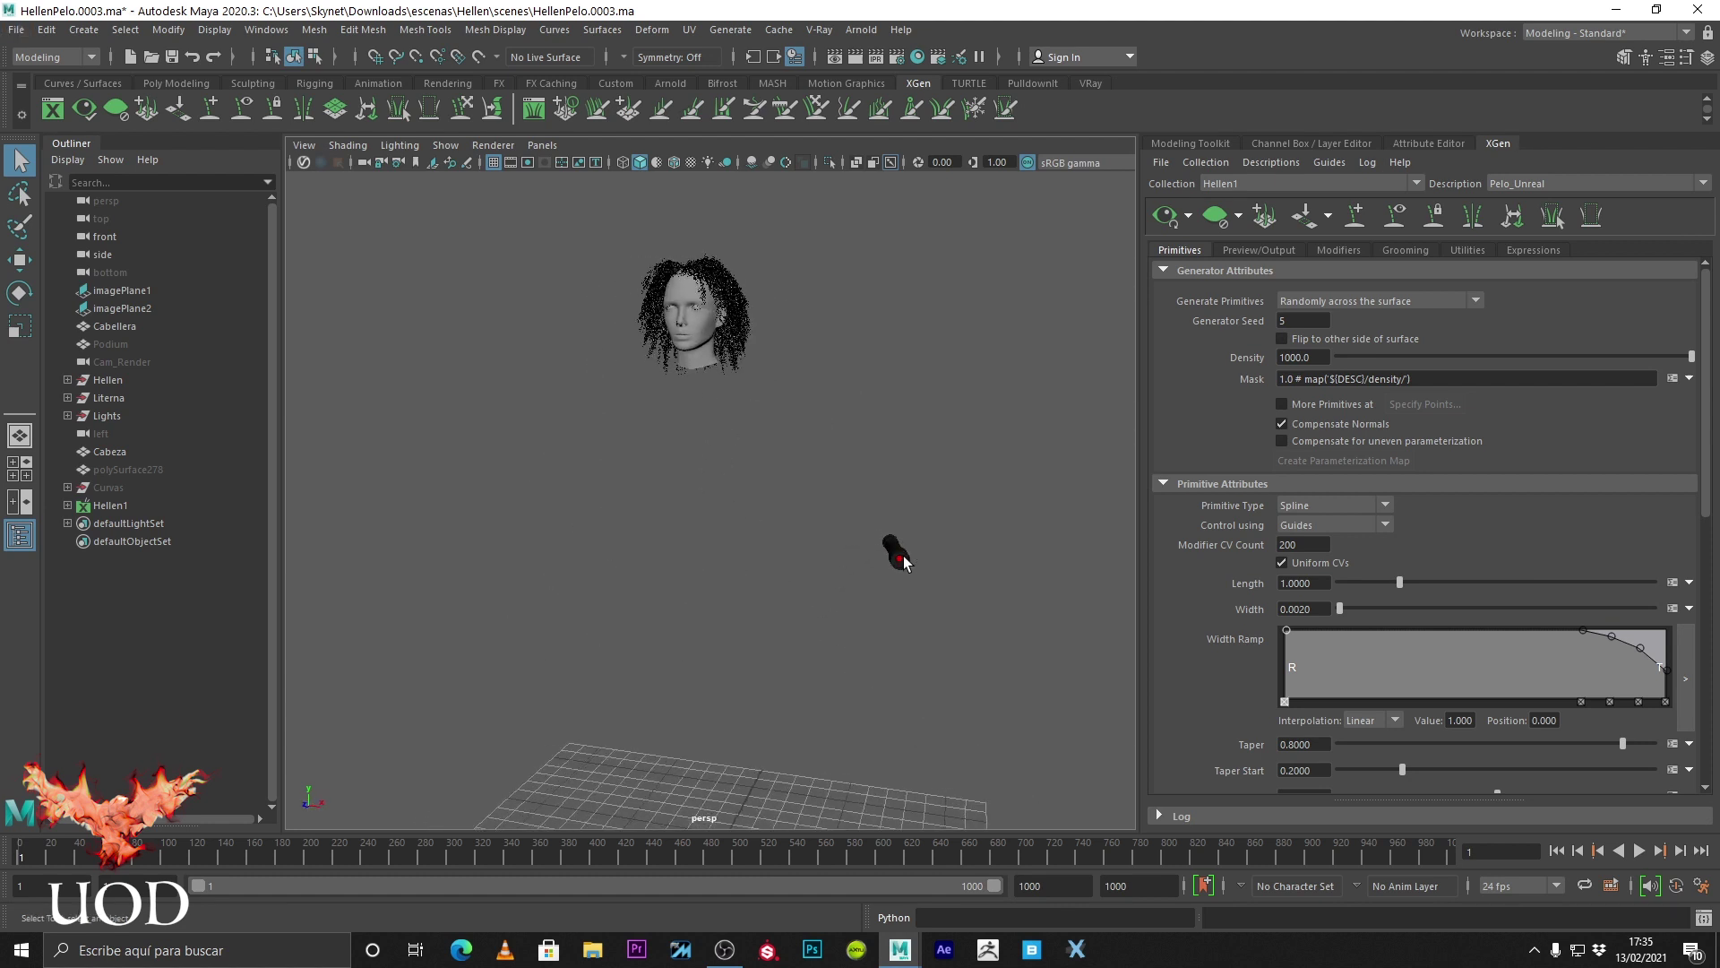
mouse_move(719, 492)
left_mouse_down("alt")
mouse_move(941, 636)
mouse_move(885, 644)
left_mouse_up("alt")
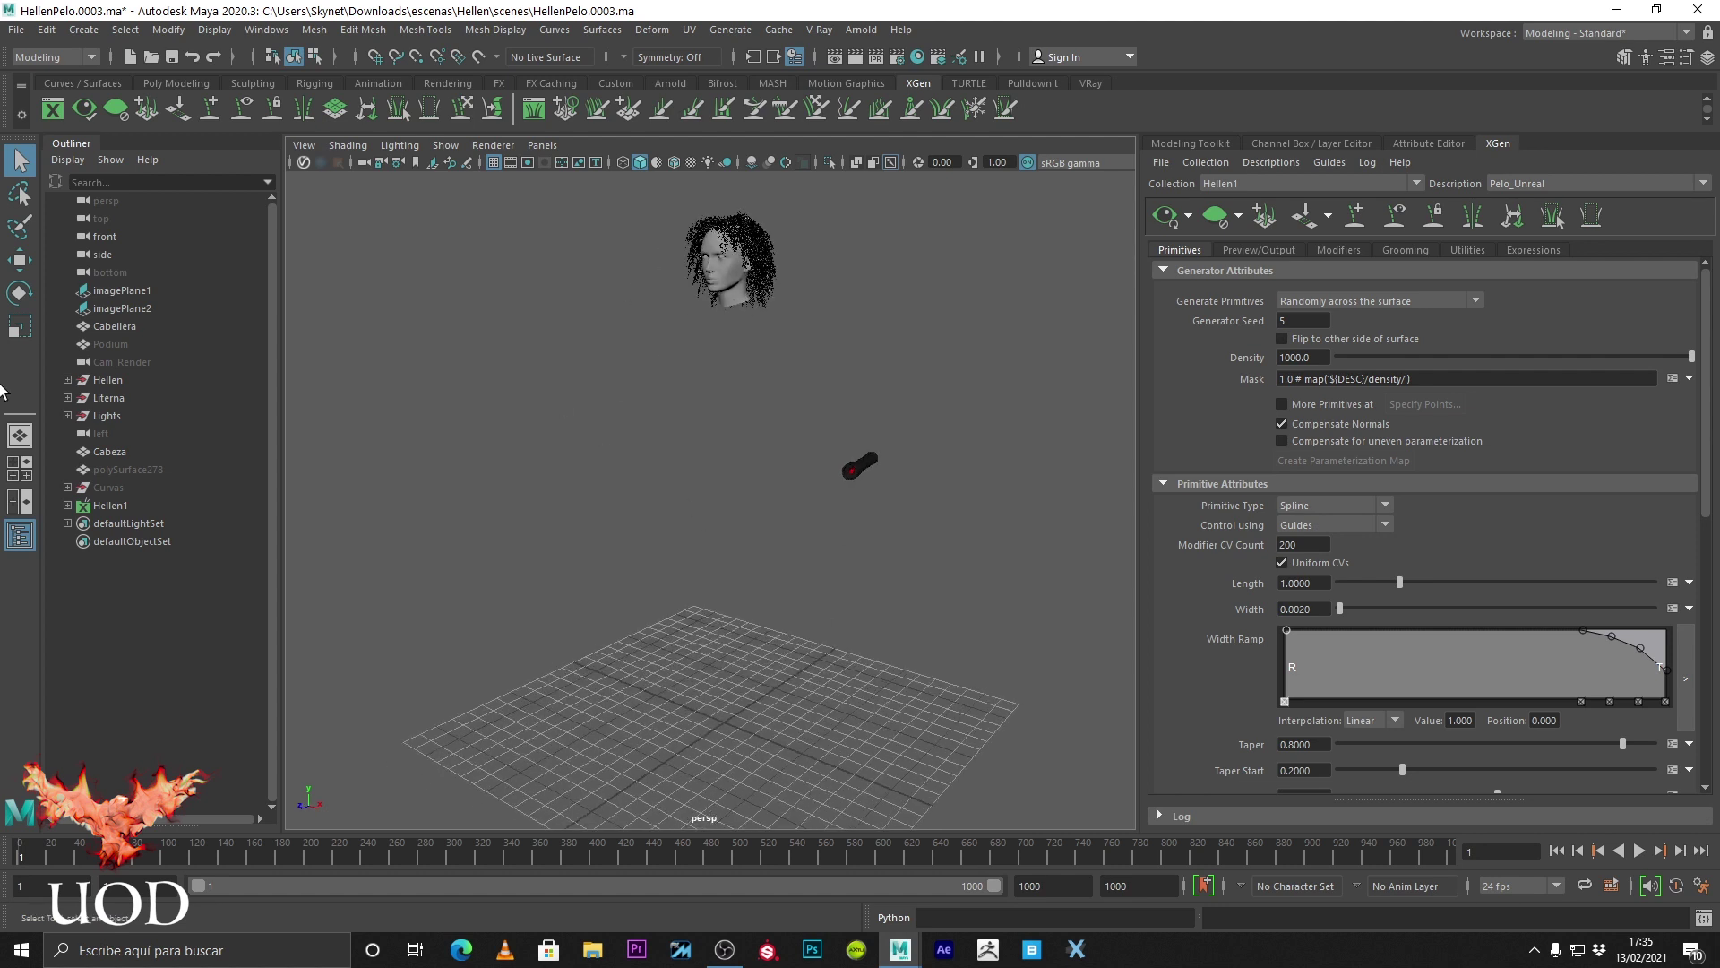
left_click(109, 504)
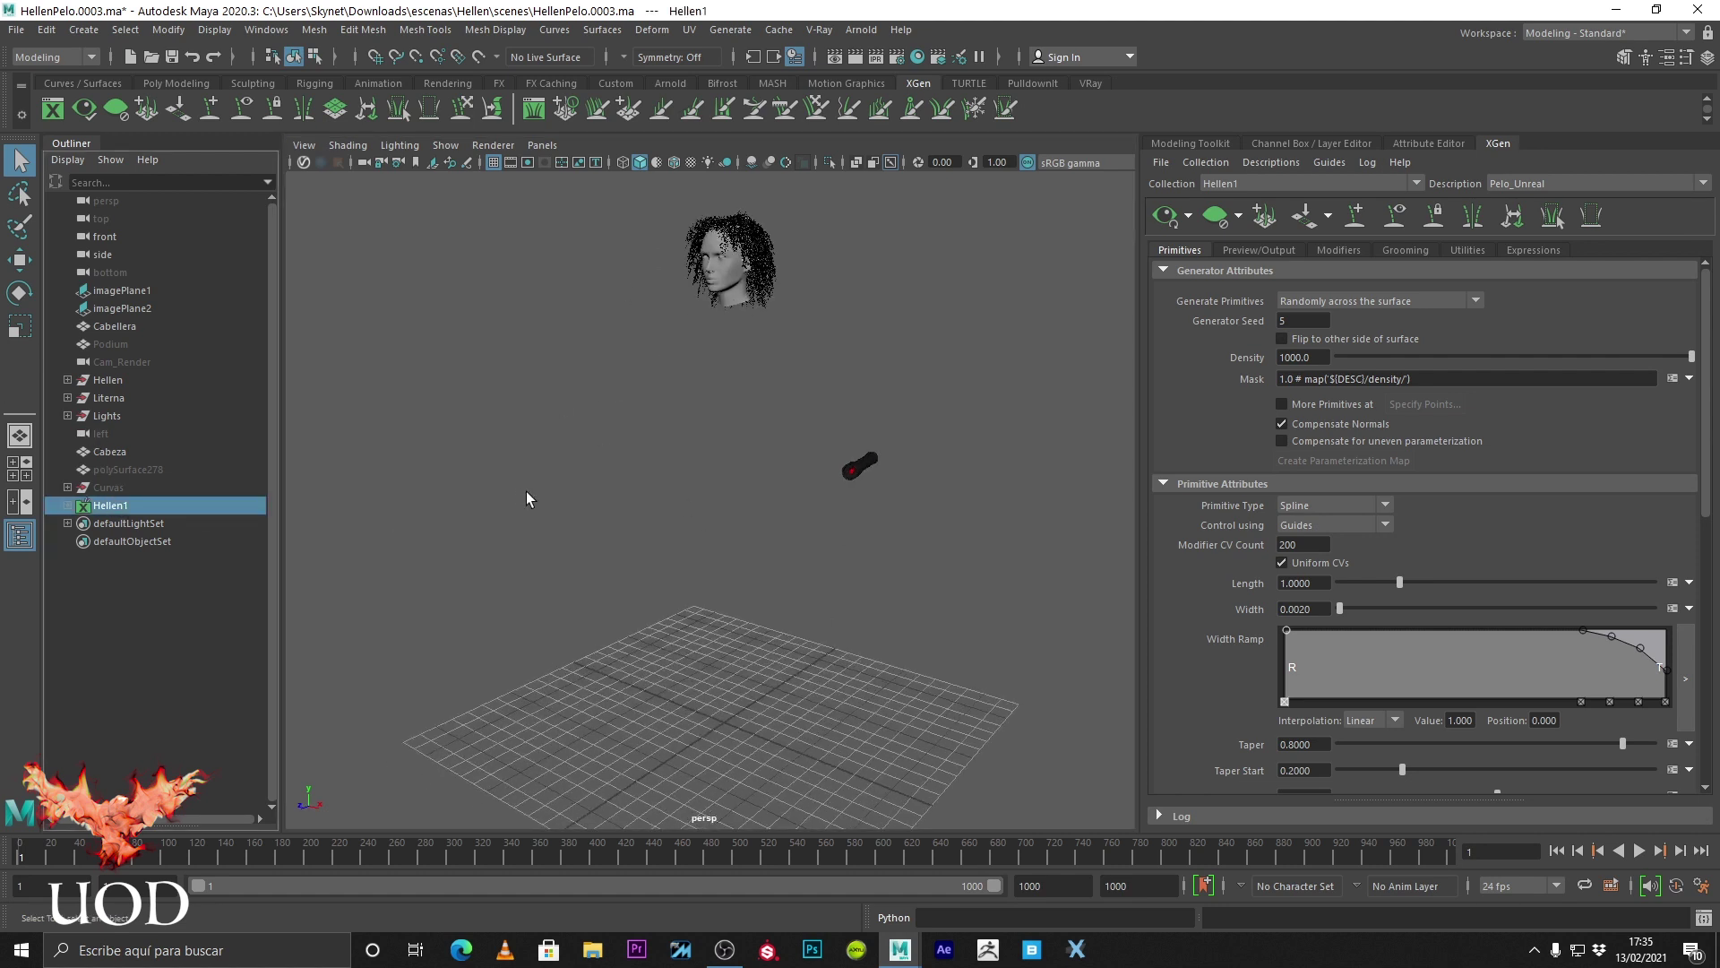
key("w")
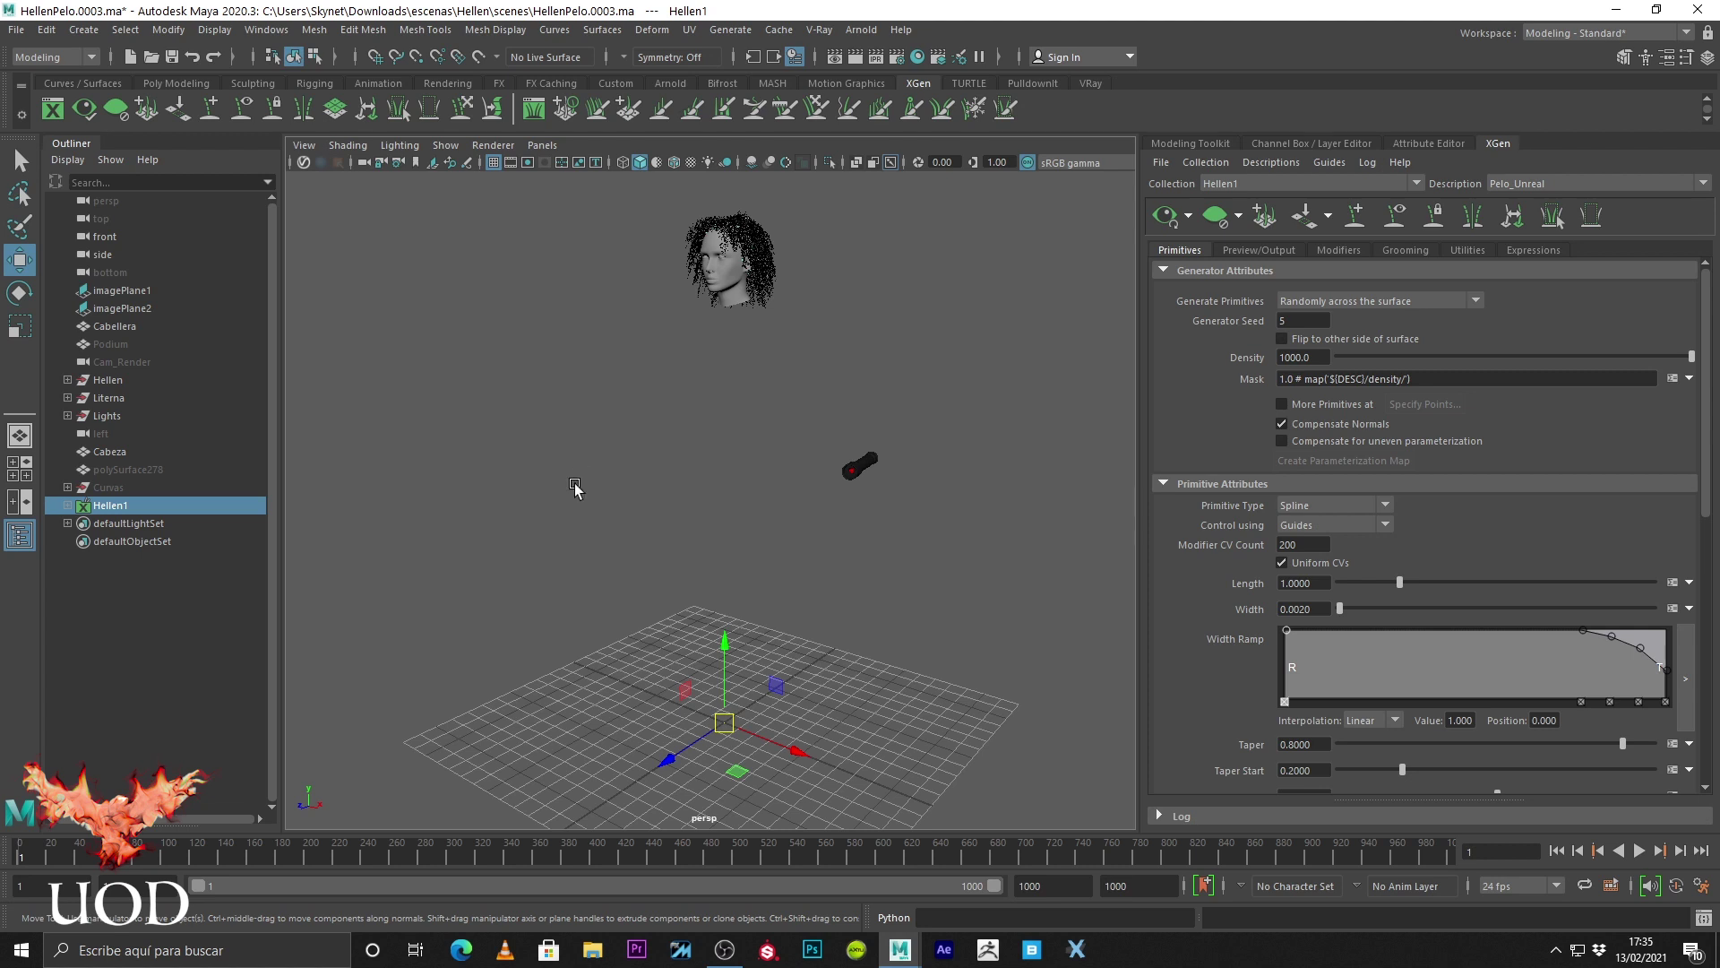
key("q")
left_click(681, 430)
right_click_drag(796, 384, 830, 513, "alt")
left_click_drag(831, 514, 972, 507, "alt")
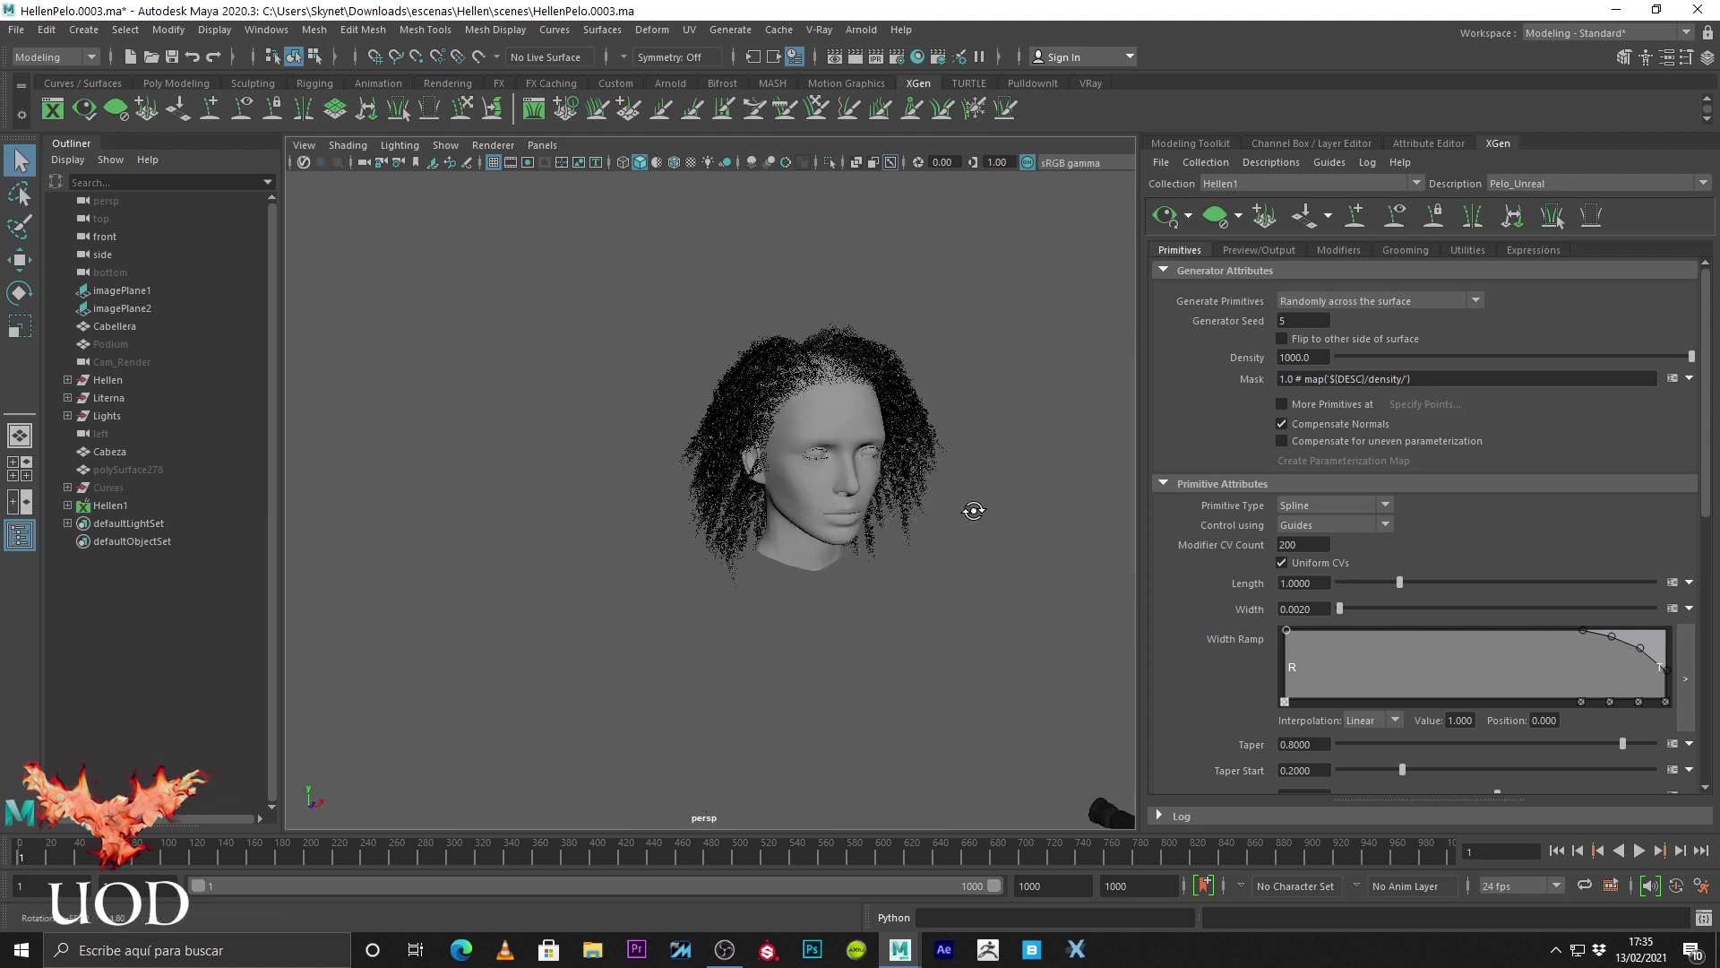
right_click_drag(781, 488, 911, 557, "alt")
left_click_drag(911, 557, 842, 548, "alt")
right_click_drag(842, 548, 867, 517, "alt")
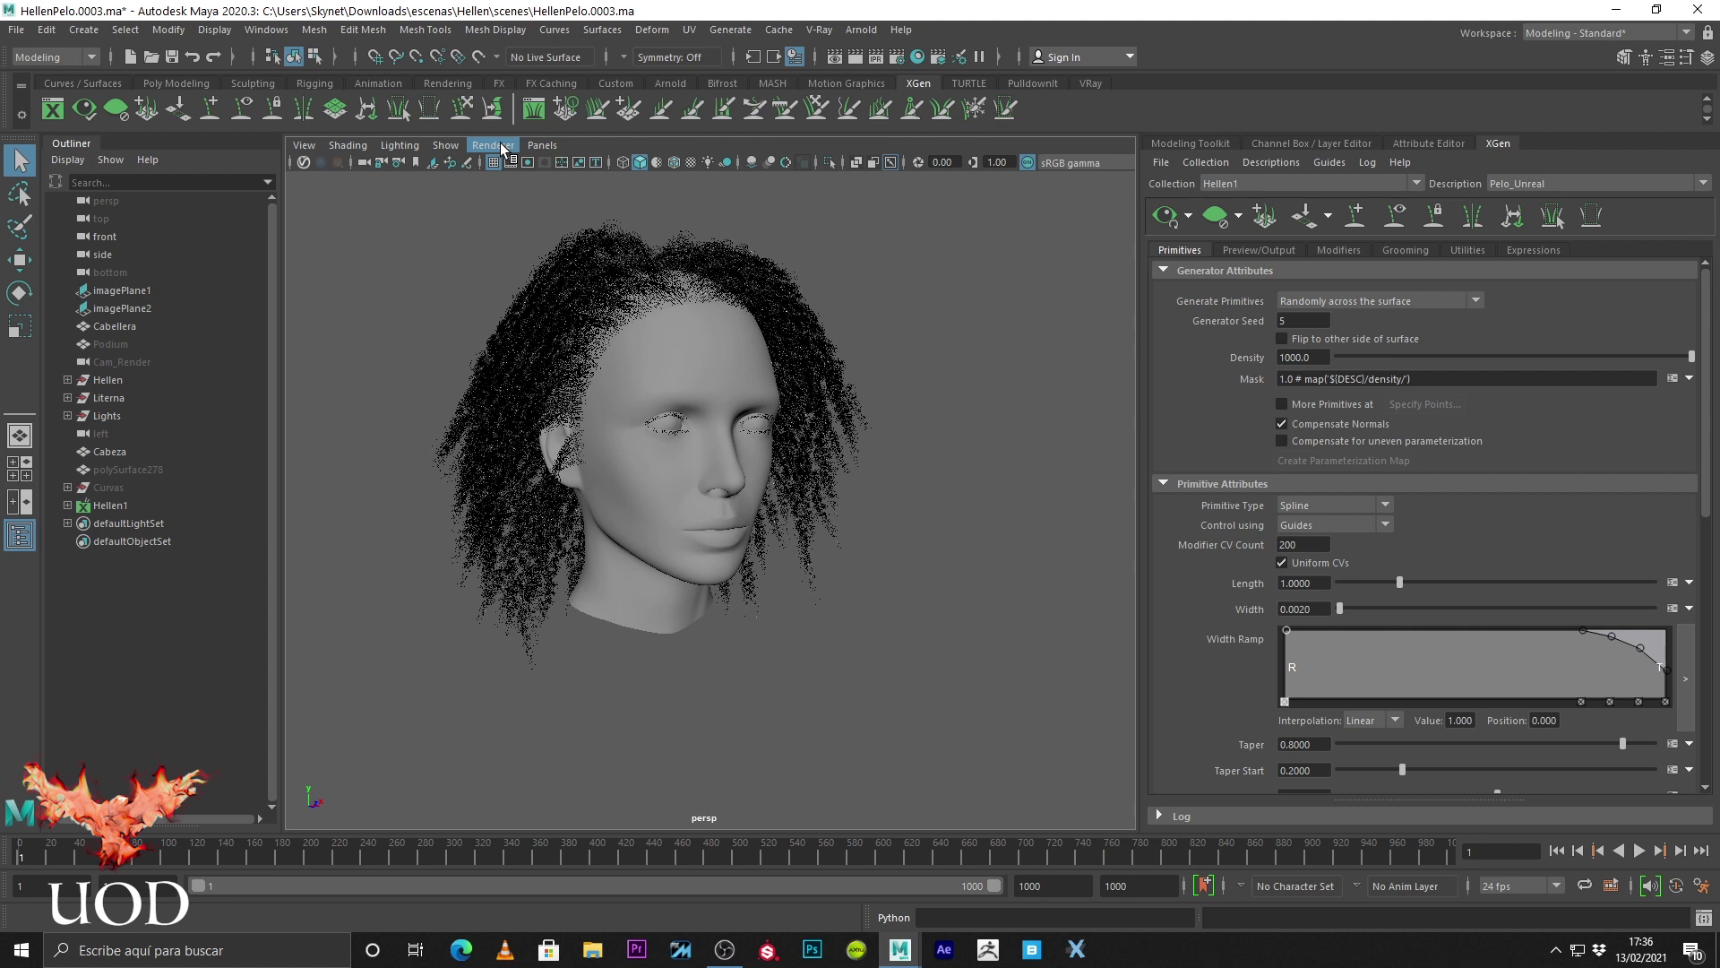
left_click(265, 32)
mouse_move(386, 202)
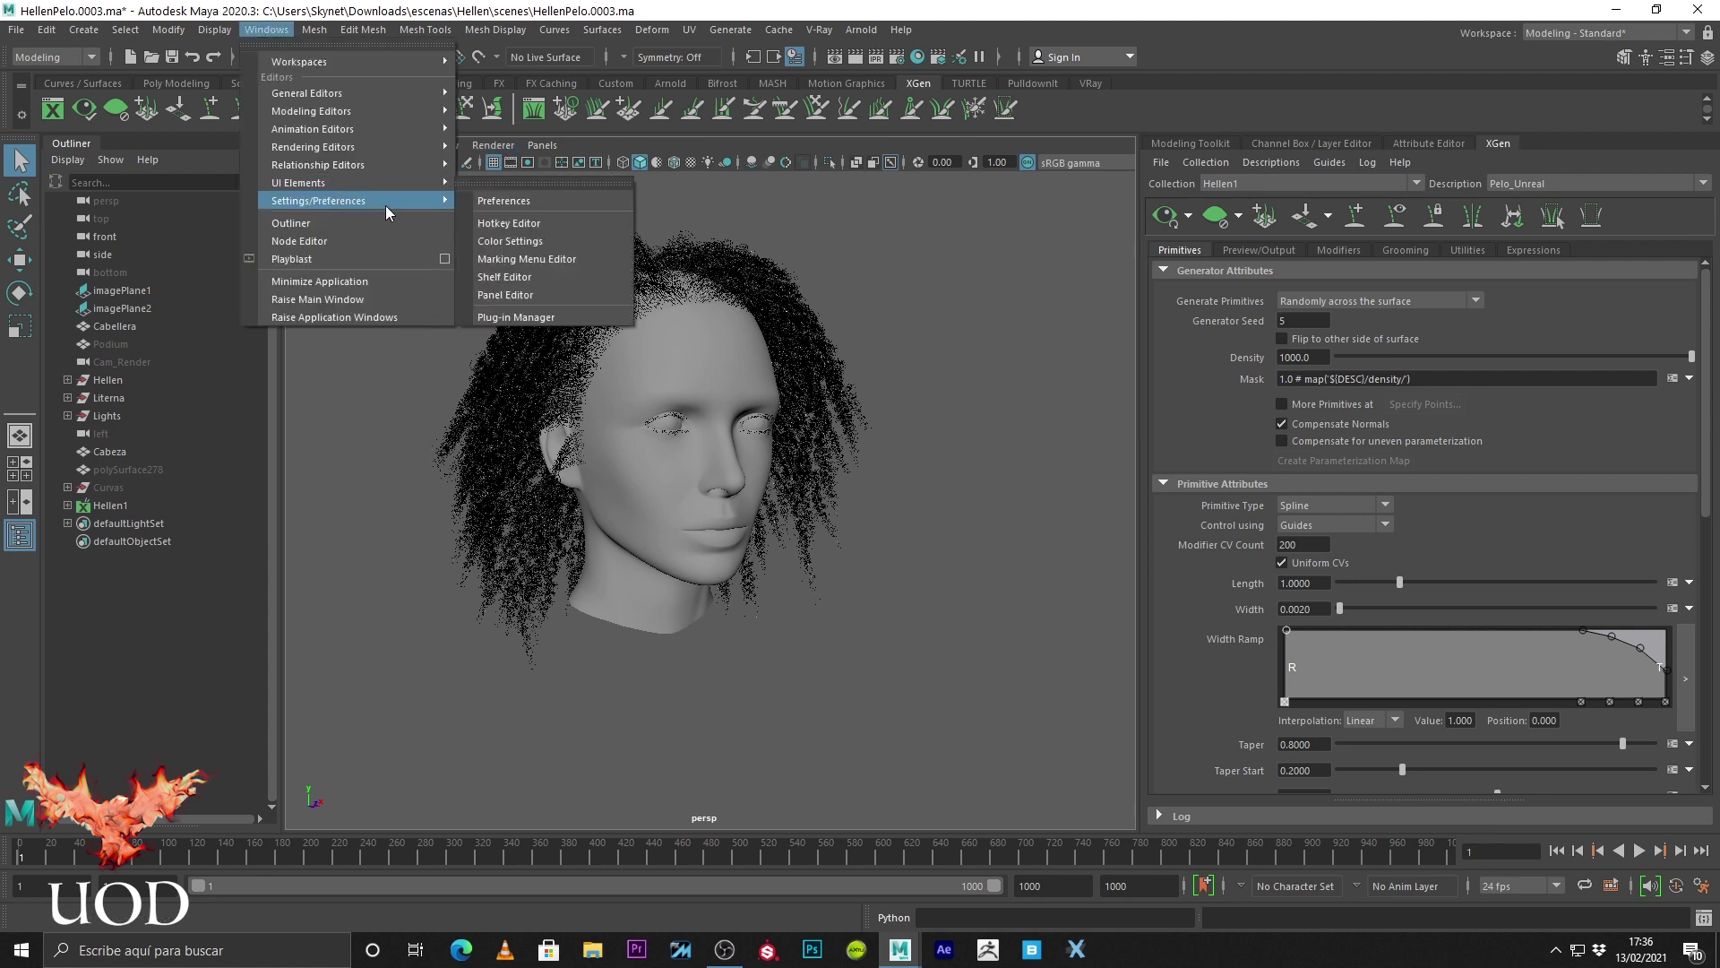
left_click(556, 318)
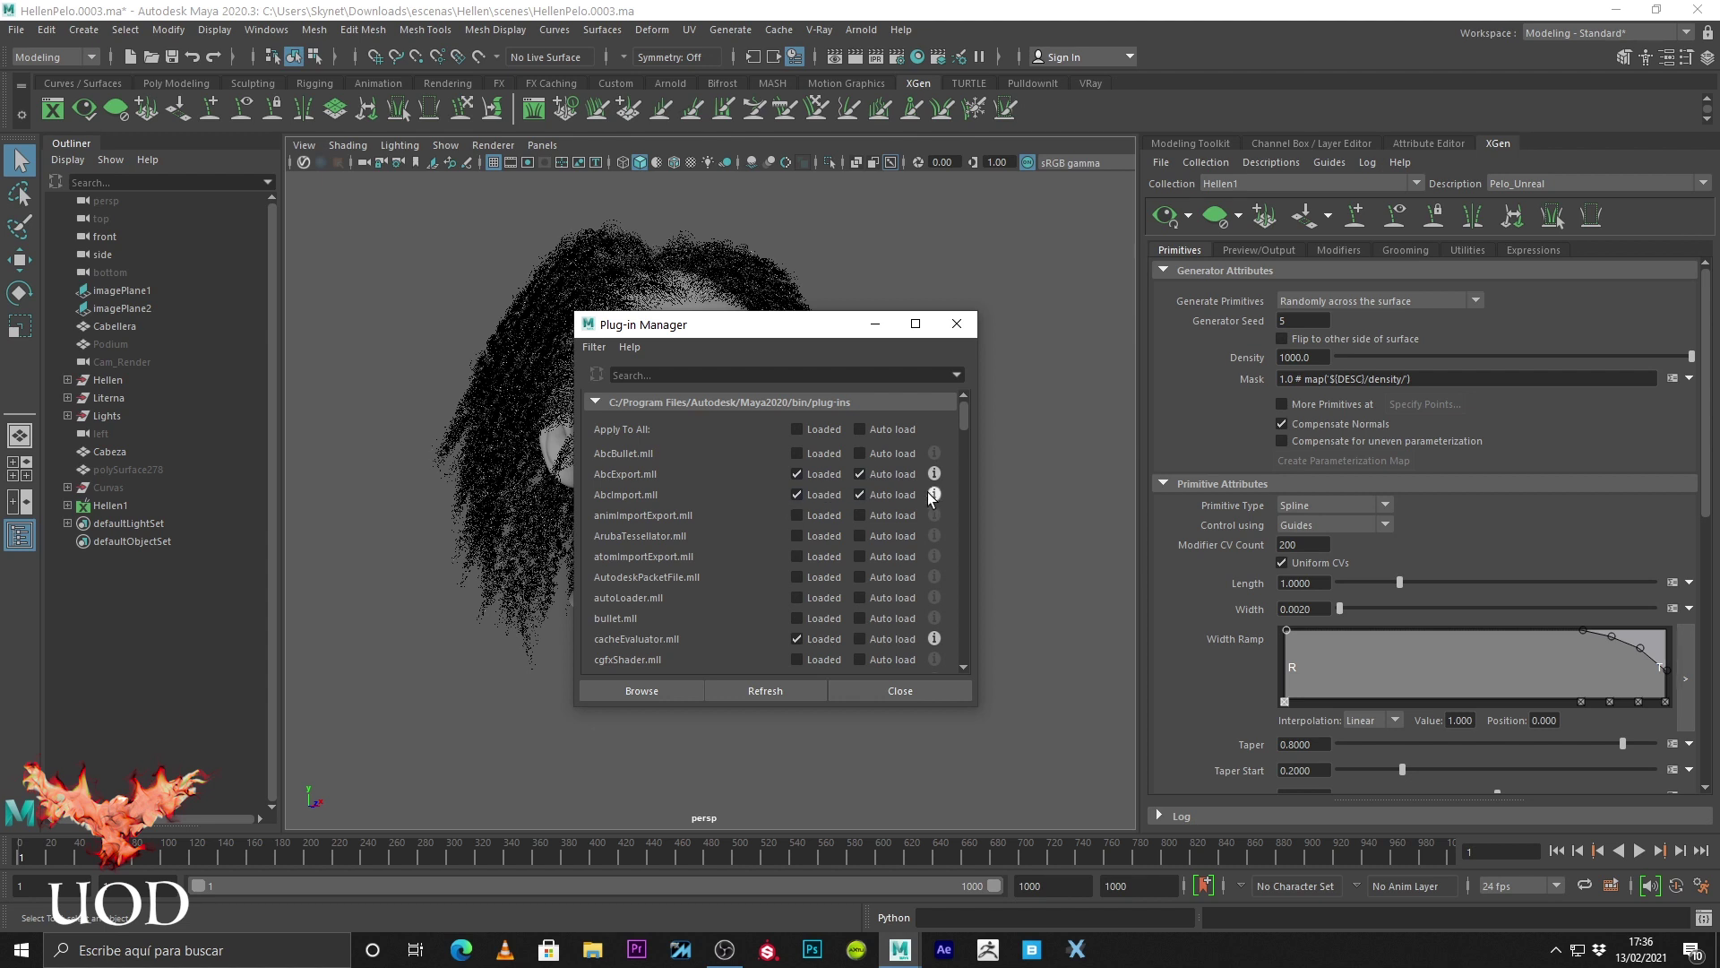
left_click(898, 696)
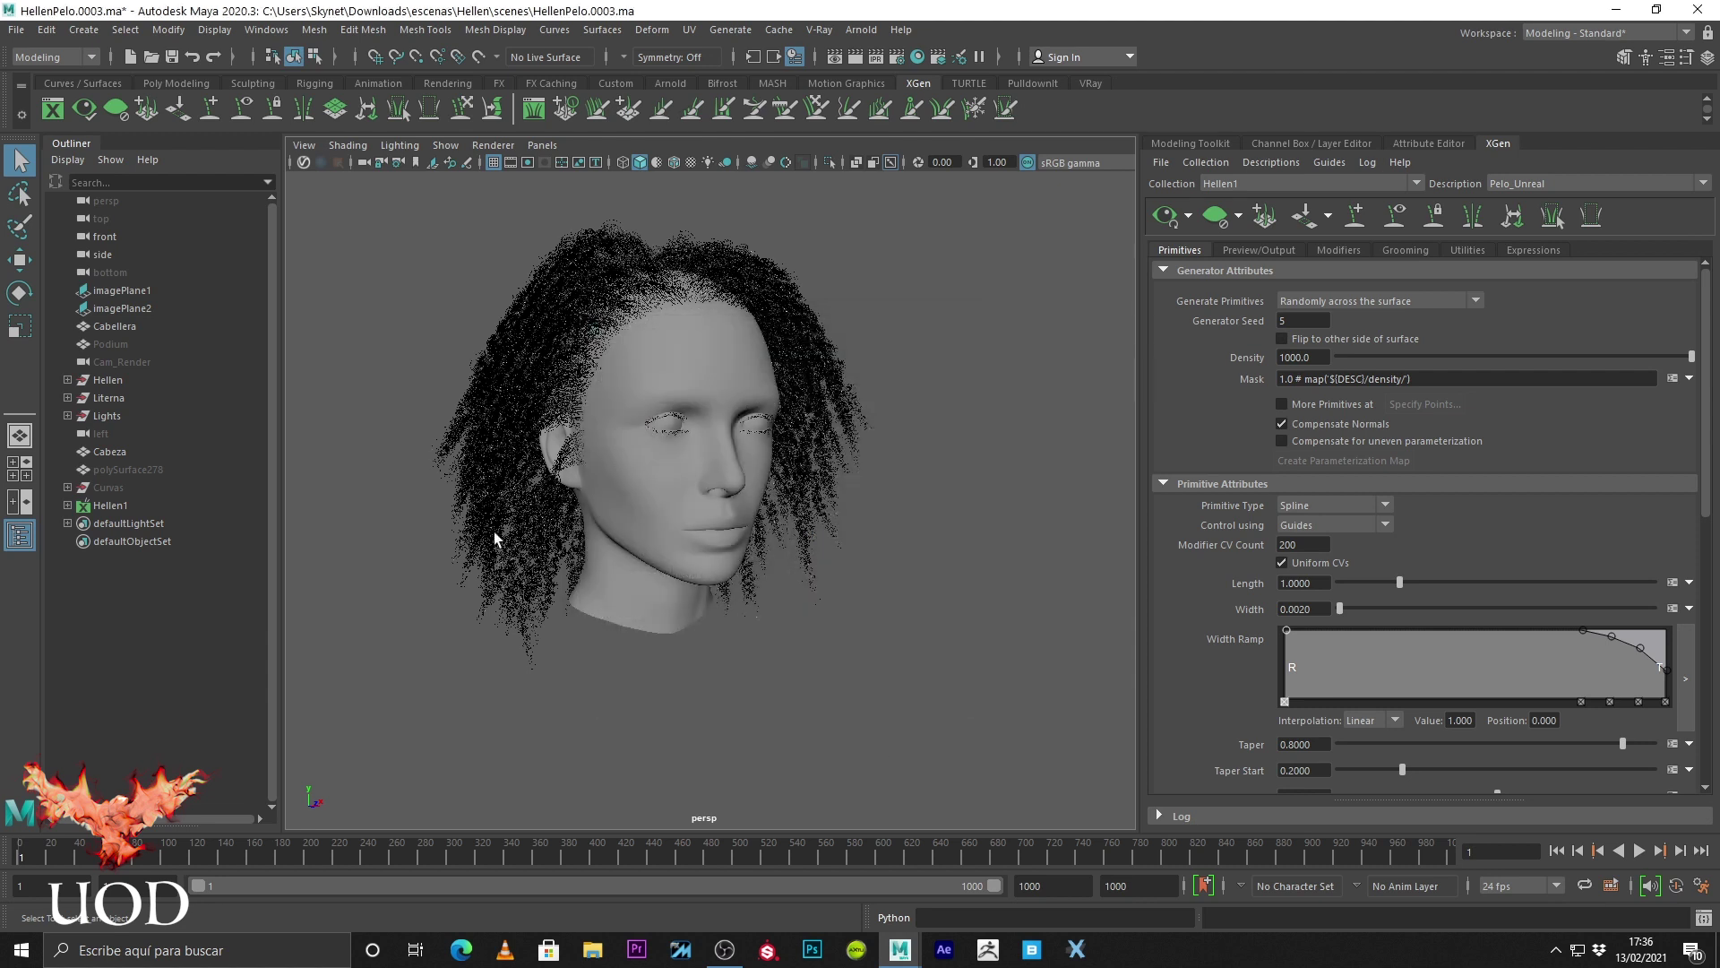
Select the Hellen1 collection, orbit to a frontal head view, and show XGen's Generate commands.
left_click(101, 505)
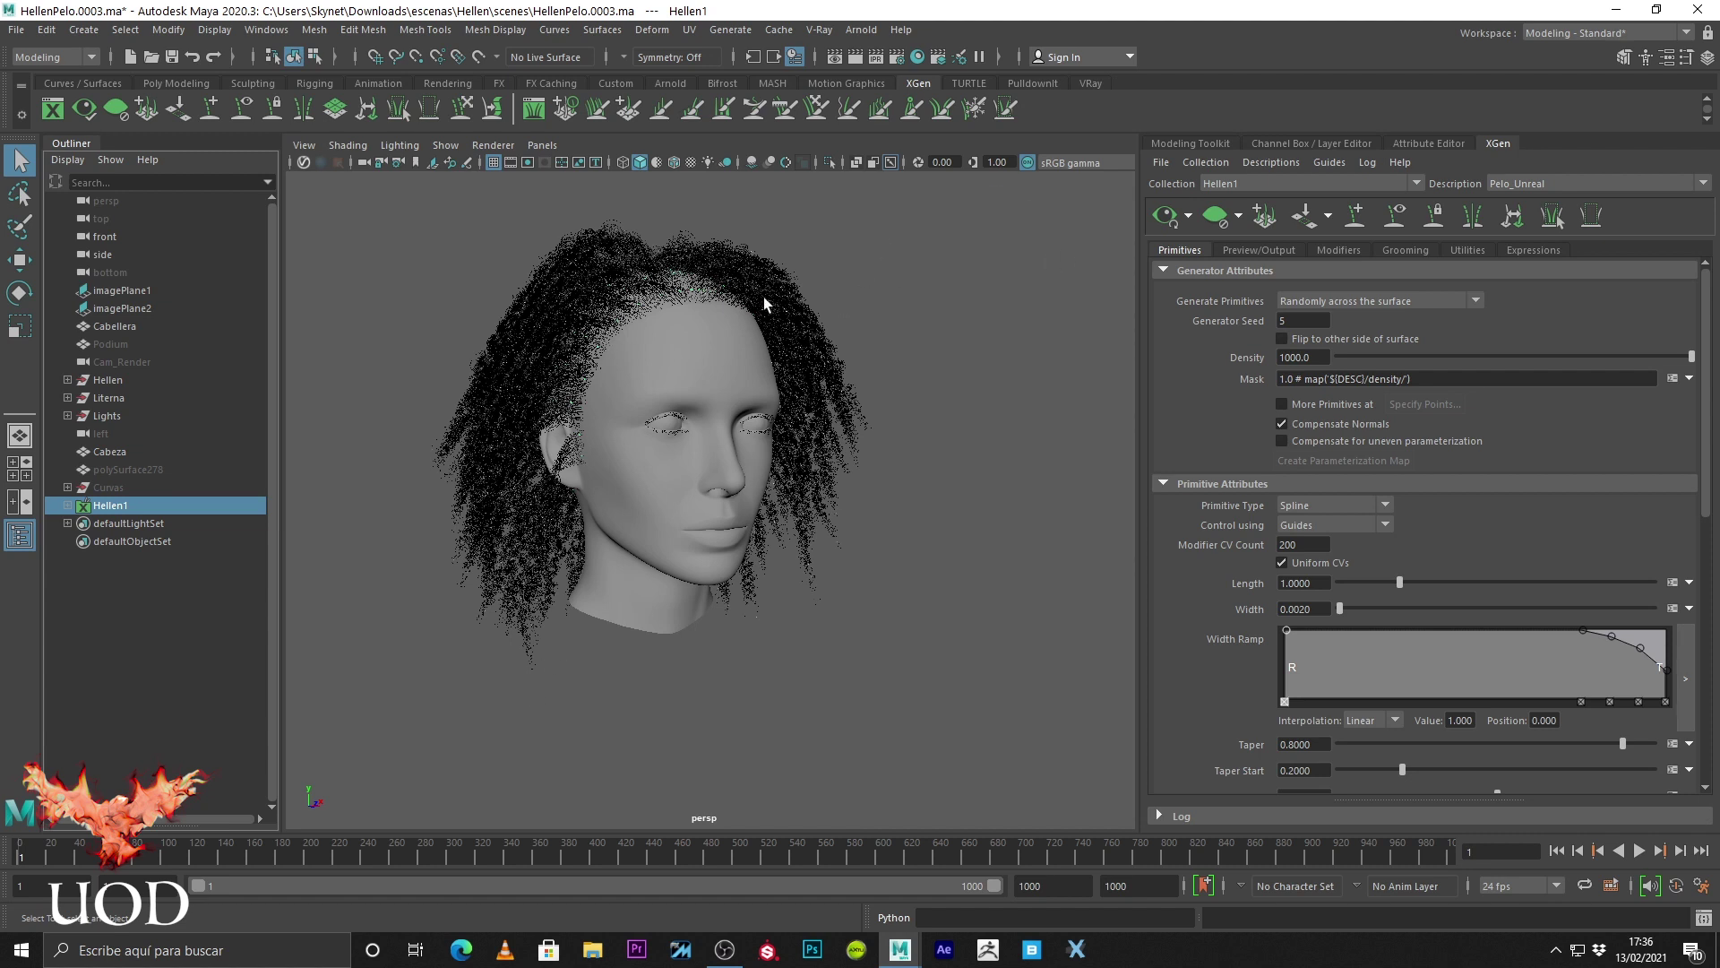
left_click_drag(696, 320, 879, 479, "alt")
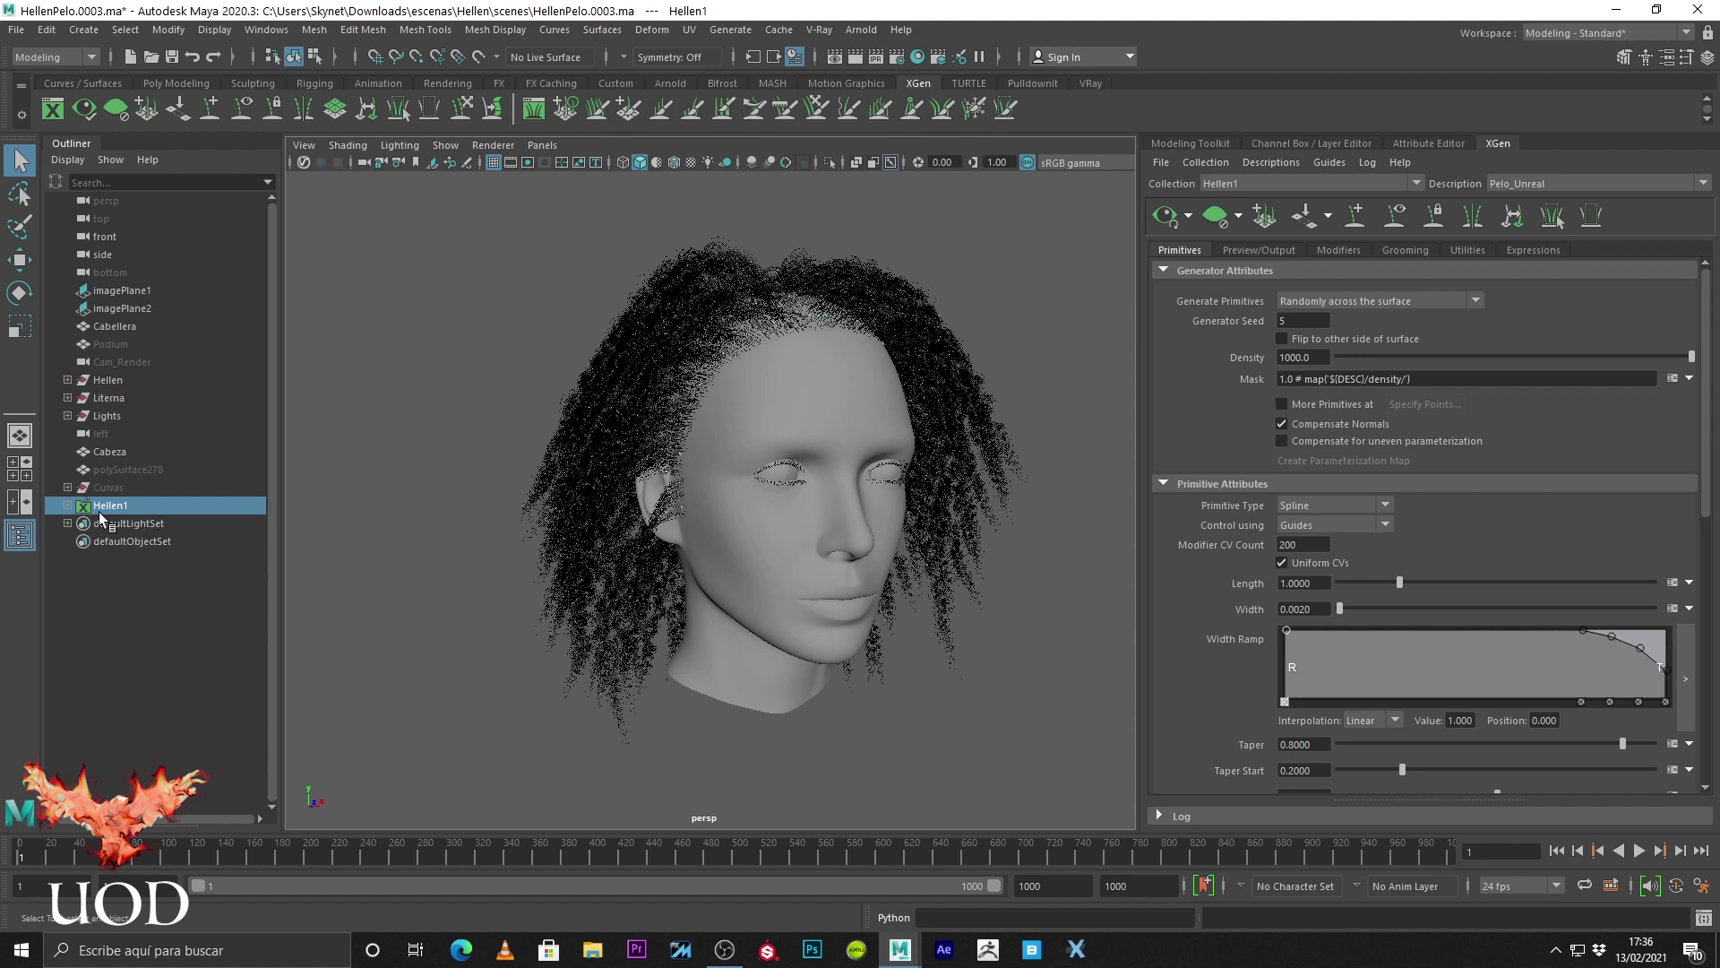
left_click(733, 31)
mouse_move(772, 33)
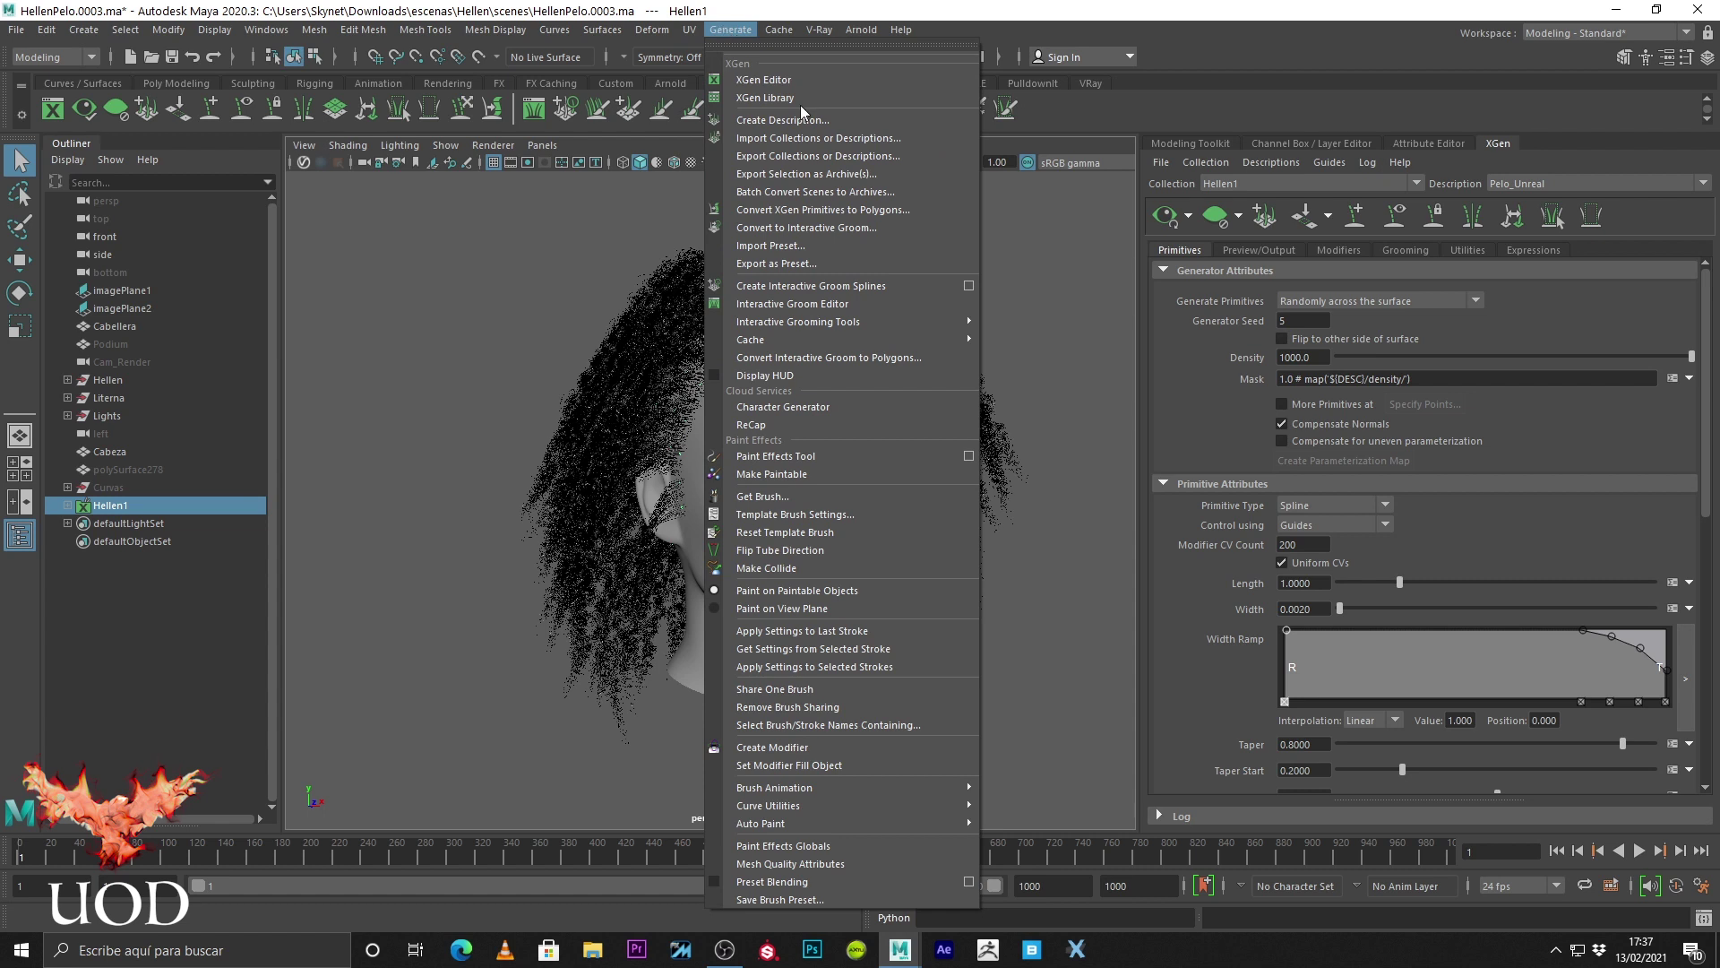
Convert the XGen hair into an interactive groom and hide the original Hellen1 collection.
left_click(844, 228)
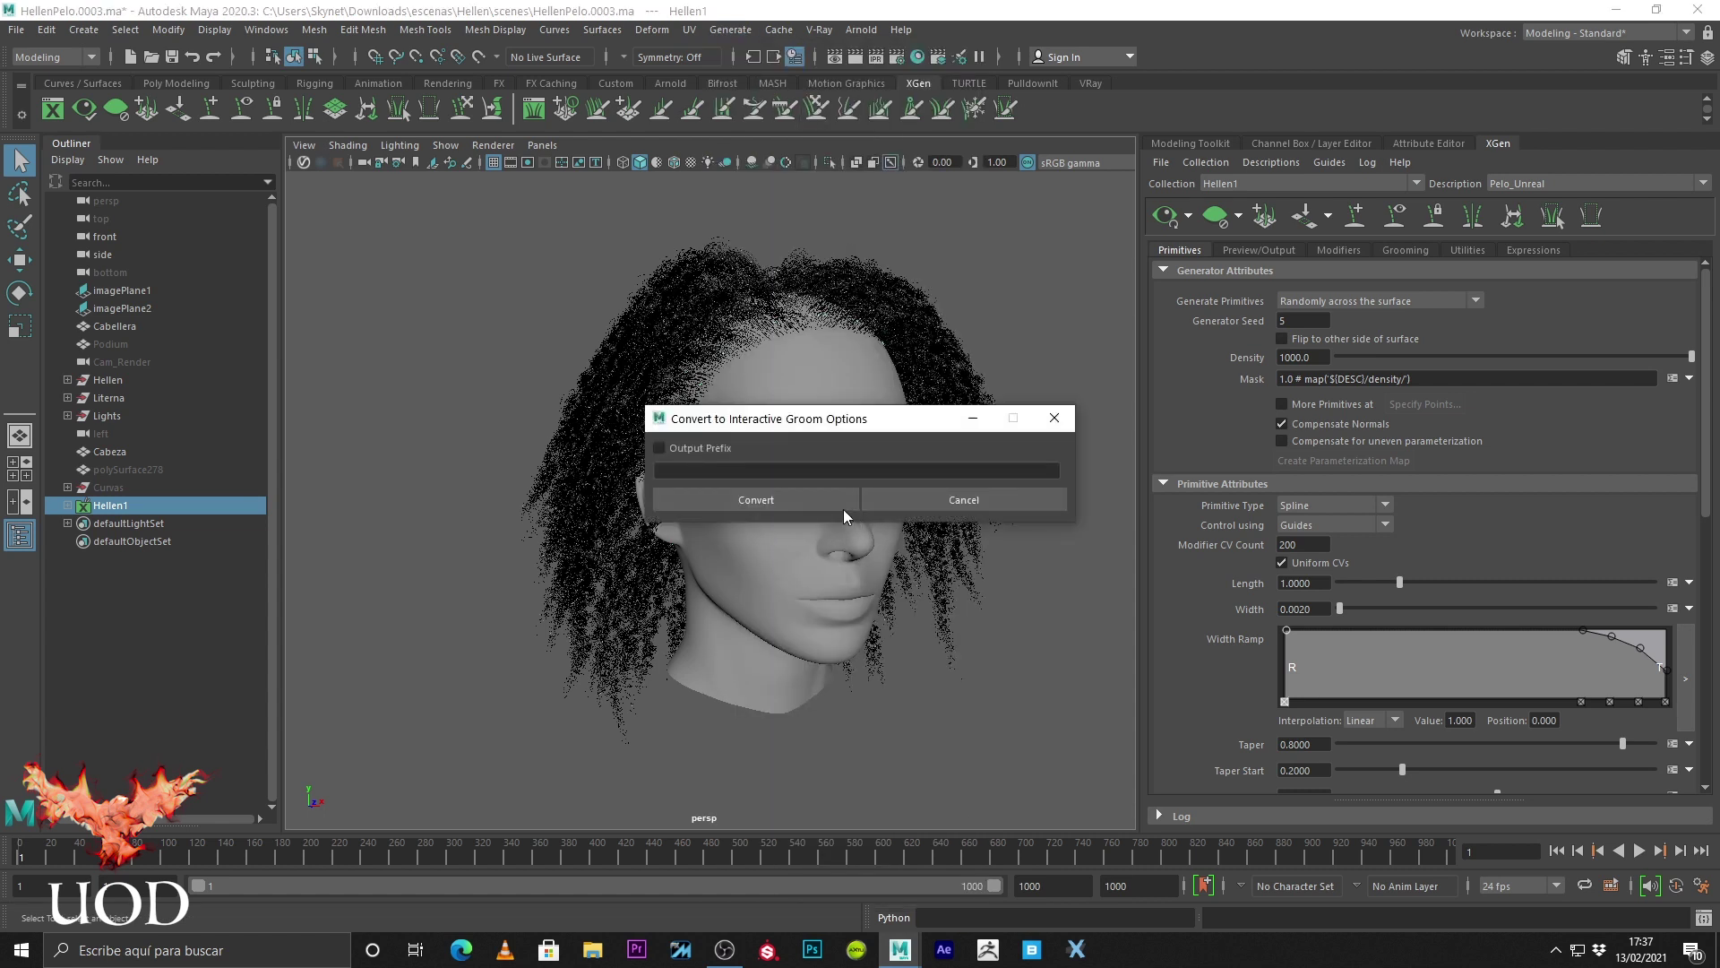
left_click(757, 500)
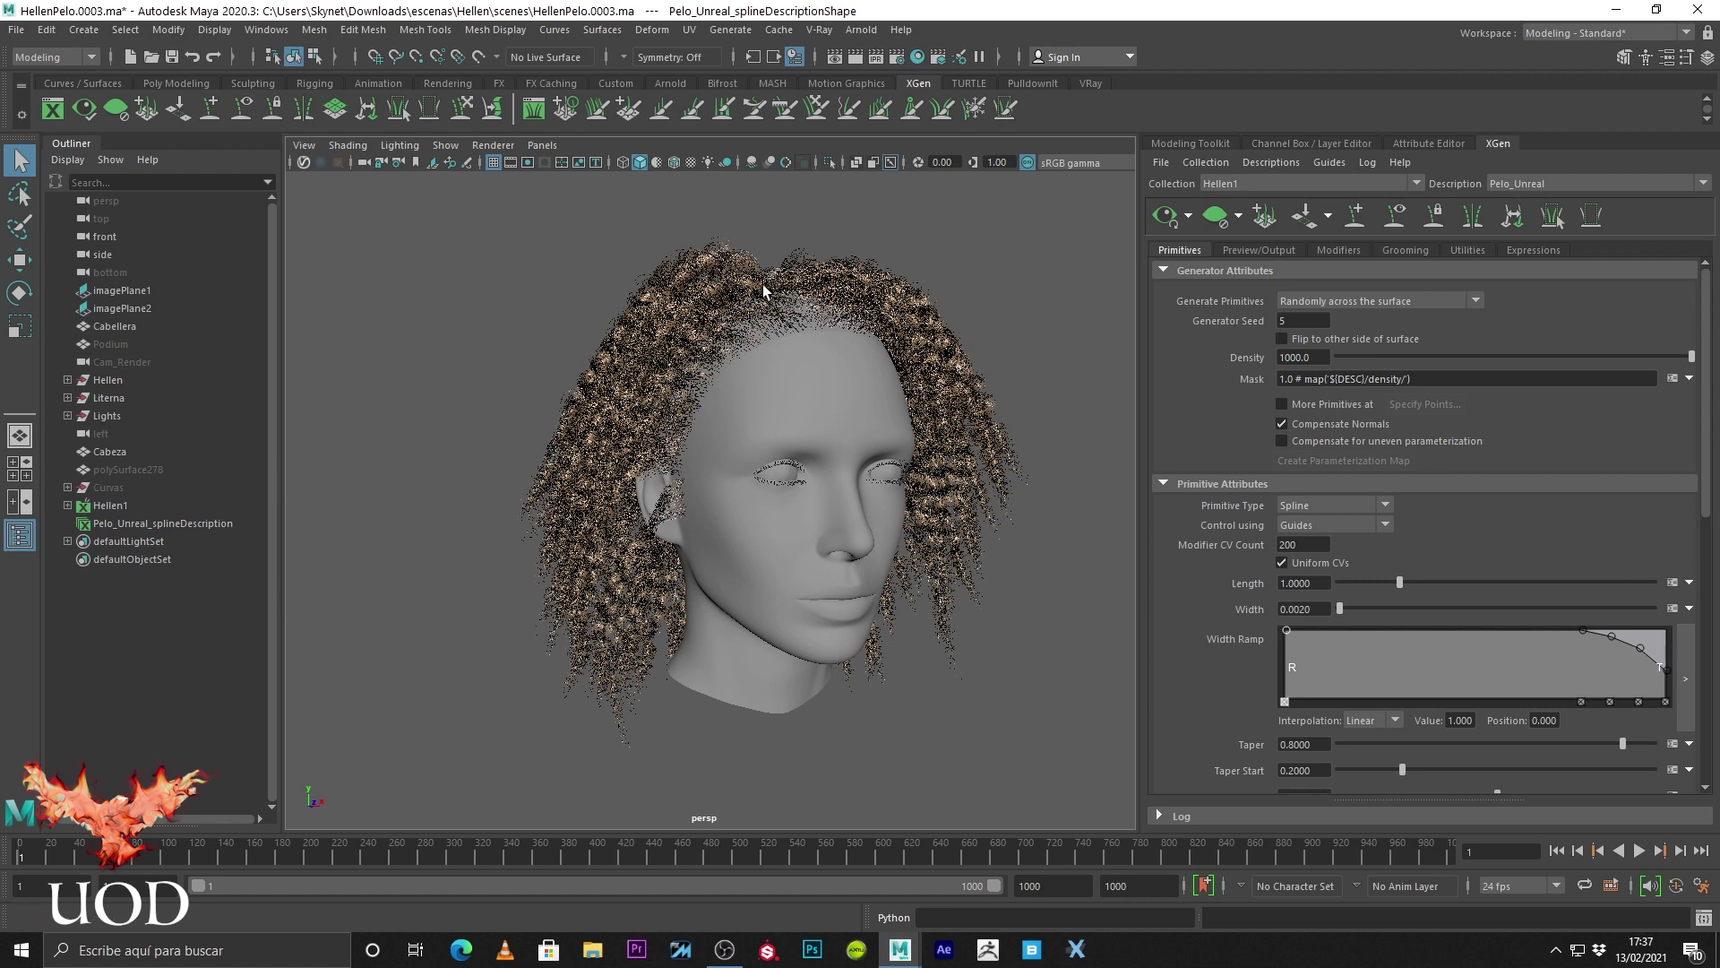
left_click(110, 506)
key("h")
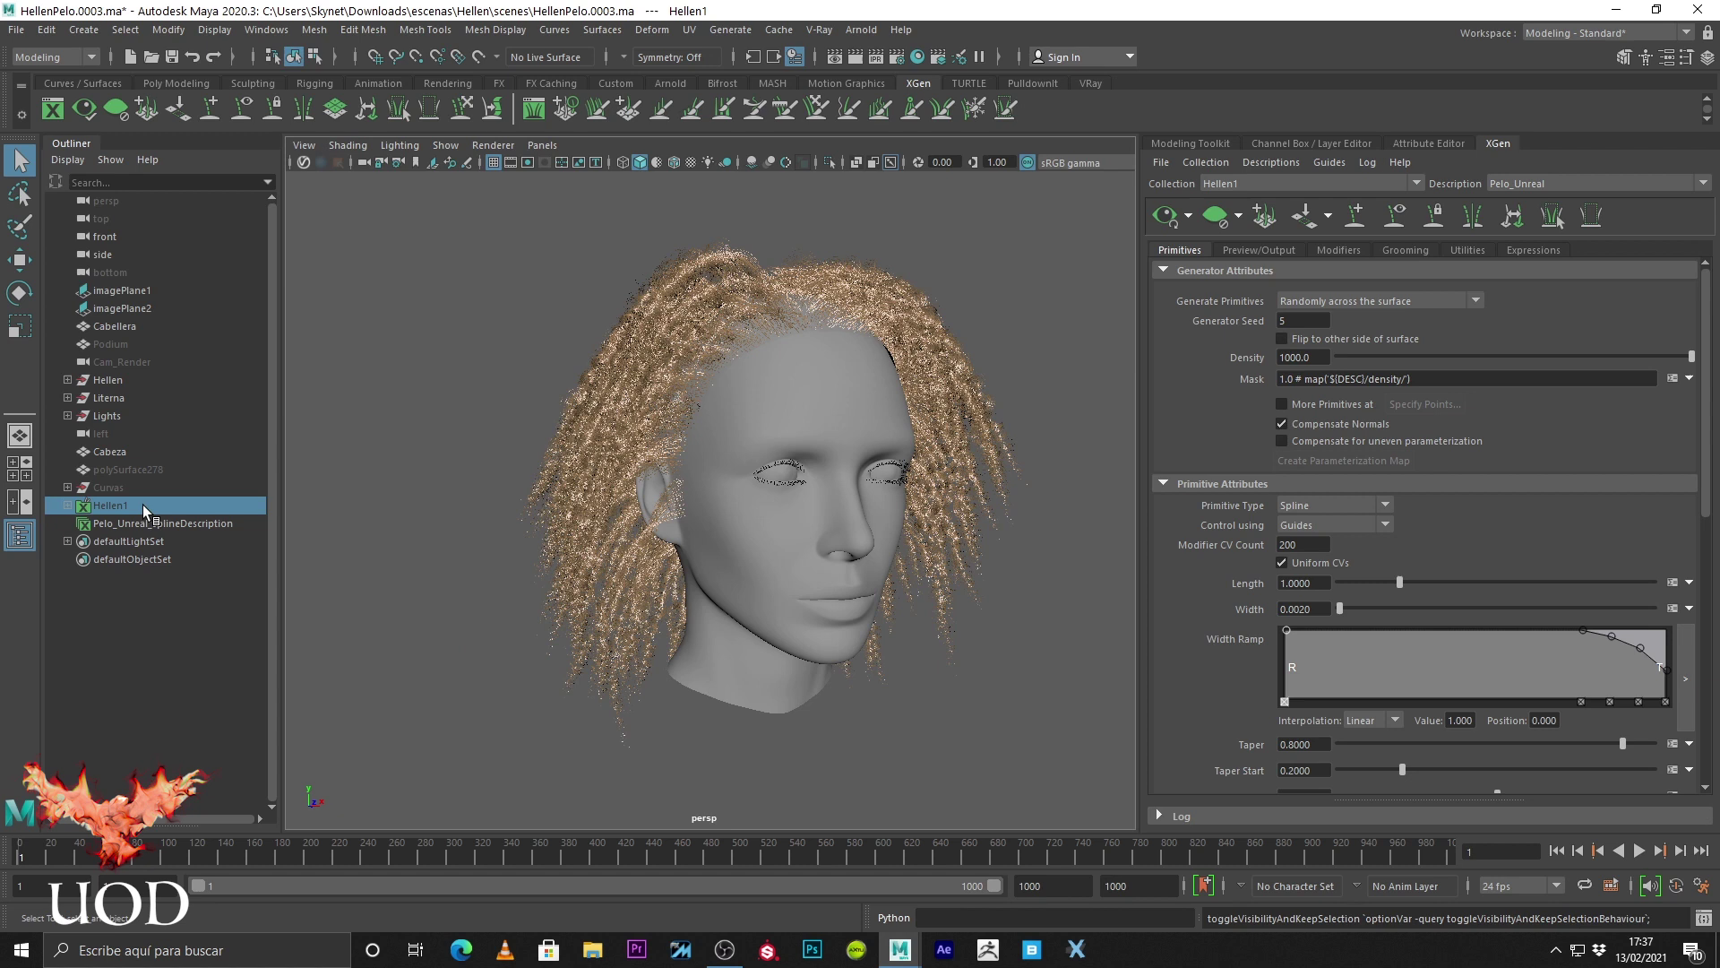
Select the new Pelo_Unreal_splineDescription groom in the Outliner and orbit to face the head.
left_click(122, 523)
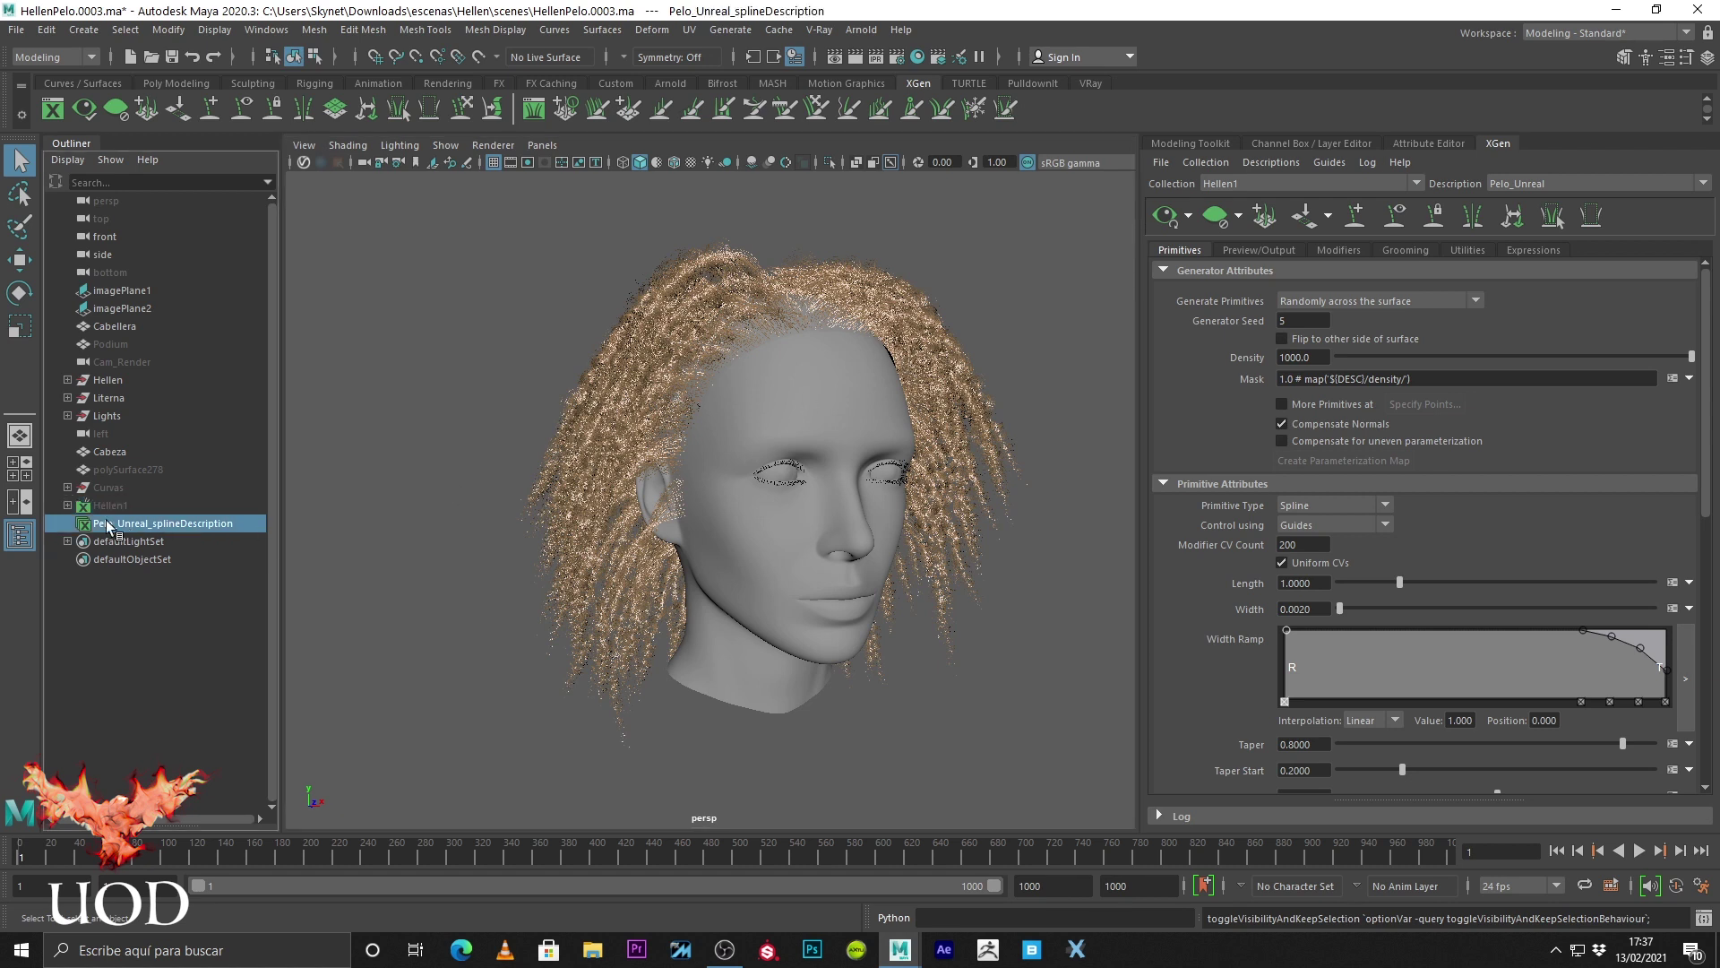
left_click(104, 505)
left_click(68, 506)
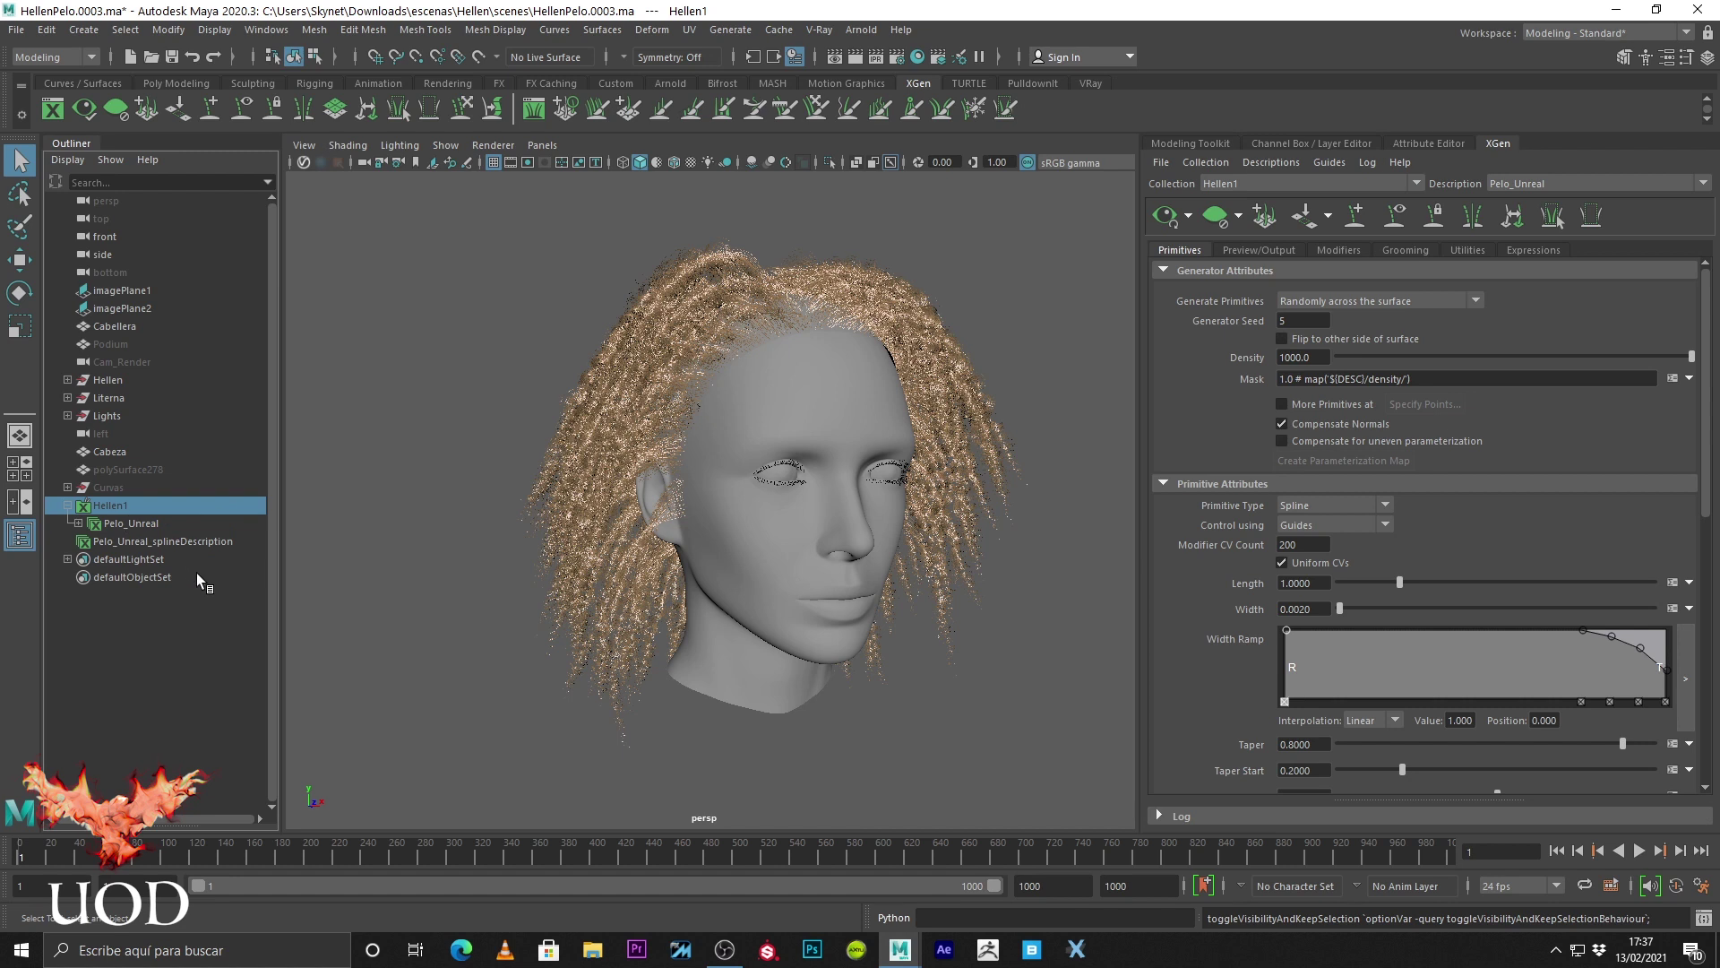
left_click(157, 541)
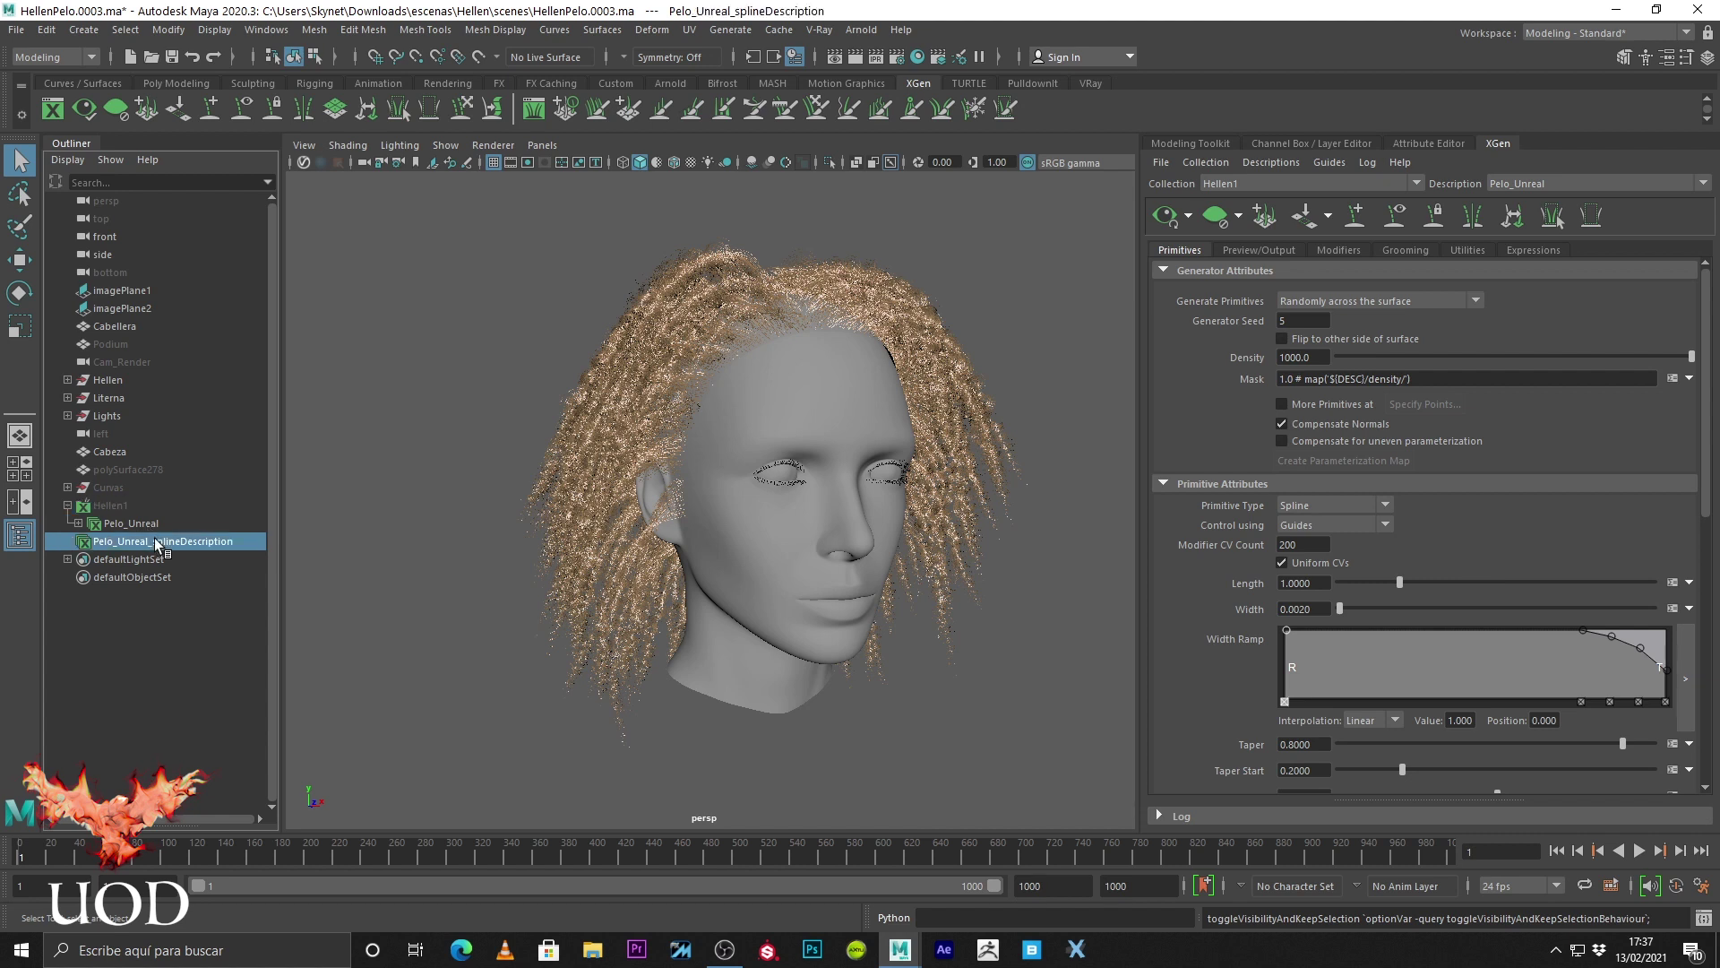
left_click(67, 505)
left_click(454, 660)
left_click(215, 523)
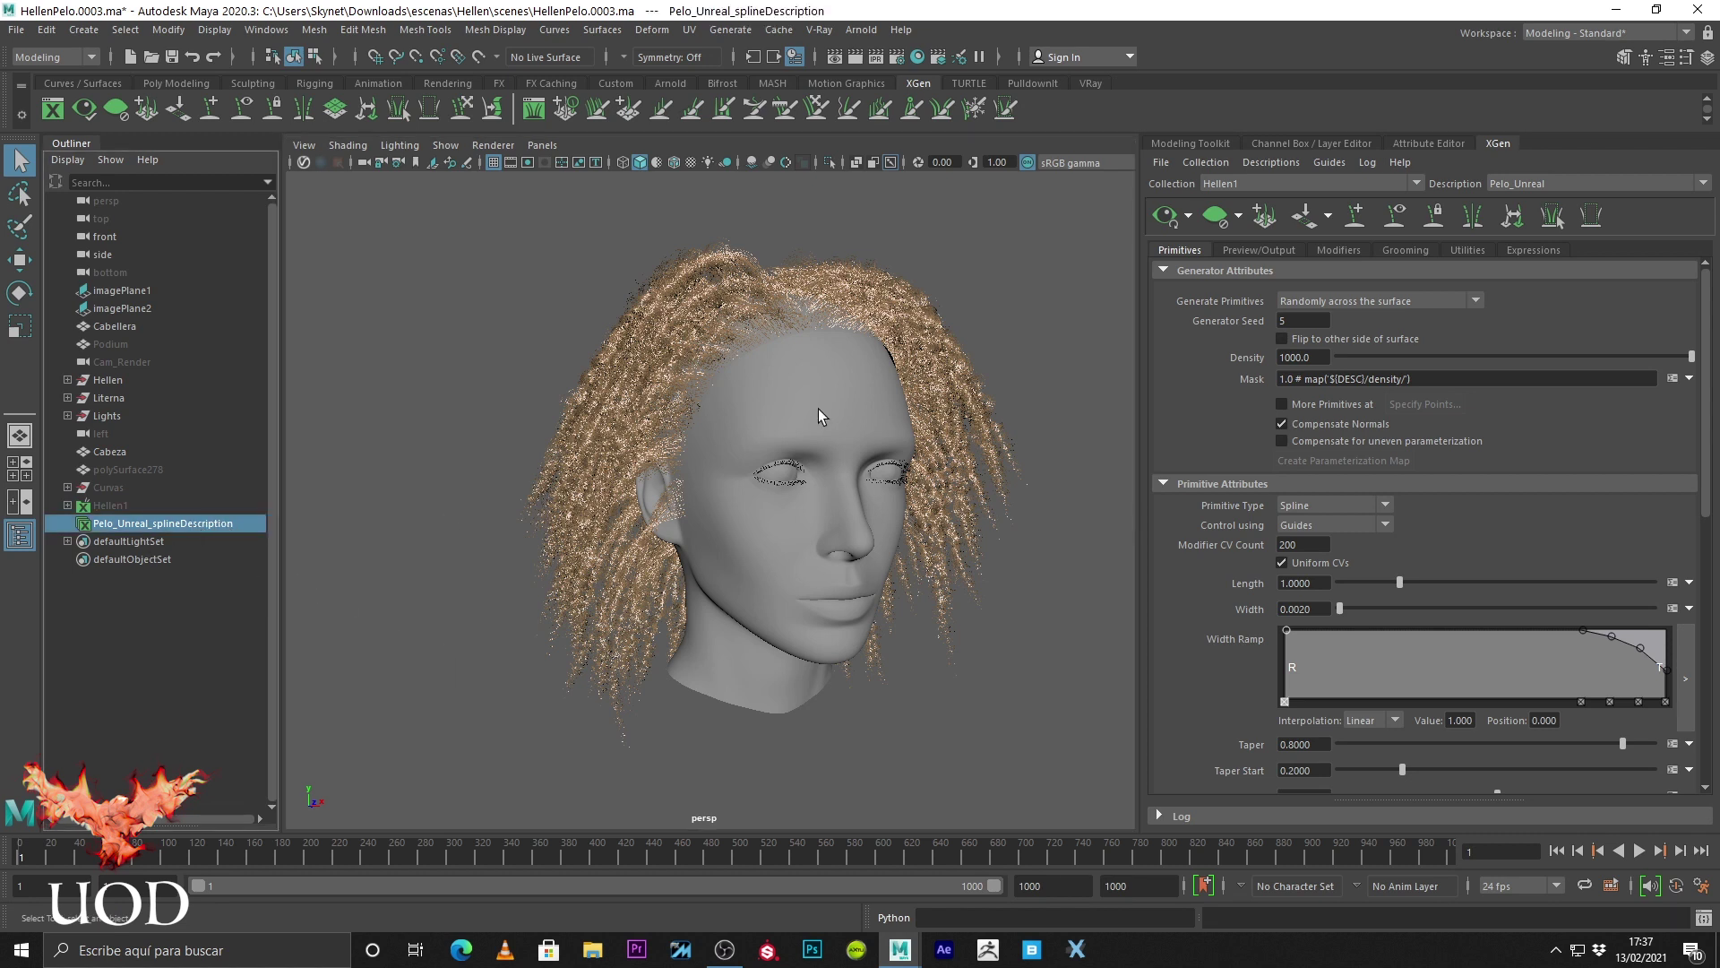
mouse_move(819, 410)
left_mouse_down("alt")
mouse_move(885, 438)
mouse_move(826, 401)
left_mouse_up("alt")
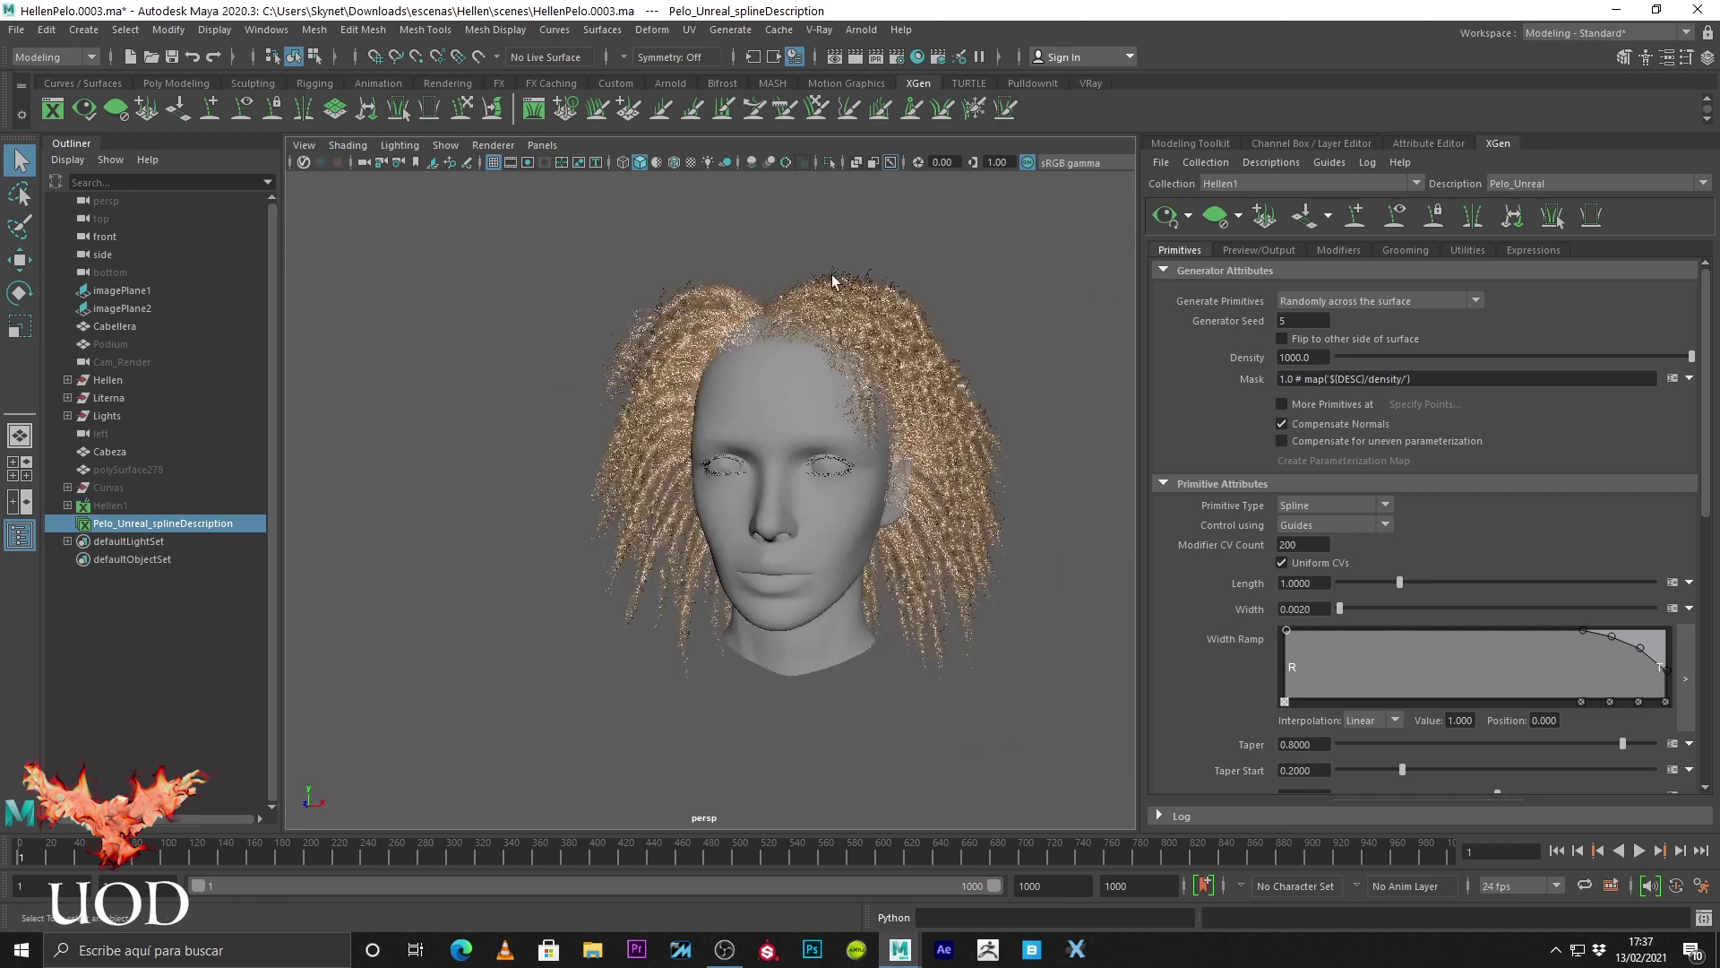
Start an XGen cache export named PeloRizado, then abandon it.
left_click(731, 30)
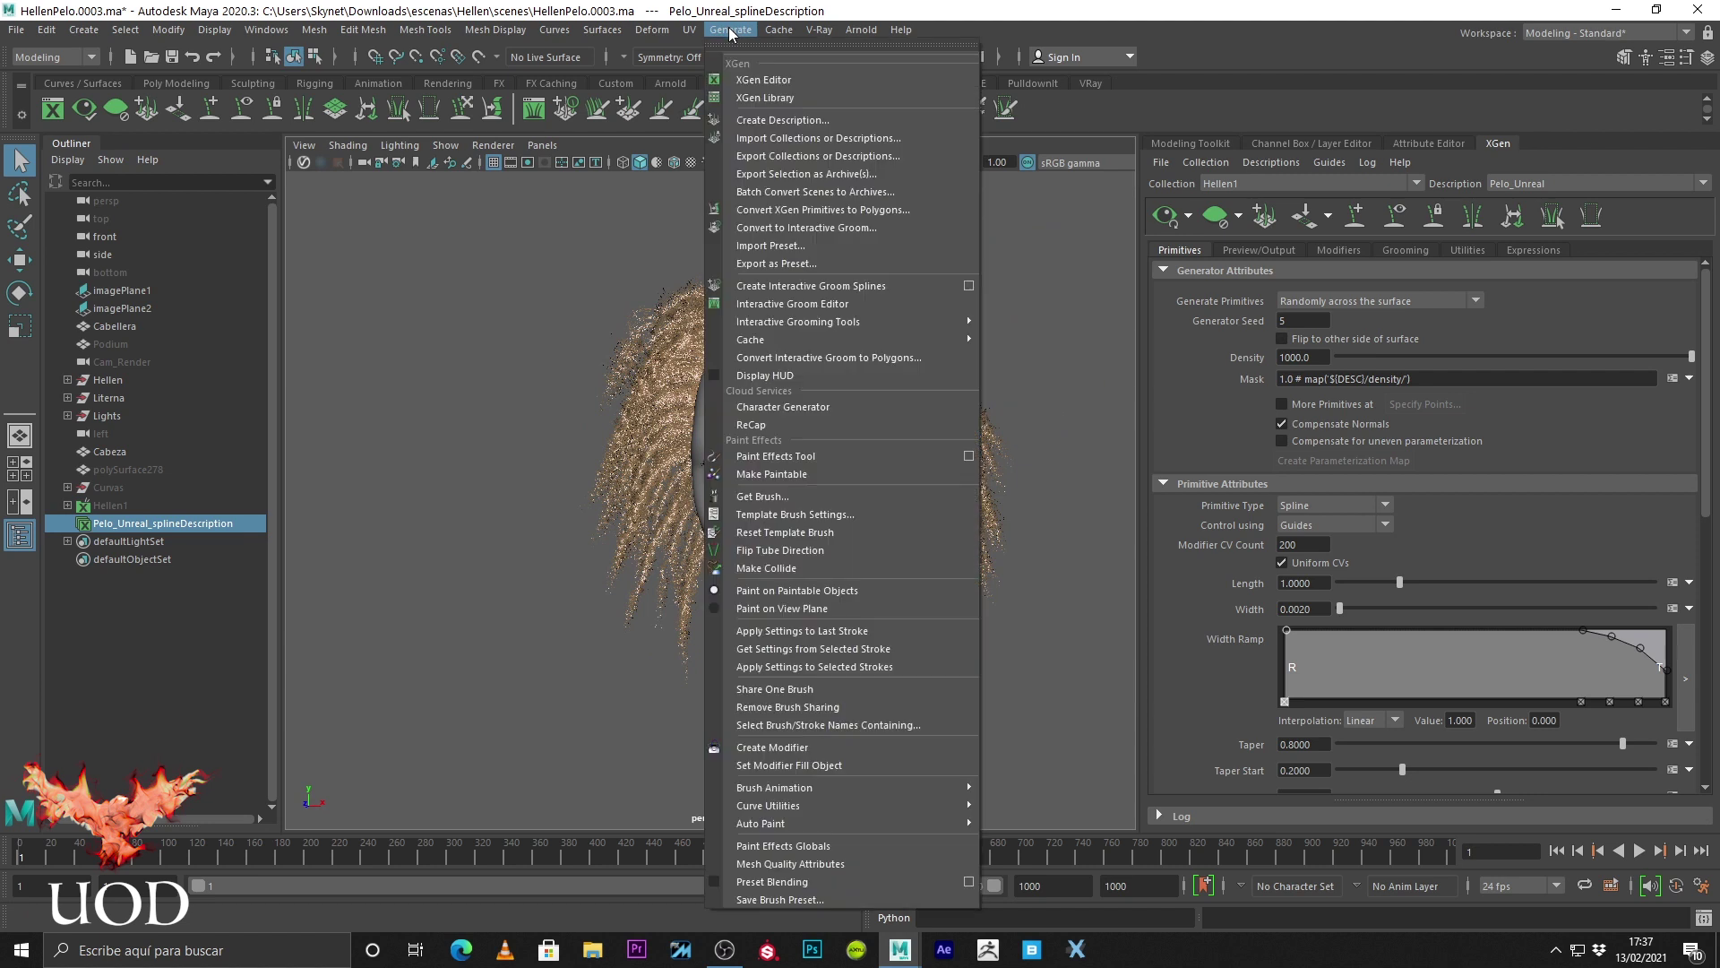
mouse_move(814, 341)
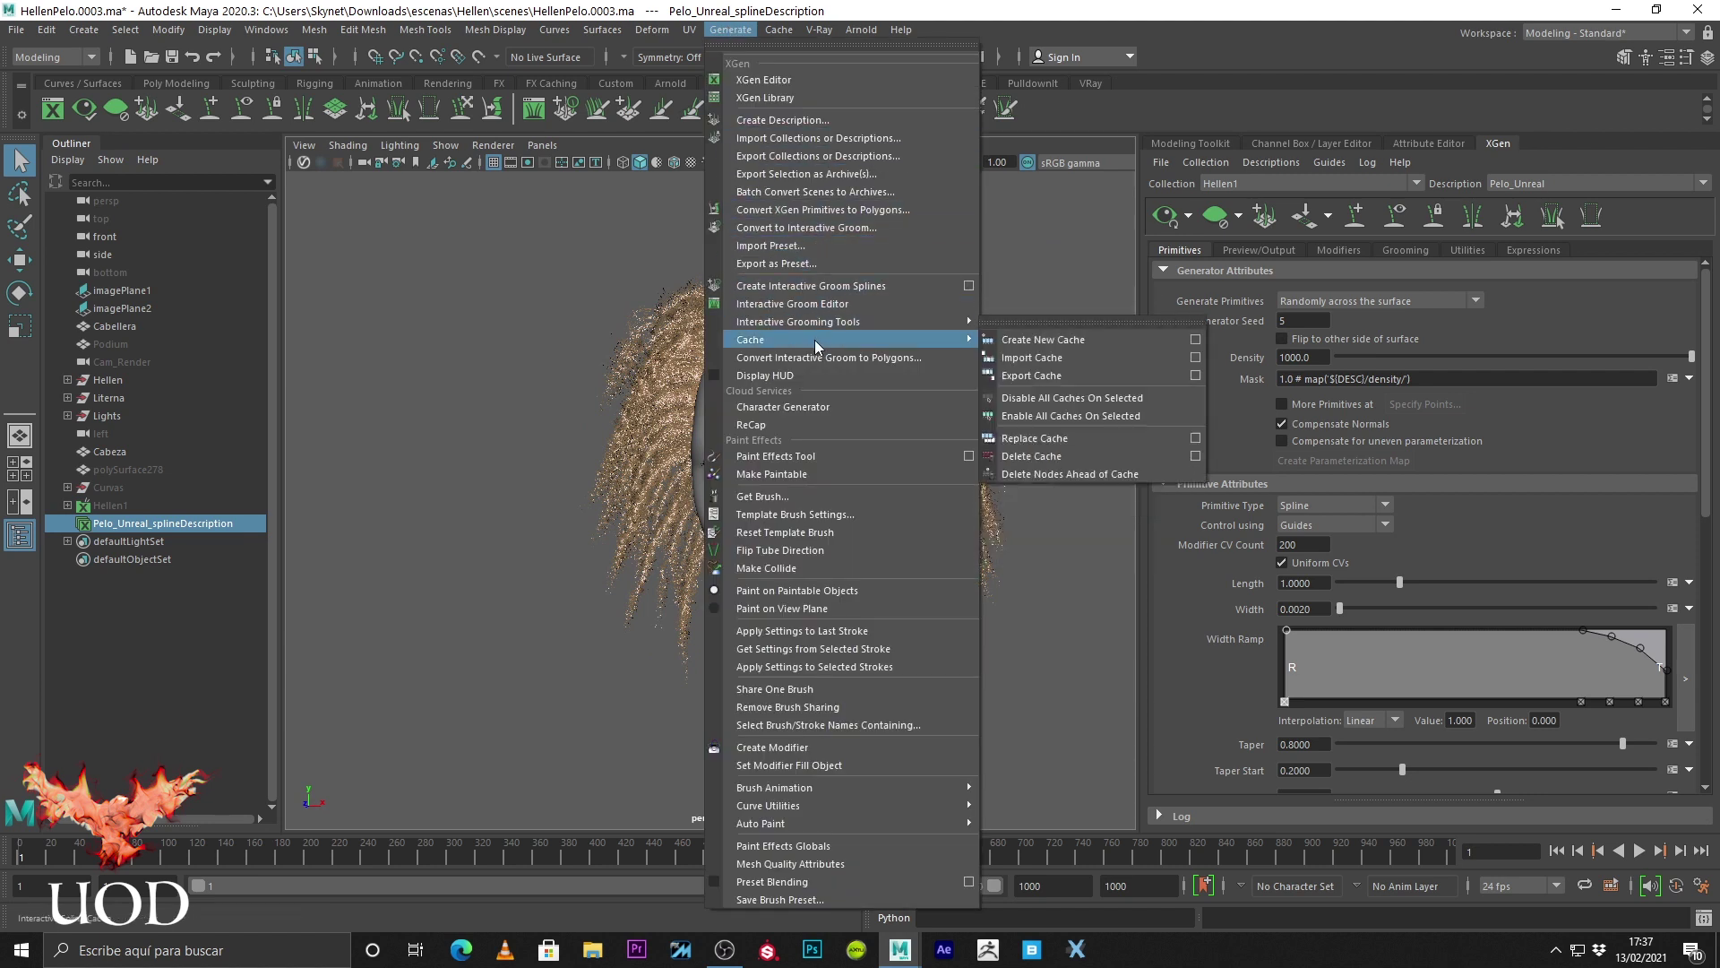
left_click(1034, 380)
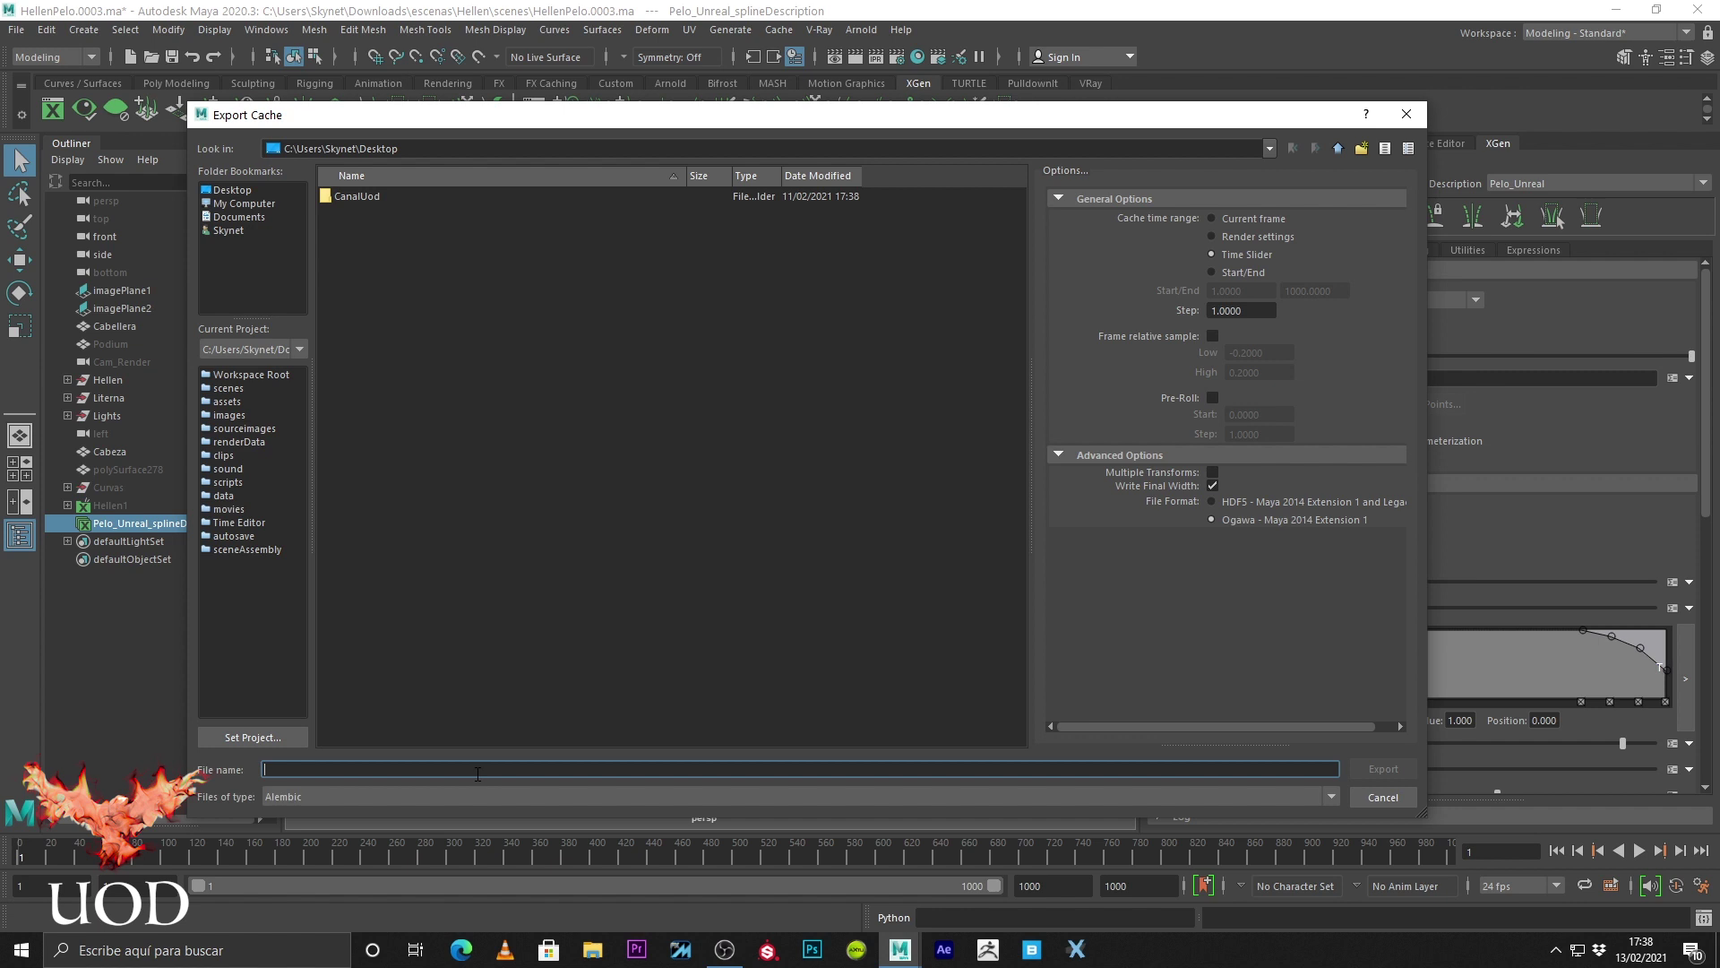
type("PeloRizado")
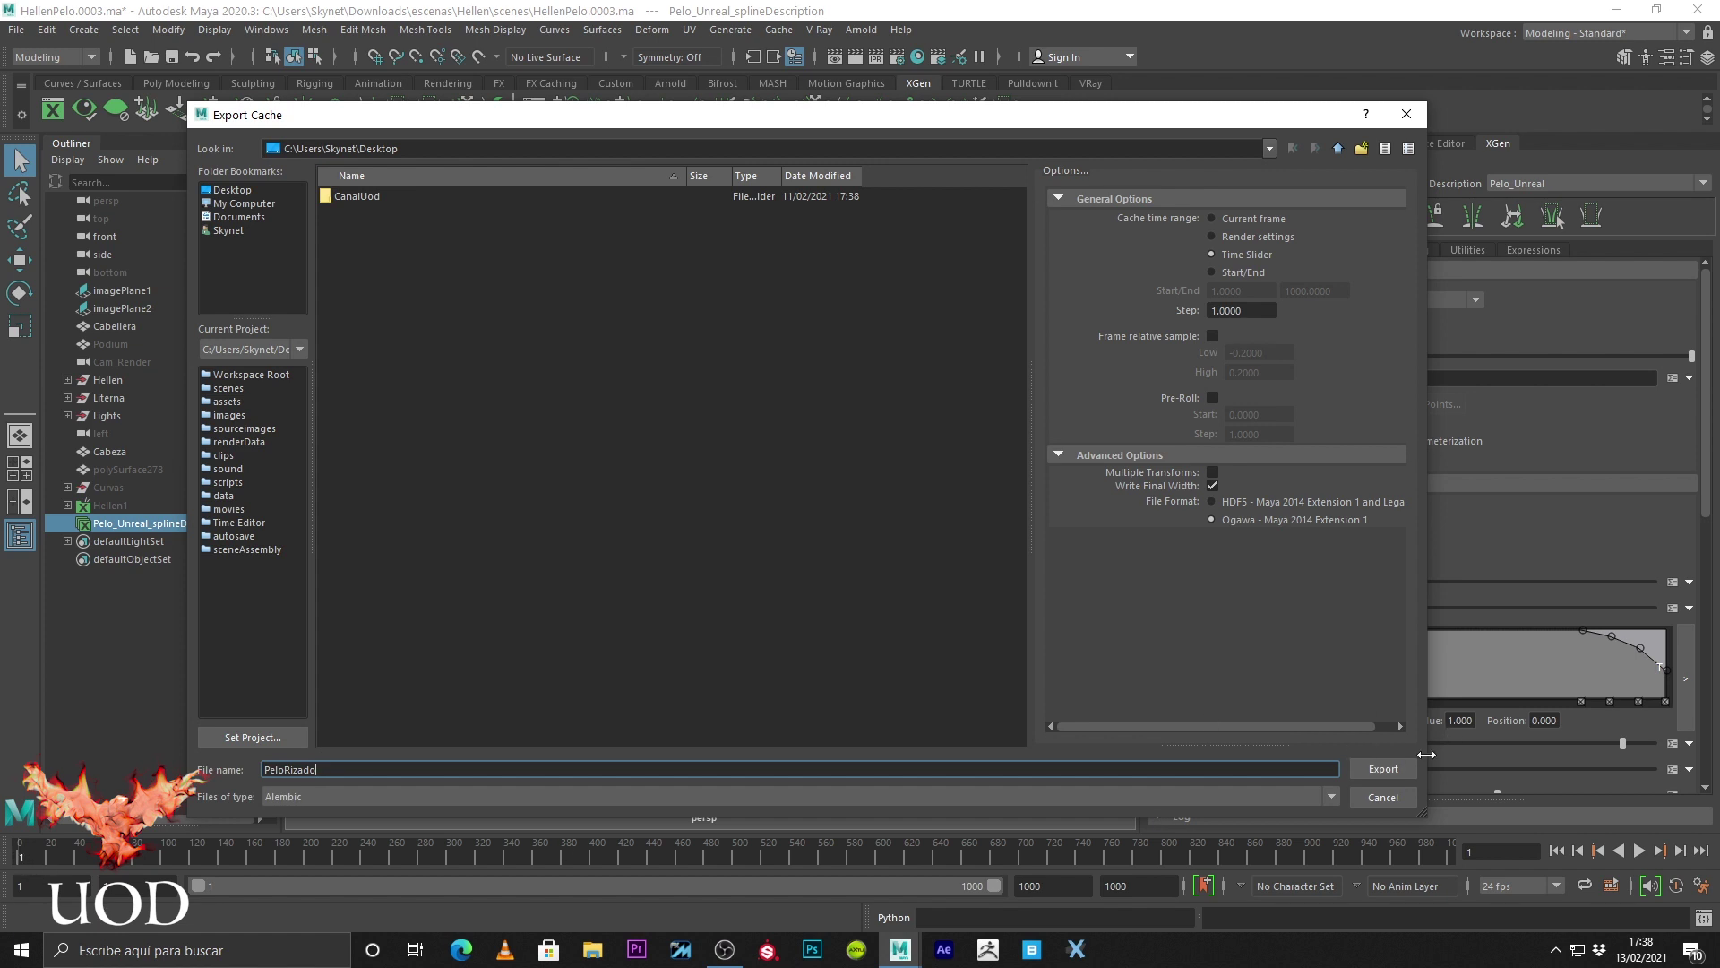
left_click(1371, 796)
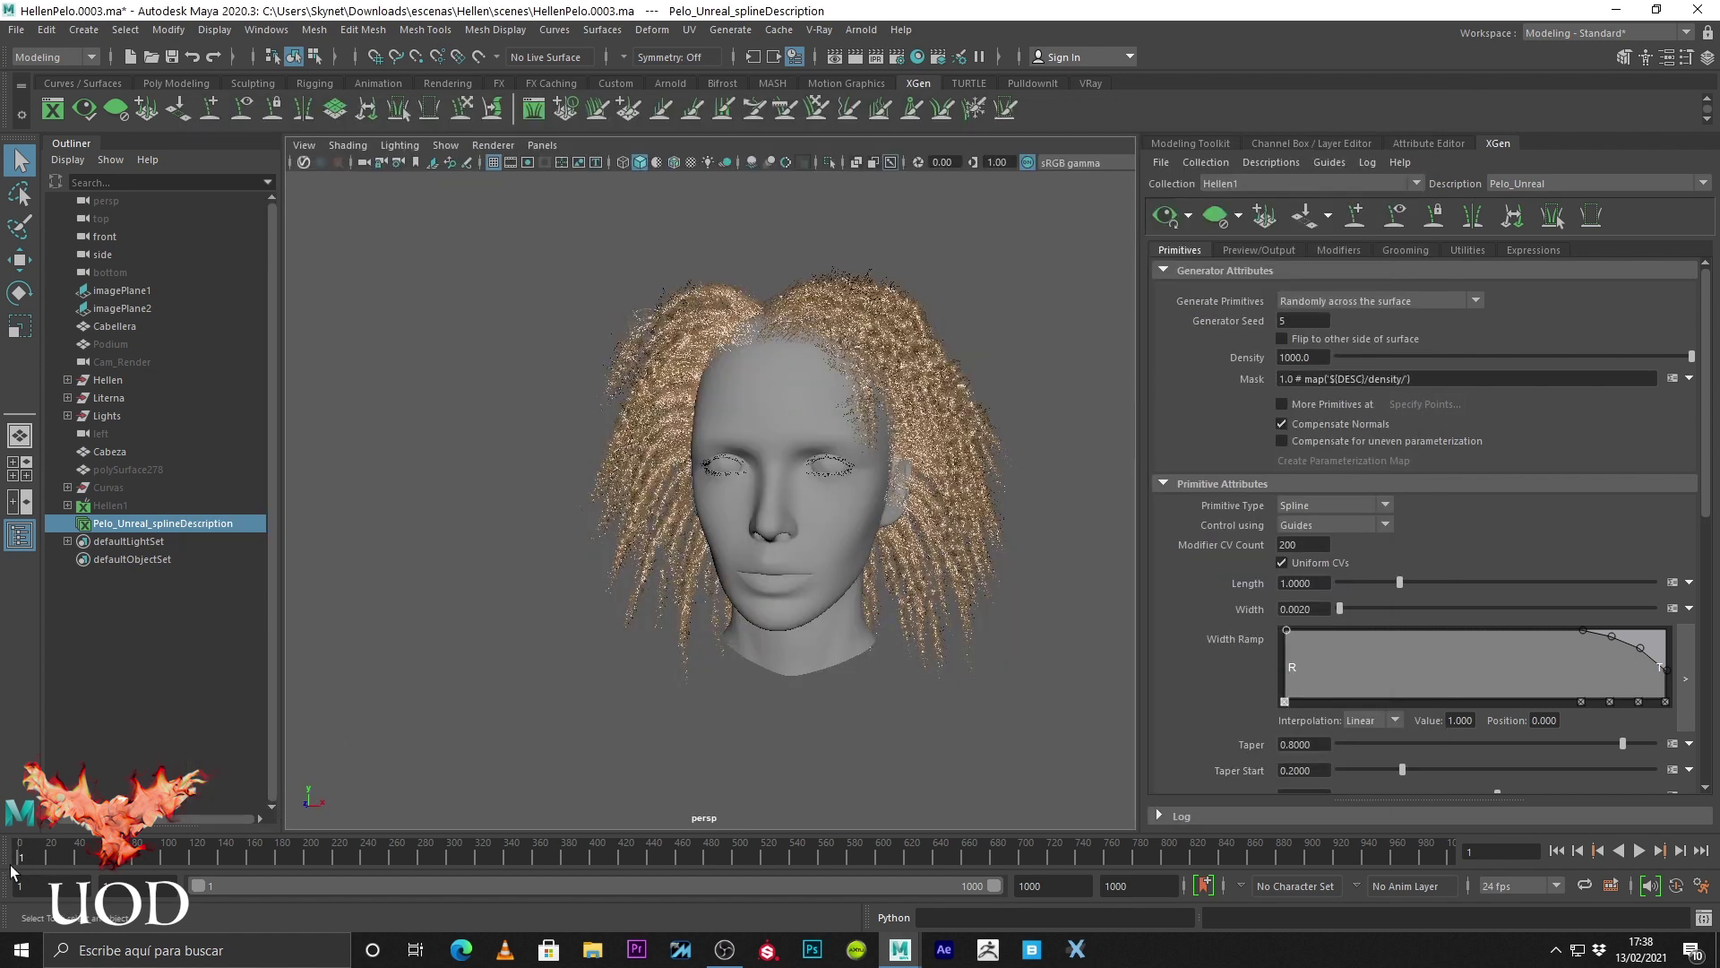
Set the playback and animation end to frame 25.
double_click(1071, 886)
type("25")
key("Return")
key("Tab")
type("25")
key("Return")
Select Pelo_Unreal_splineDescription and export its cache as PeloRizado.
left_click(950, 769)
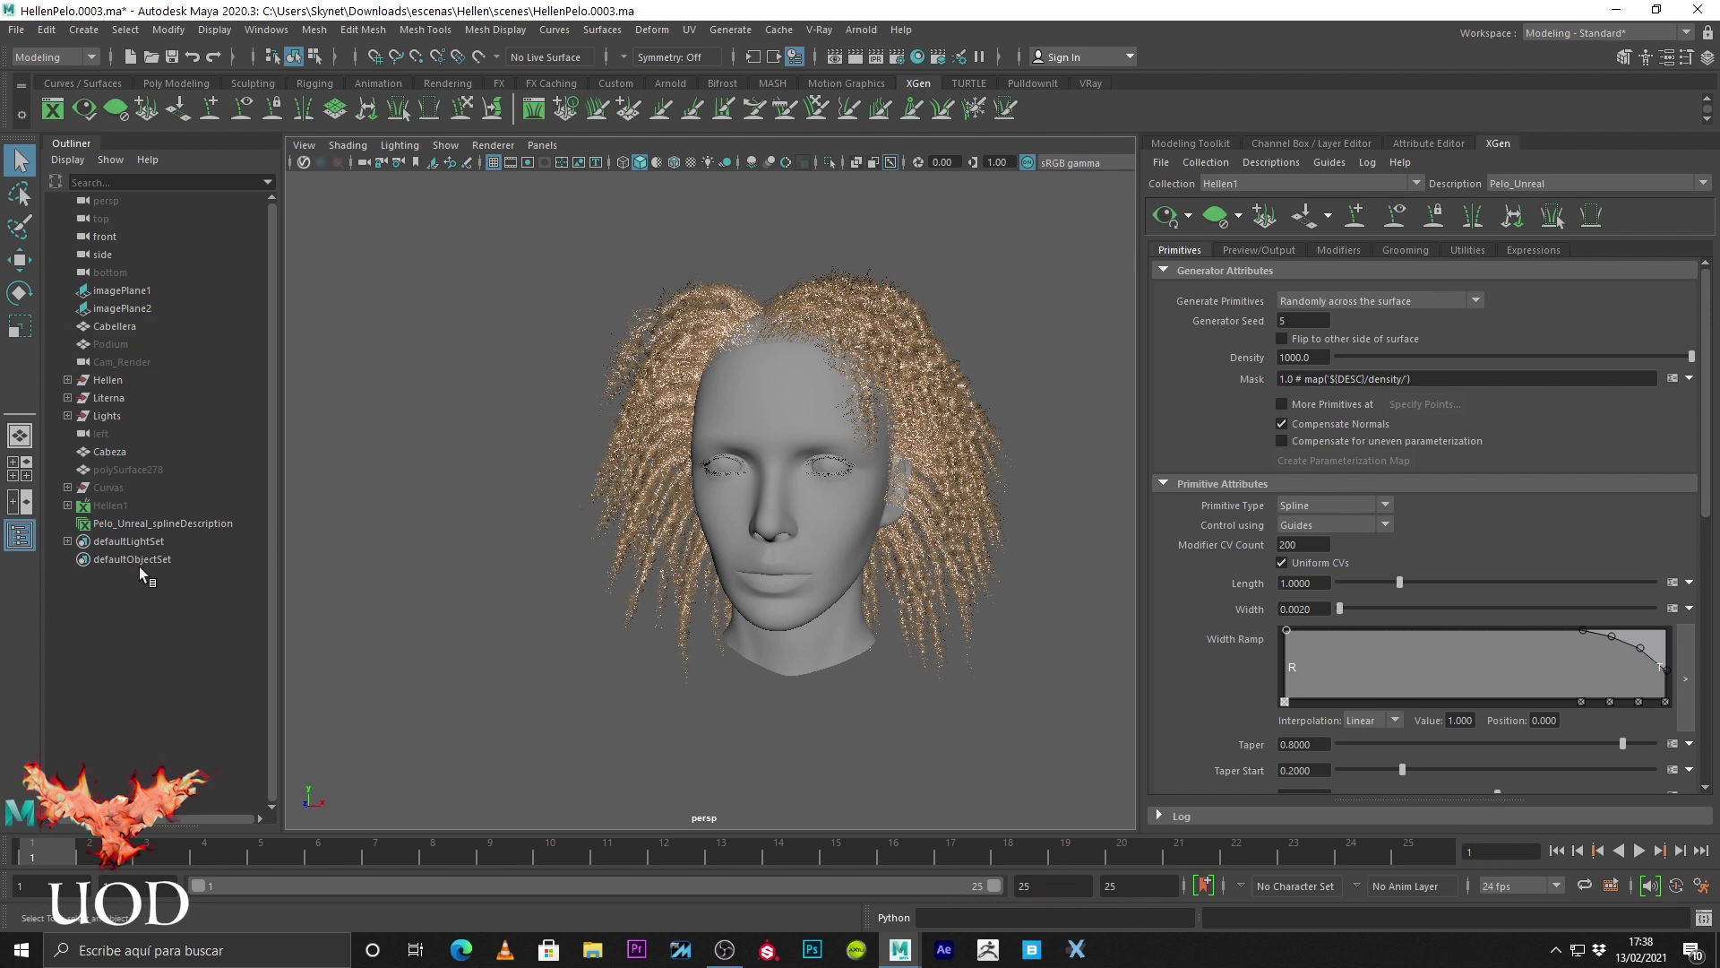
left_click(173, 523)
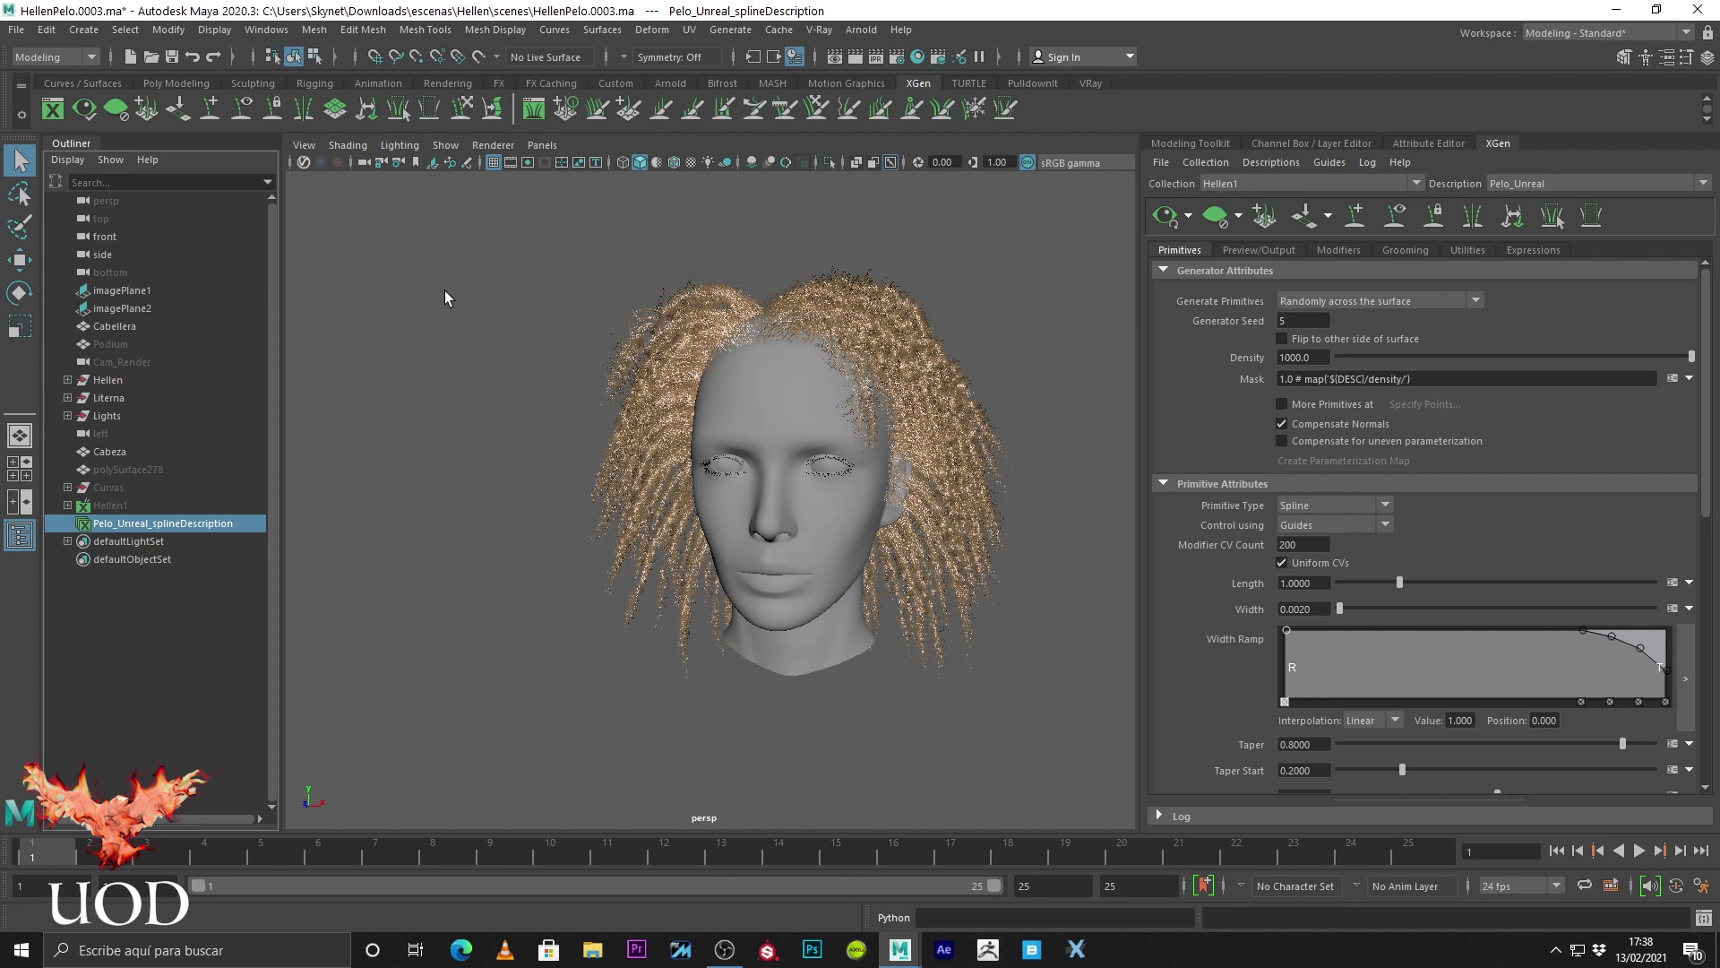
left_click(730, 30)
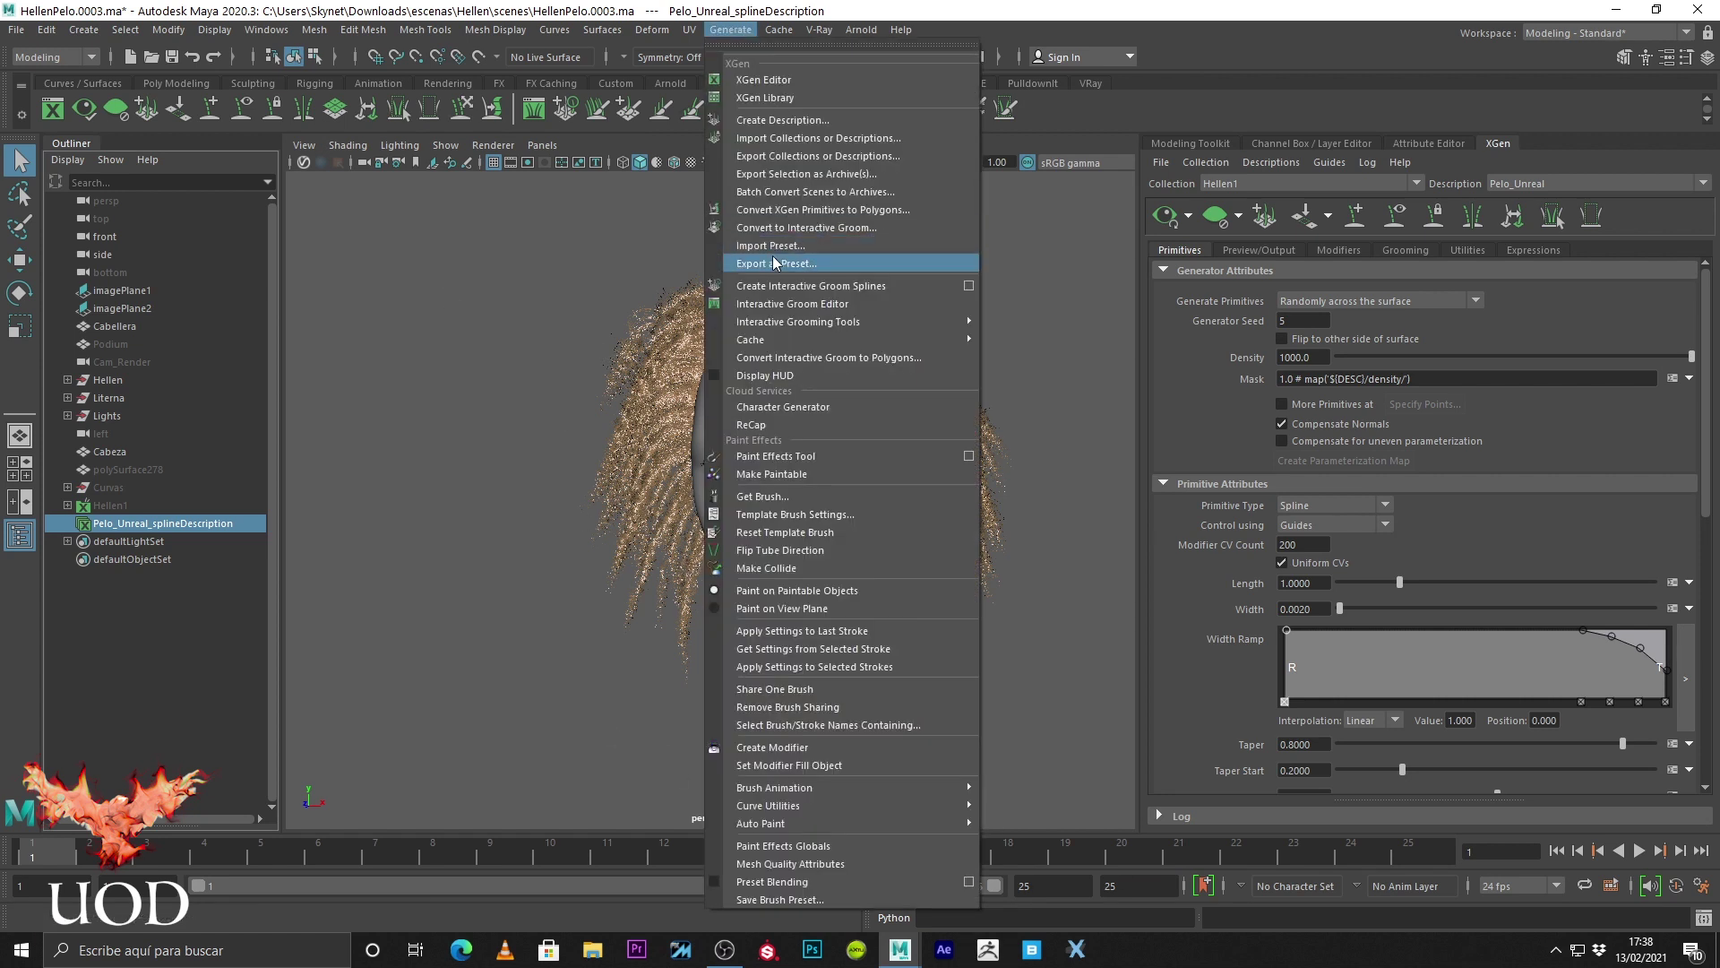
mouse_move(805, 341)
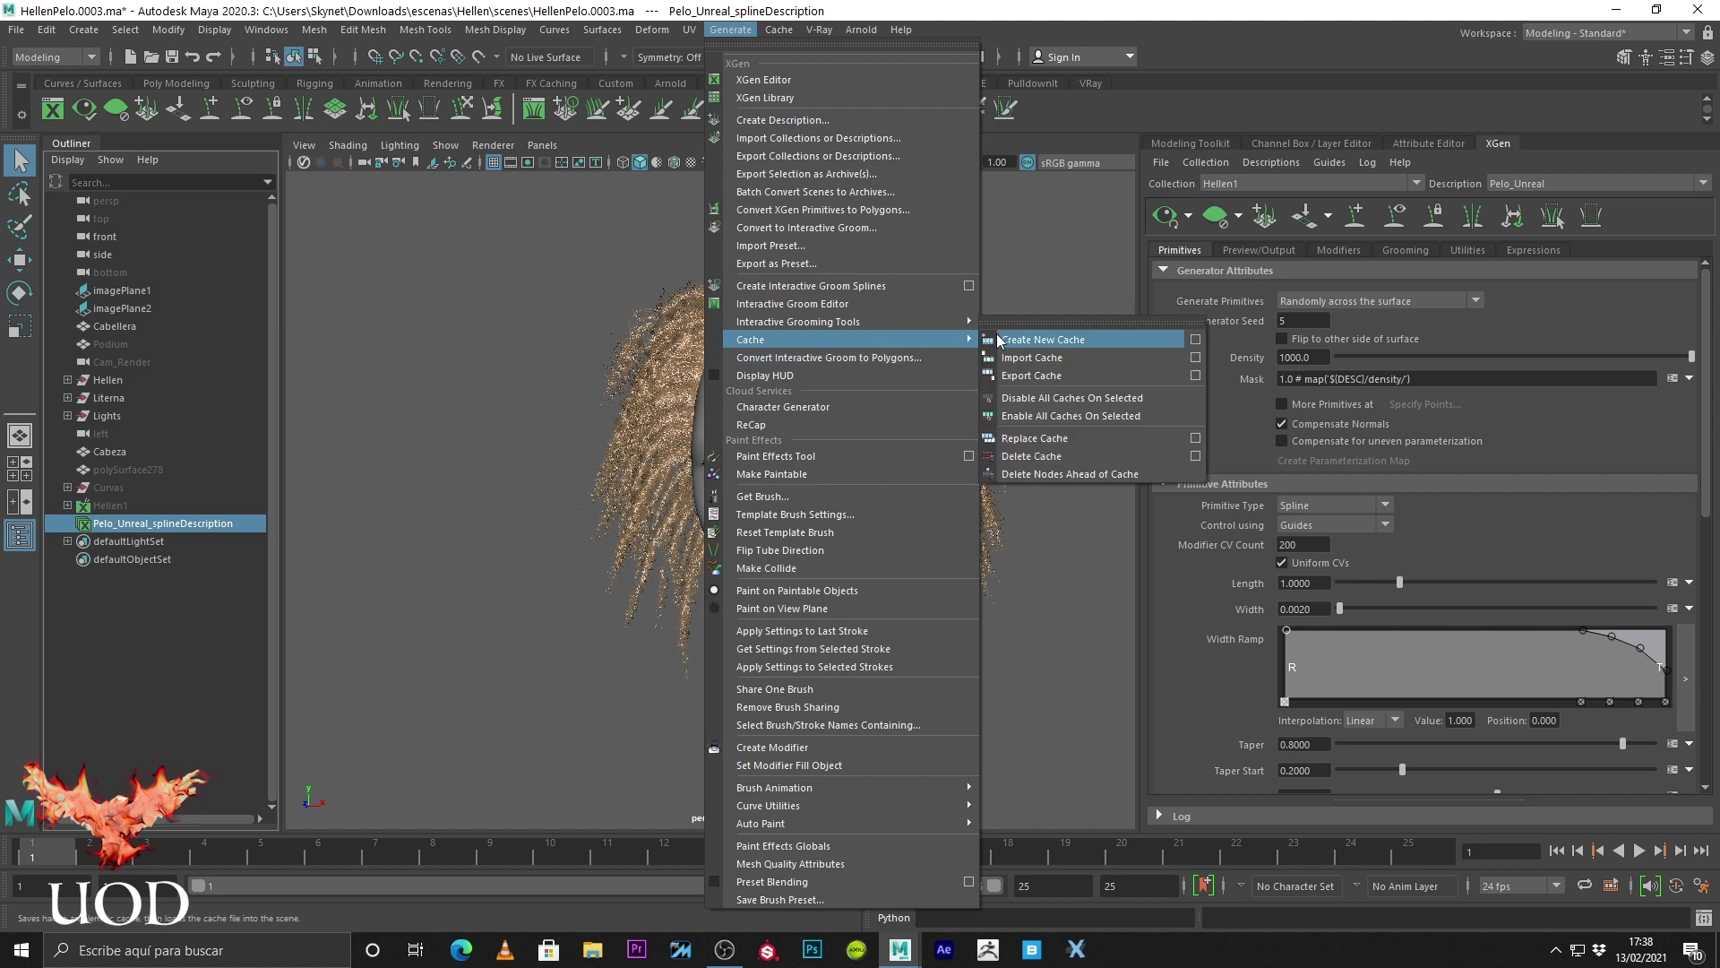
left_click(1028, 373)
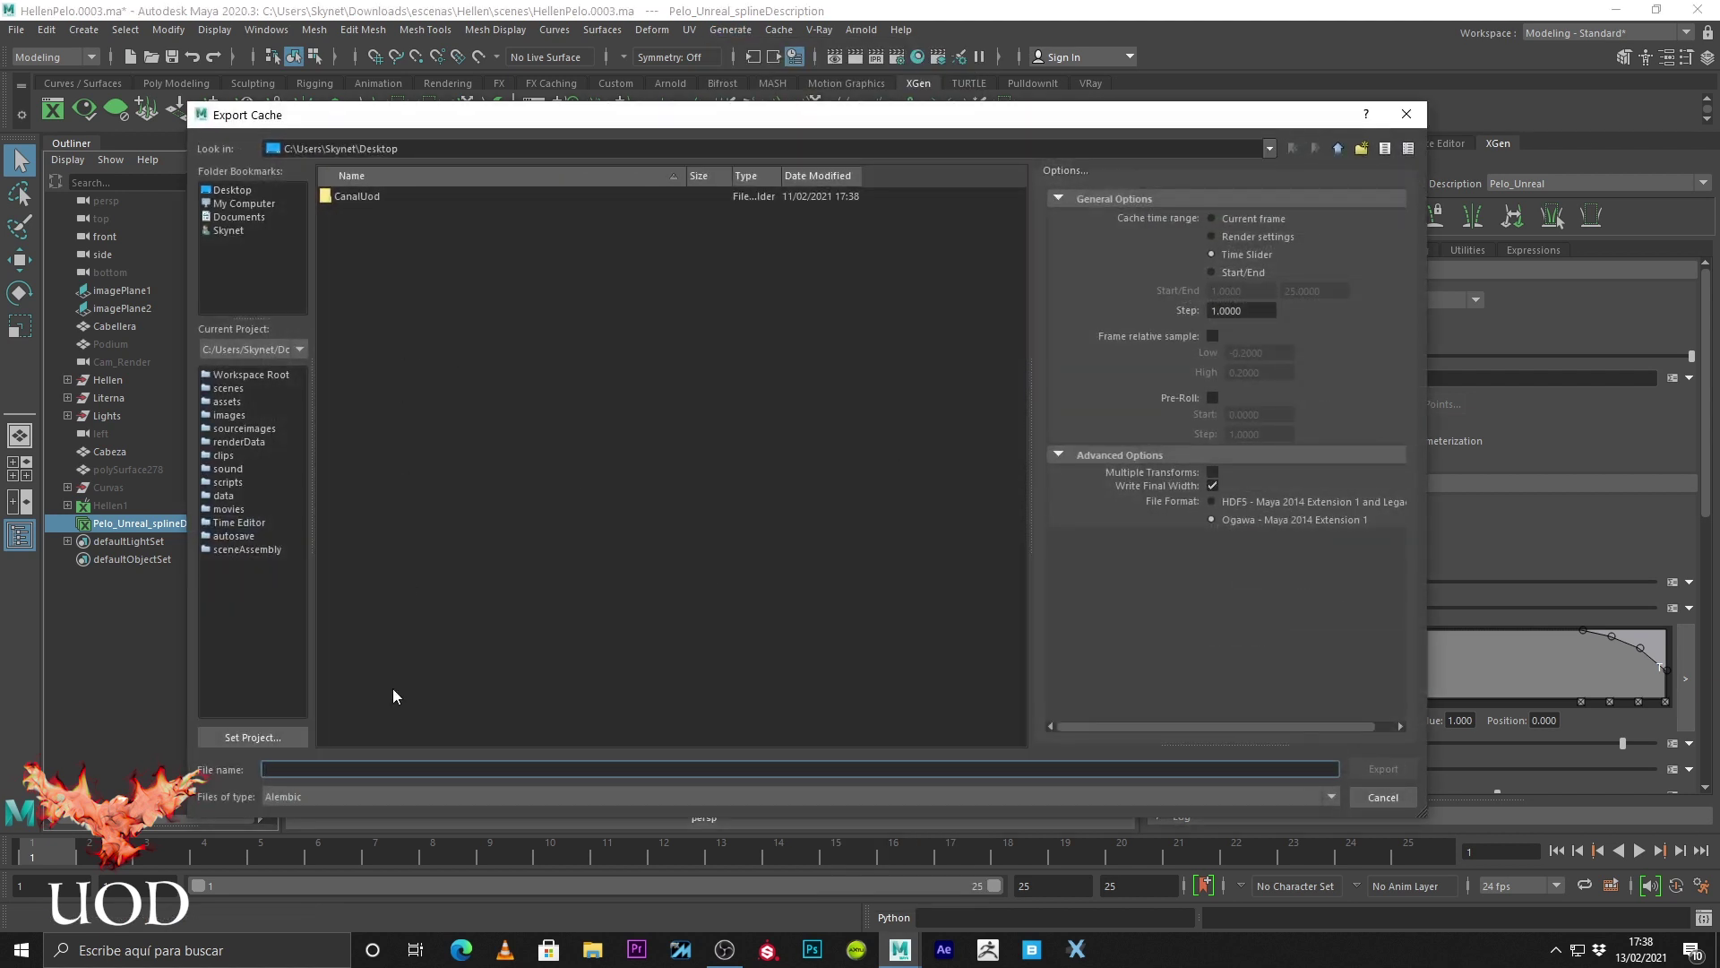
type("PeloRiza")
type("do")
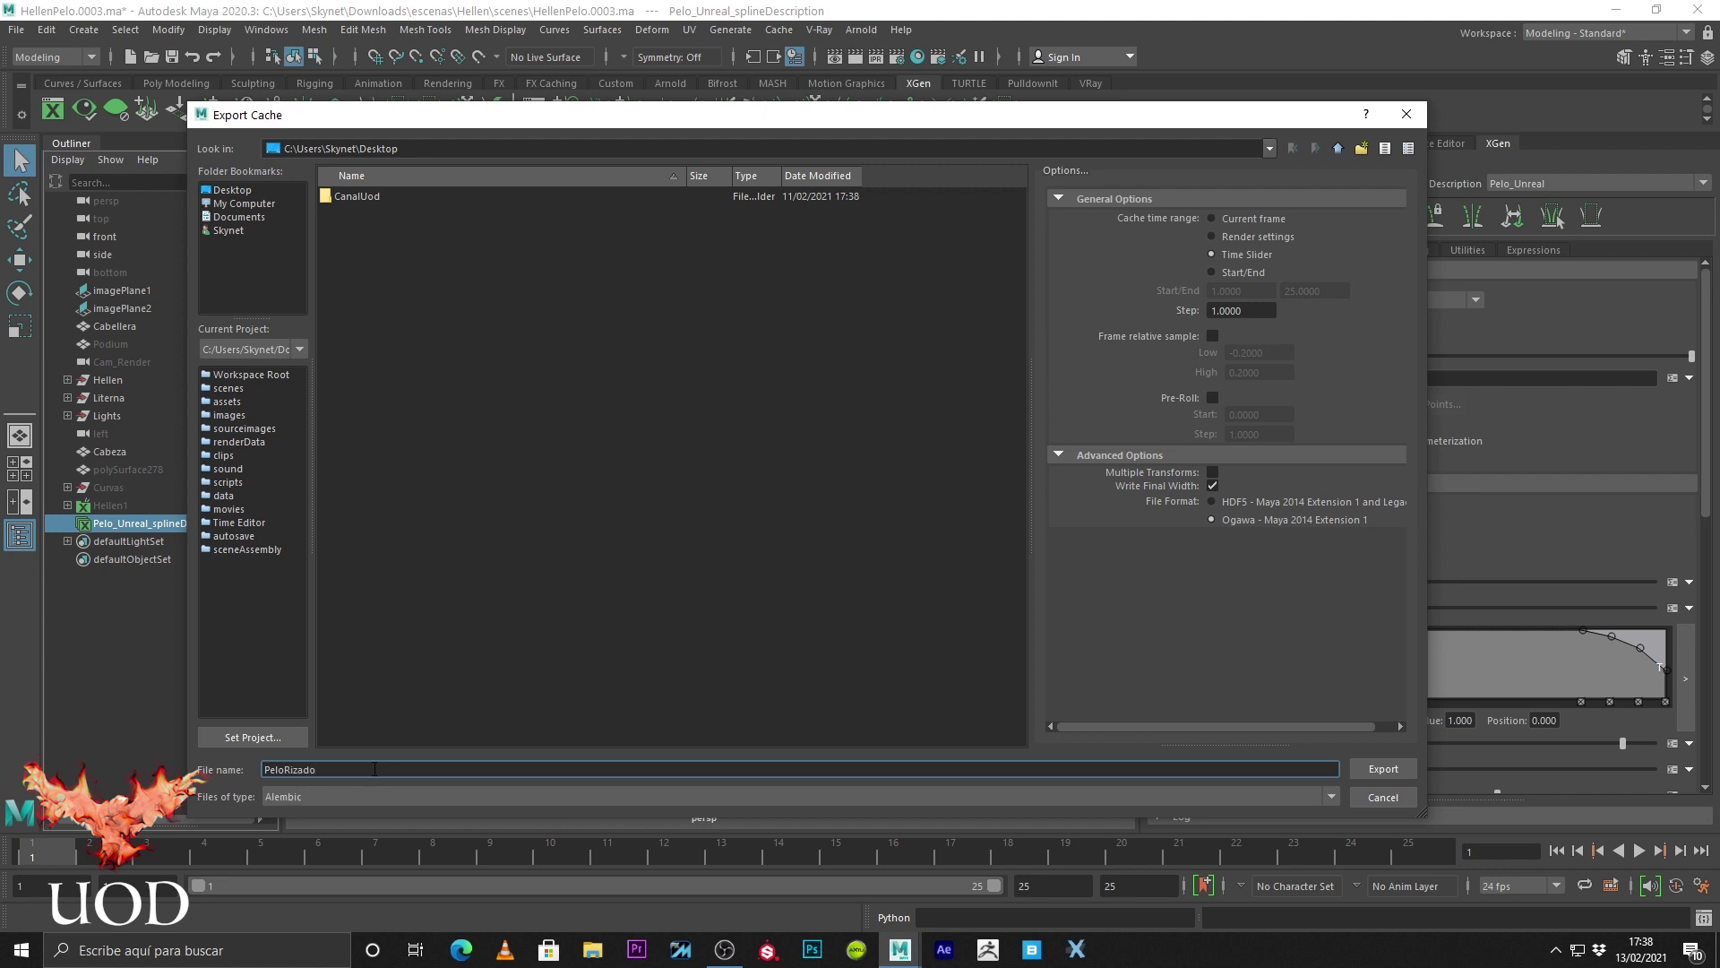
left_click(1403, 769)
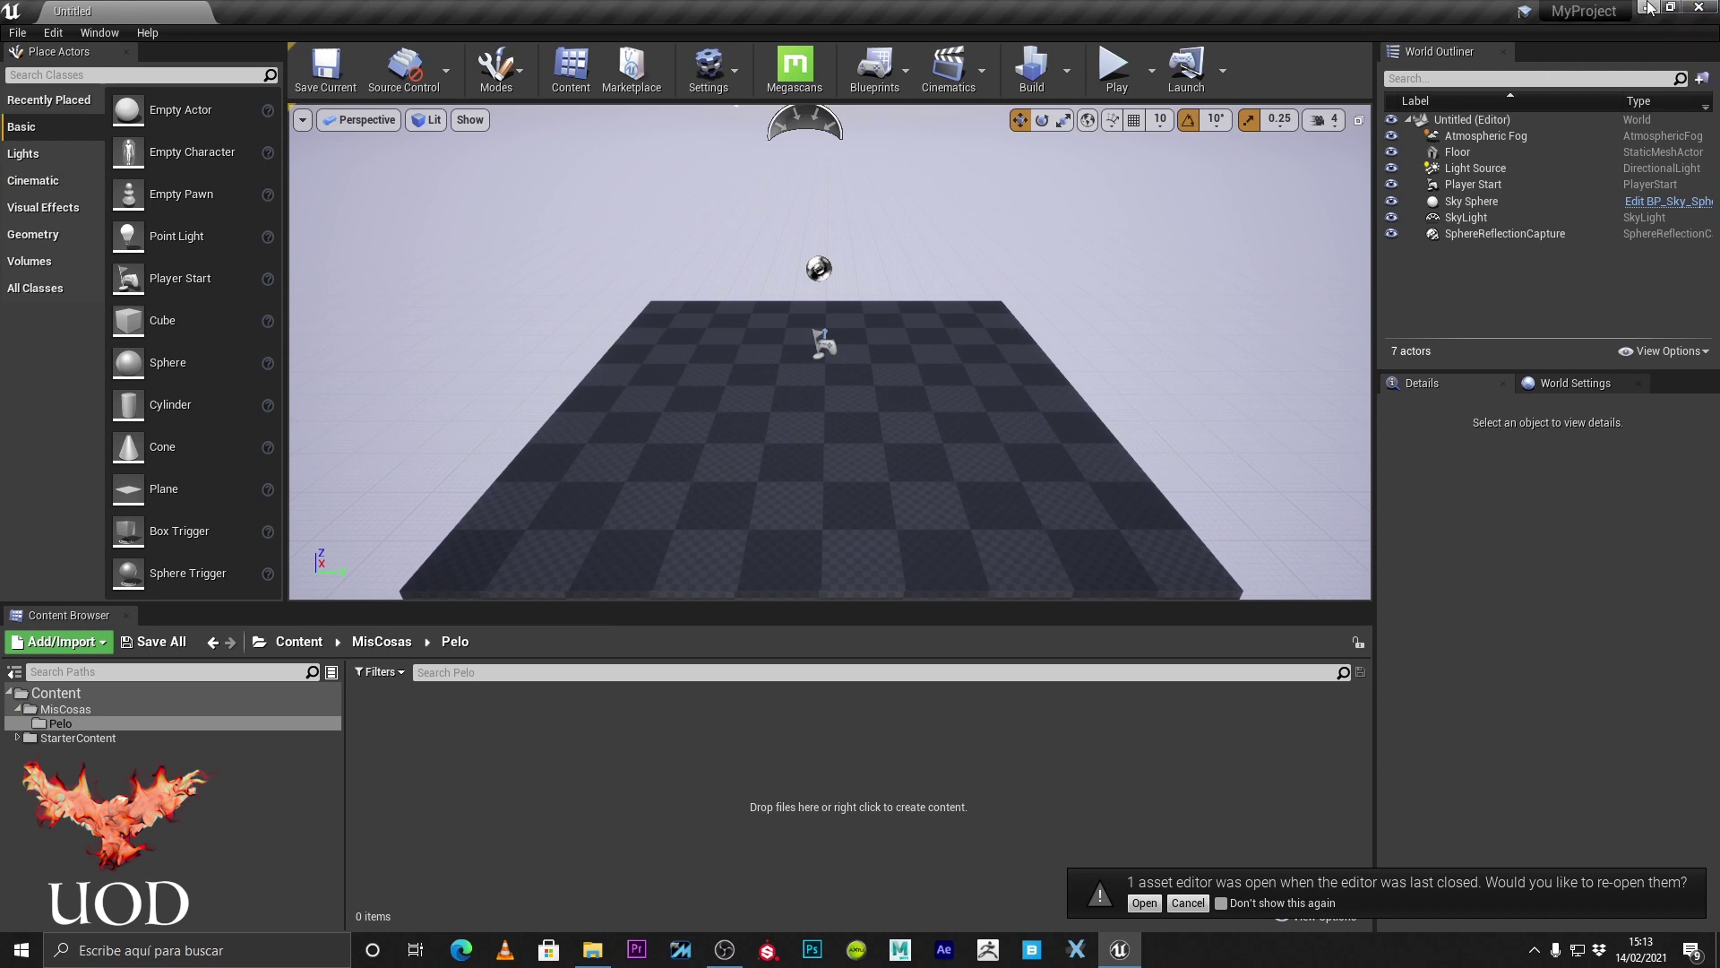
Minimize the Unreal Editor window to reveal the desktop.
left_click(1647, 7)
Check and select PeloRizado.abc on the desktop, then restore the Unreal editor.
mouse_move(277, 41)
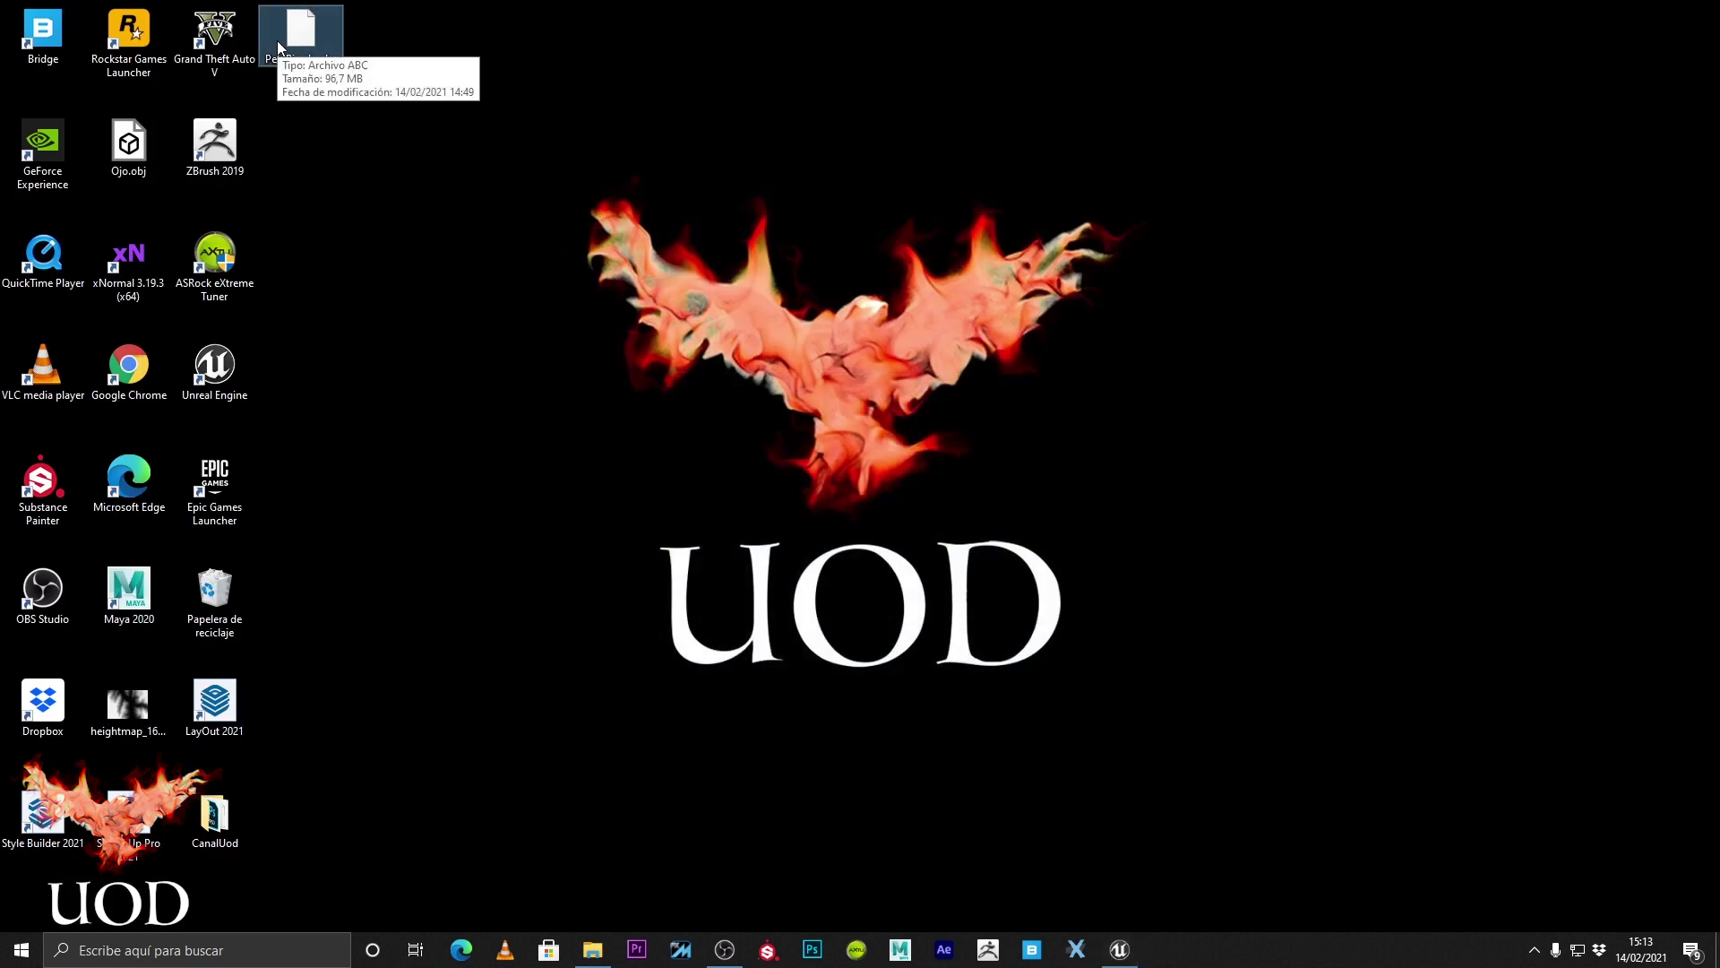
left_click(276, 40)
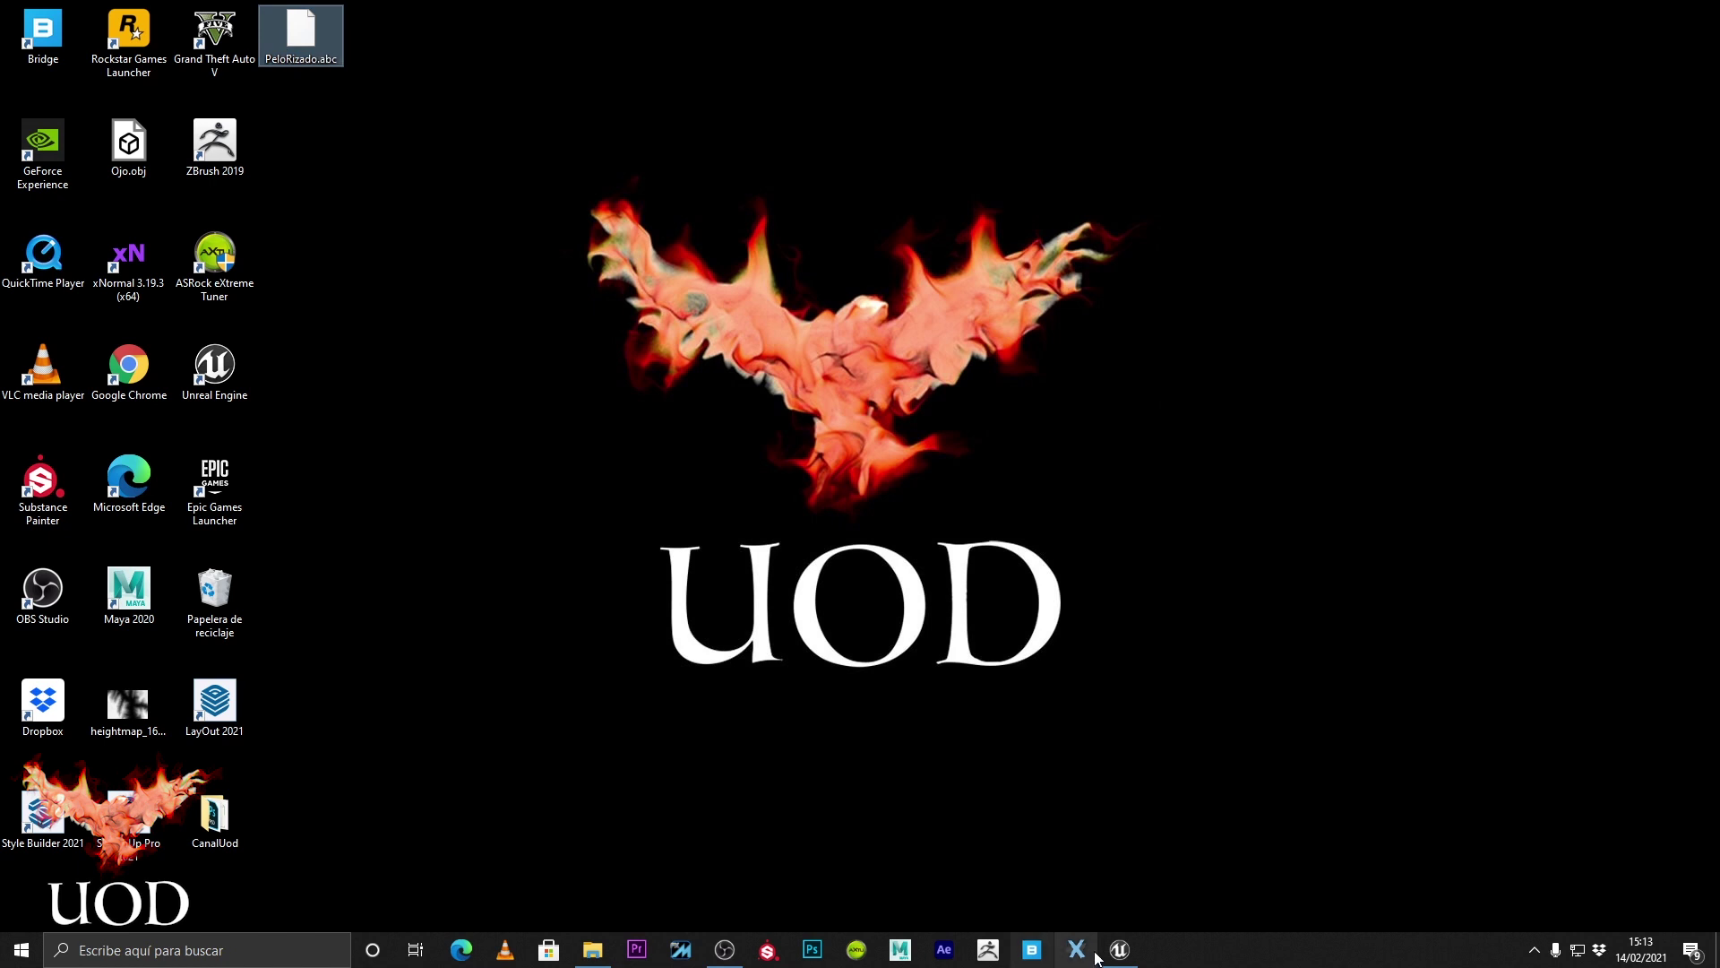
left_click(1120, 949)
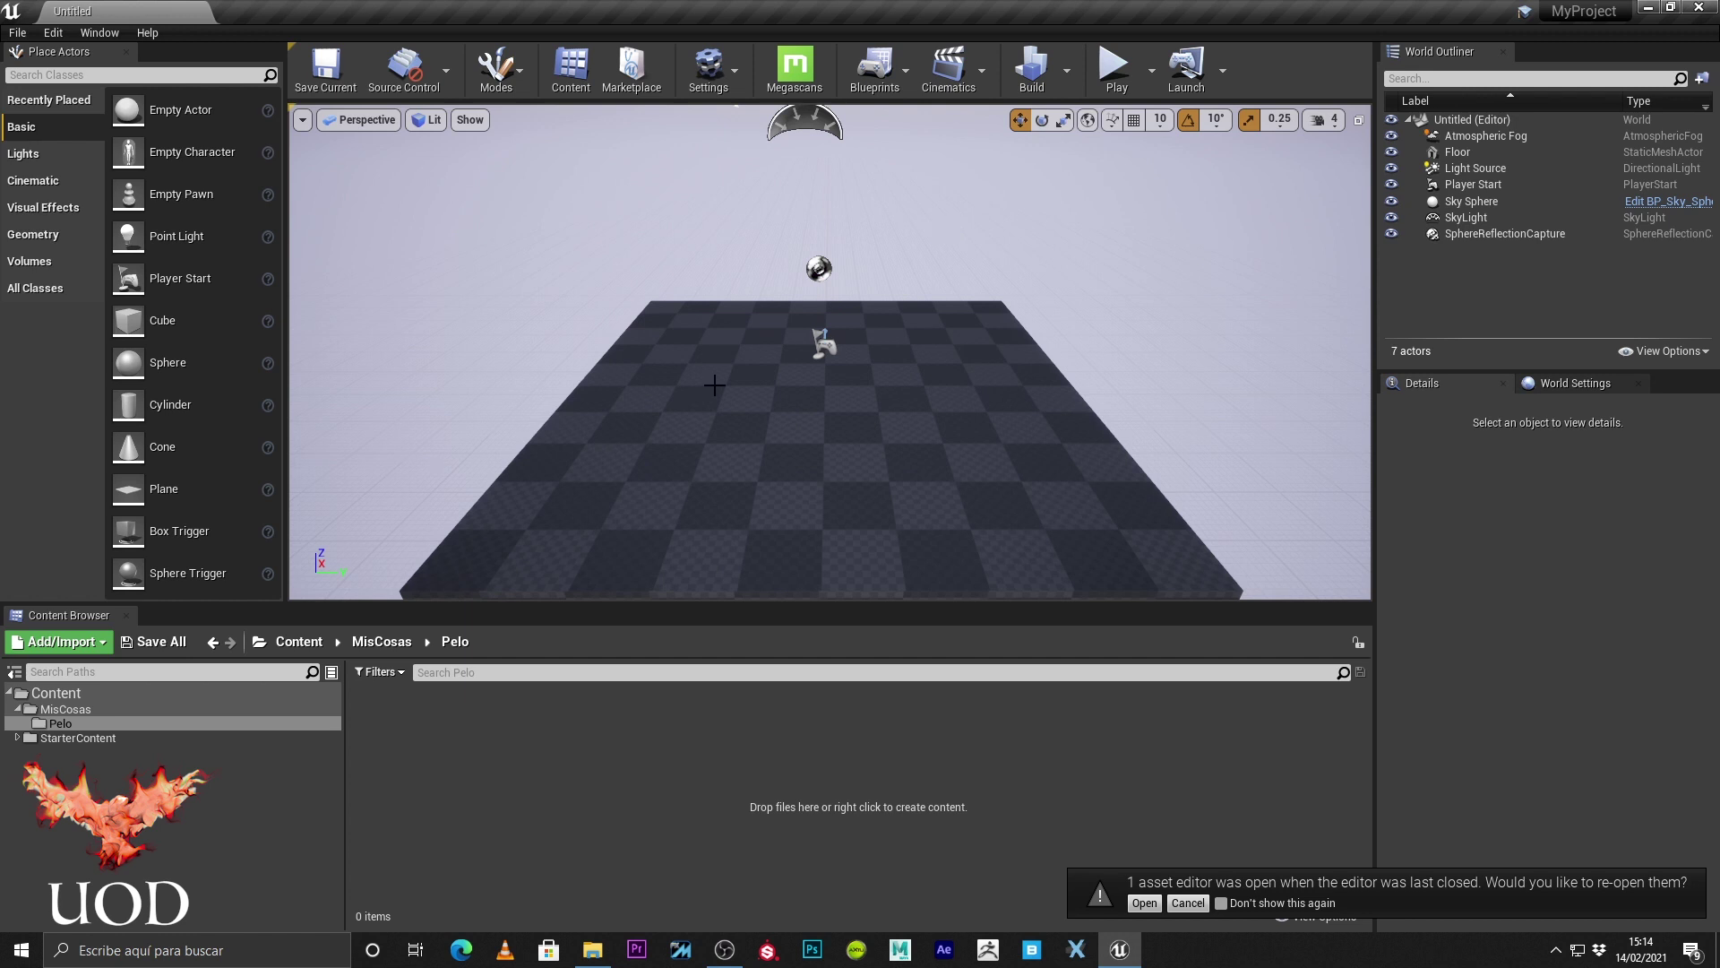
Drag PeloRizado.abc from the desktop into the Pelo folder and confirm the groom import.
left_click(1644, 7)
mouse_move(325, 30)
left_mouse_down()
mouse_move(1040, 903)
mouse_move(1136, 961)
mouse_move(905, 754)
left_mouse_up()
left_click_drag(688, 763, 687, 760)
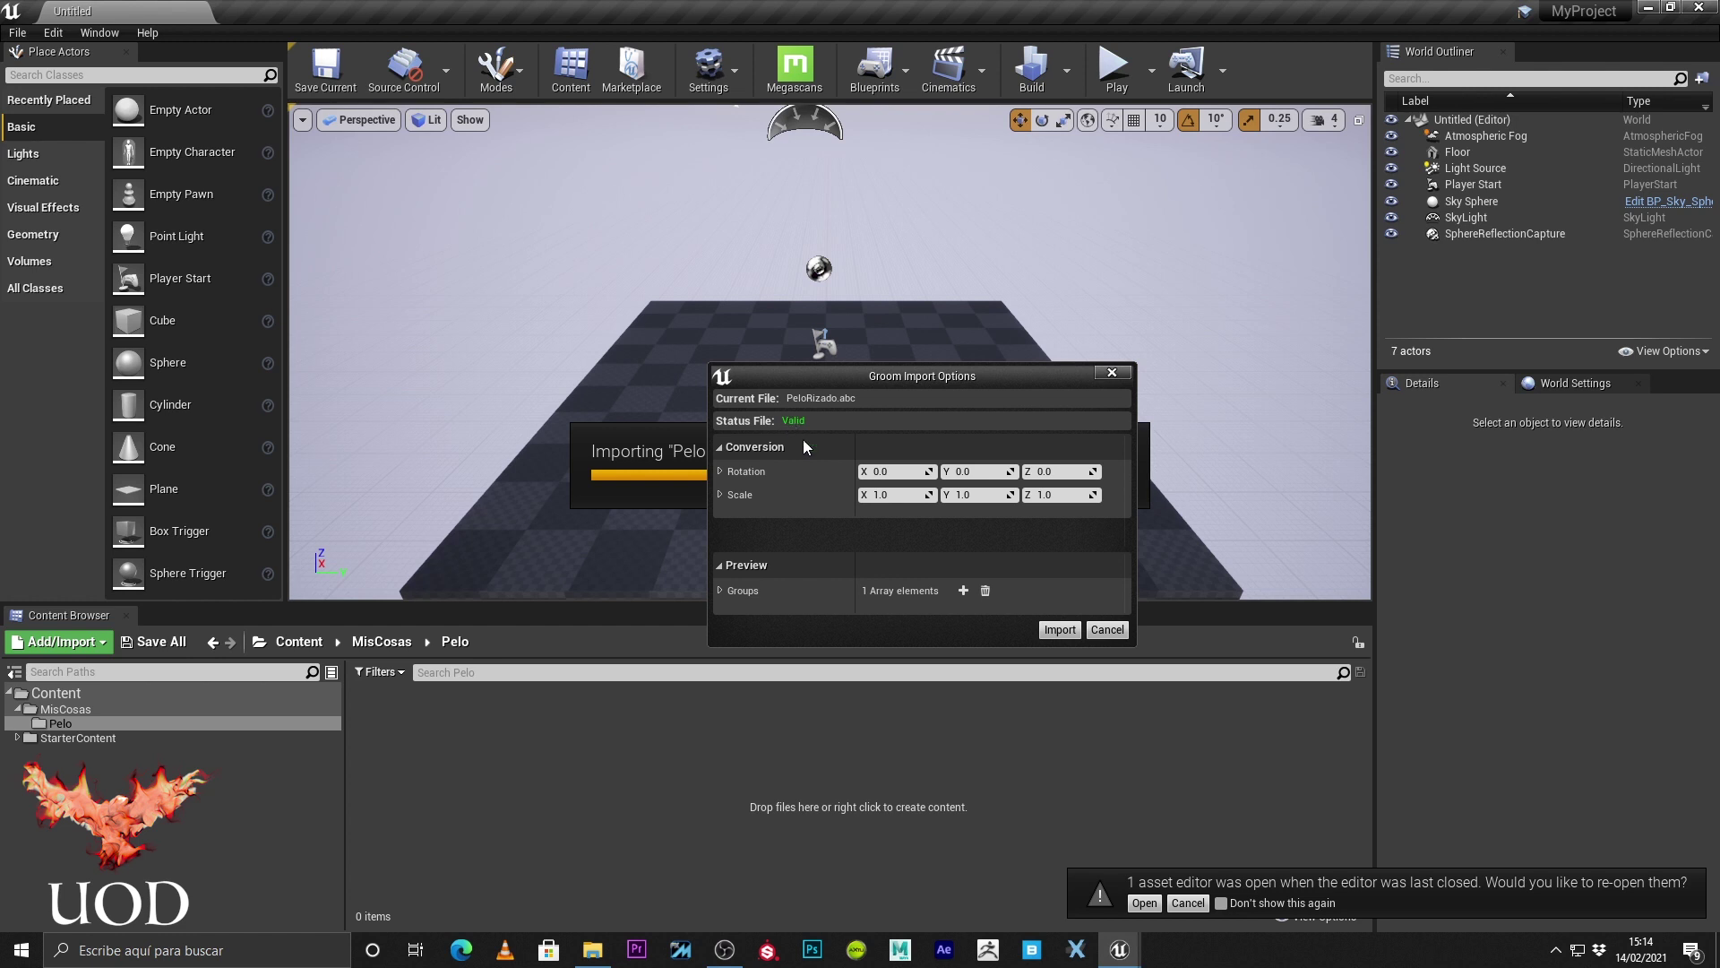
left_click(1066, 630)
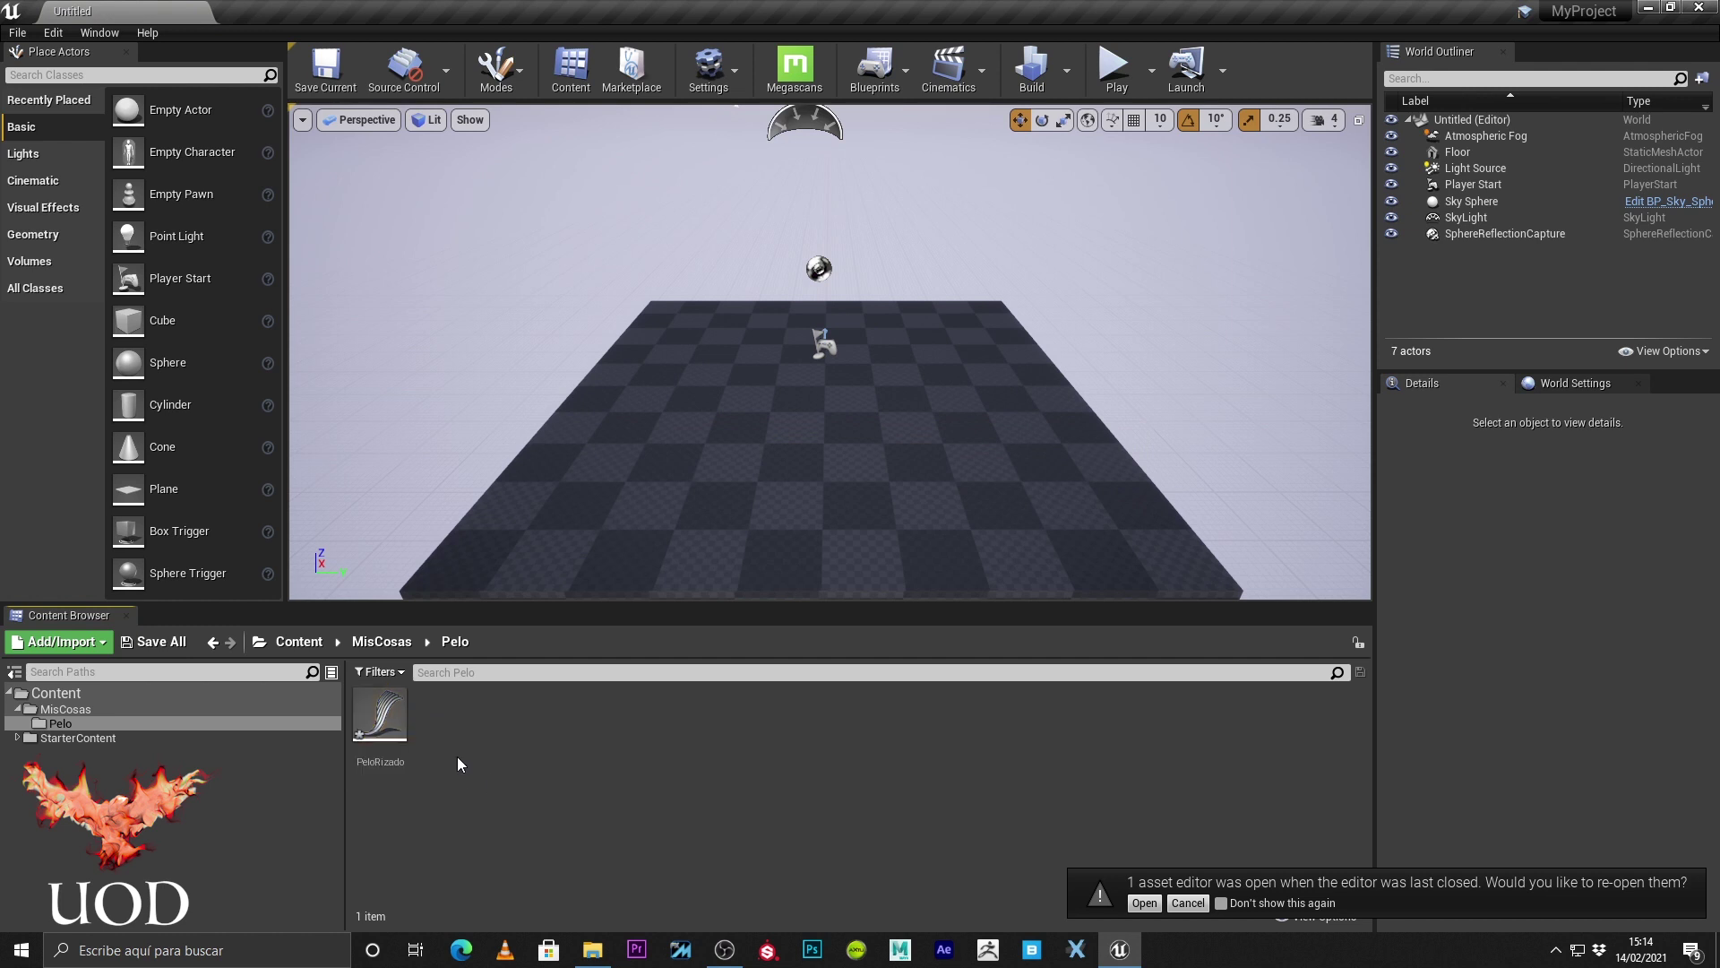
Drag the PeloRizado groom asset into the level near the centre.
left_click(384, 724)
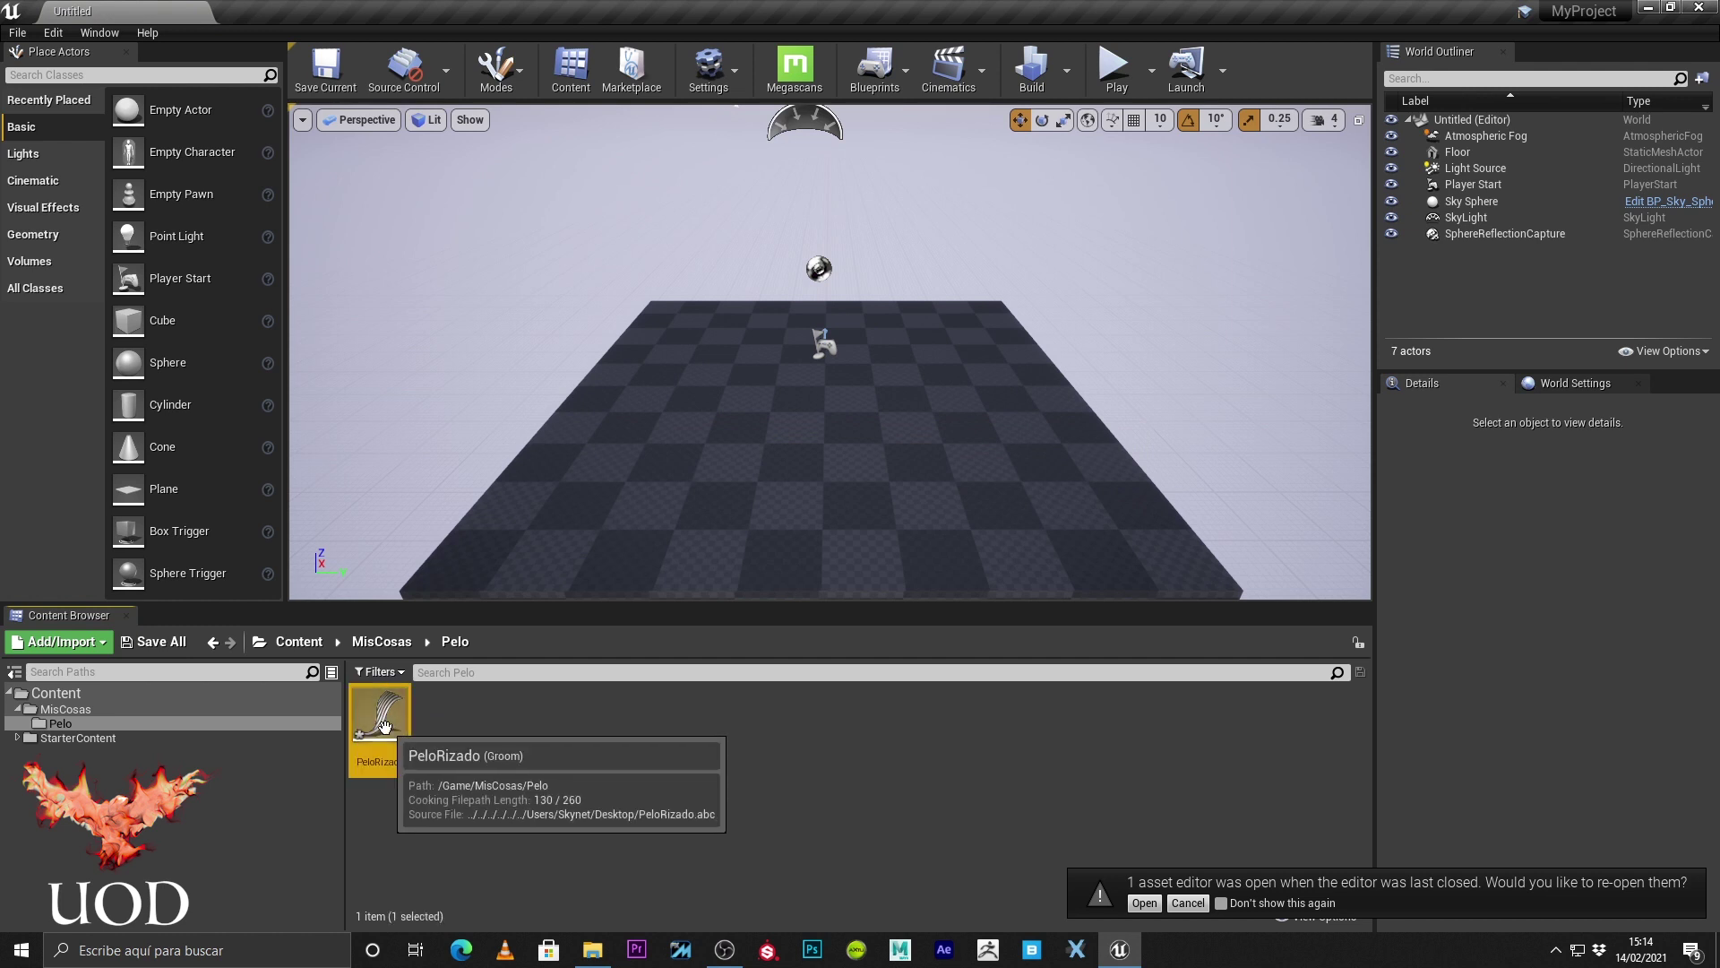
left_click_drag(384, 724, 769, 353)
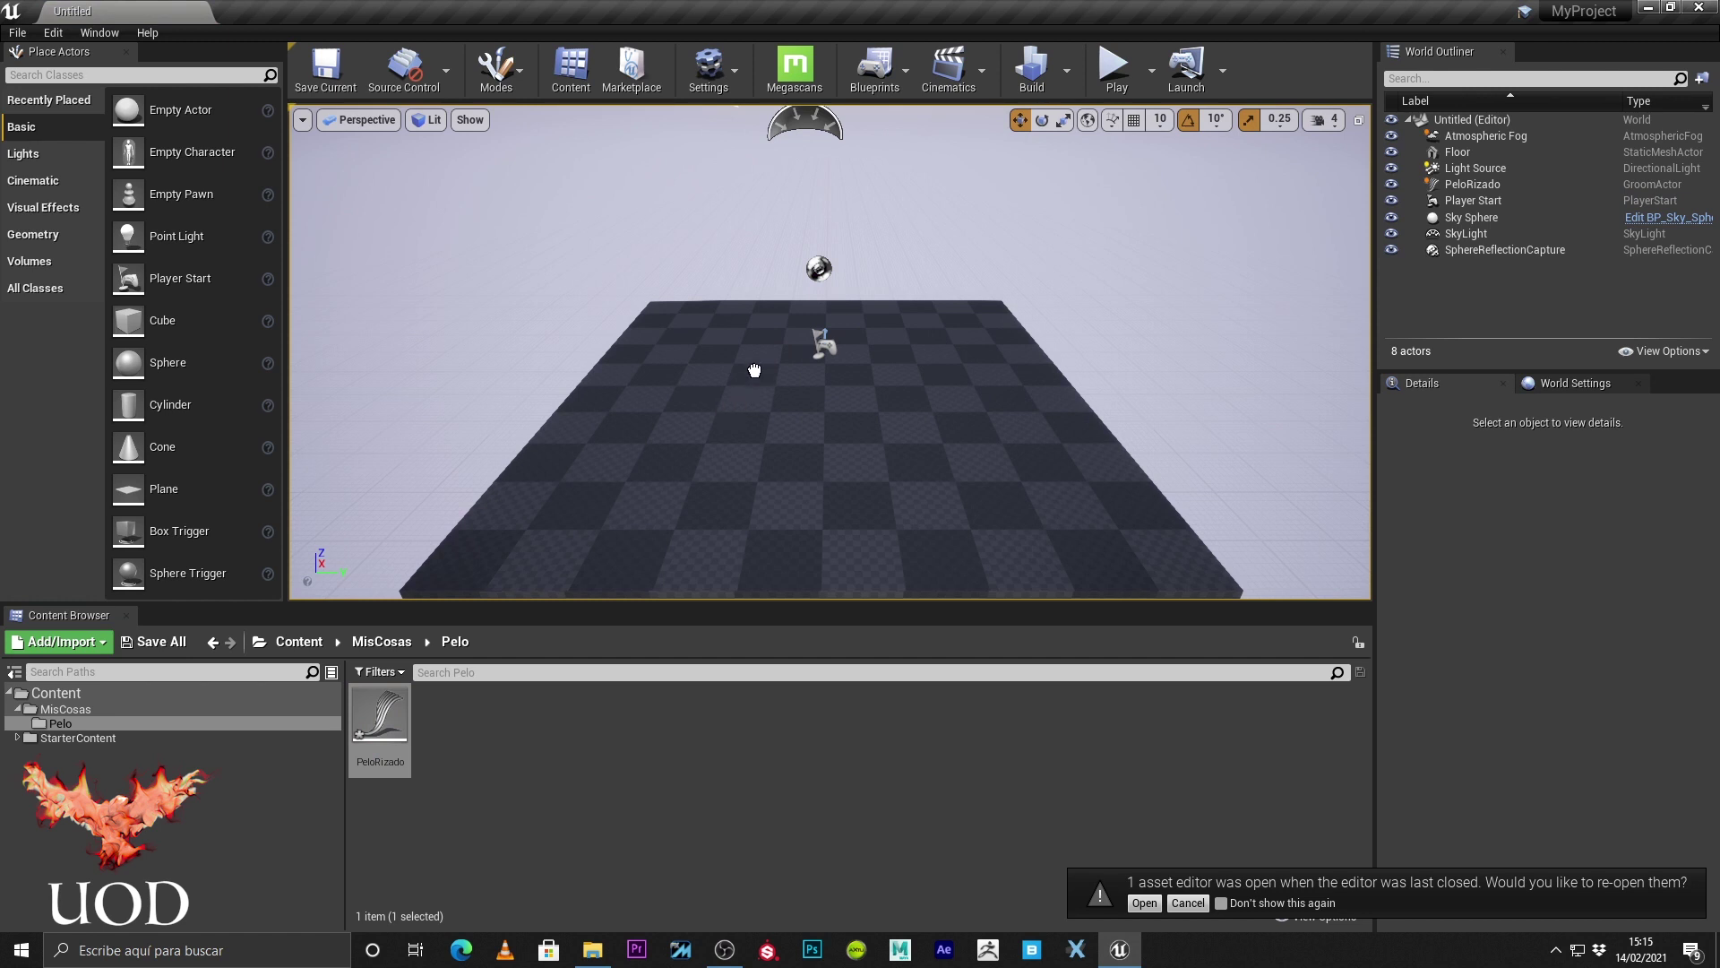
left_click_drag(758, 370, 754, 370)
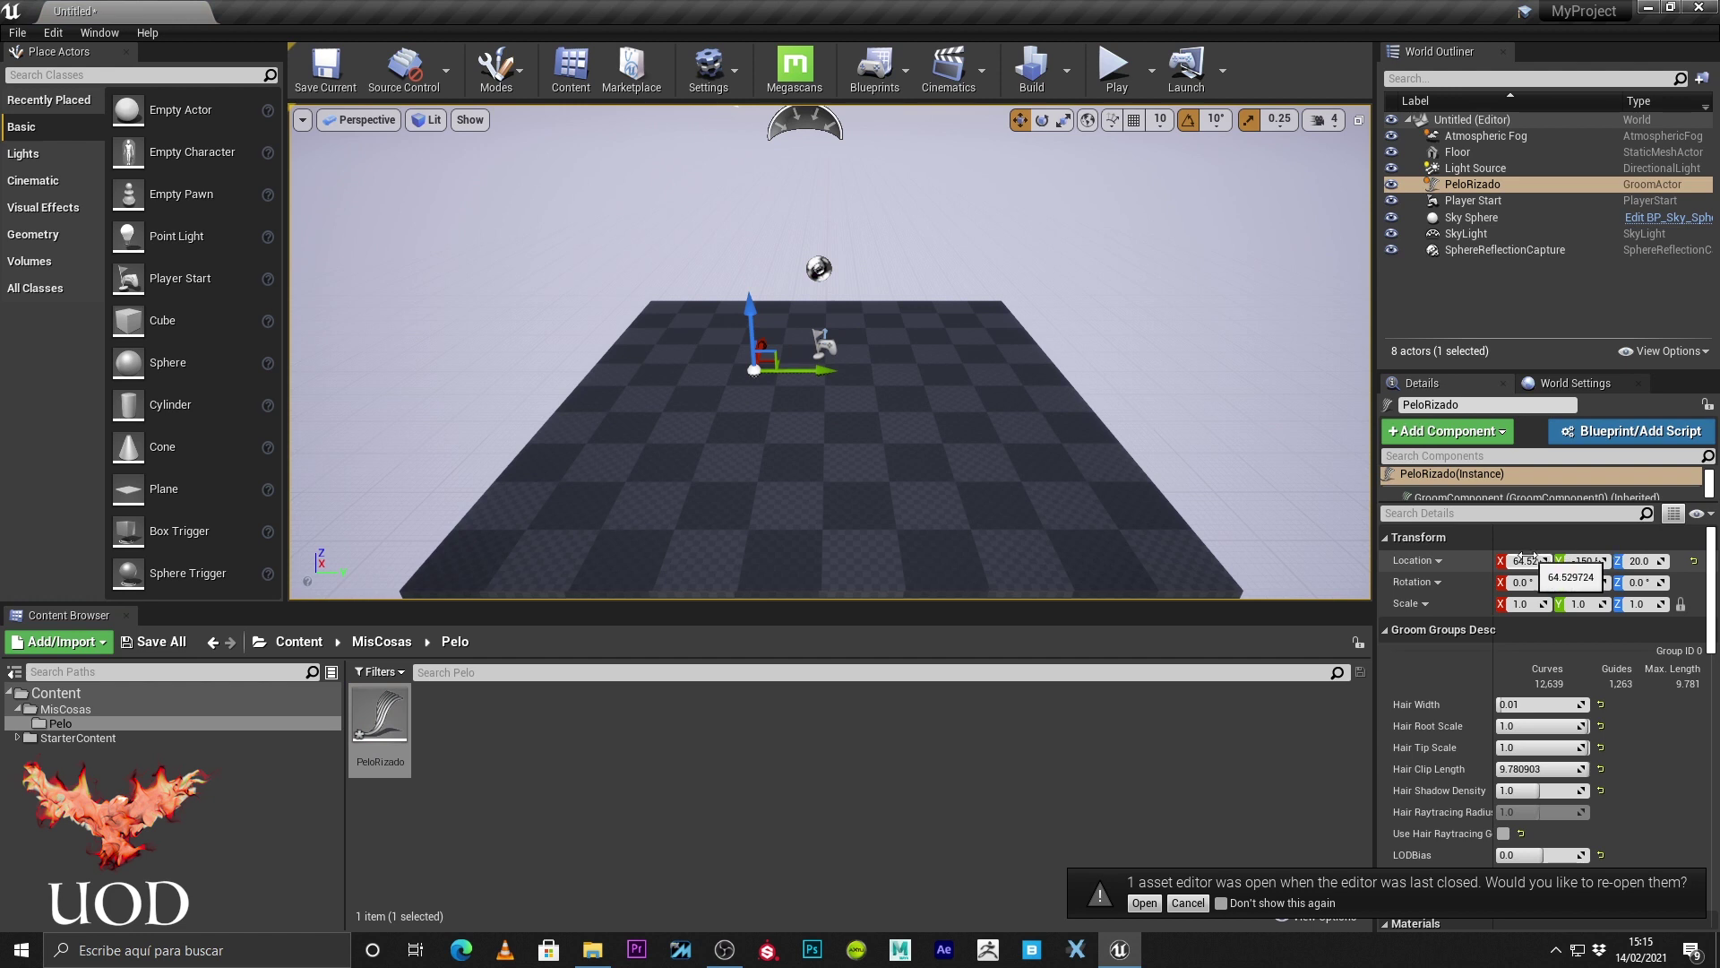
Set the groom's location to 0, 0, 0 and select the floor.
left_click(1523, 560)
type("0")
left_click(1582, 560)
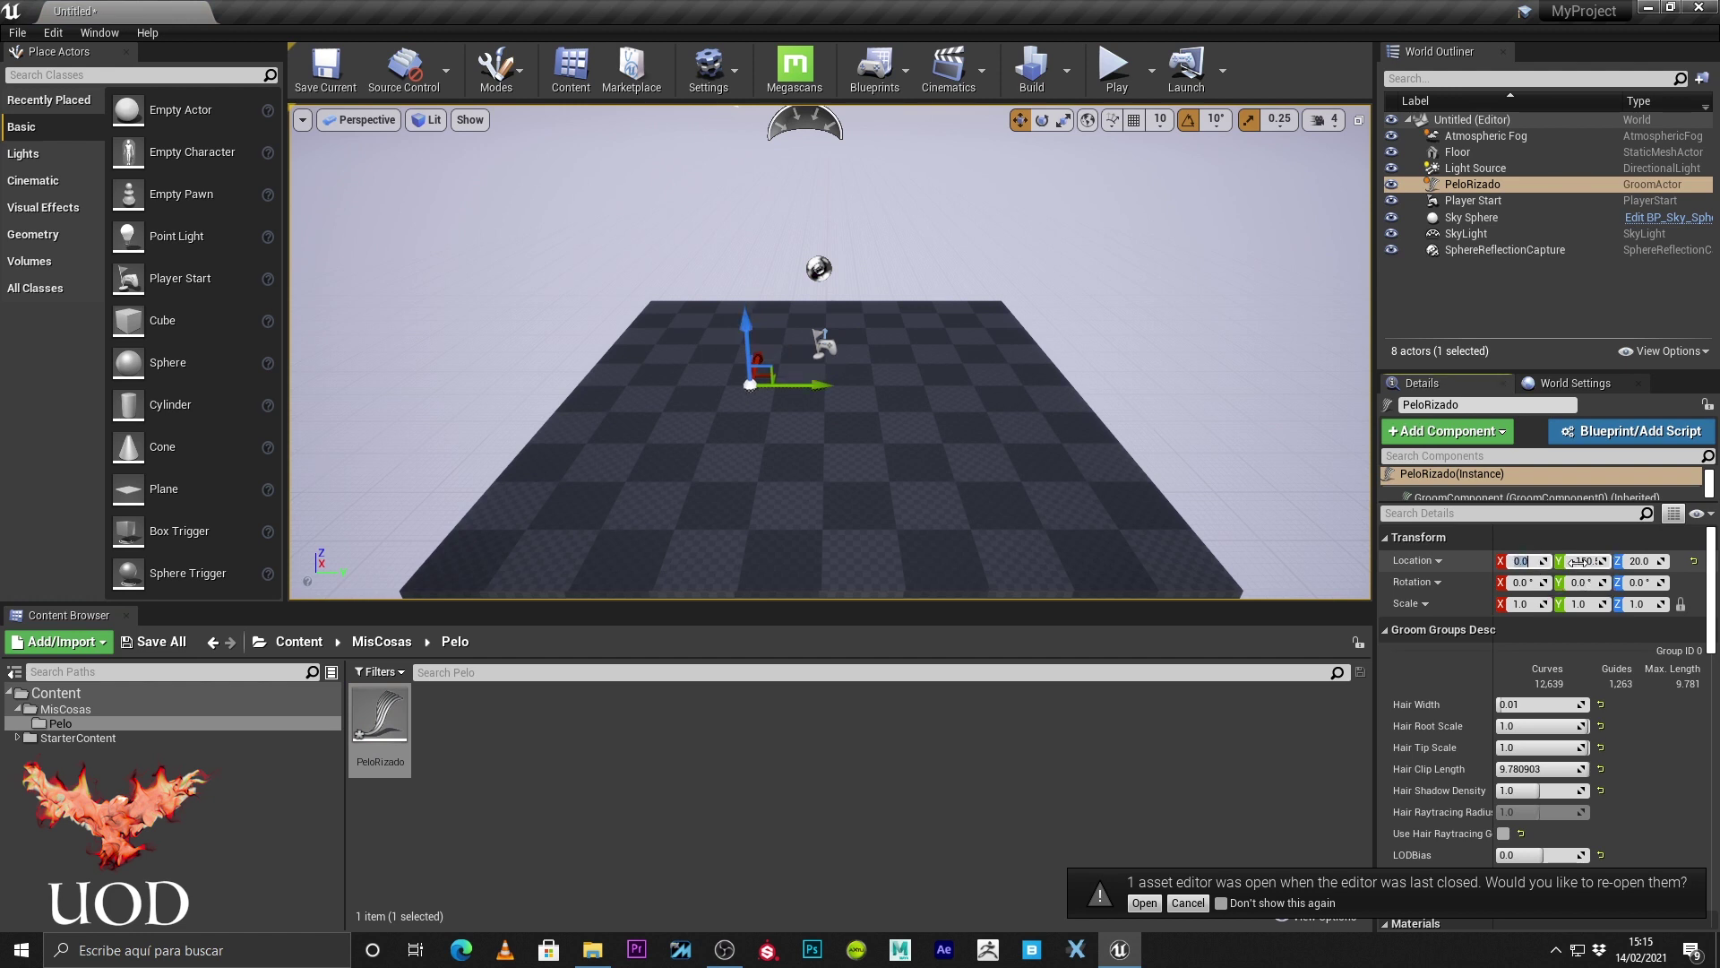
type("0")
key("Tab")
type("0")
key("Return")
left_click(1045, 444)
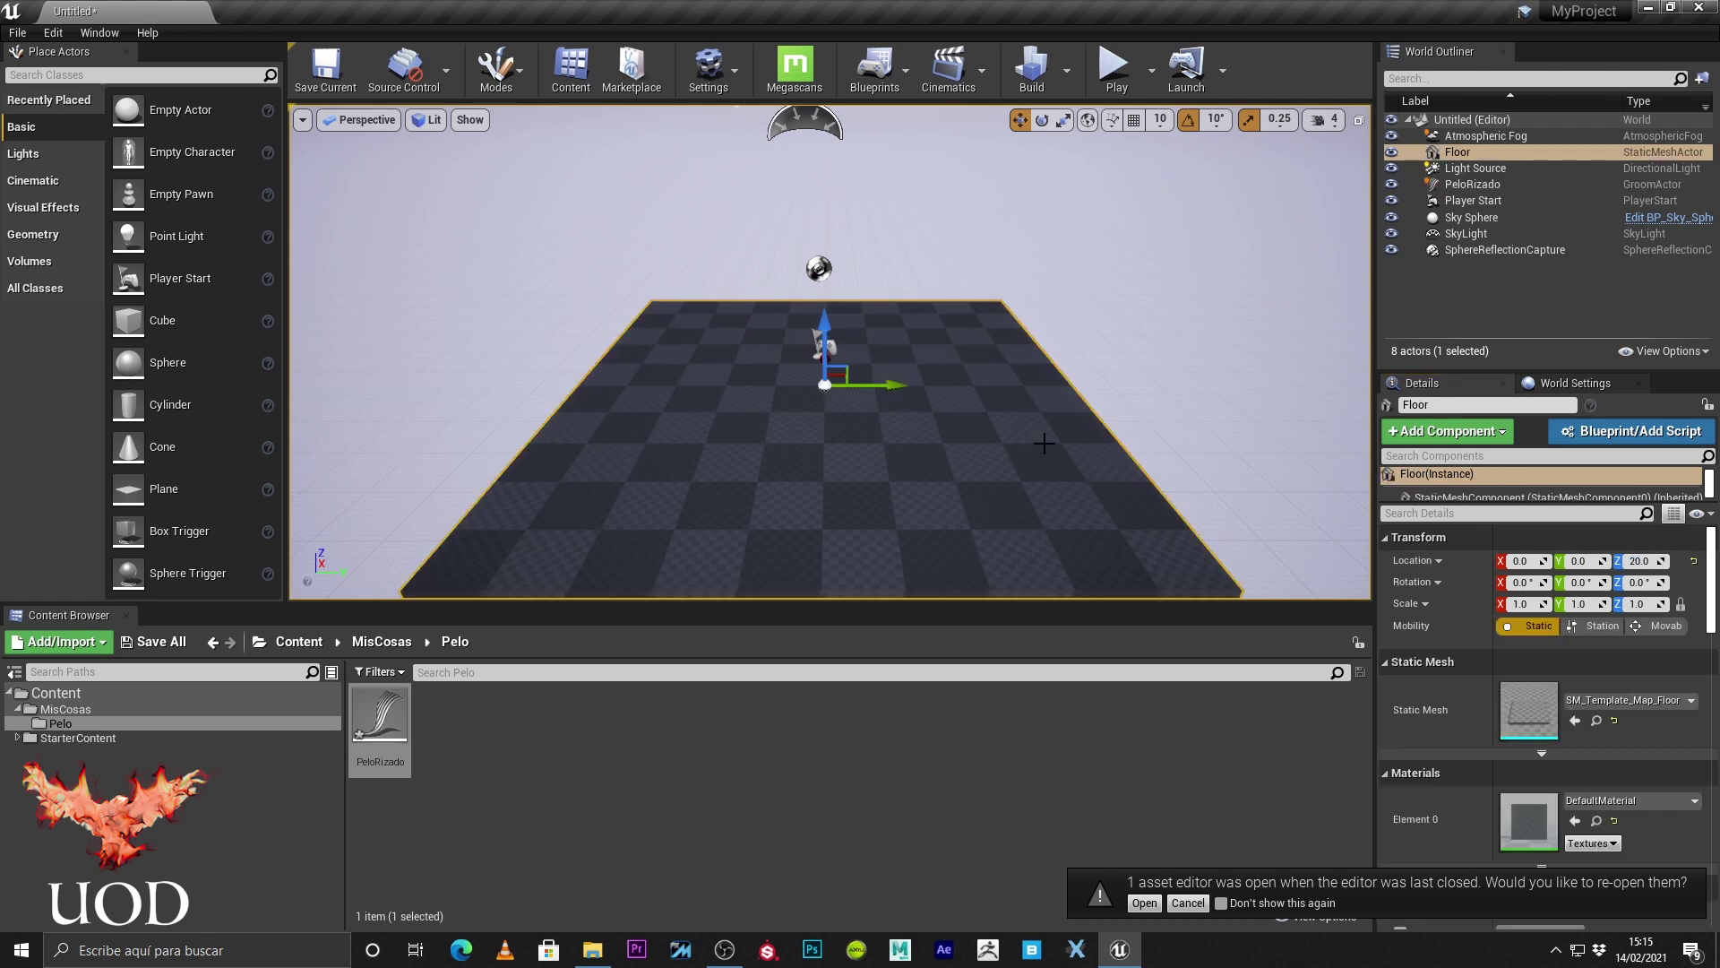
Delete the floor, select PeloRizado, and frame and orbit the view around it.
key("Delete")
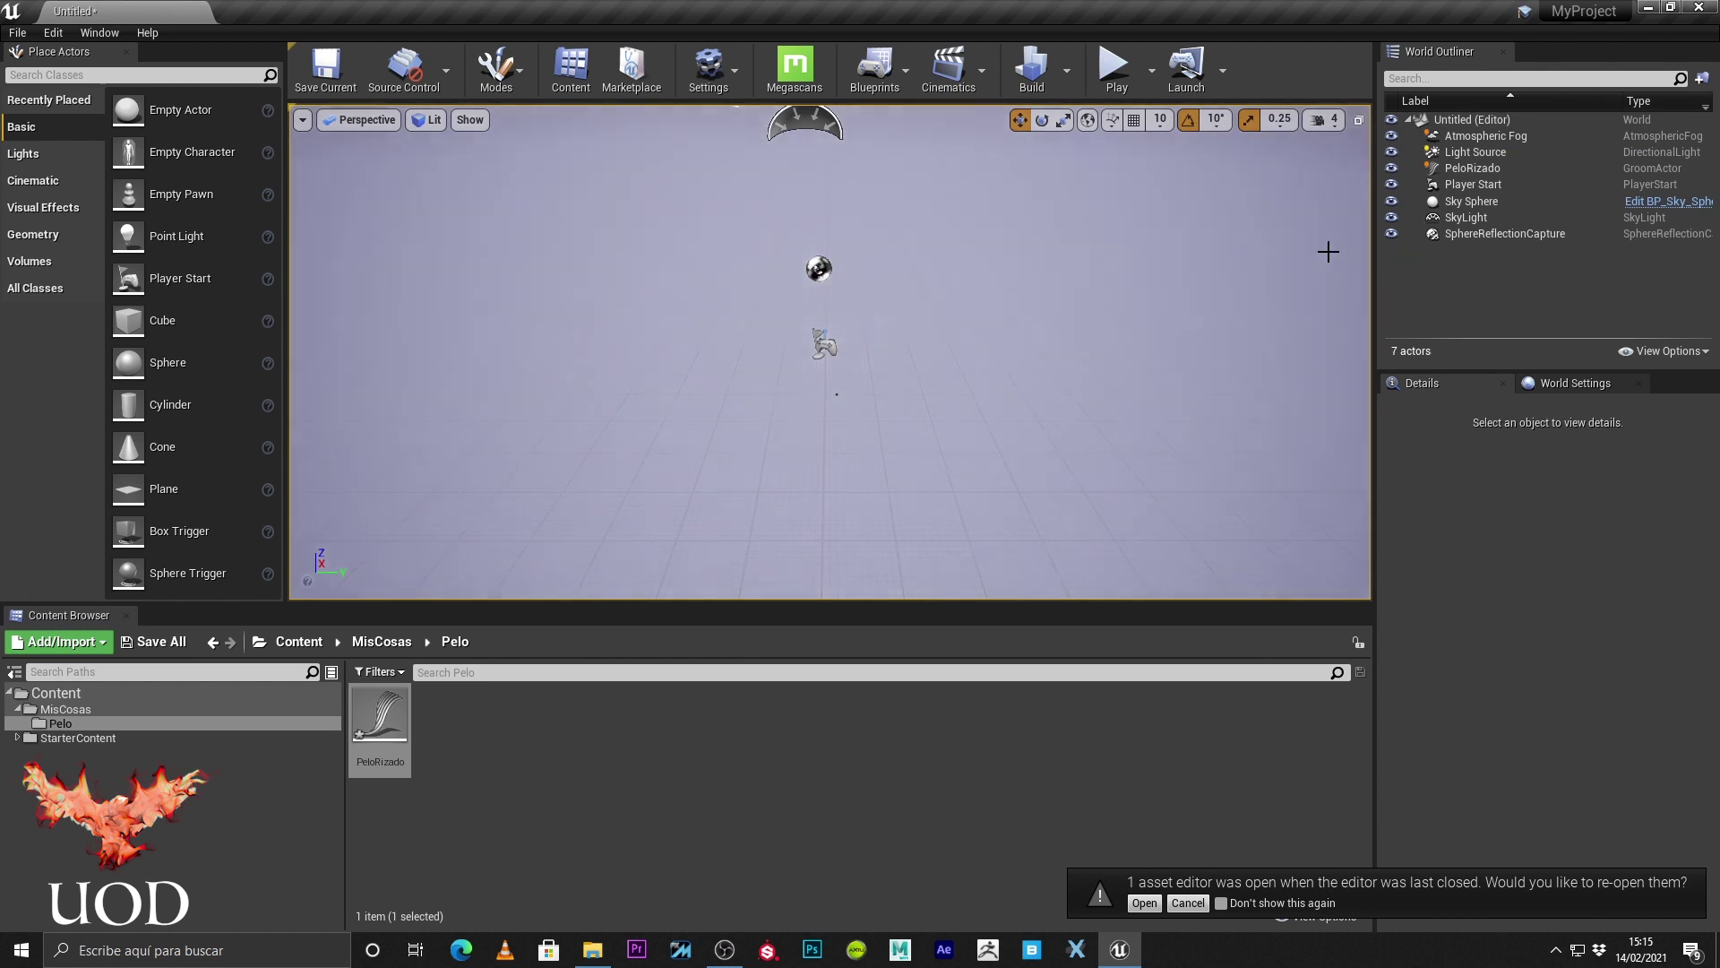
left_click(1454, 170)
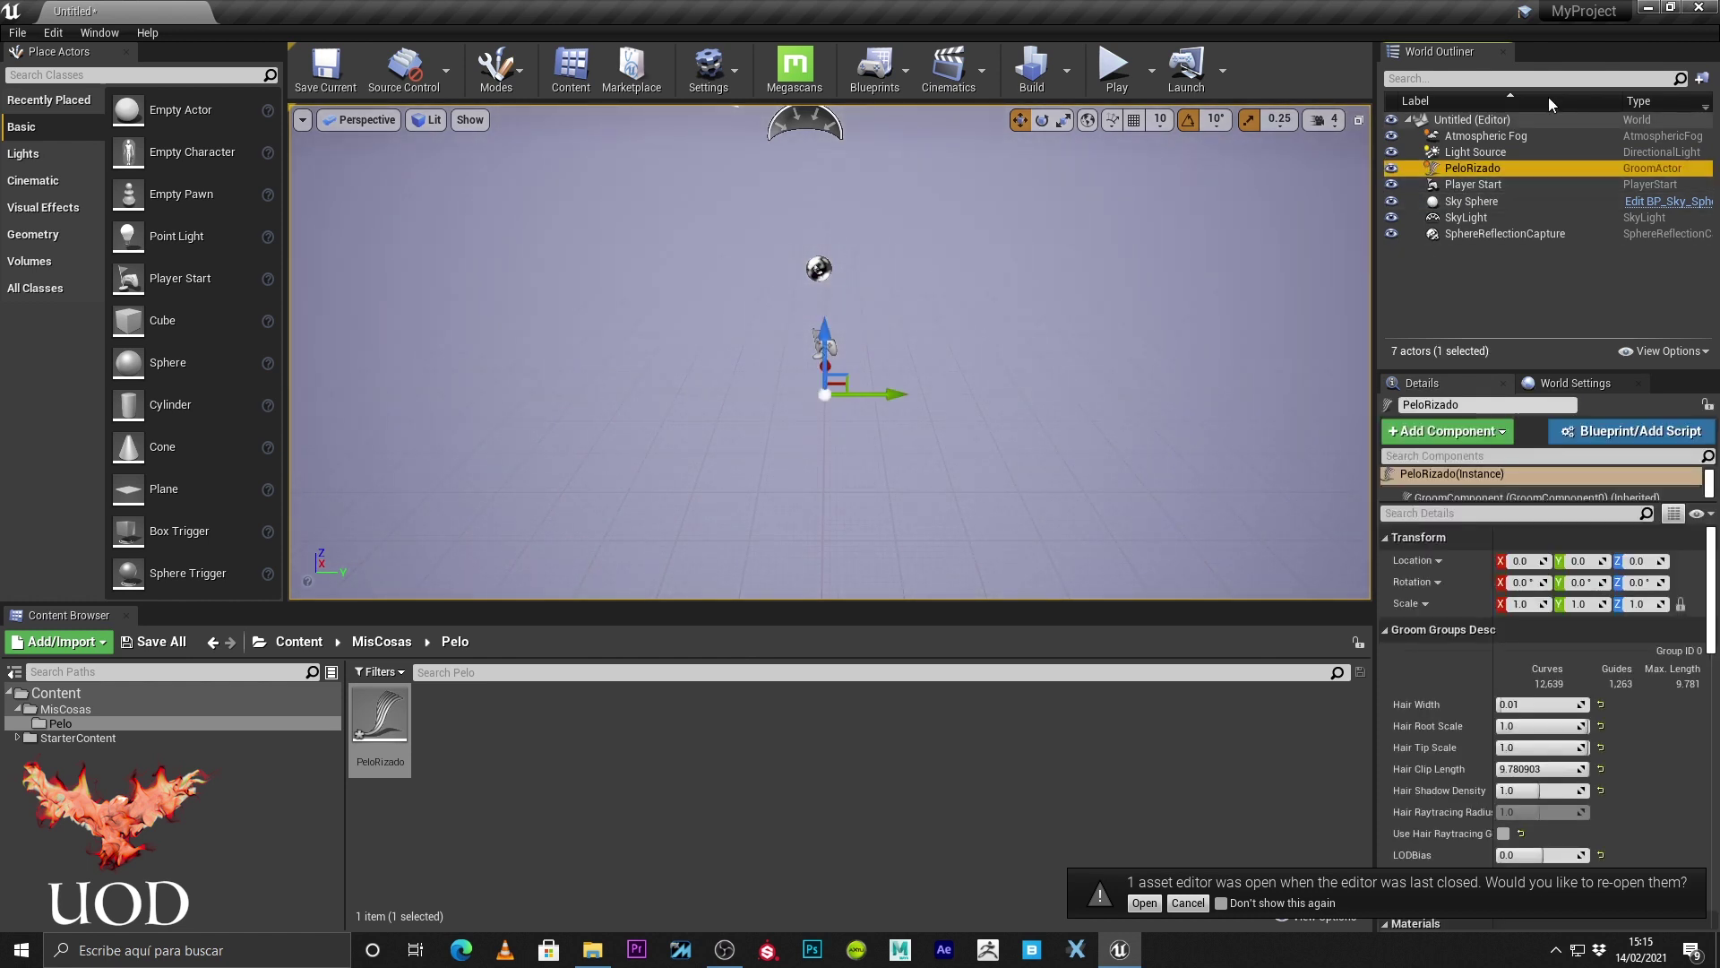
right_click_drag(1094, 419, 992, 433)
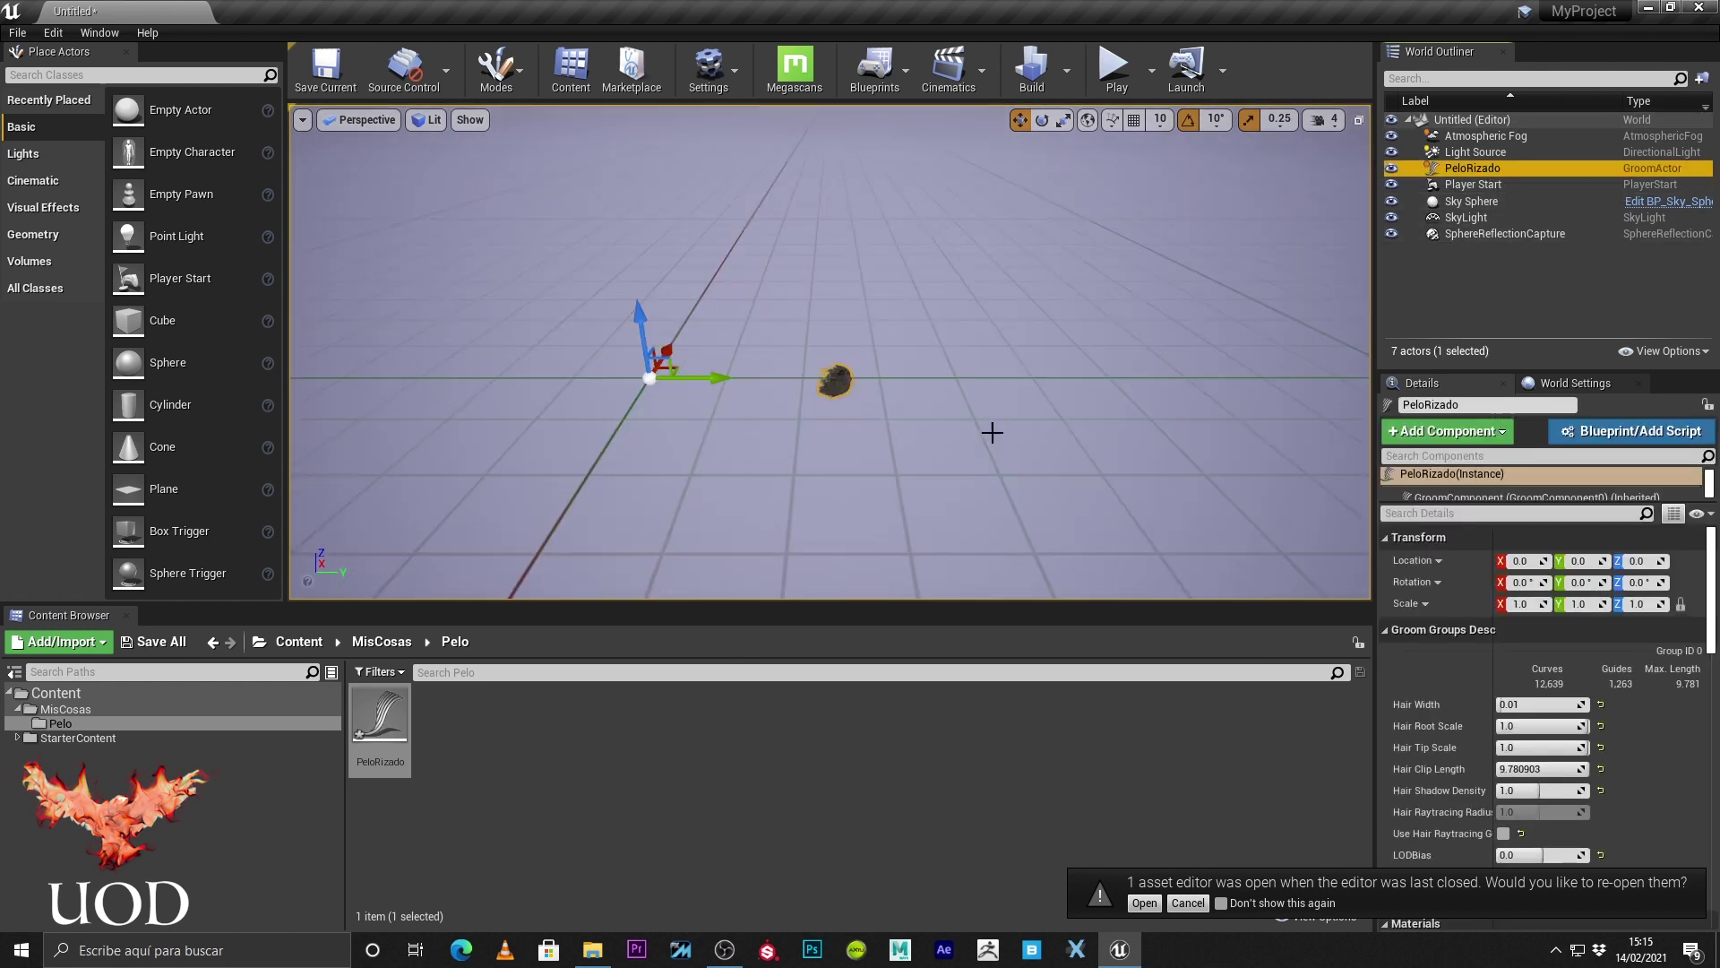
key("f")
mouse_move(1051, 453)
left_mouse_down("alt")
mouse_move(1012, 421)
mouse_move(596, 318)
left_mouse_up("alt")
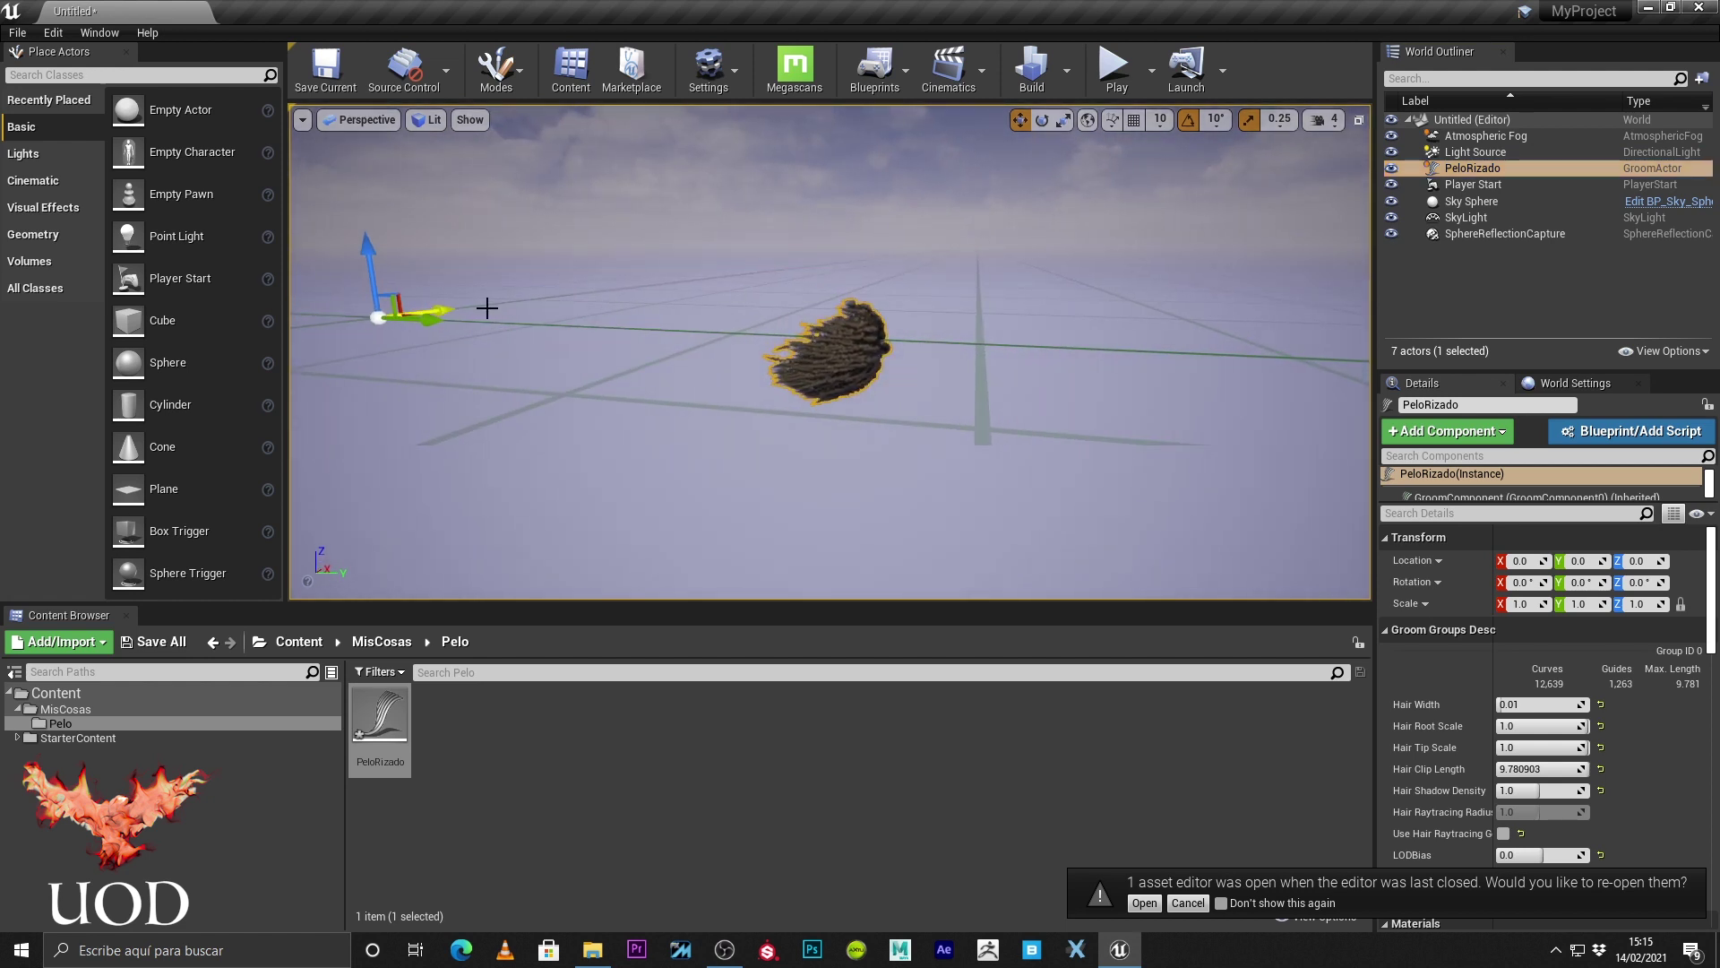
Set the groom's X rotation to -90 and reframe the view on the hair.
left_click(1520, 580)
type("90")
key("Return")
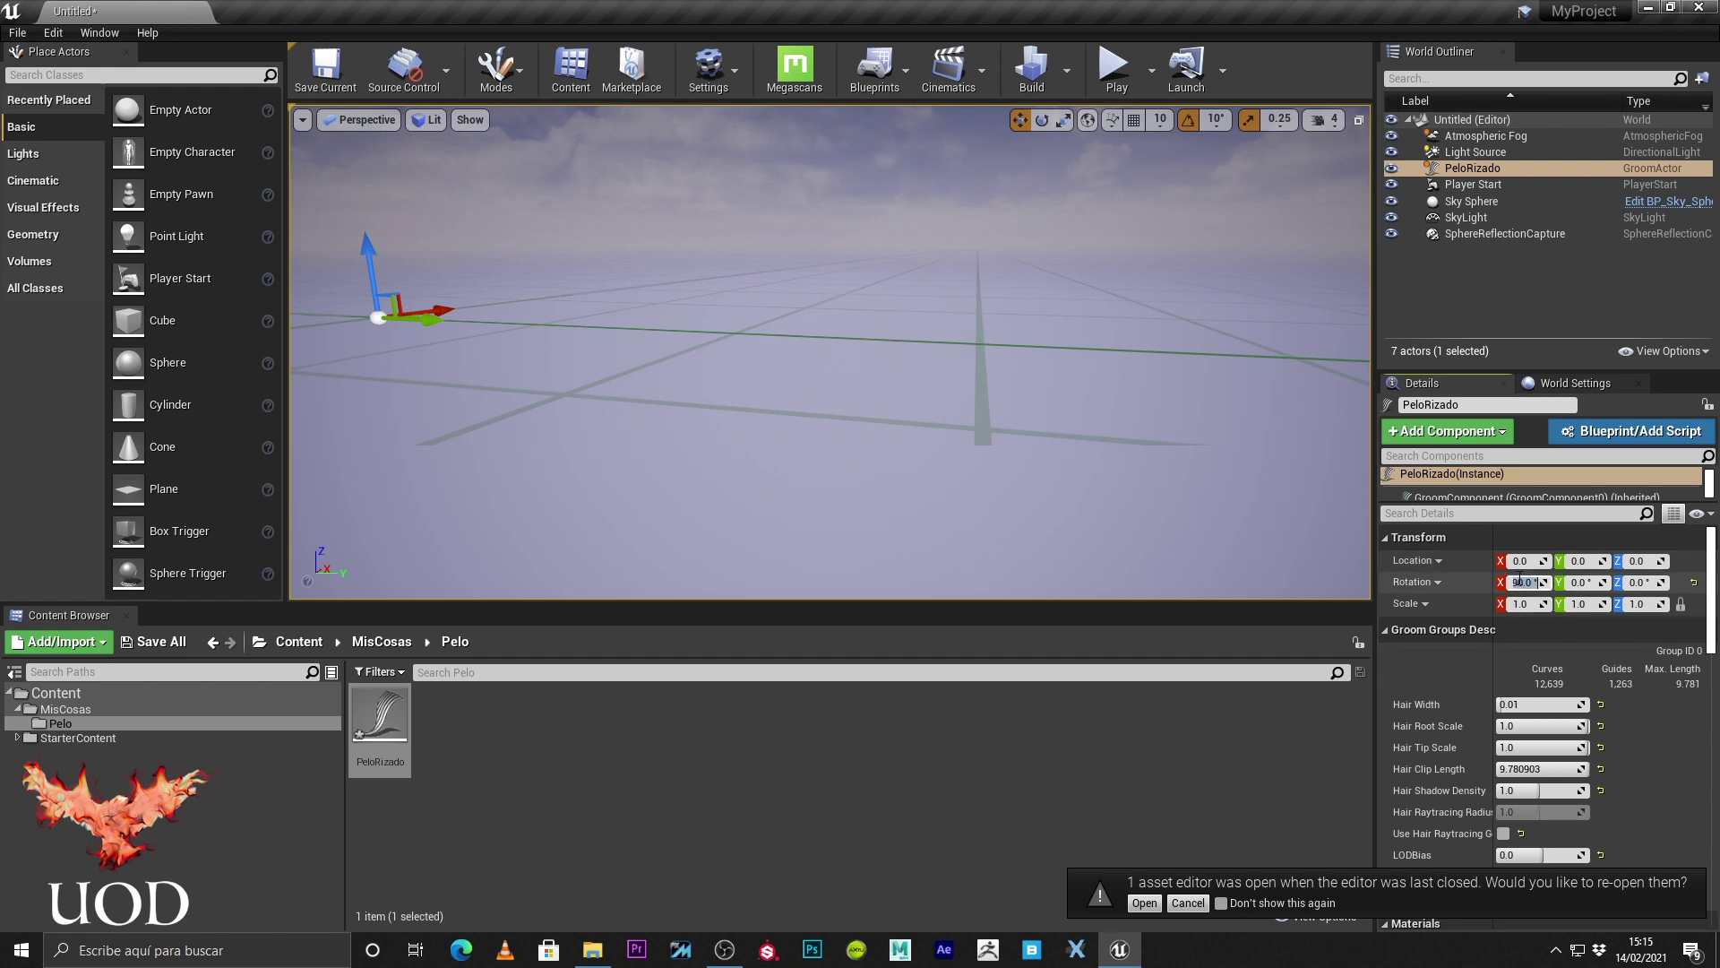
left_click(862, 362)
key("f")
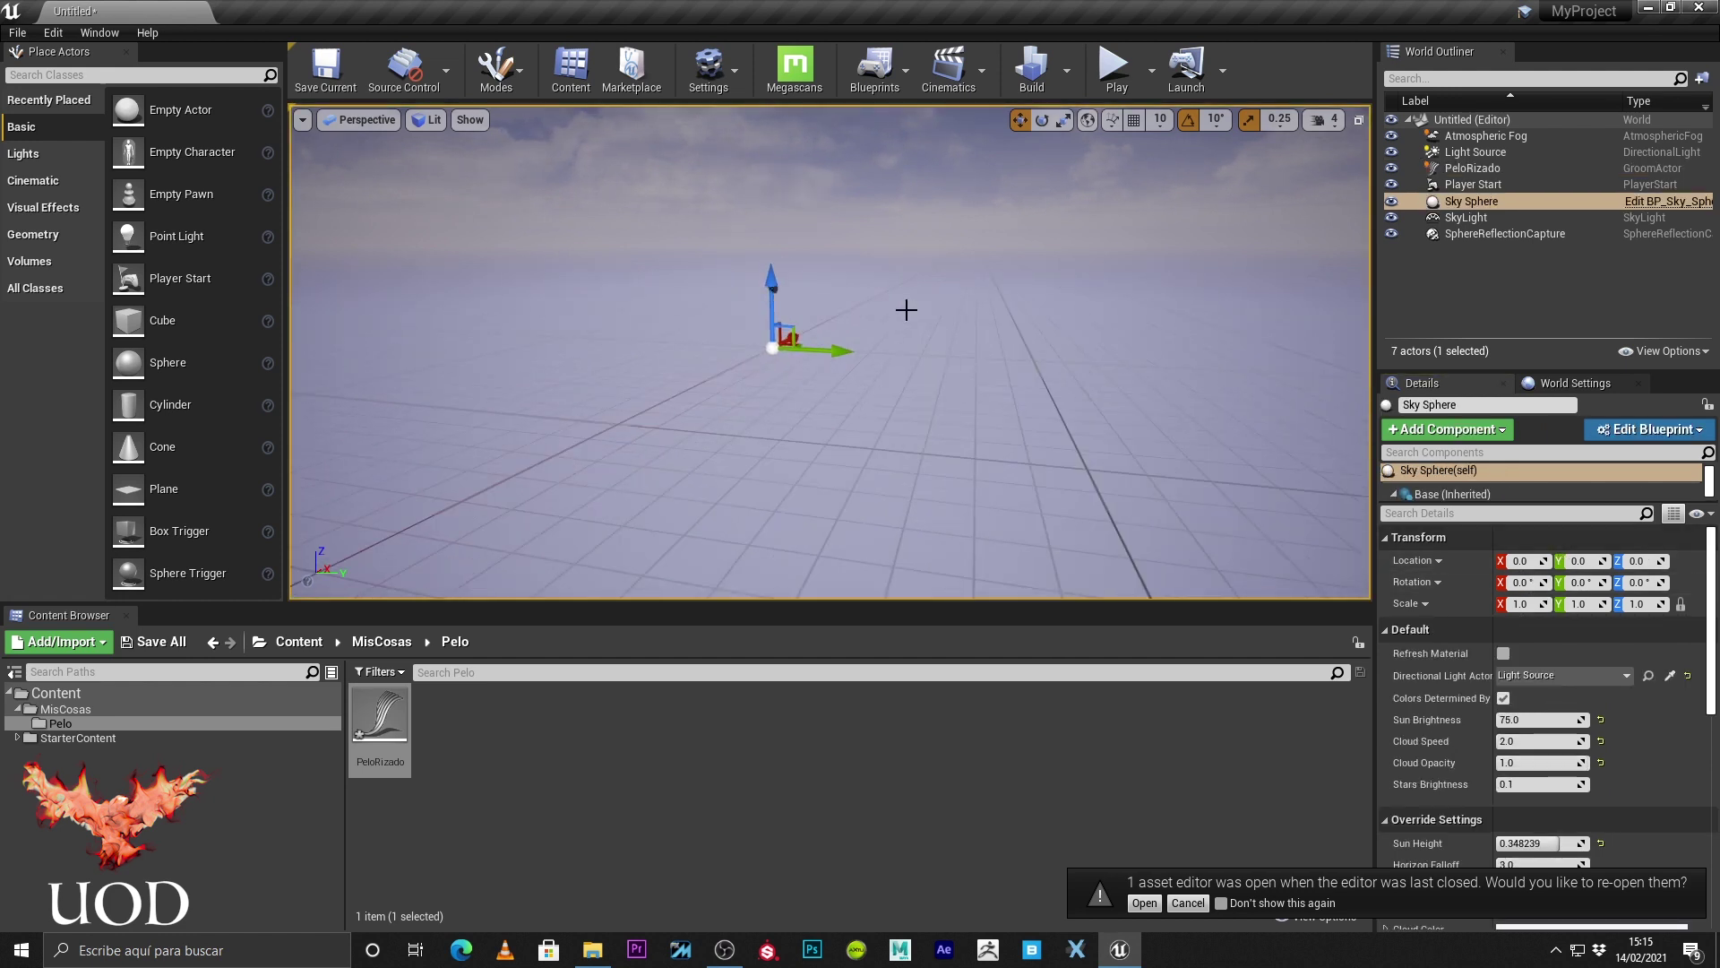
left_click(724, 230)
key("f")
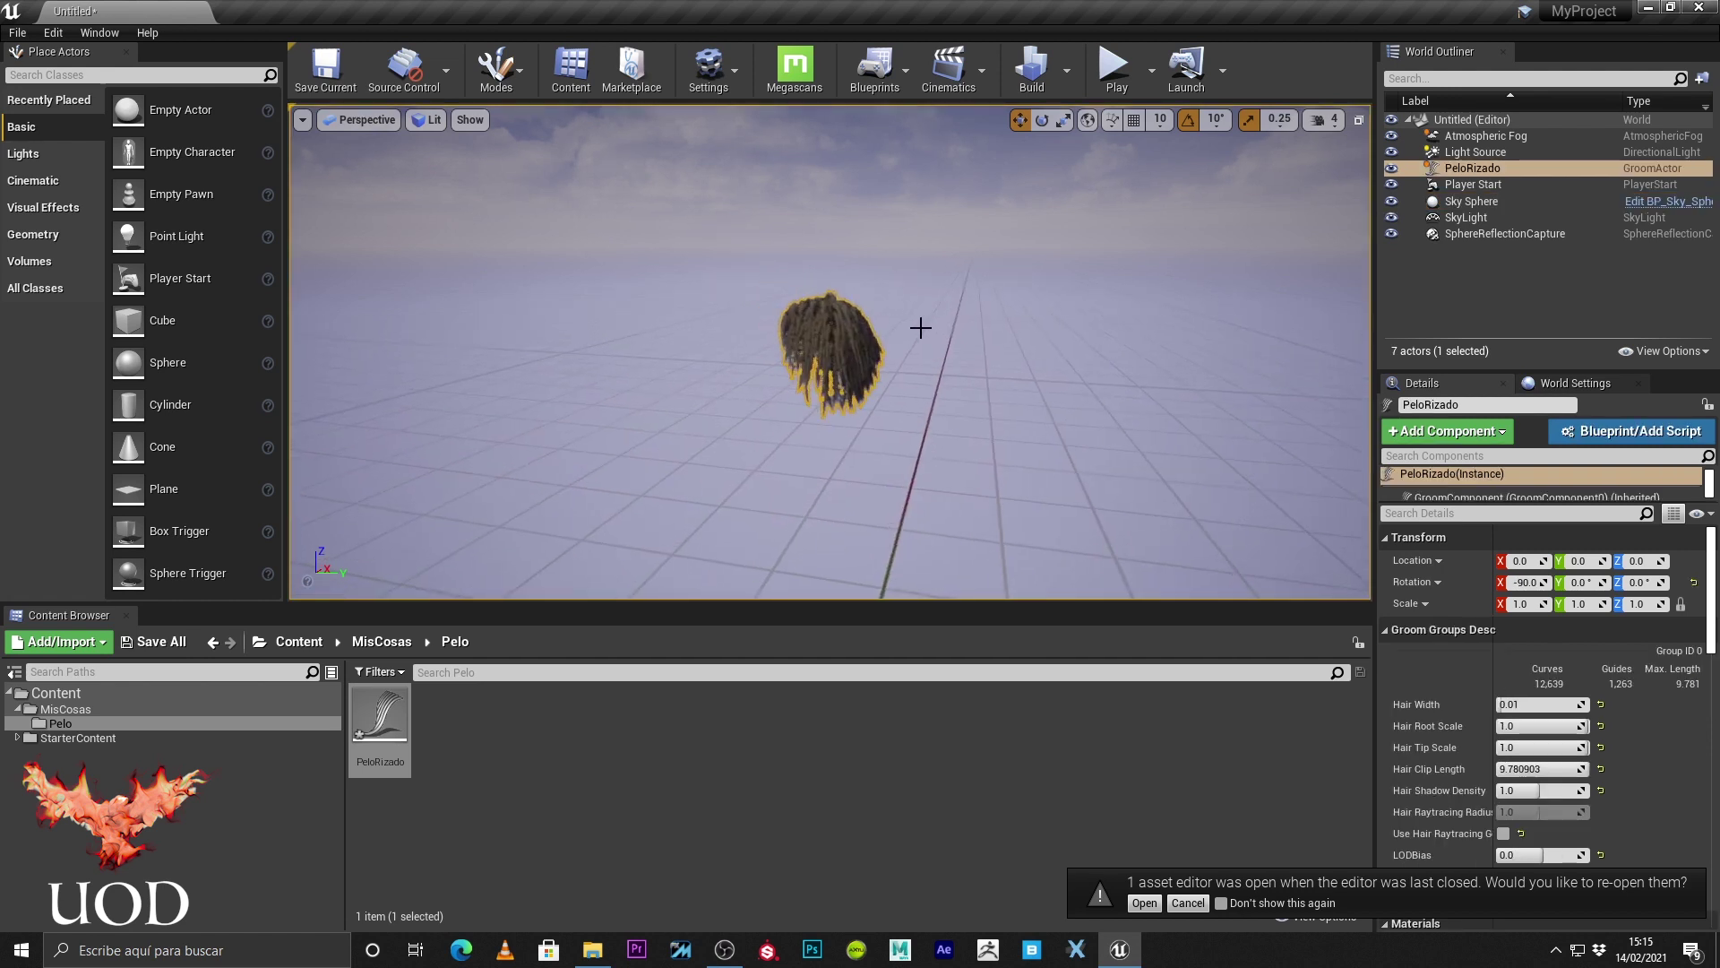
Orbit and zoom around the upright hair to inspect it from new angles.
mouse_move(876, 465)
left_mouse_down("alt")
mouse_move(815, 480)
mouse_move(848, 501)
left_mouse_up("alt")
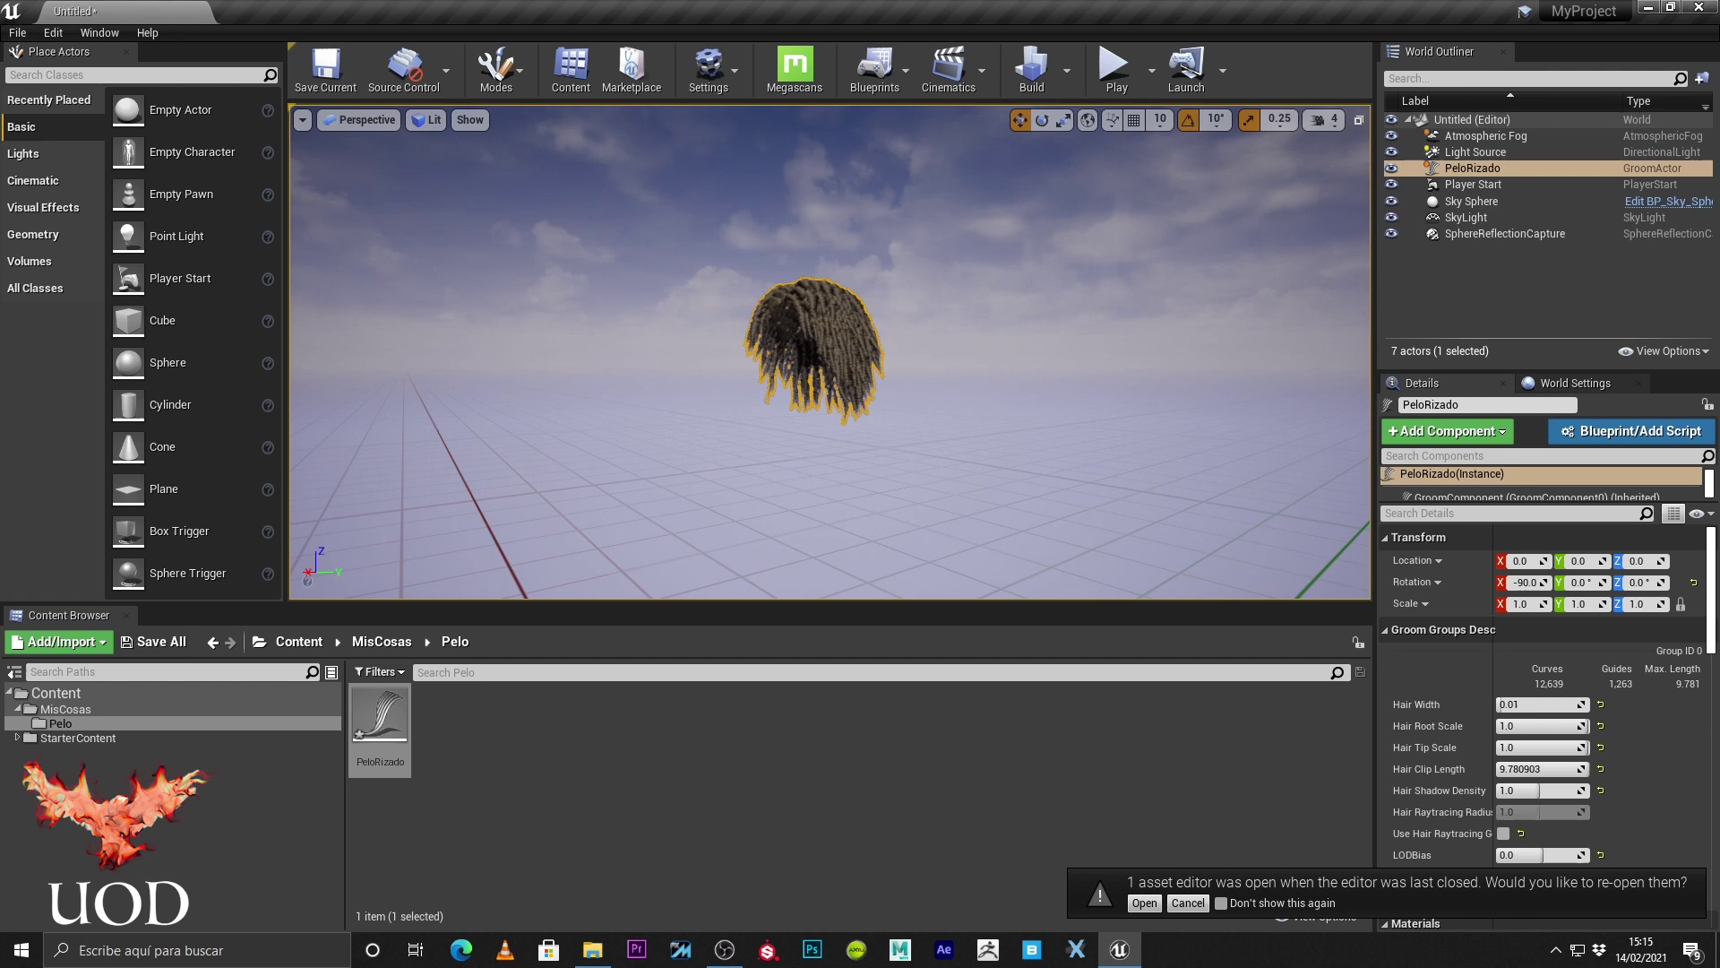
scroll(847, 501, "up", 2)
left_click_drag(818, 460, 873, 426, "alt")
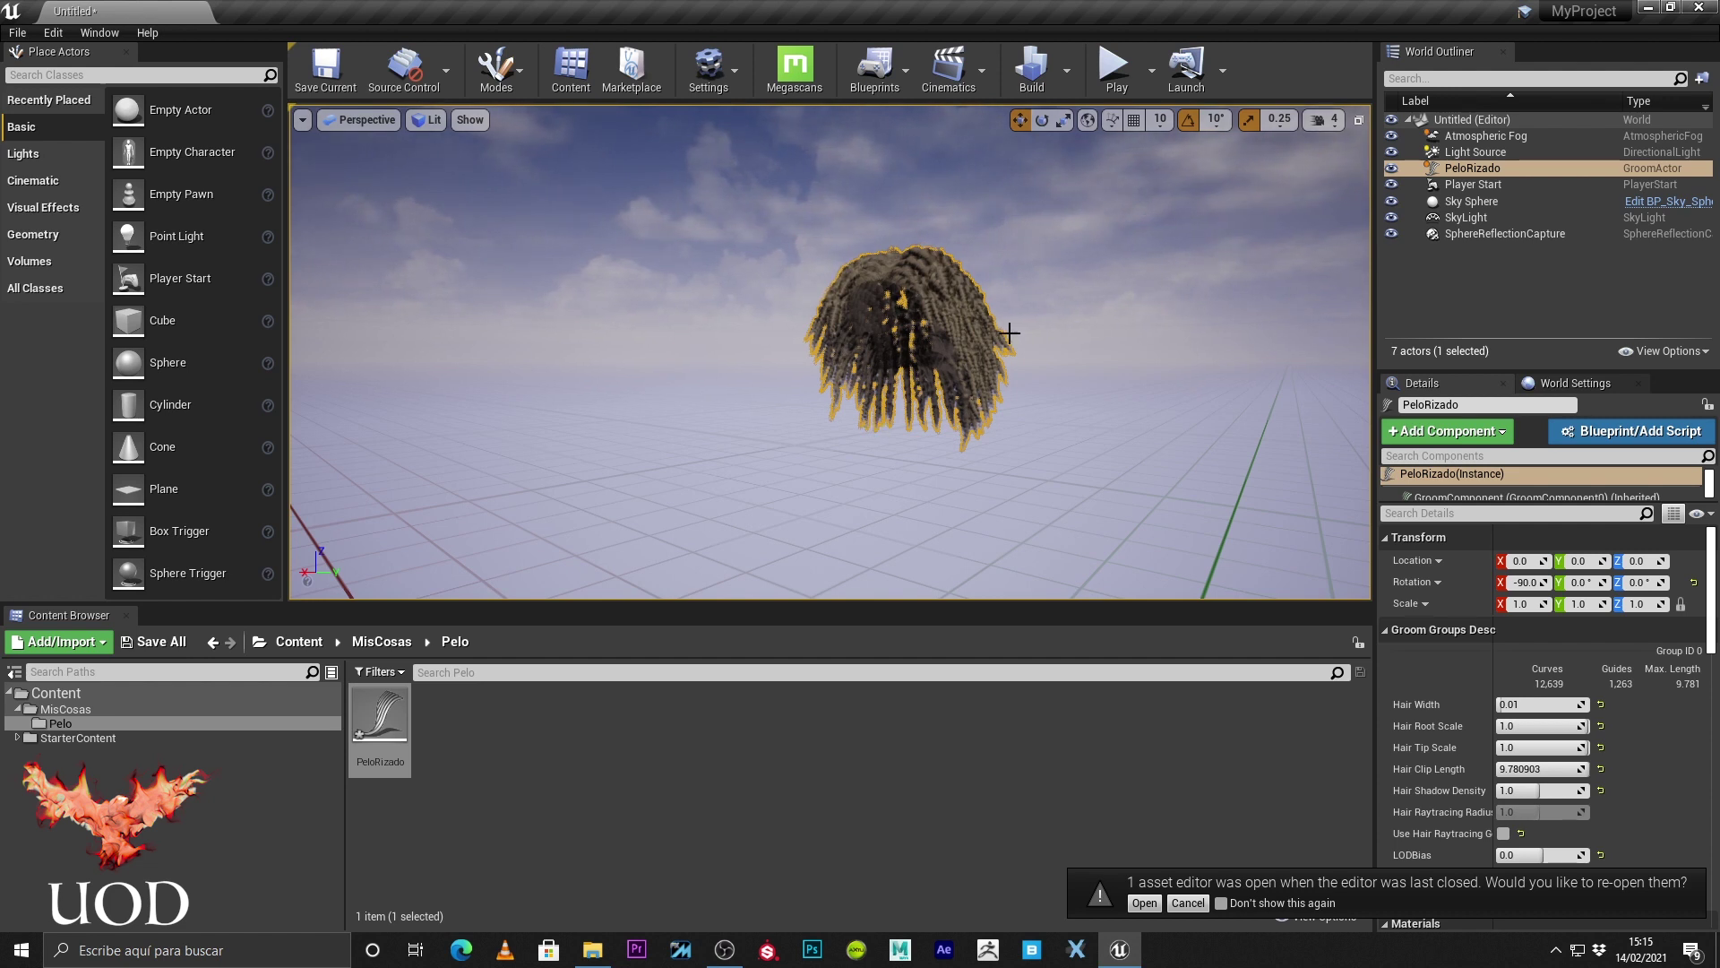
mouse_move(1014, 383)
left_mouse_down("alt")
mouse_move(968, 385)
mouse_move(1018, 385)
left_mouse_up("alt")
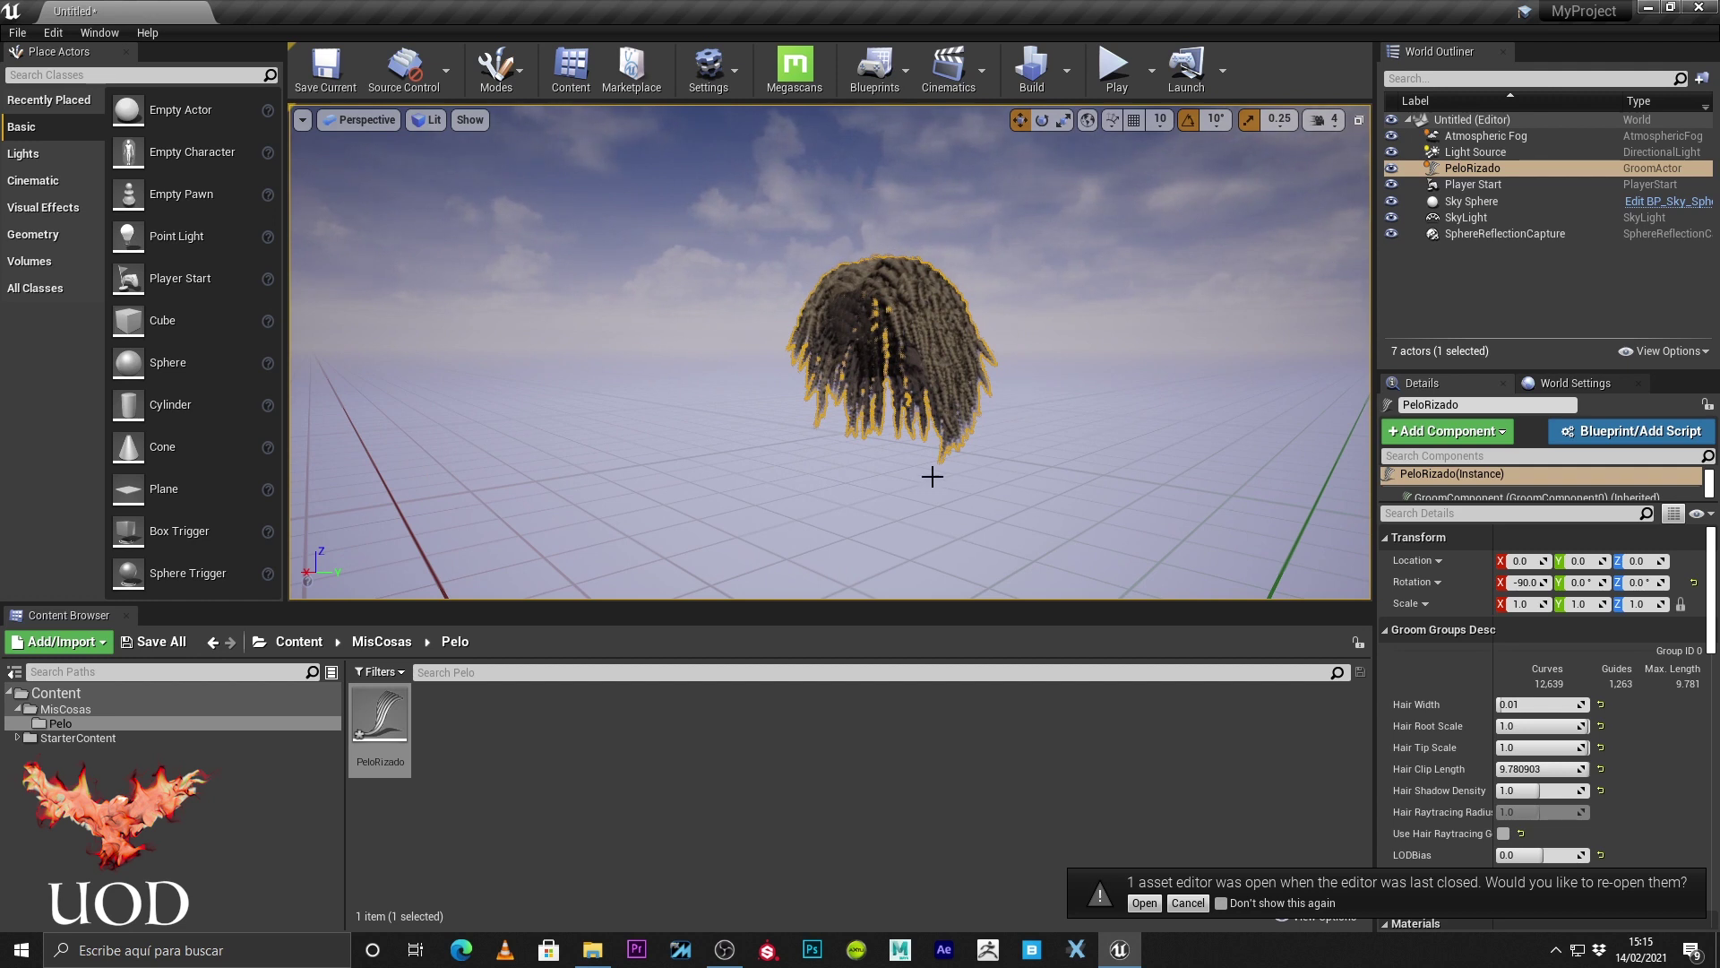
left_click(1541, 606)
Scale the groom uniformly to 5.0, then frame and orbit around the enlarged hair.
type("5")
key("Return")
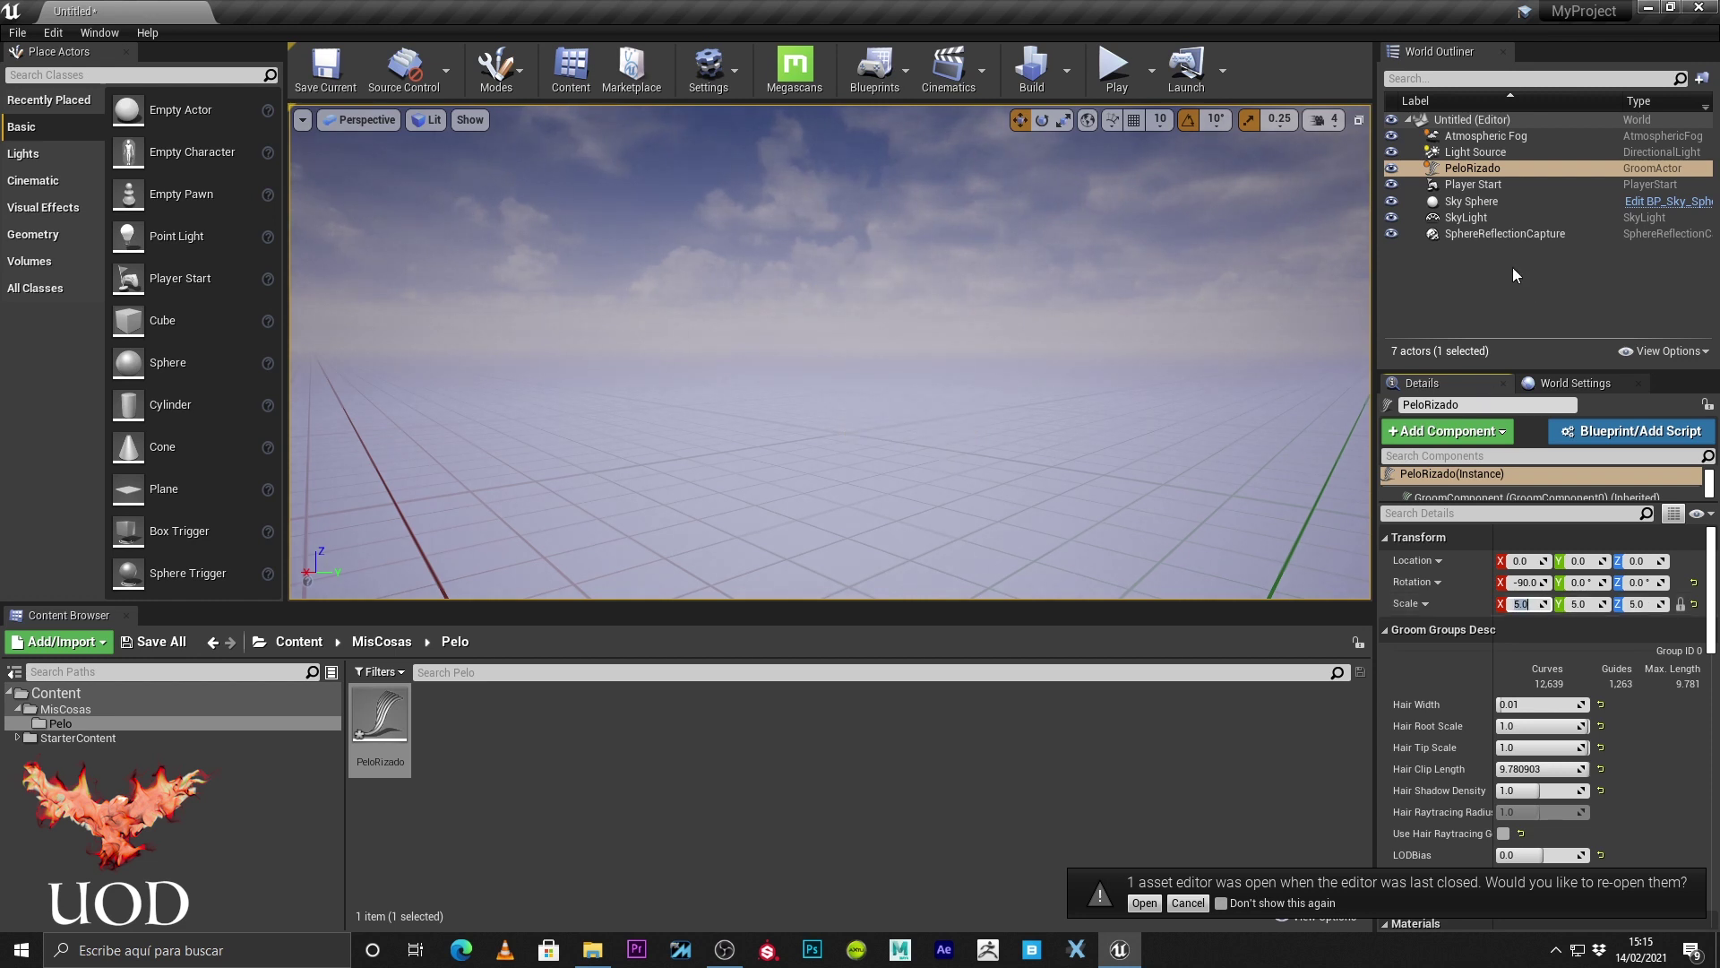
left_click(1481, 168)
key("f")
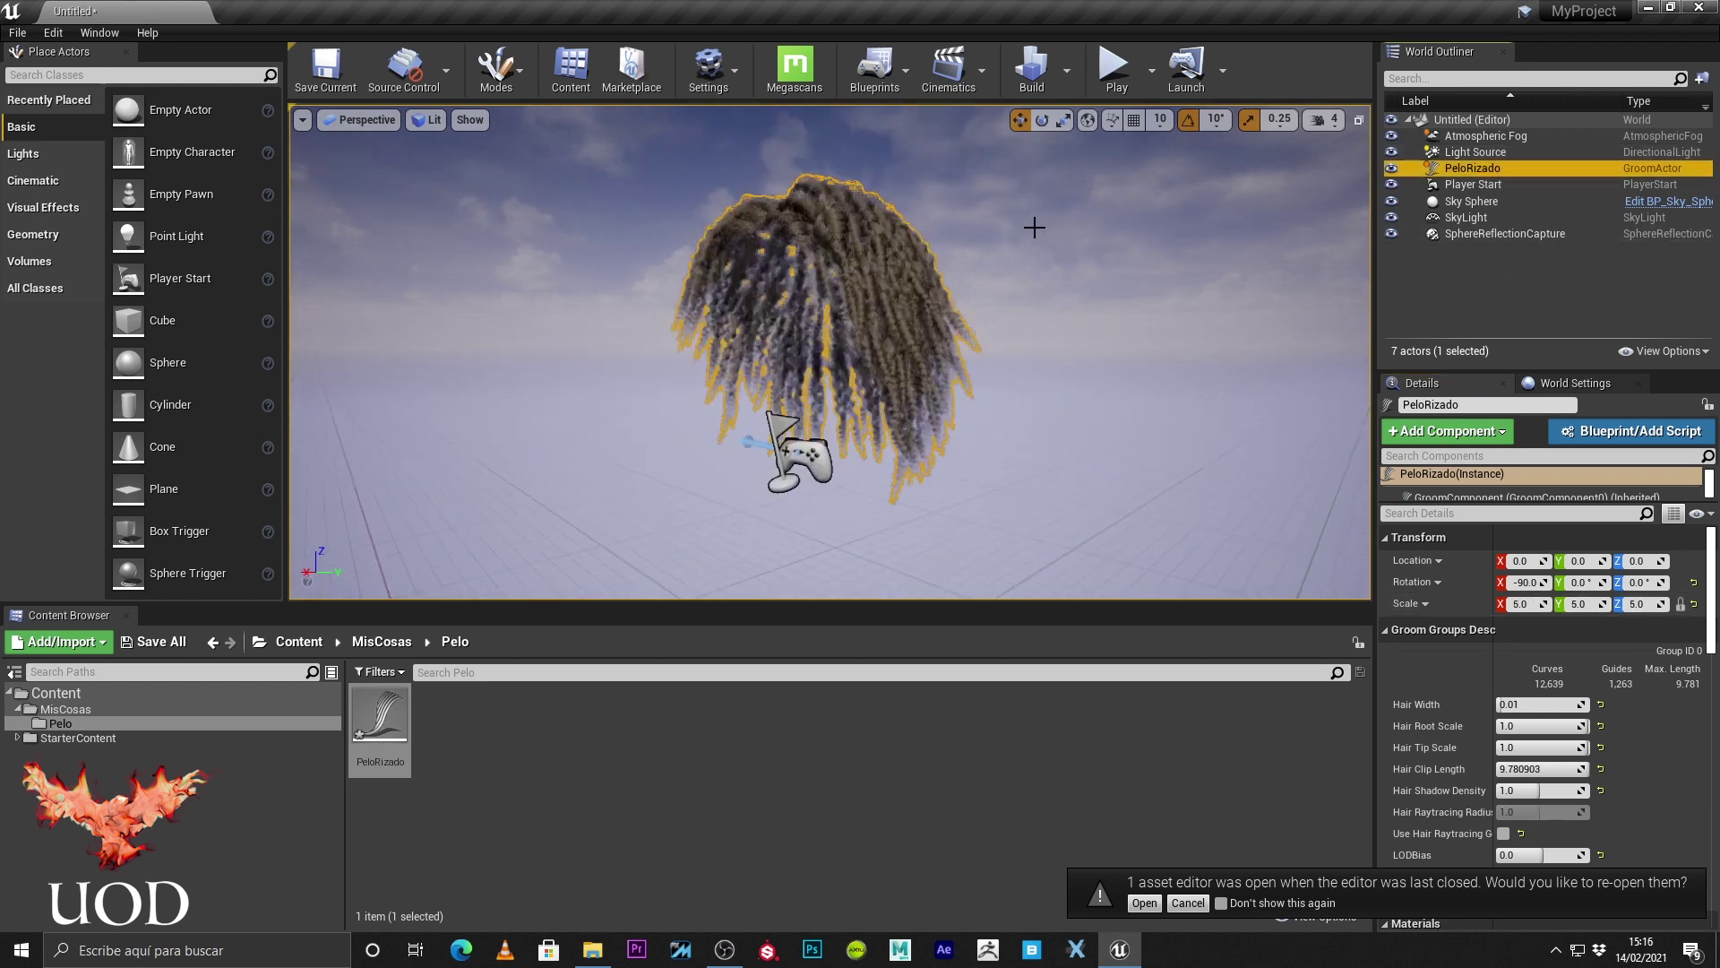
left_click(1040, 391)
scroll(830, 351, "up", 5)
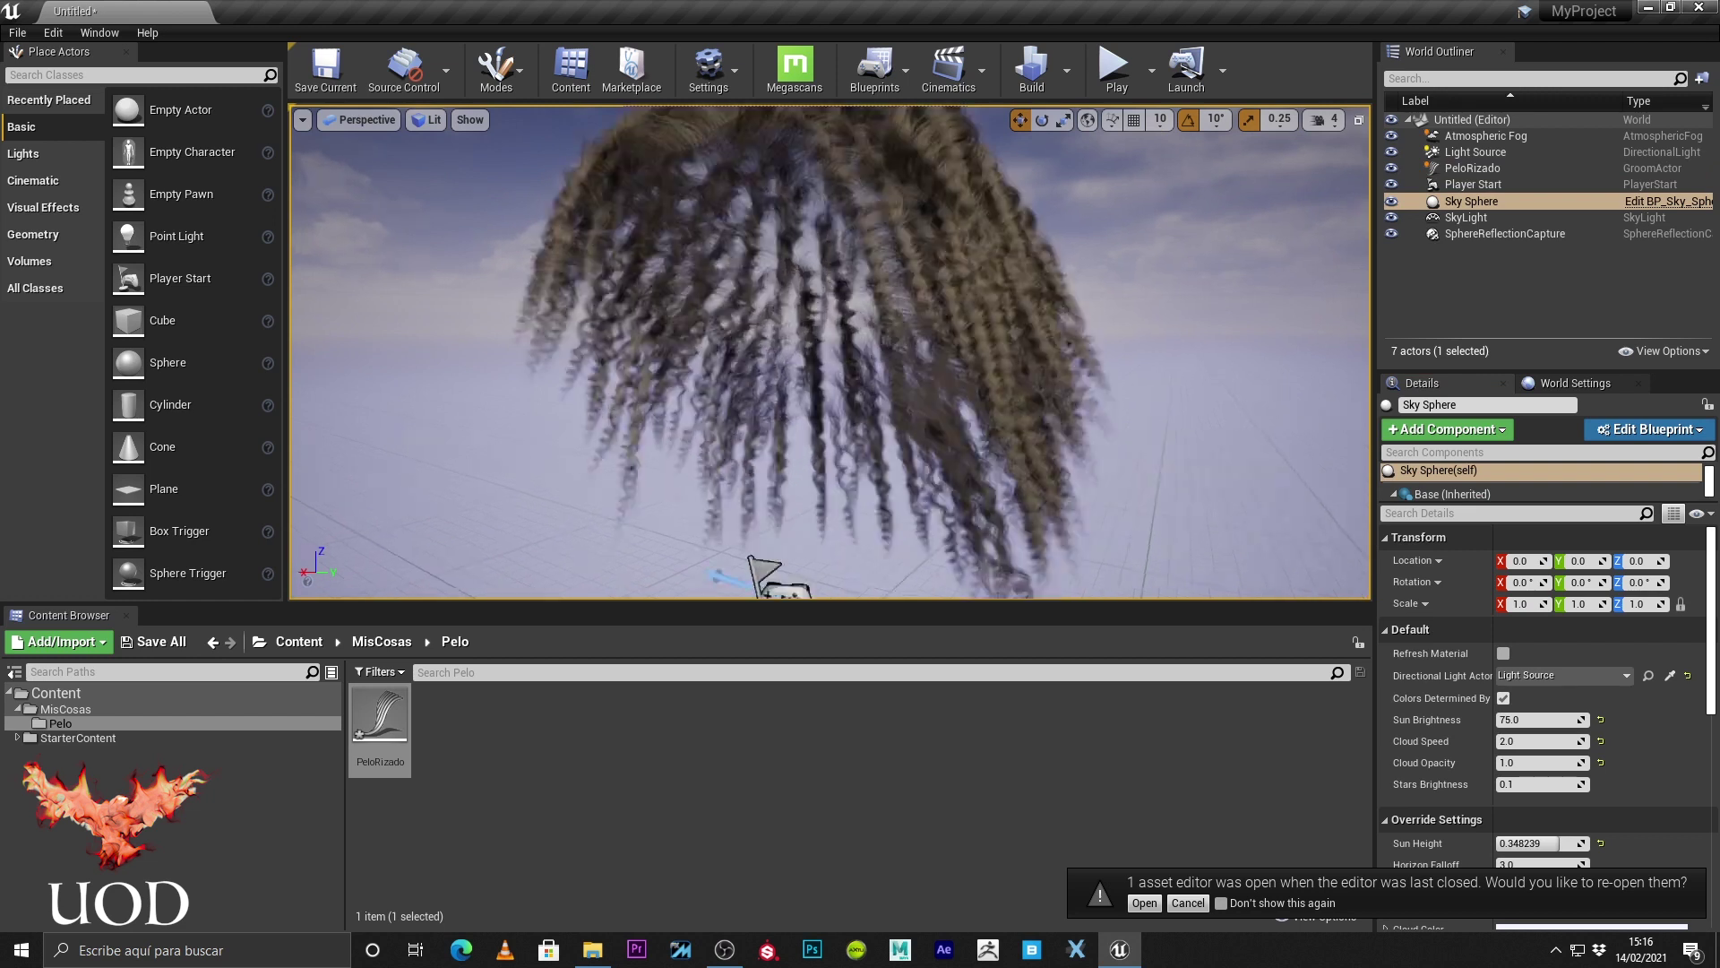
scroll(830, 352, "down", 2)
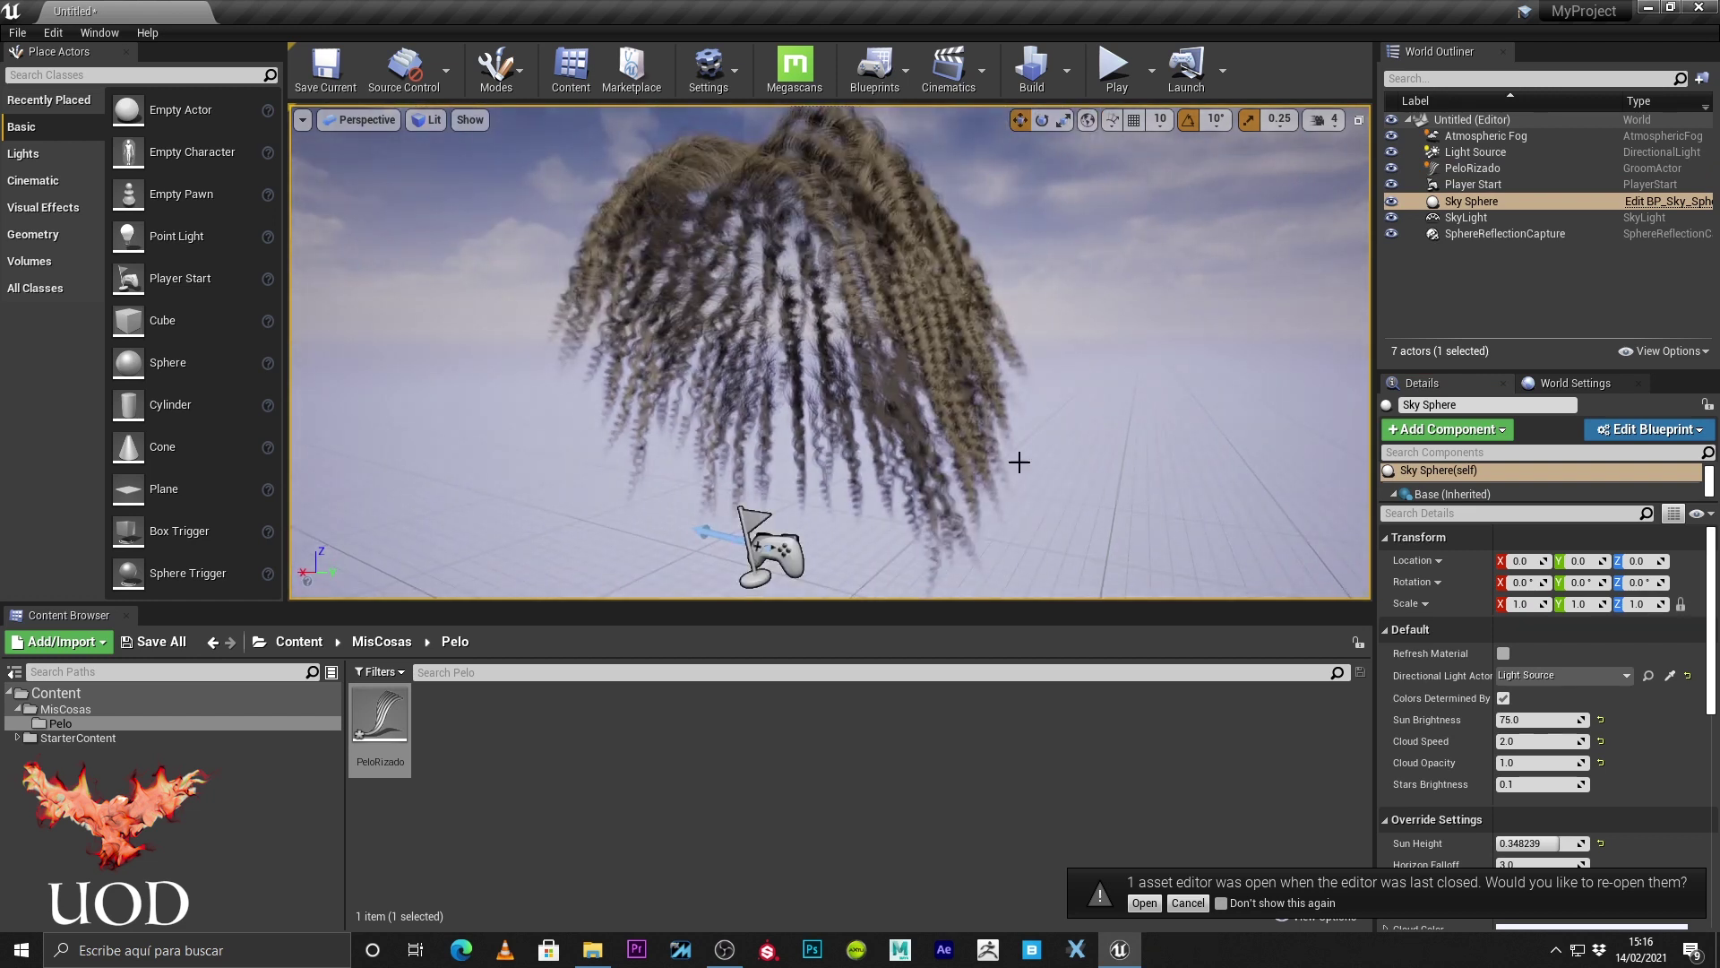
left_click_drag(1017, 461, 896, 466, "alt")
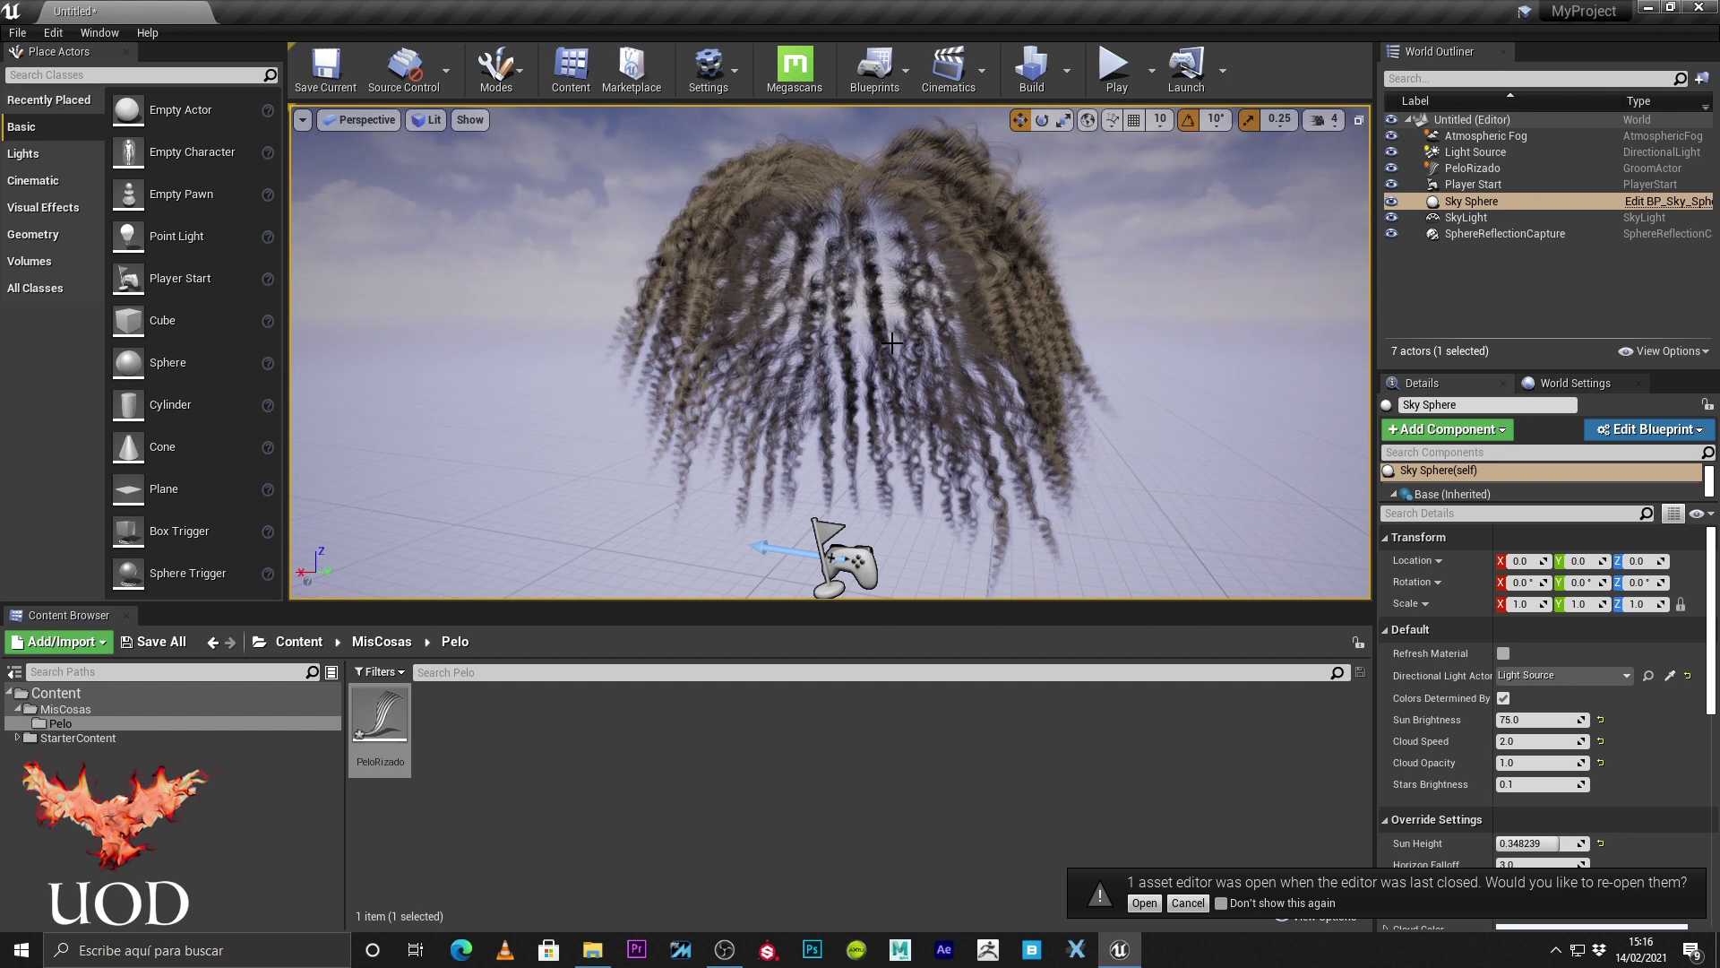
left_click(892, 343)
key("f")
mouse_move(830, 352)
left_mouse_down("alt")
mouse_move(770, 352)
mouse_move(726, 395)
mouse_move(1026, 339)
left_mouse_up("alt")
left_click(810, 376)
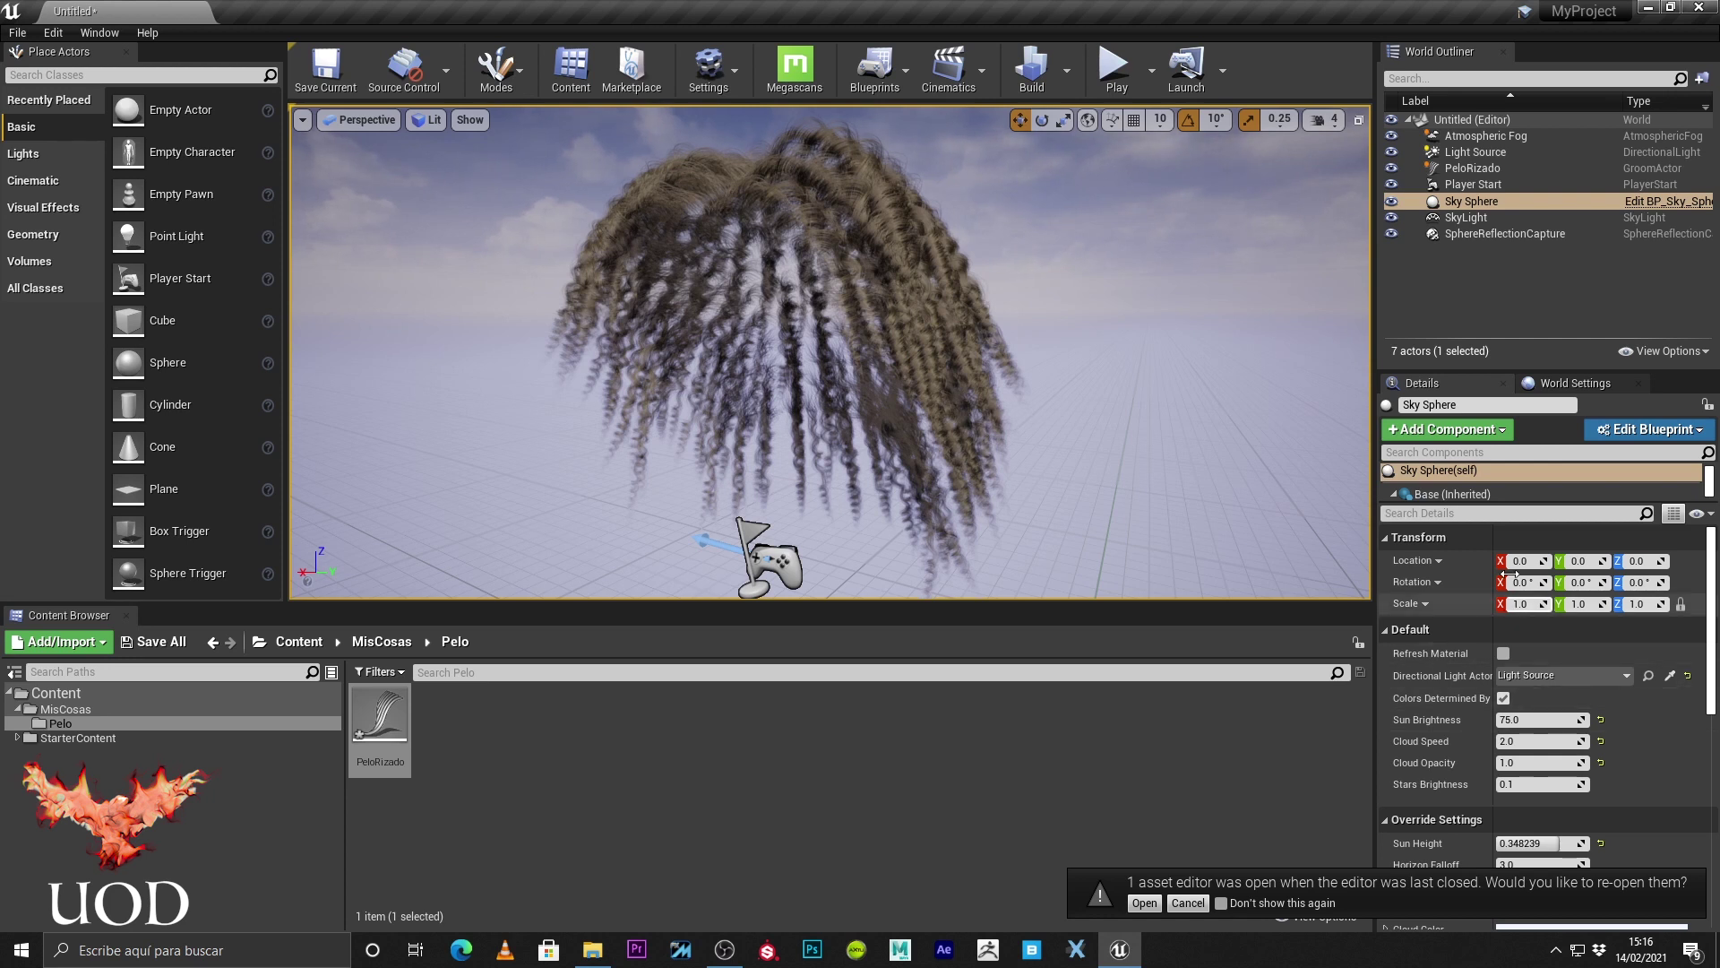
Try a uniform scale of 20, then bring the groom's scale back down to 5.
left_click(953, 257)
left_click(1520, 603)
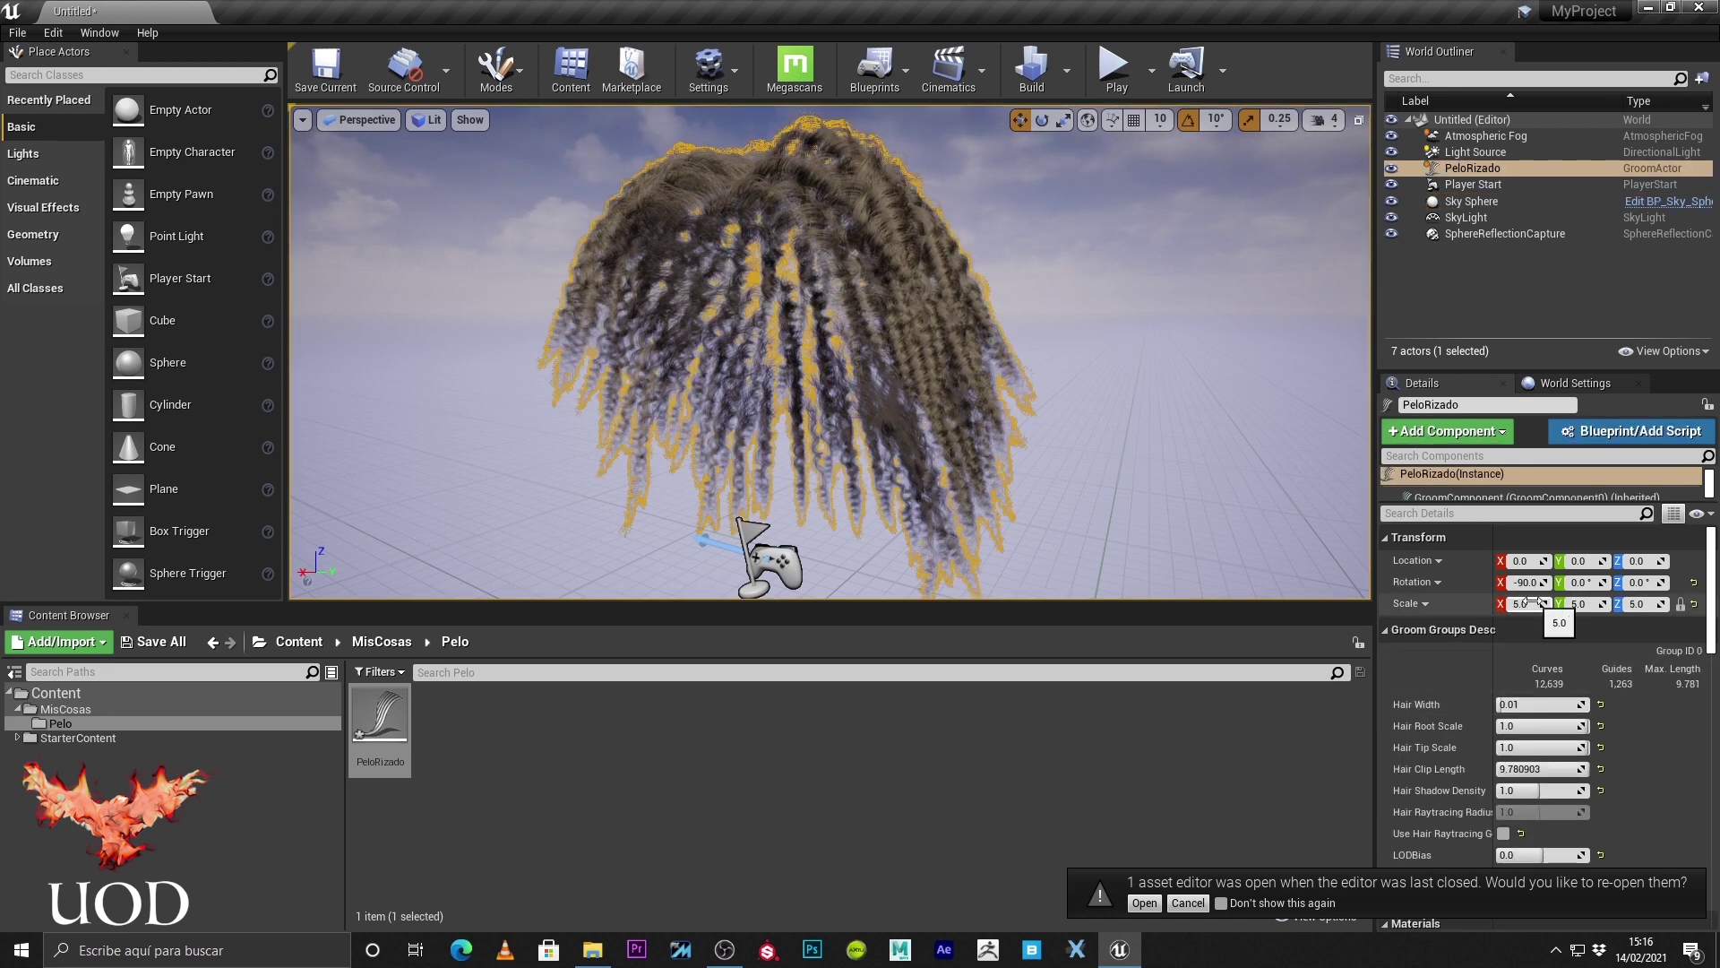
type("20")
key("Return")
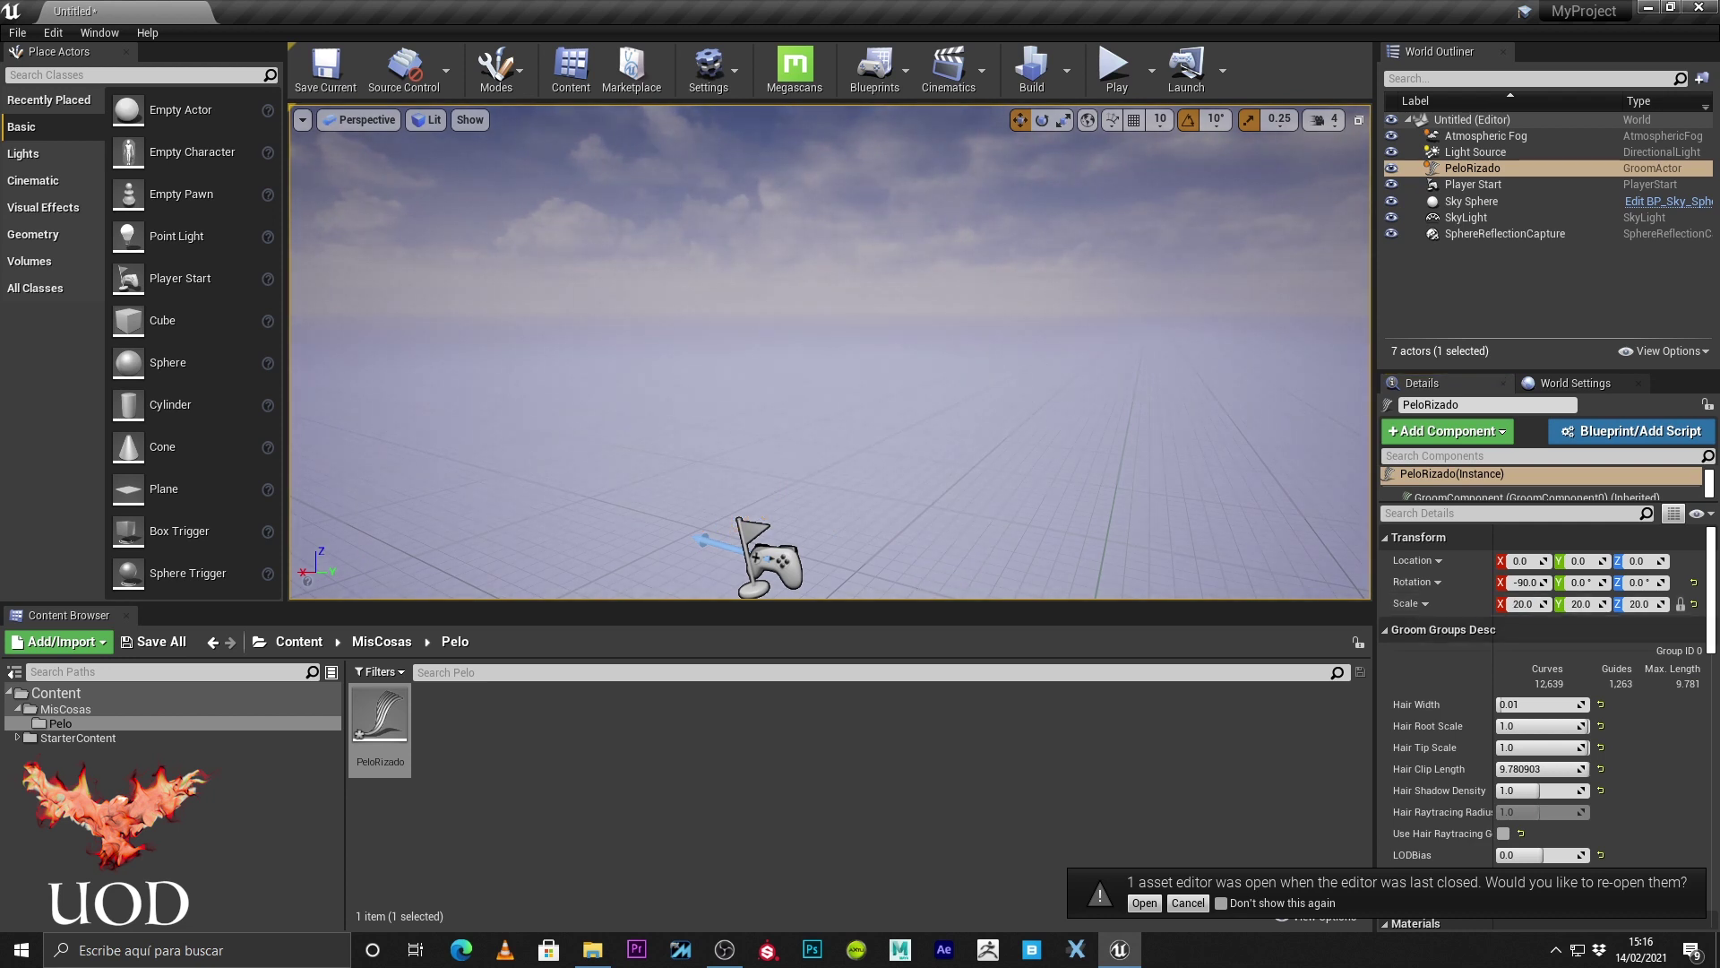
left_click(1254, 341)
double_click(1476, 171)
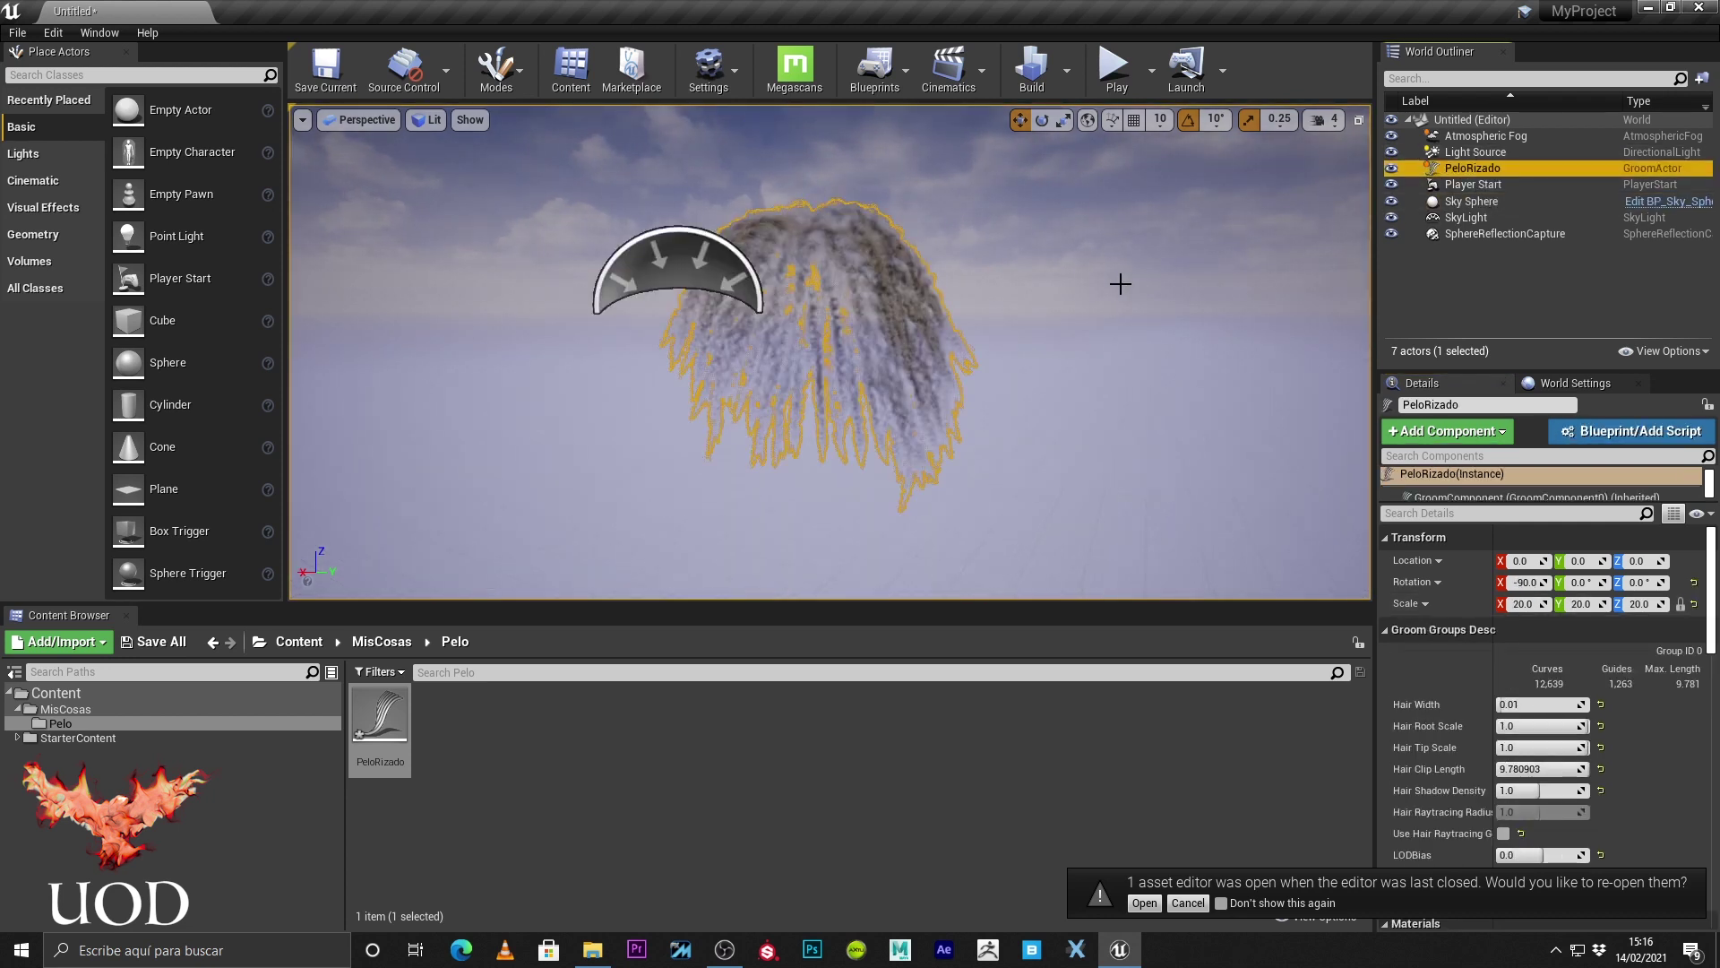
left_click(1537, 603)
type("1")
key("Return")
Reselect the hair groom and move the camera closer to inspect the curls.
left_click(1477, 183)
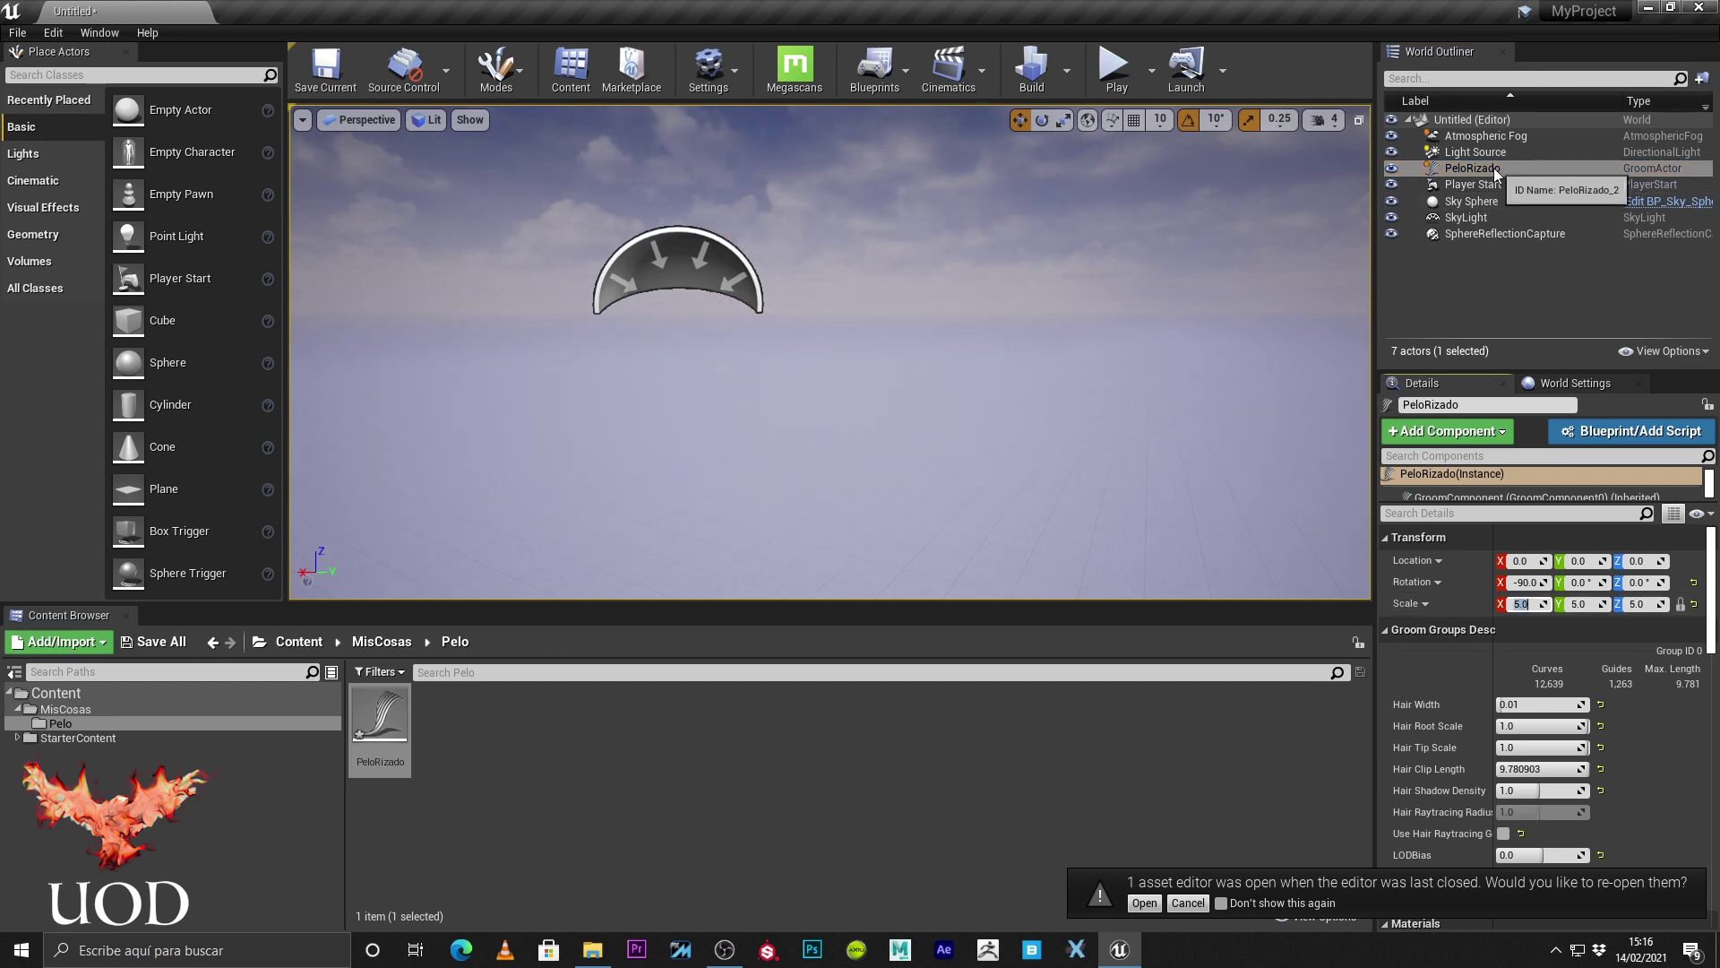
left_click(1469, 169)
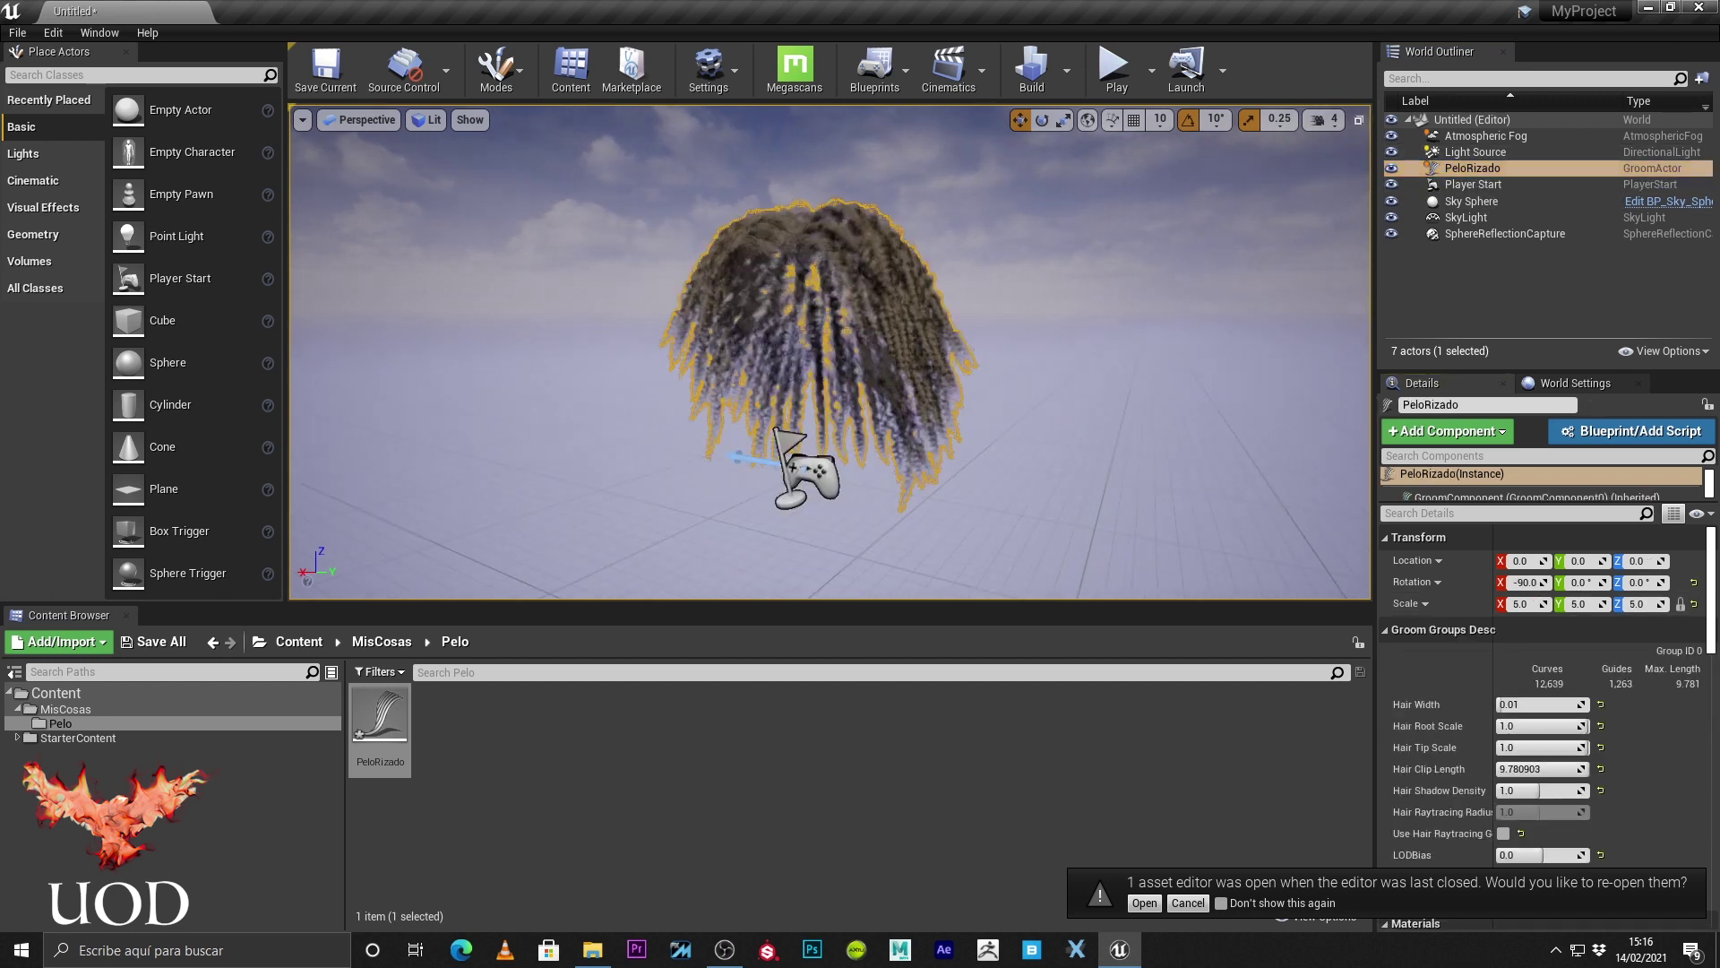
left_click(1471, 200)
mouse_move(1108, 502)
left_mouse_down()
mouse_move(1108, 474)
mouse_move(985, 379)
left_mouse_up()
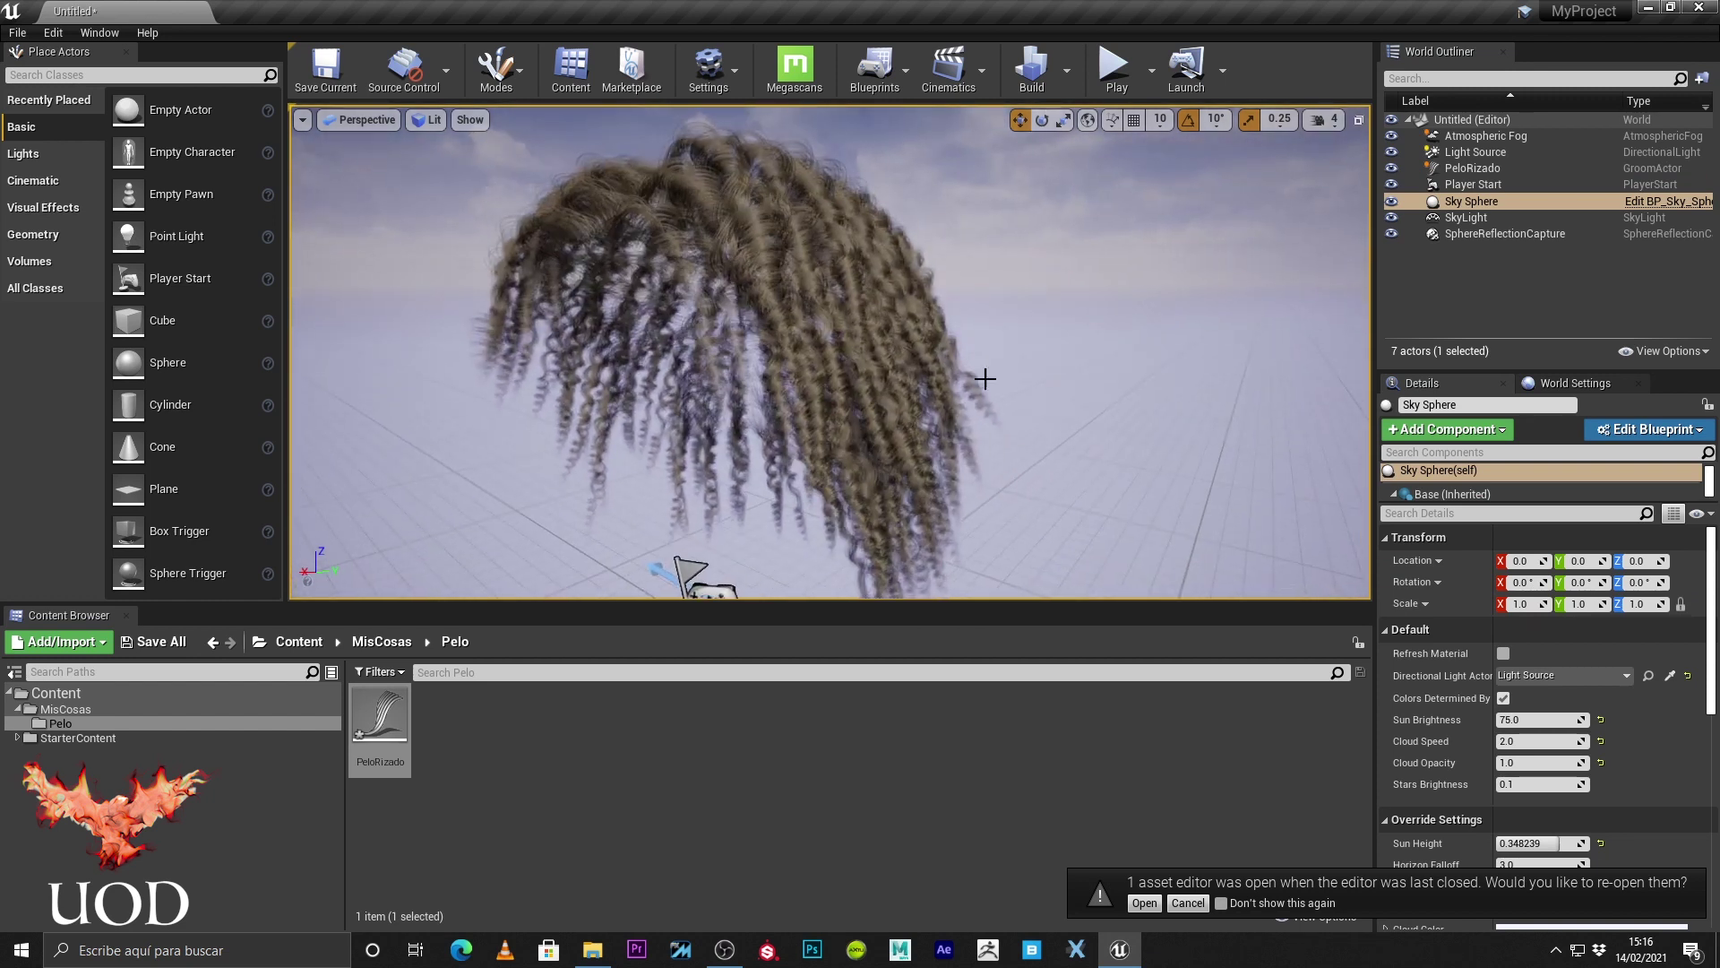
left_click(934, 344)
left_click_drag(1086, 445, 1093, 497)
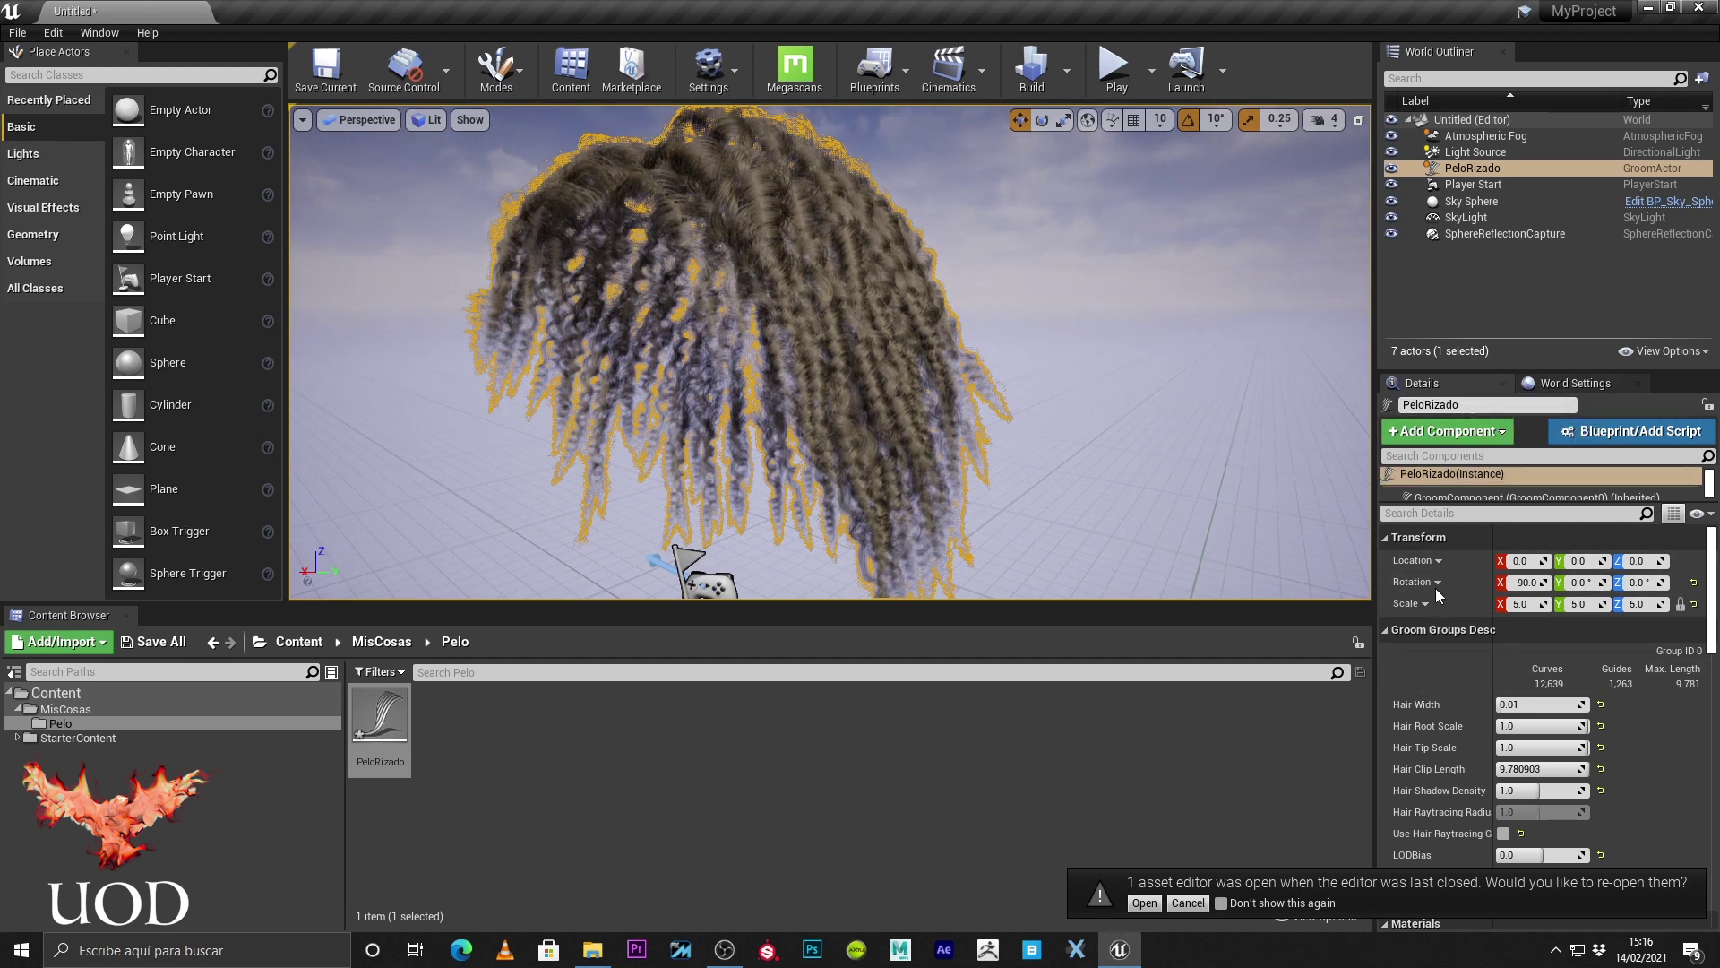
Dismiss the reopen-editors notice and set Hair Width to 1.0.
left_click(1194, 903)
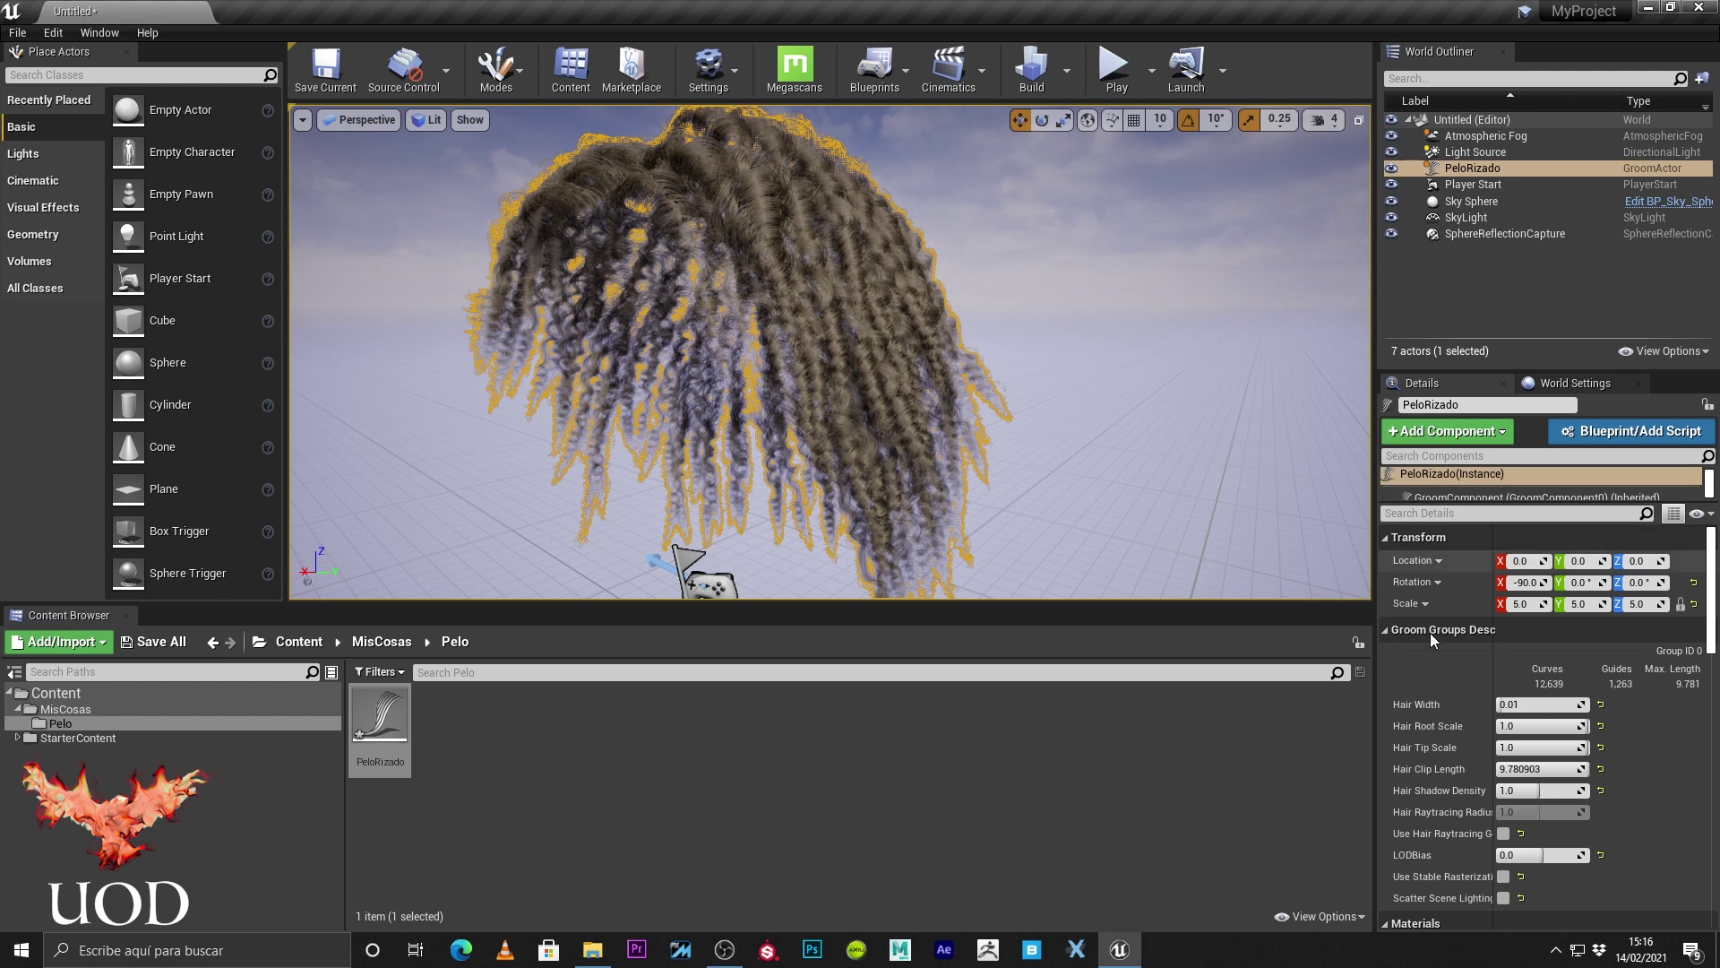
scroll(1405, 679, "down", 1)
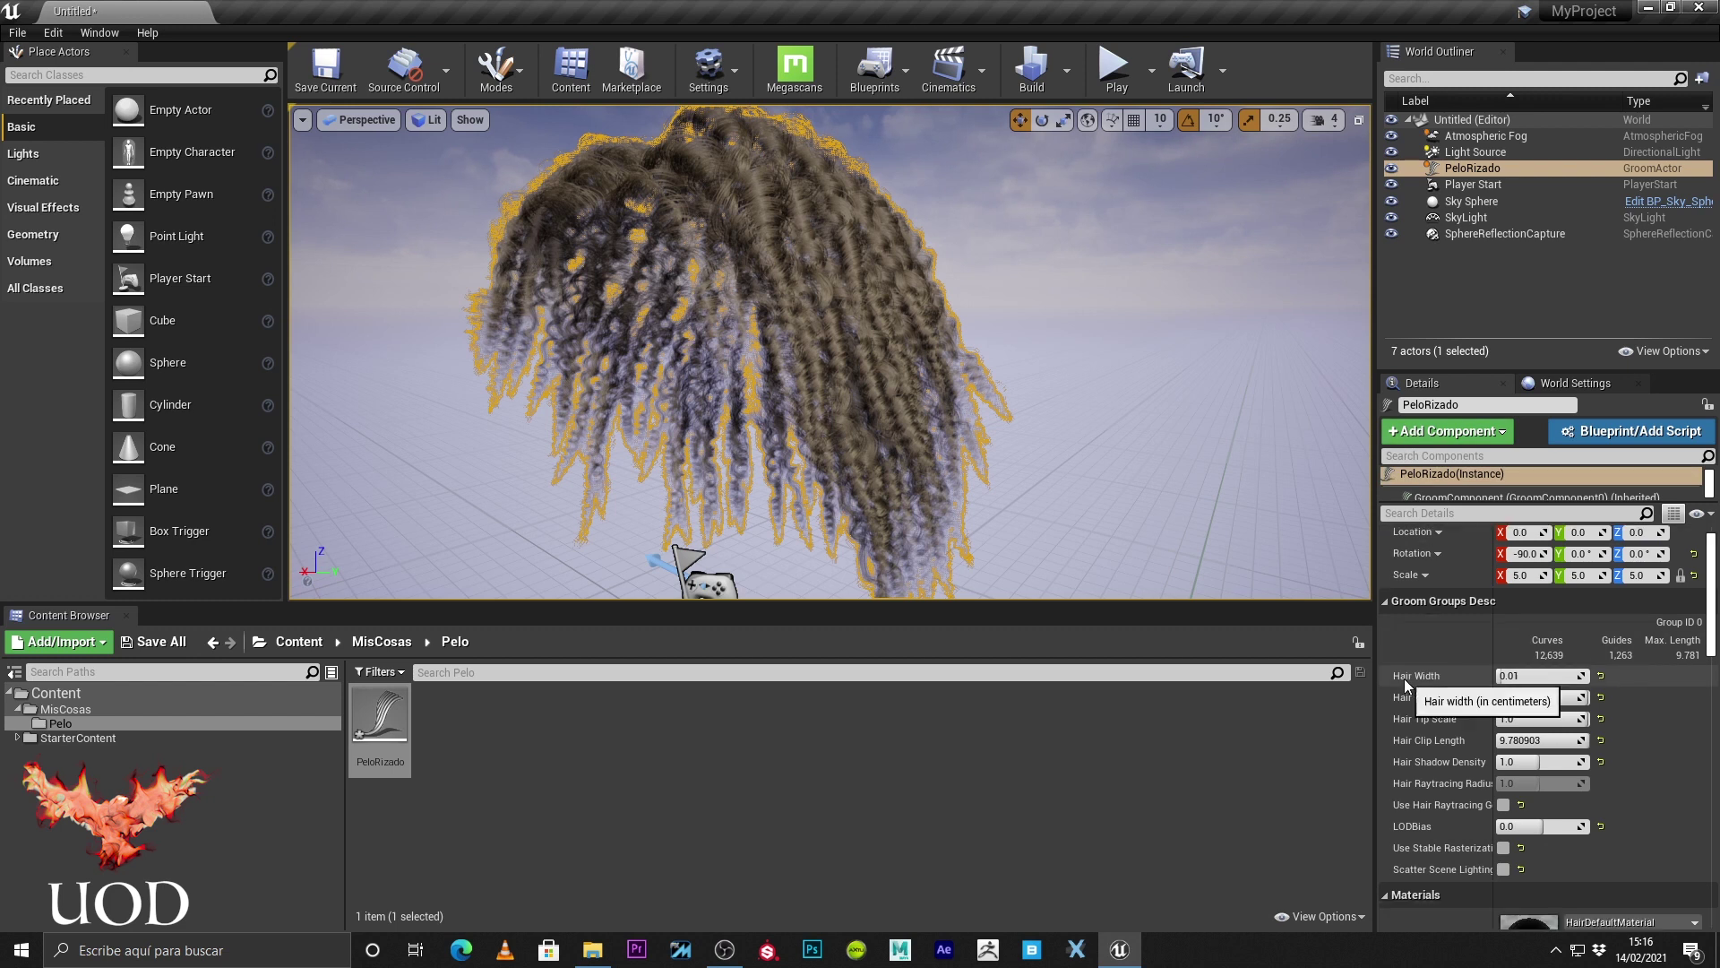
left_click(1524, 677)
type("1")
key("Return")
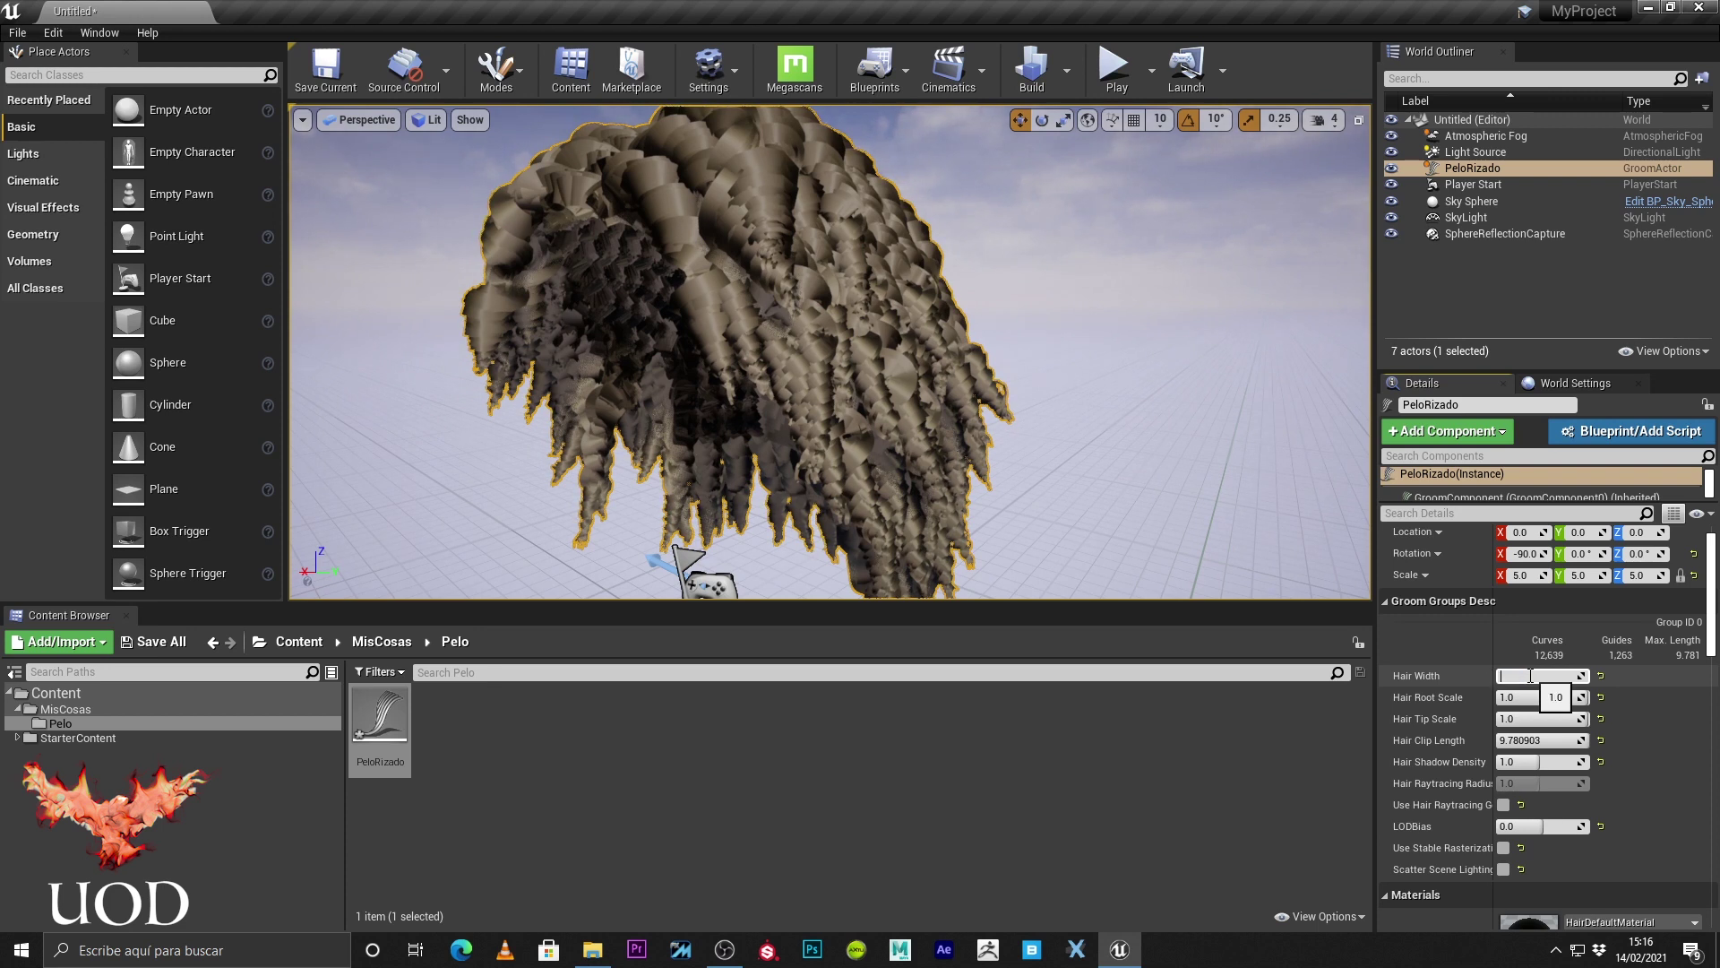
Try a Hair Width of 0.001, then restore it to 0.01 and orbit to inspect.
type("0.001")
key("Return")
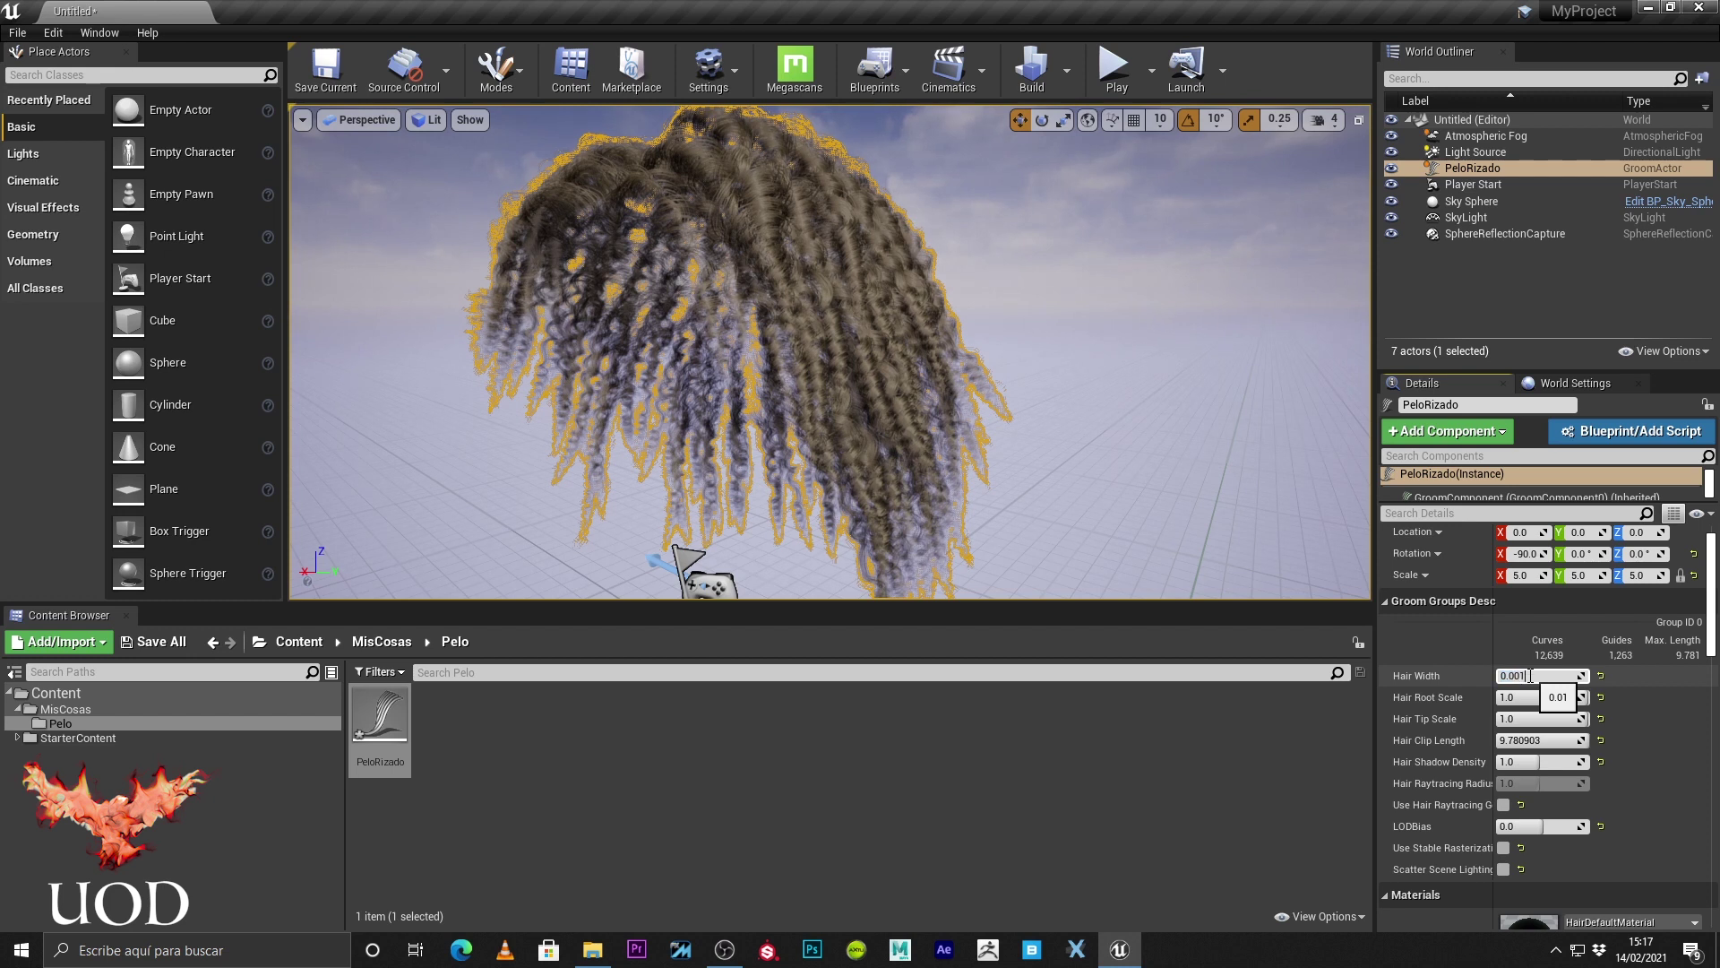
key("Return")
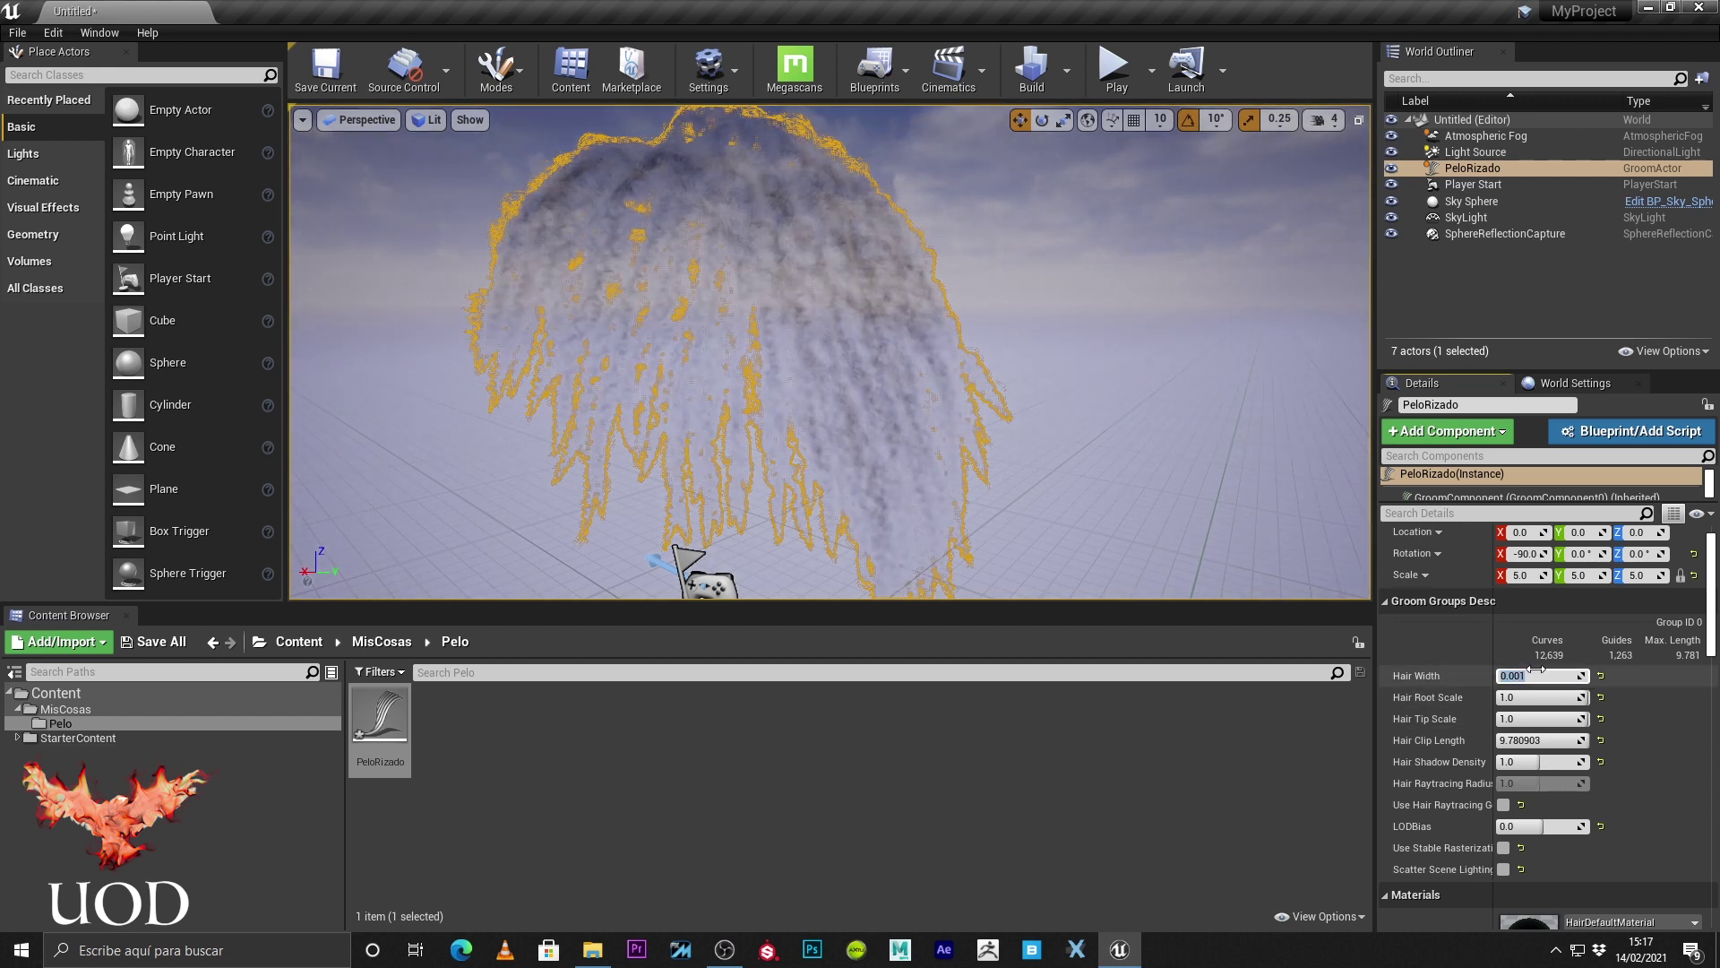
type("1")
key("Return")
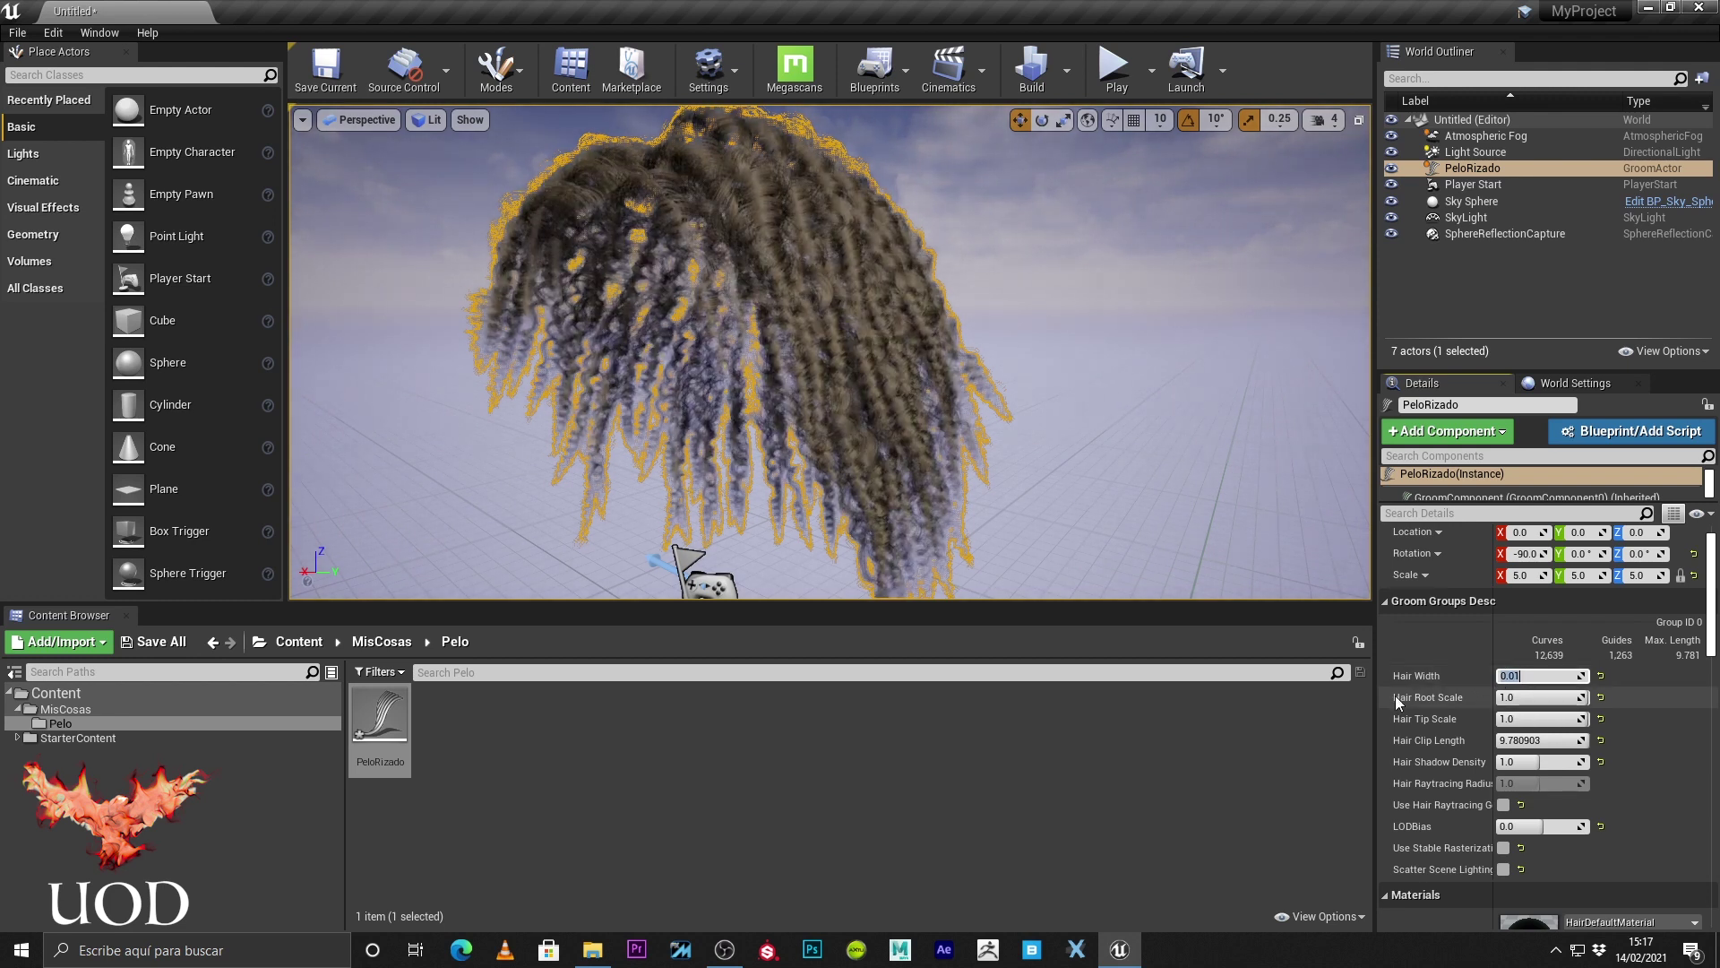
mouse_move(983, 474)
left_mouse_down()
mouse_move(931, 477)
mouse_move(931, 461)
left_mouse_up()
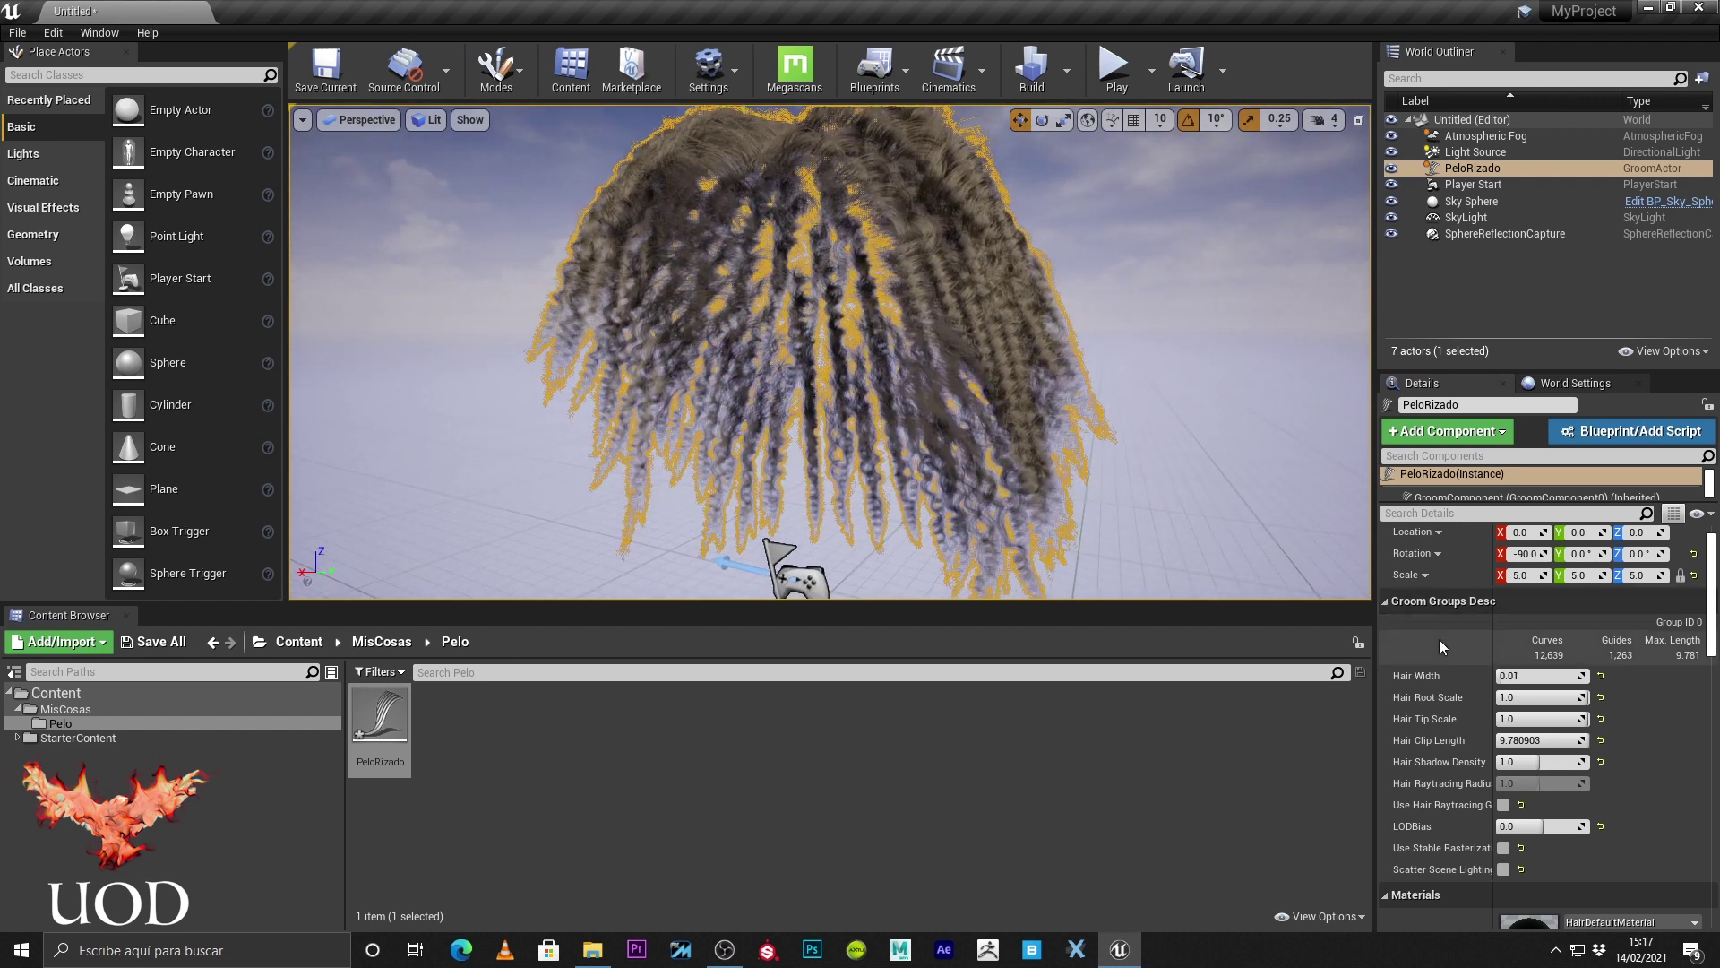
Commit Hair Root Scale at 3.0 and orbit around the reselected PeloRizado groom.
left_click(1548, 696)
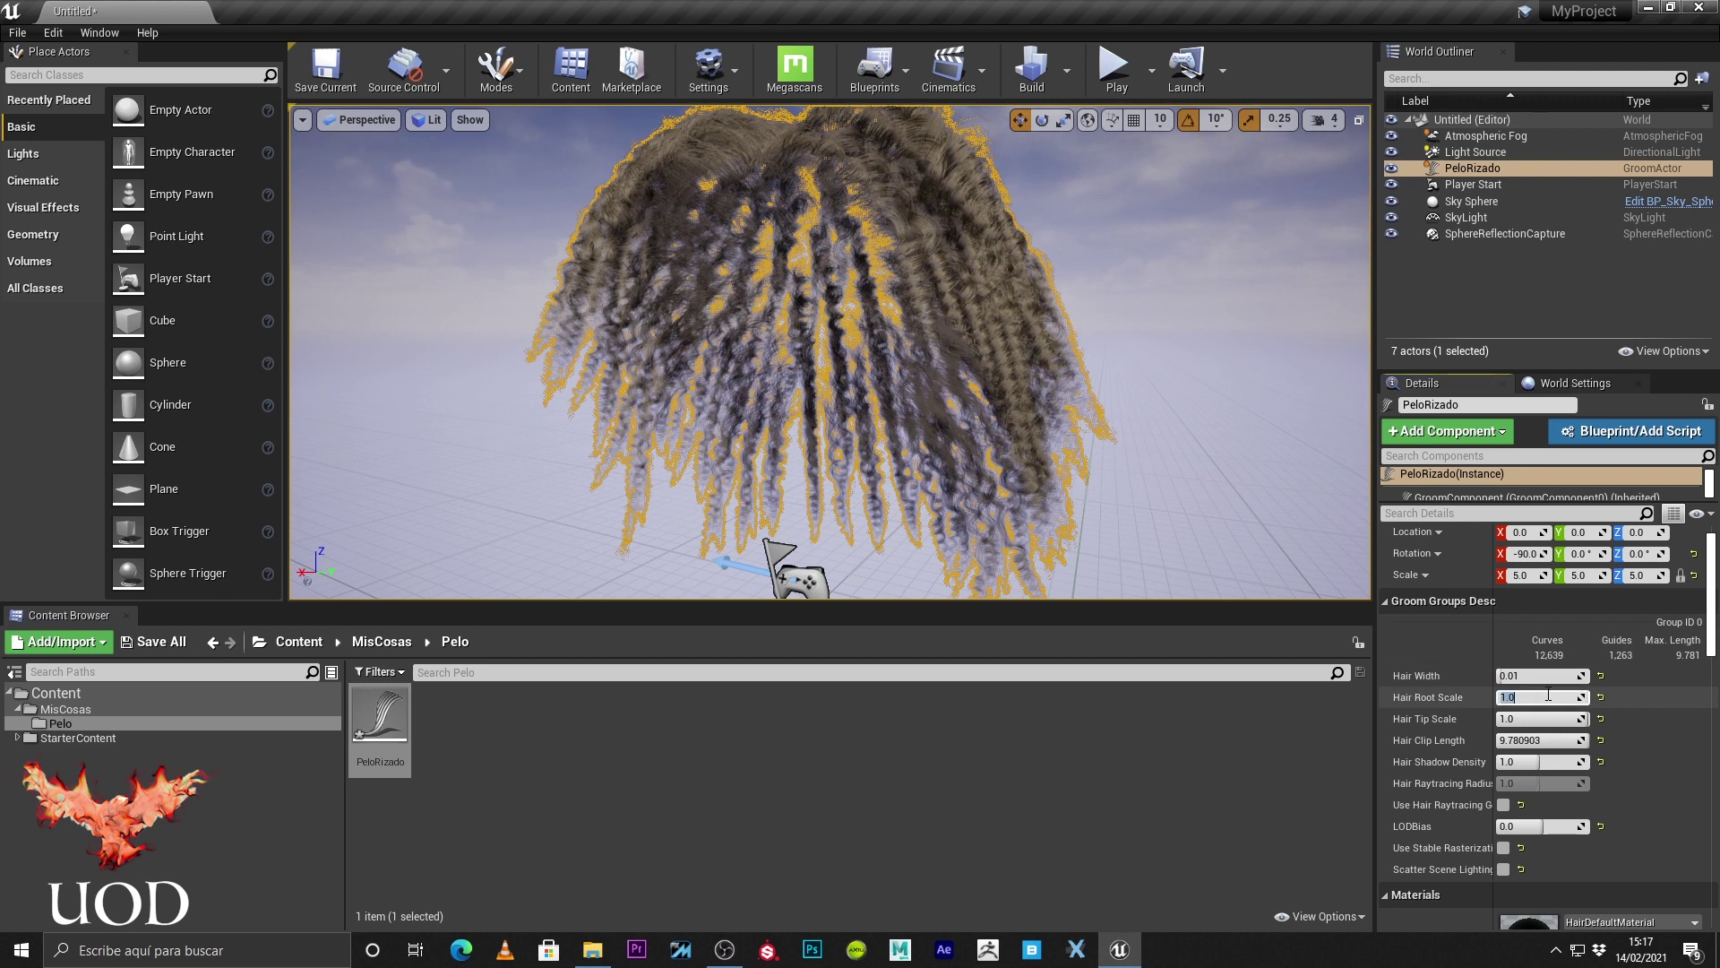
type("3")
key("Return")
left_click(1144, 260)
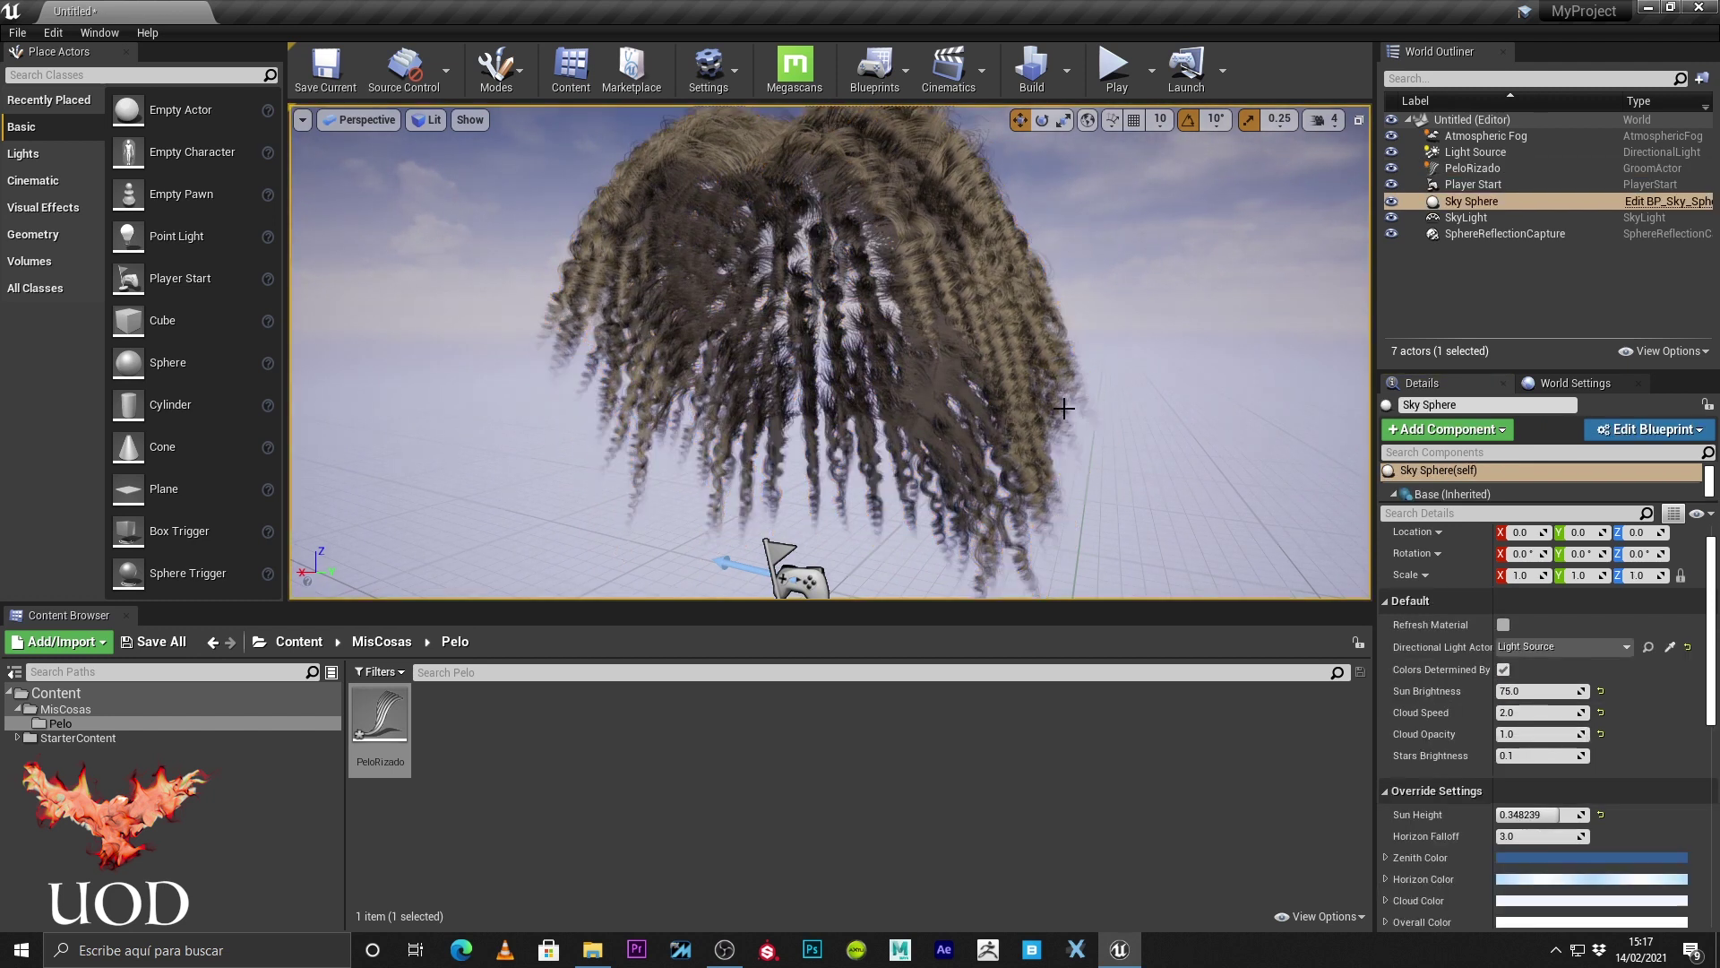
left_click_drag(990, 405, 990, 408)
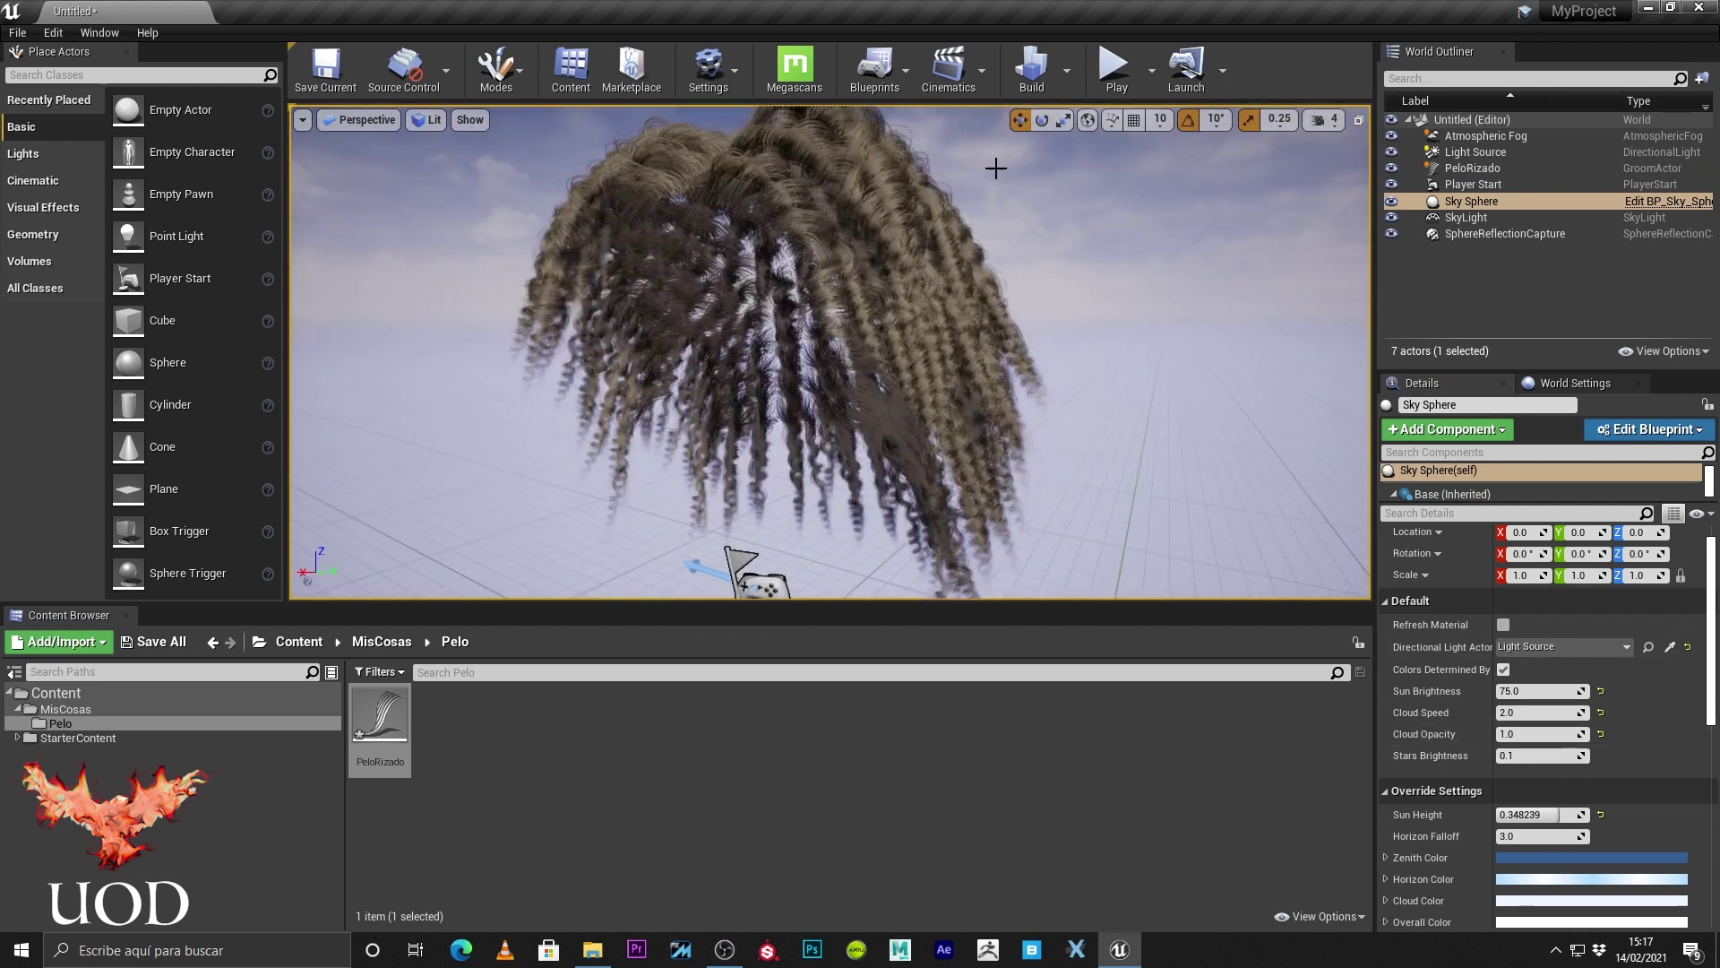
left_click(882, 245)
Set Hair Tip Scale to 1.0 and reframe the view with the hair centred.
left_click(1527, 720)
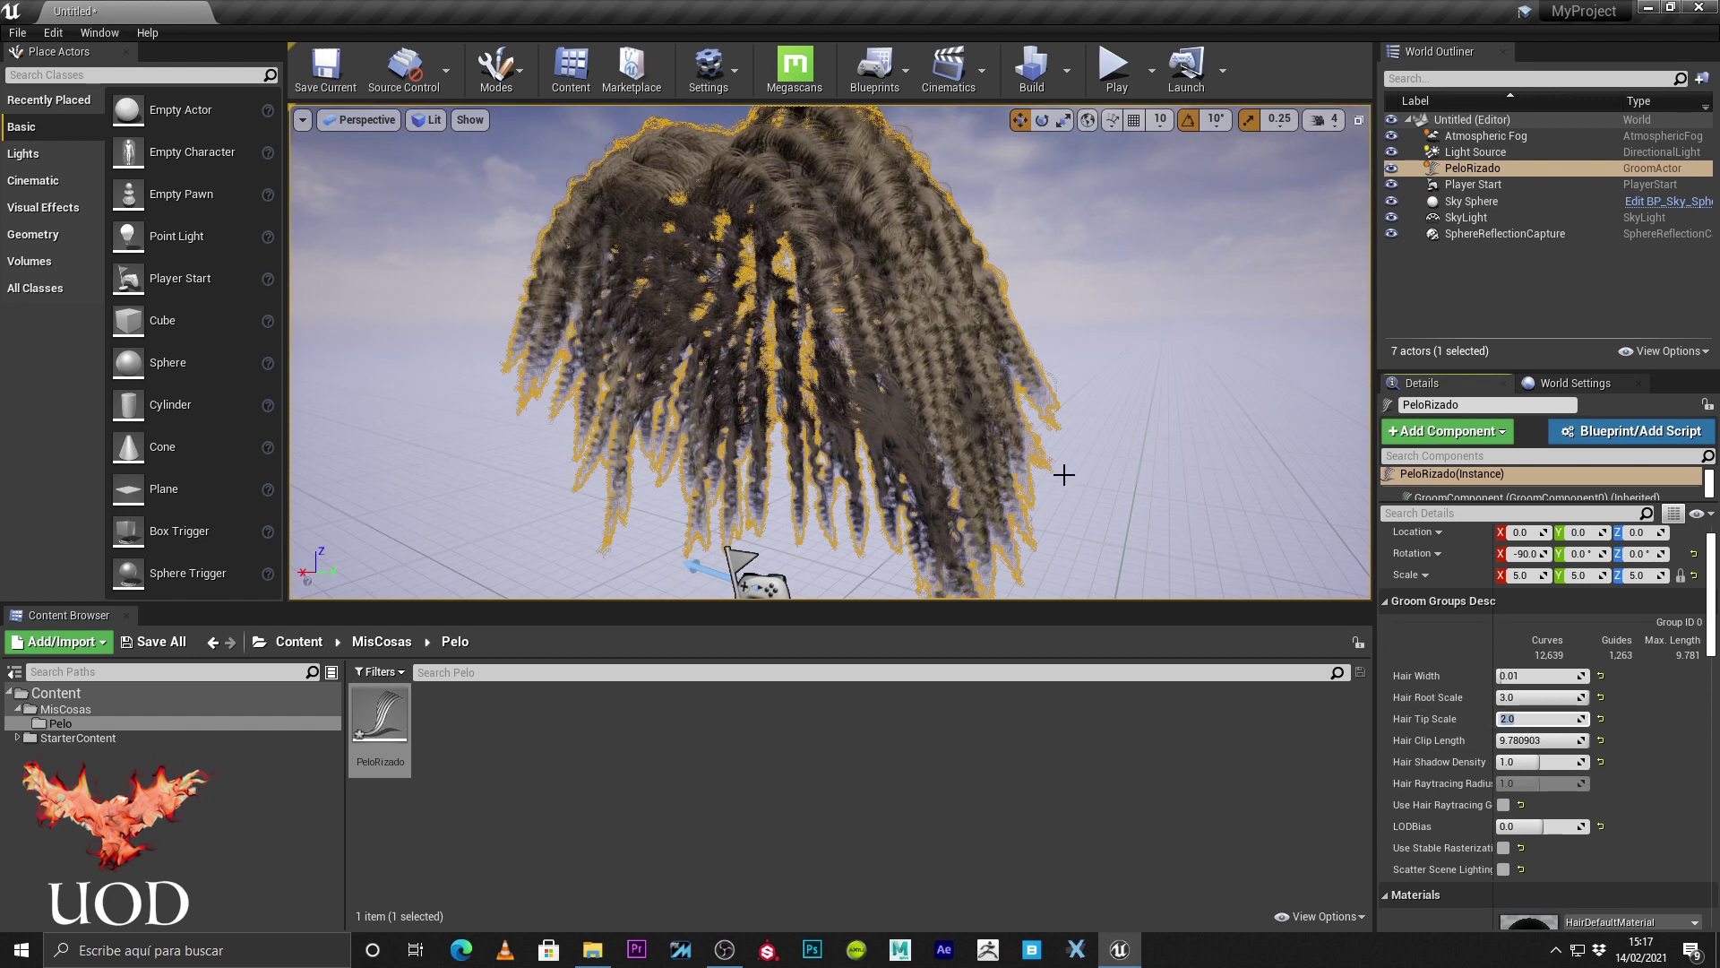
left_click(1533, 698)
type("2")
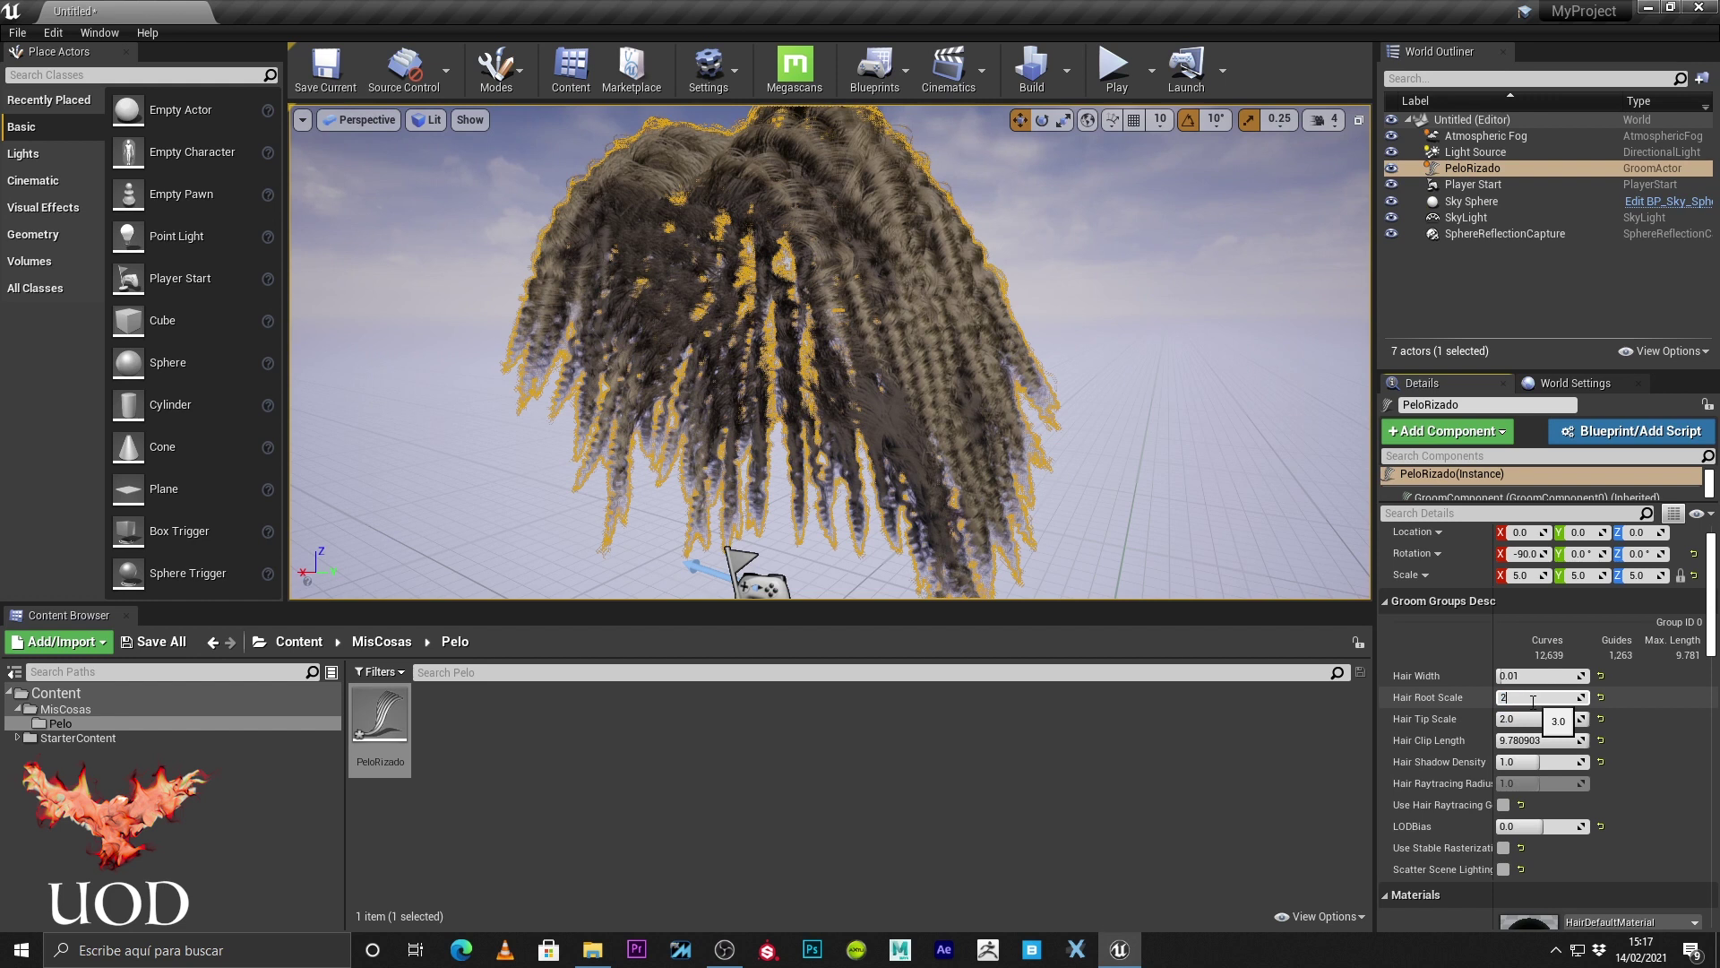
left_click(1527, 719)
type("1")
key("Return")
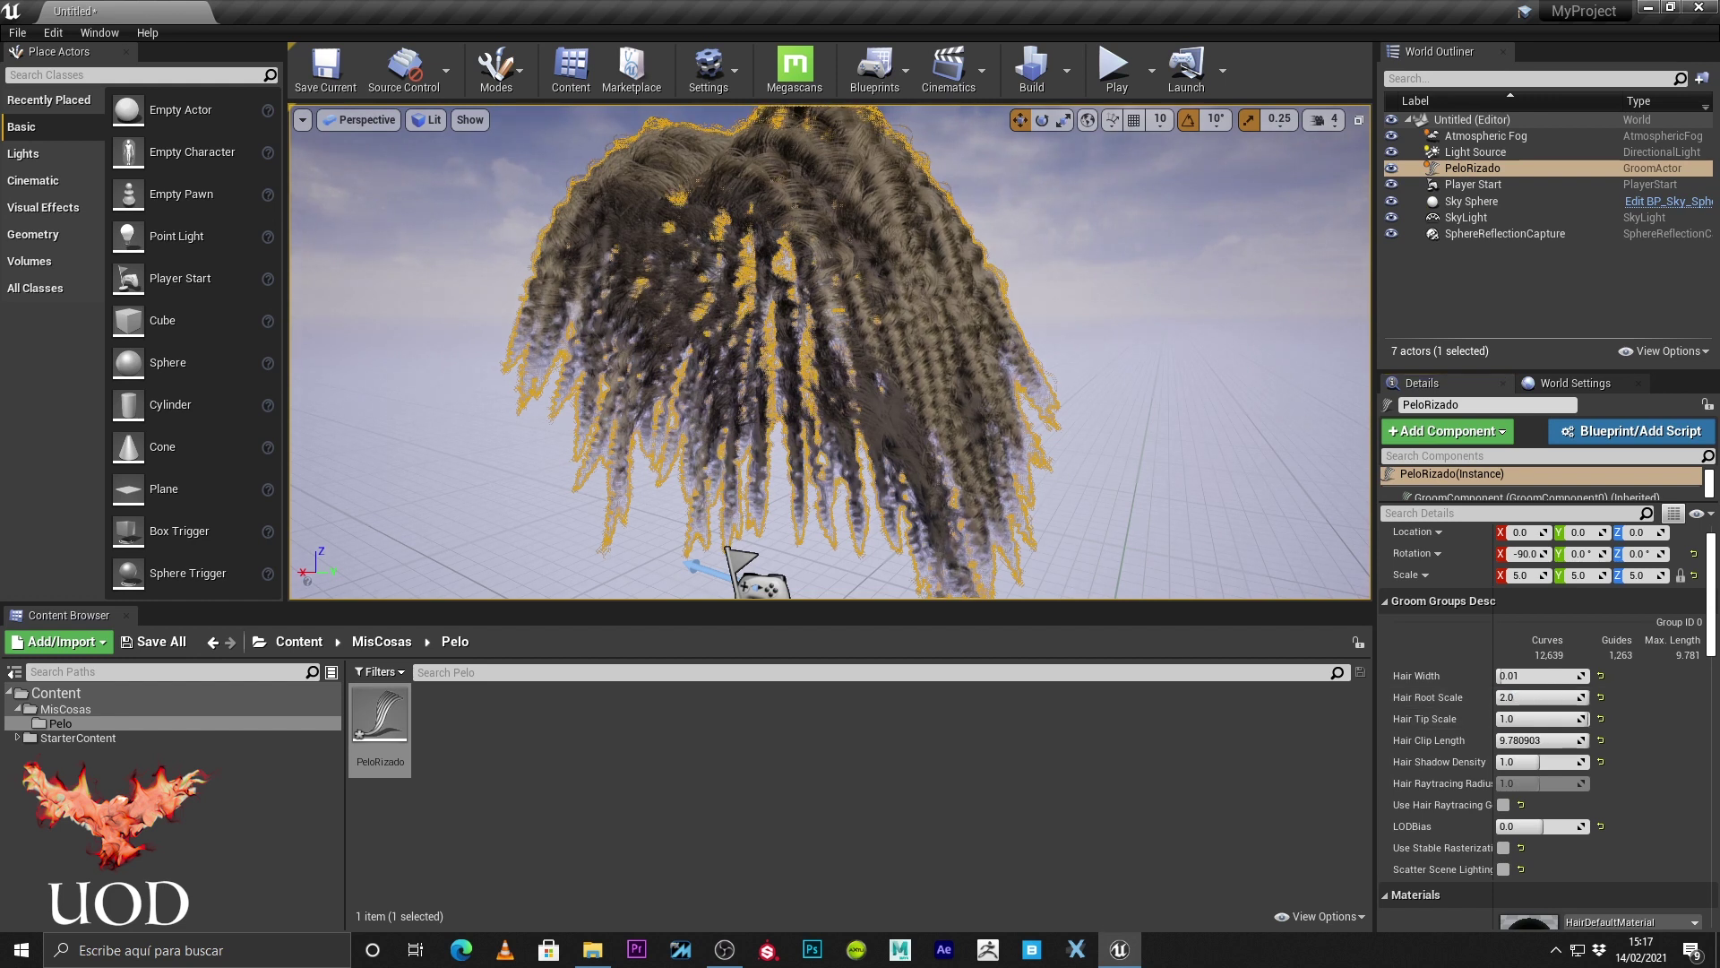
left_click(1075, 224)
right_click_drag(1075, 224, 1254, 233)
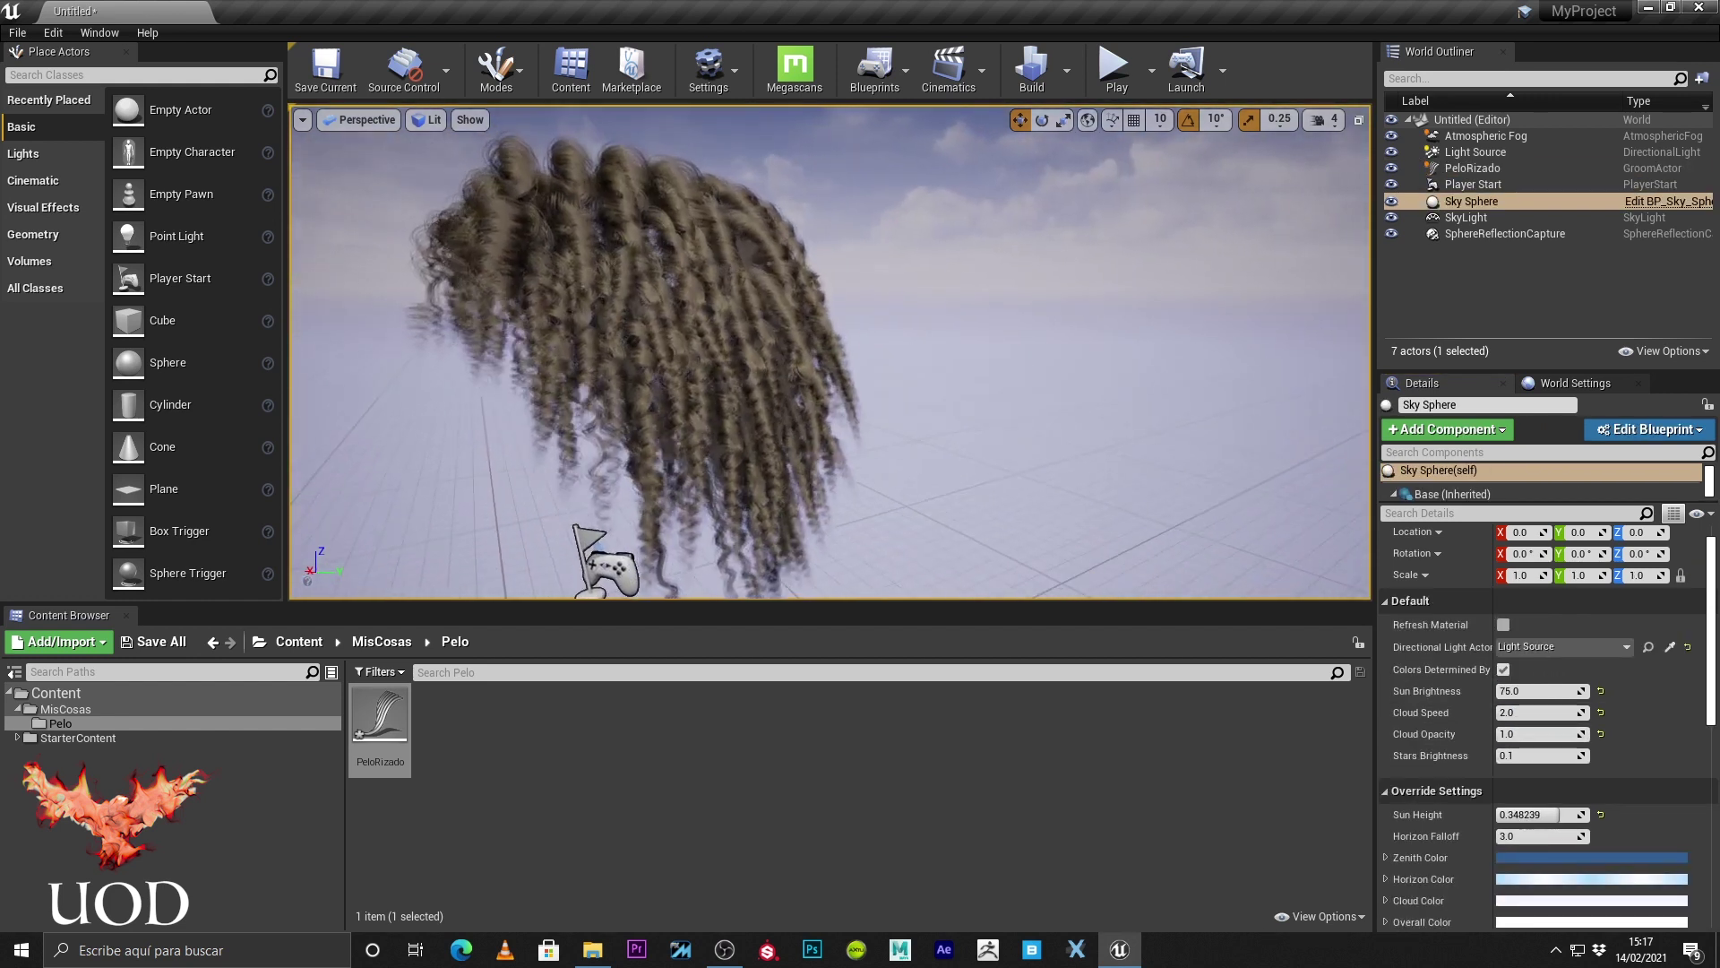
right_click_drag(1013, 465, 994, 470)
Scrub Hair Clip Length down to 0.0 and back up, then enter 10.0 for full-length strands.
left_click(941, 405)
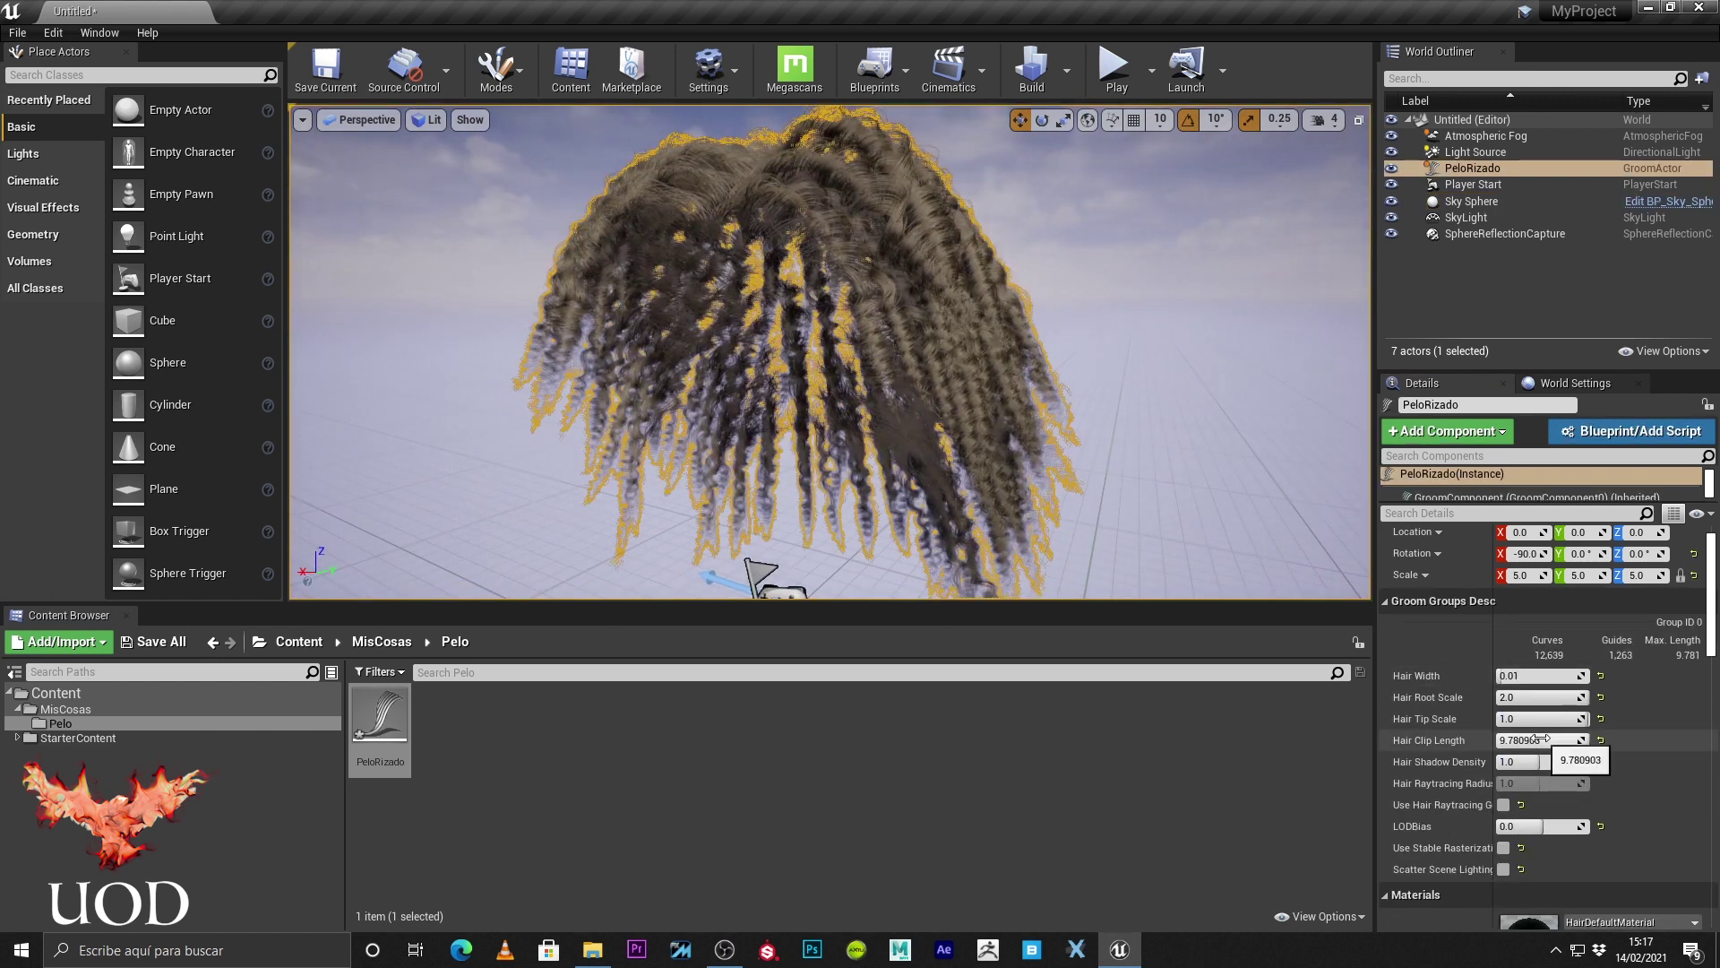
left_click_drag(1536, 740, 1470, 740)
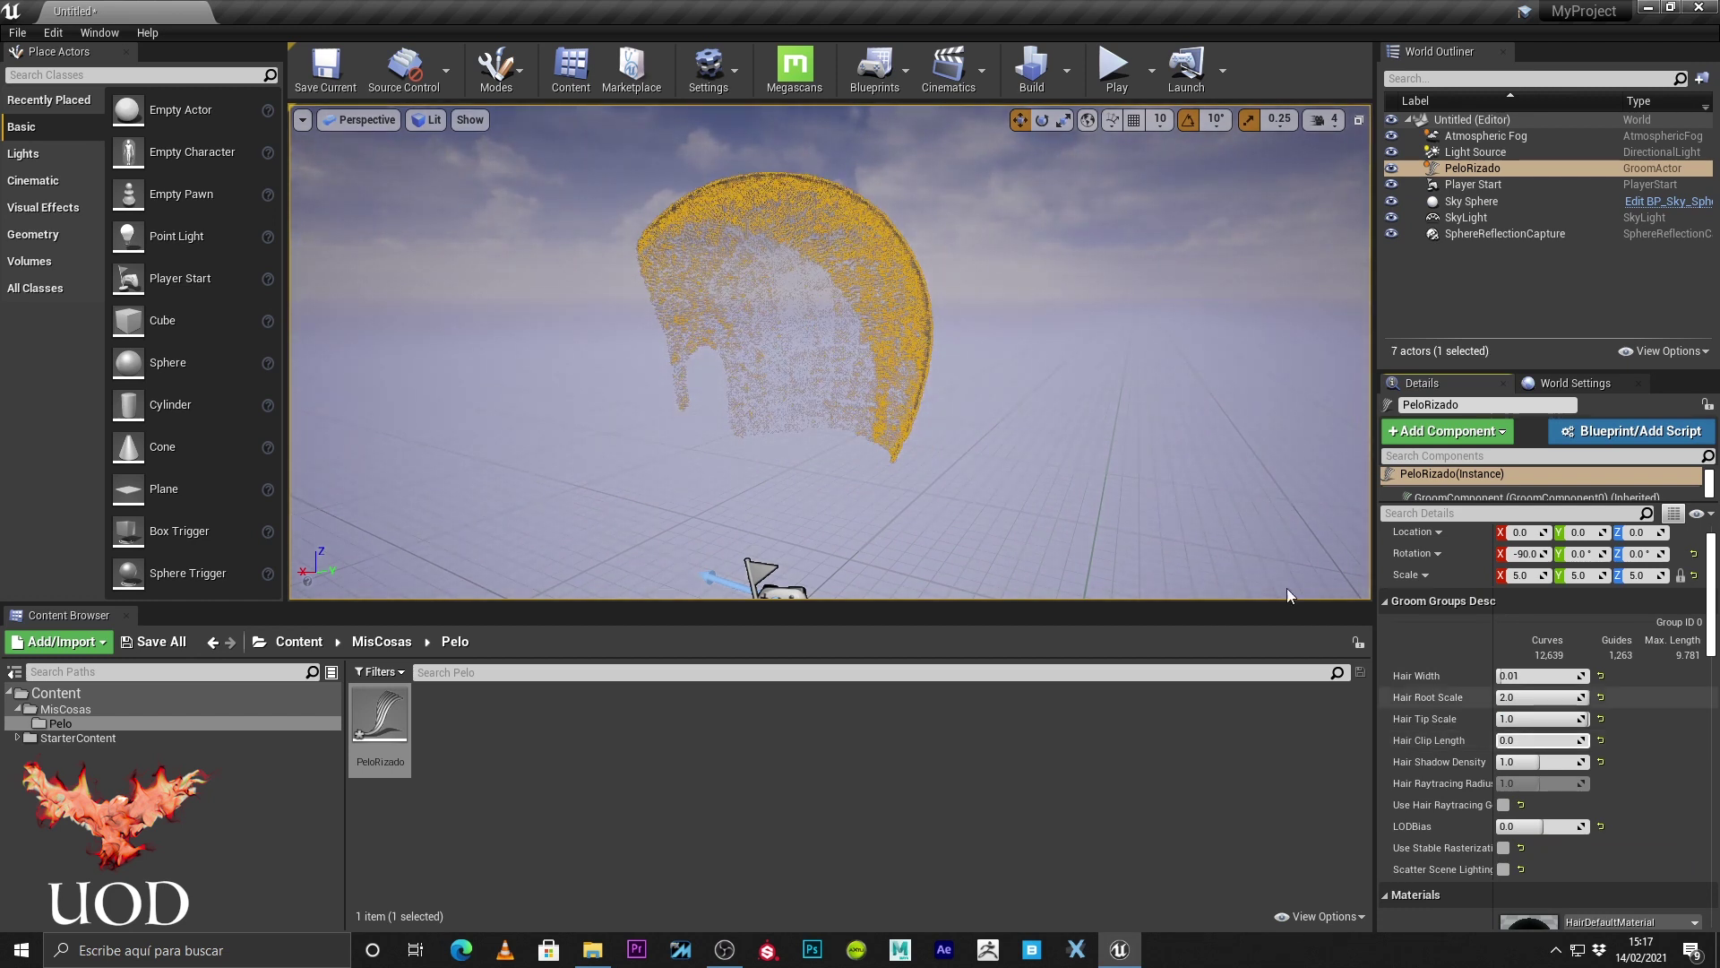
left_click(982, 374)
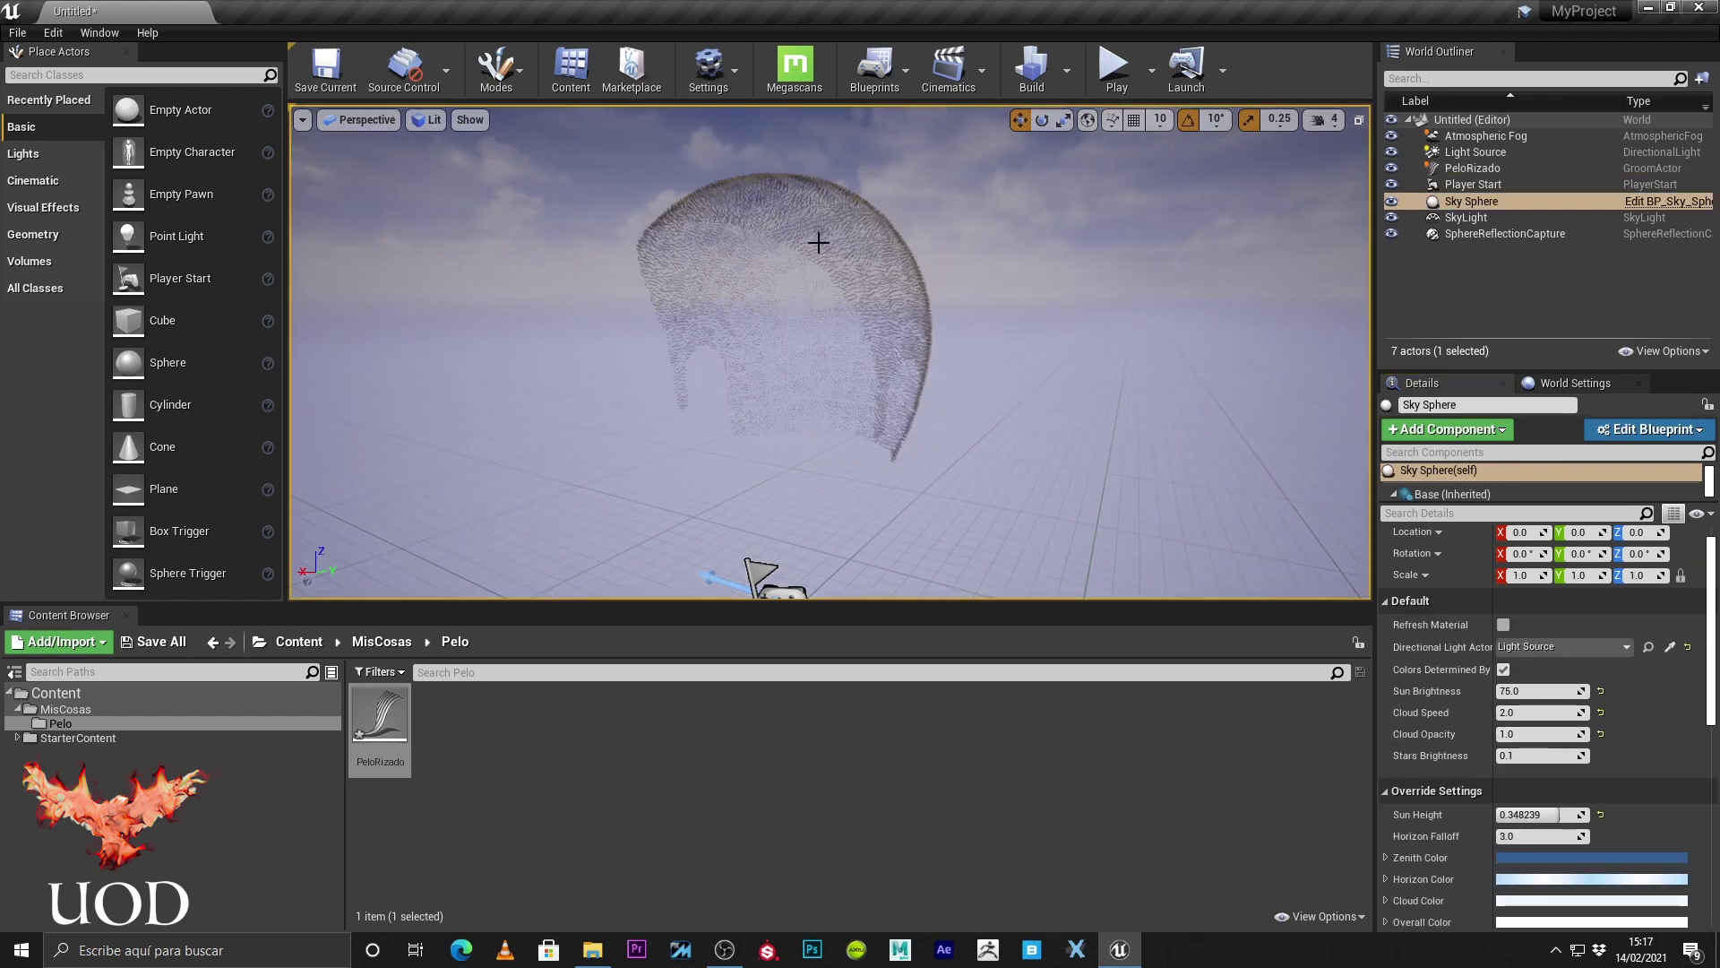
left_click(1472, 169)
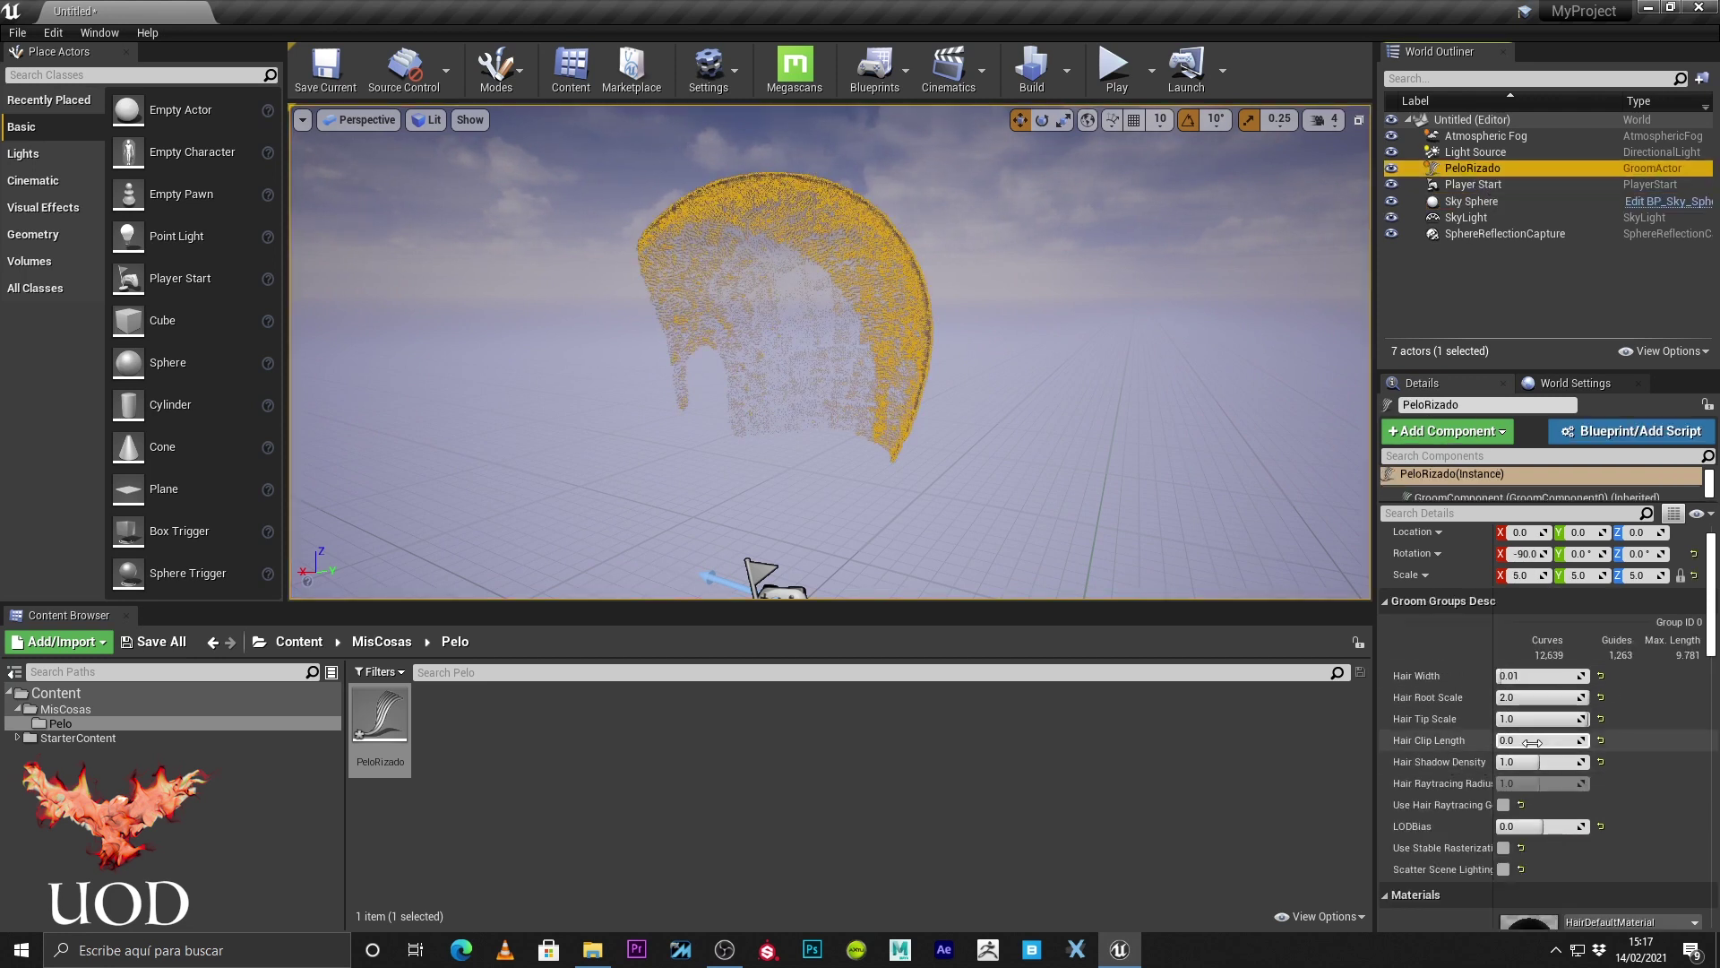
left_click_drag(1526, 735, 1576, 735)
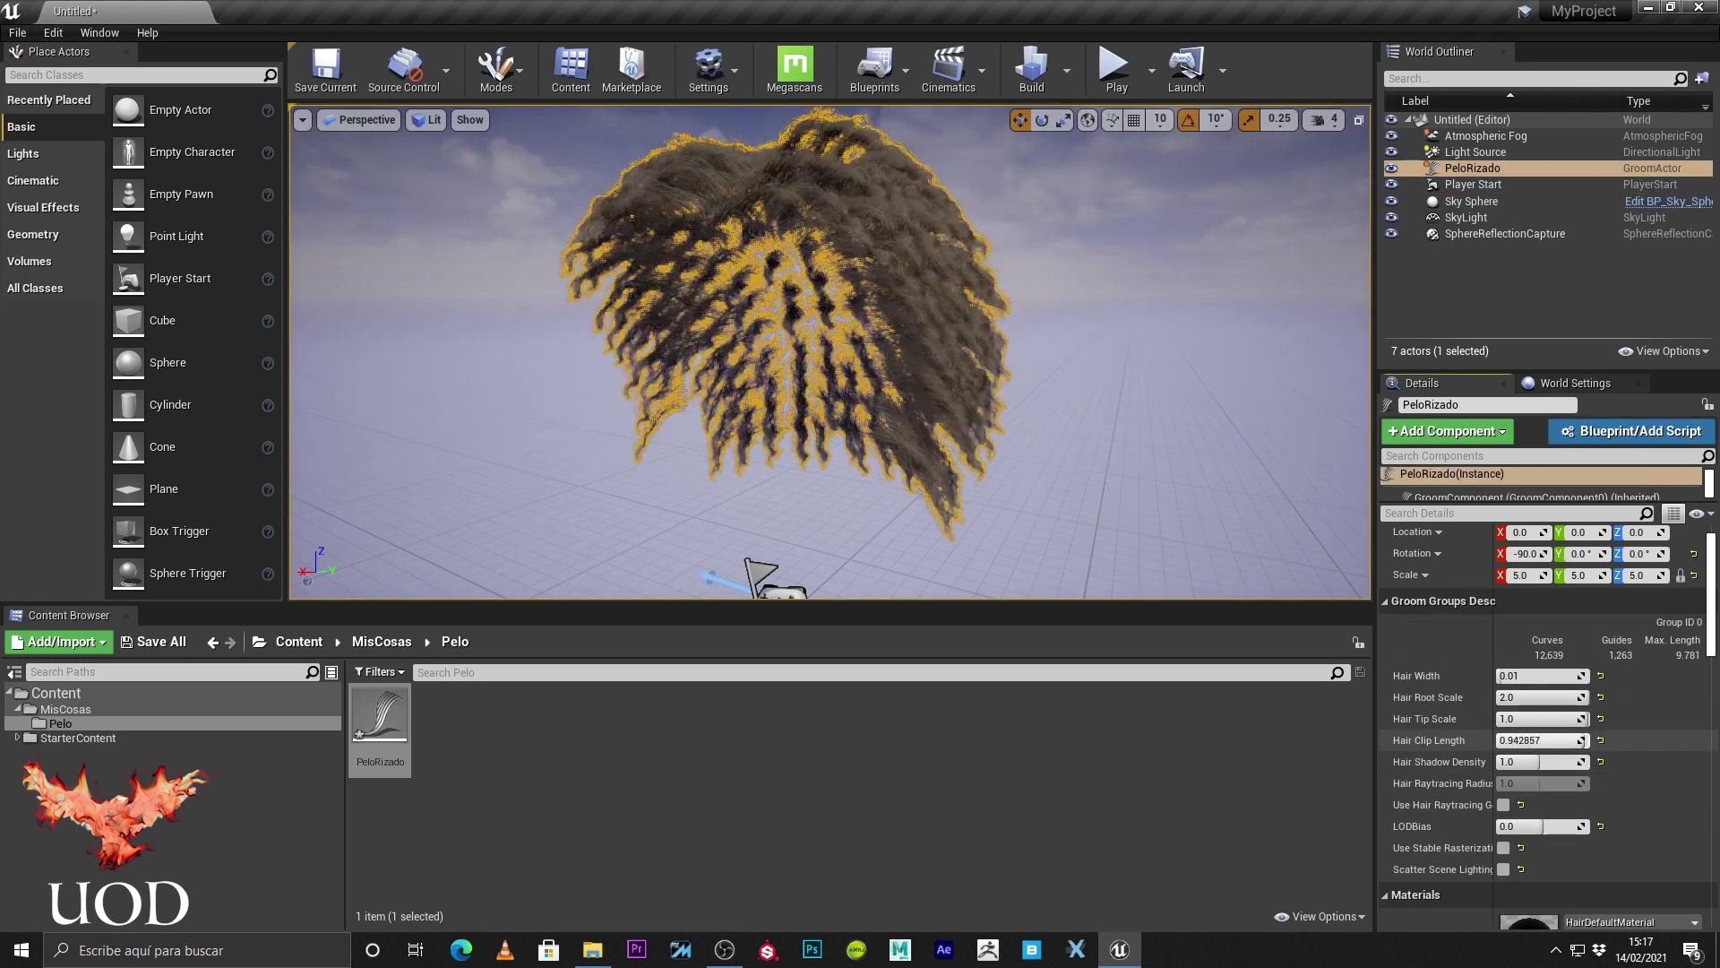
left_click(1514, 745)
type("10")
key("Return")
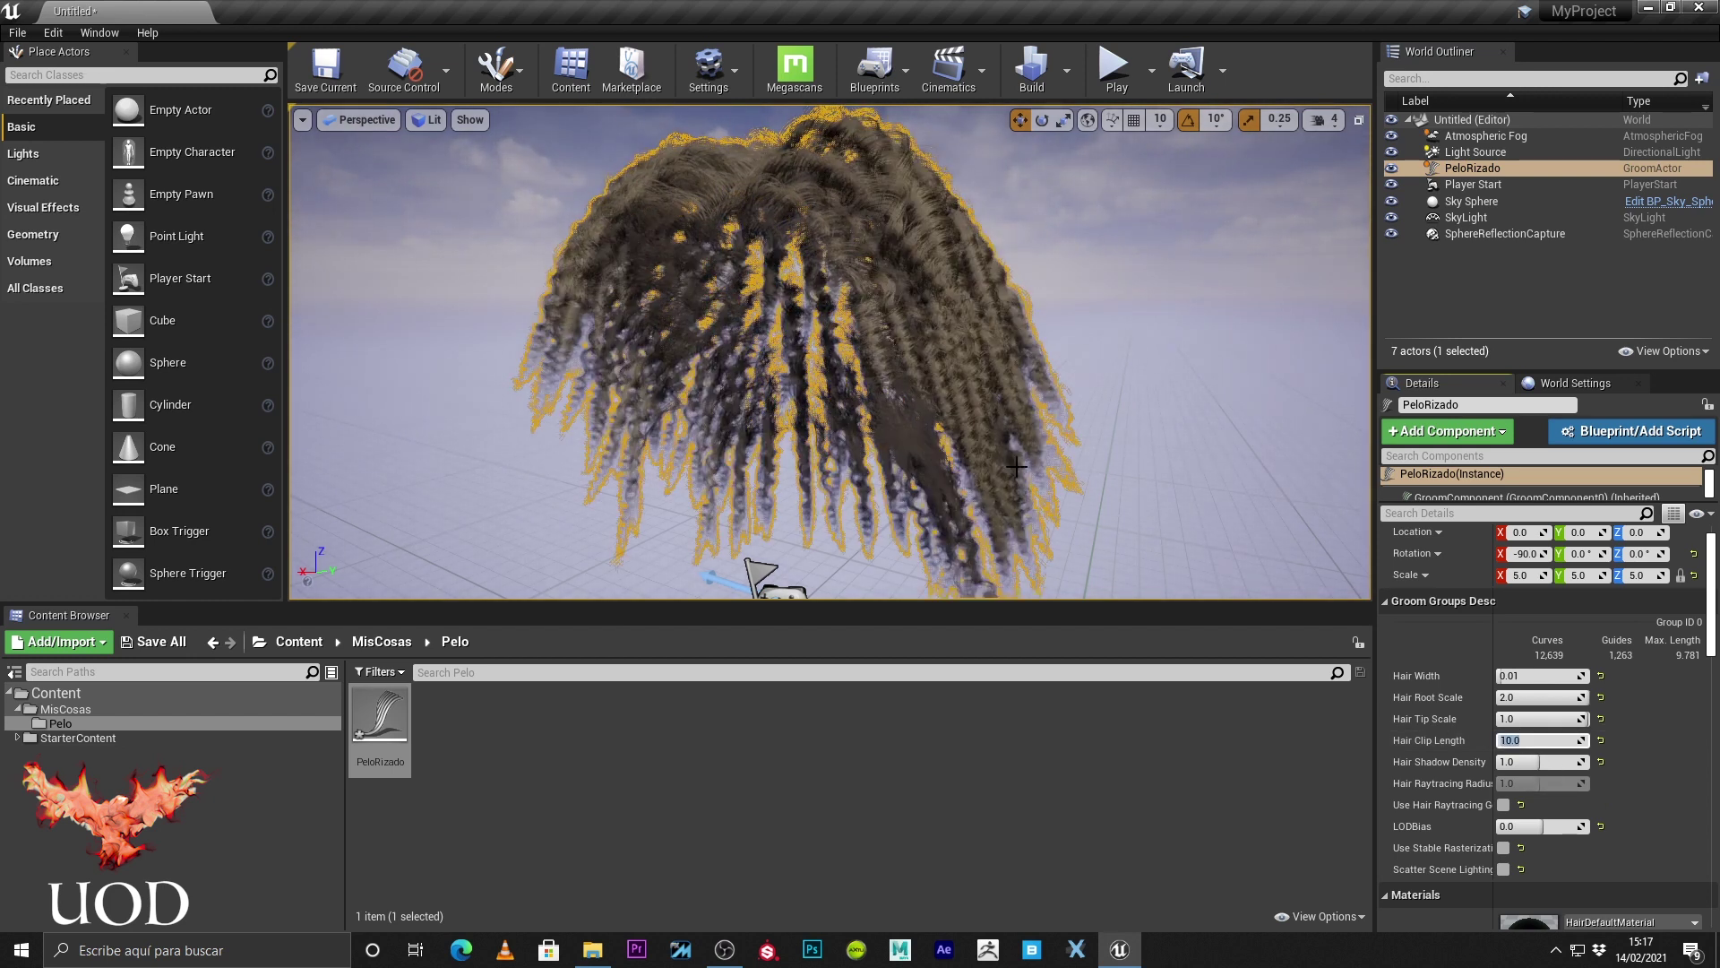
left_click(811, 233)
left_click(806, 269)
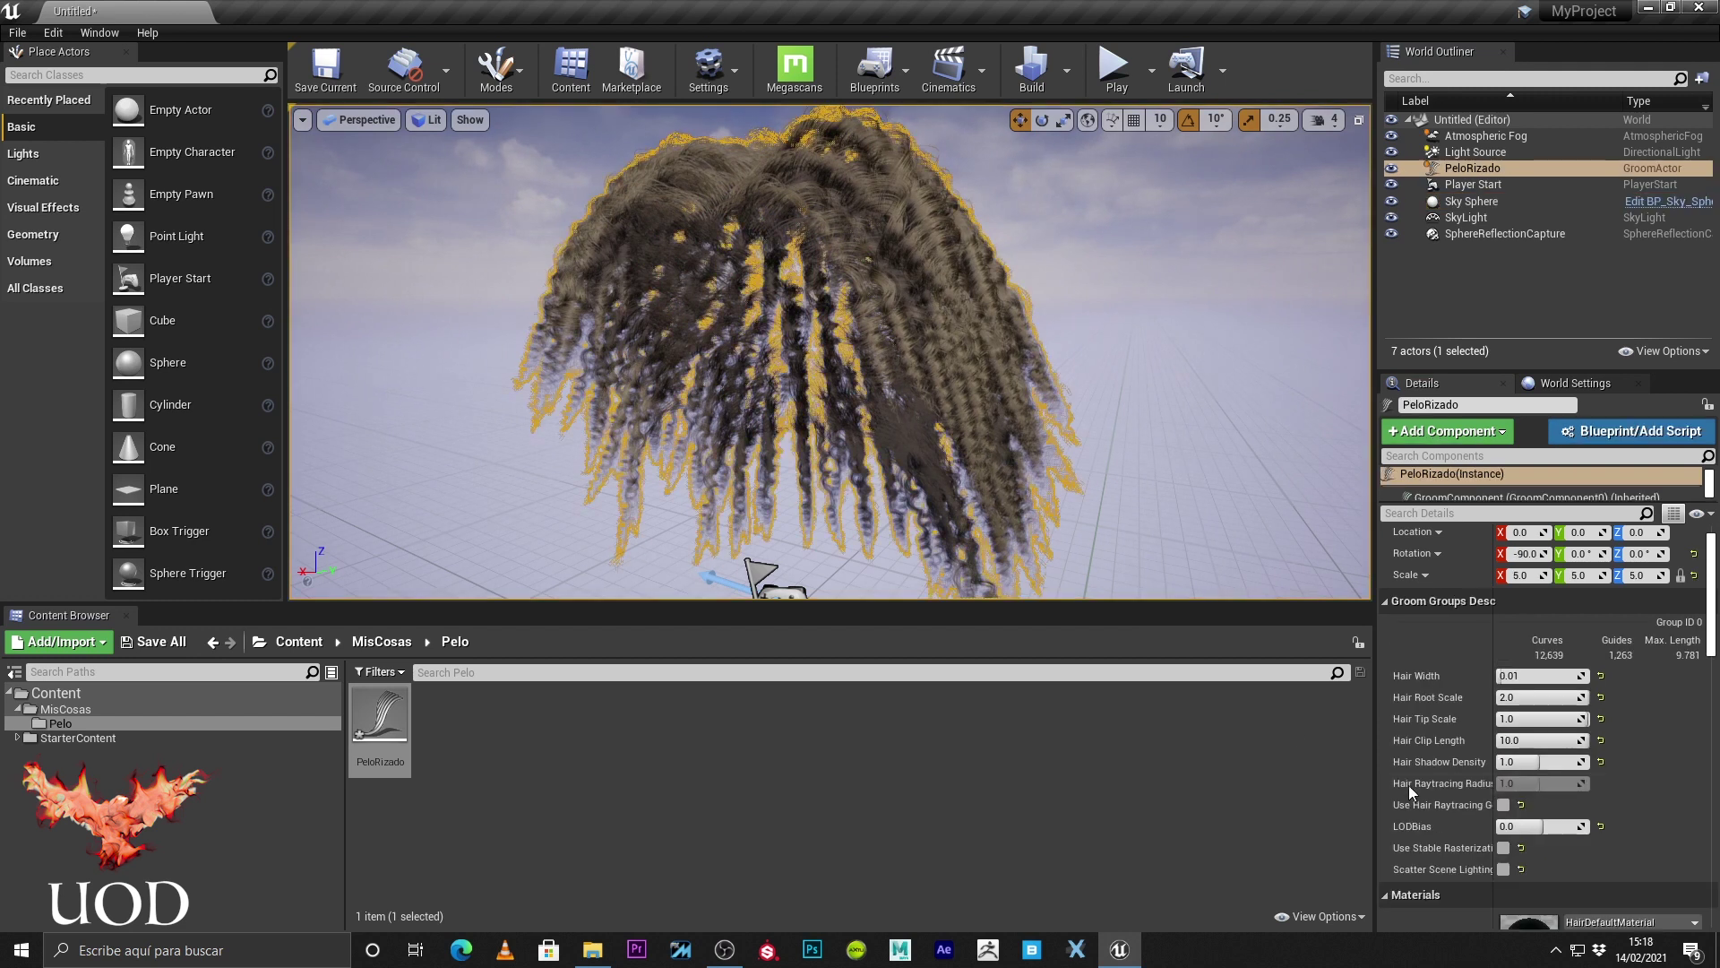
Raise Hair Shadow Density to 10.0 and check the hair's shading unselected.
left_click_drag(1509, 765, 1581, 763)
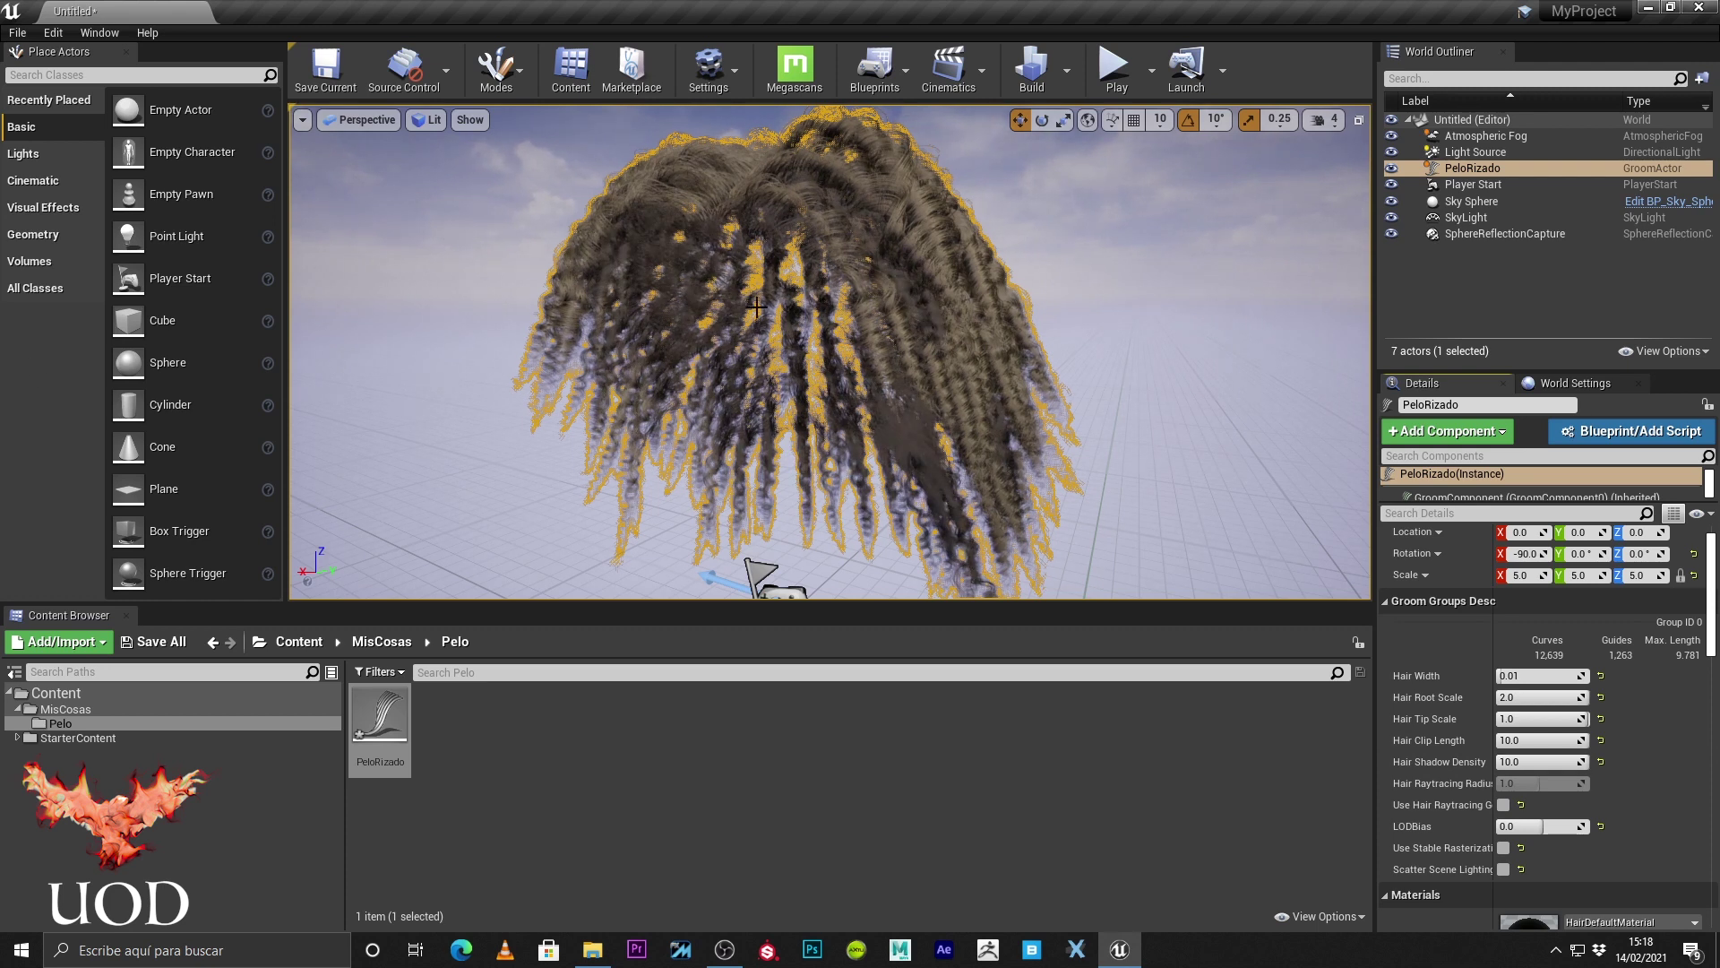
left_click(1158, 388)
left_click(1039, 320)
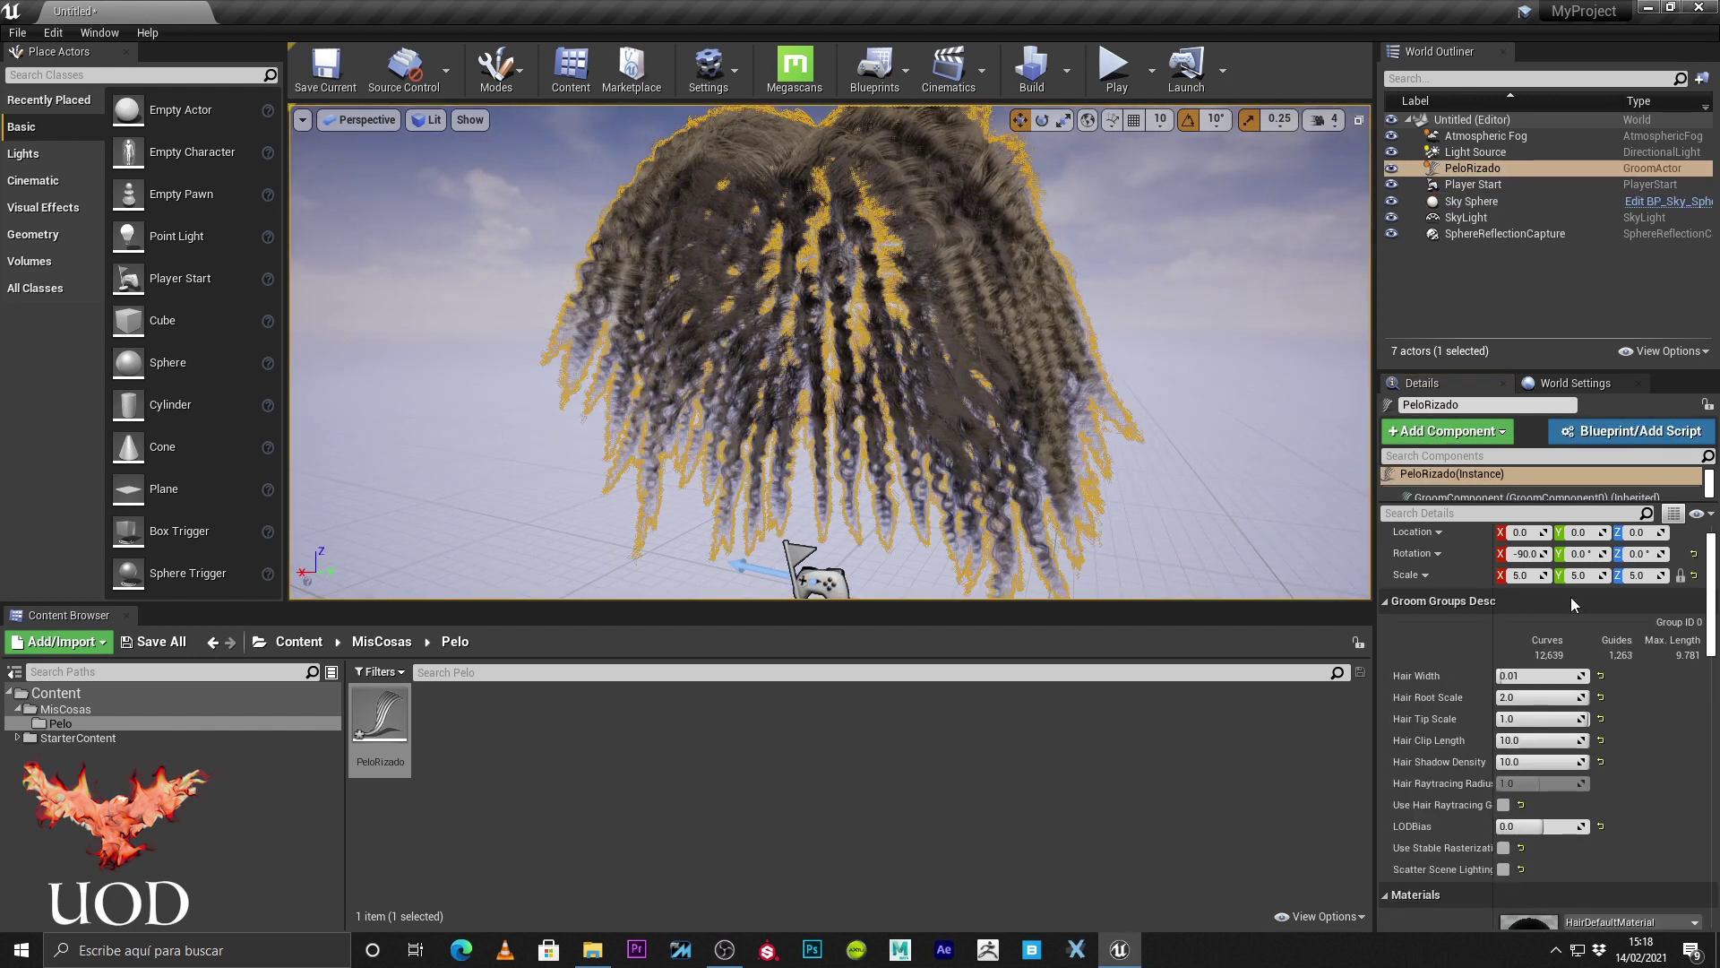
Return Hair Root Scale to 1.0 and scroll Details down to Materials.
left_click(1534, 698)
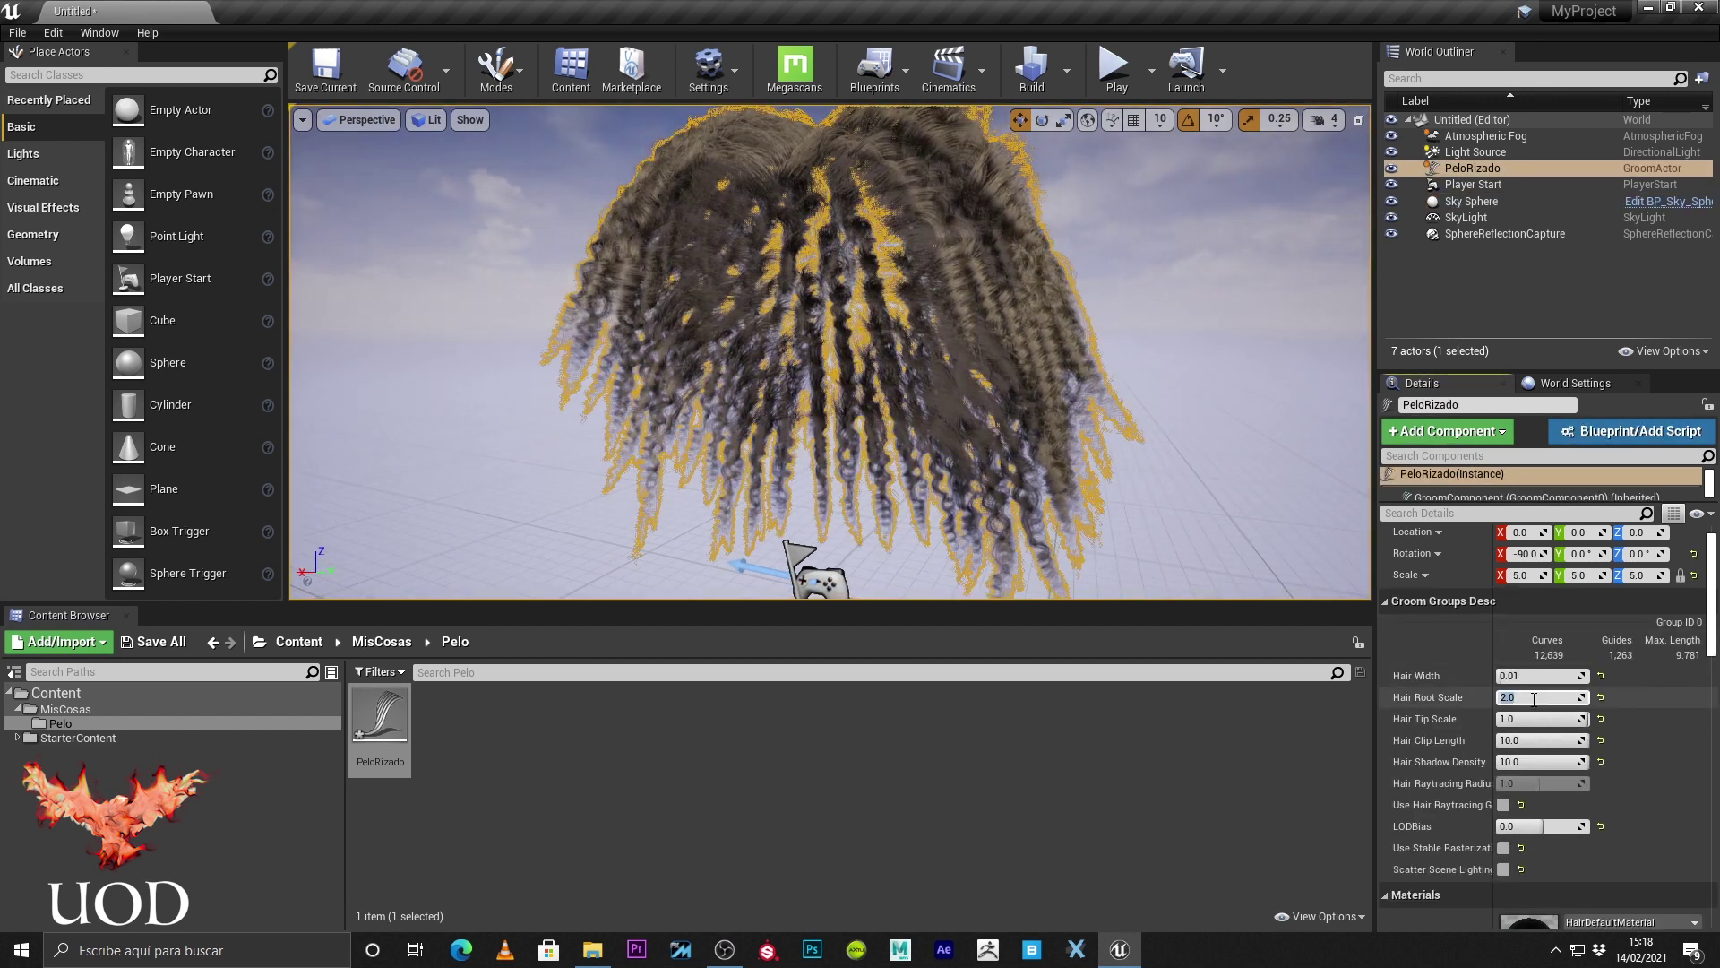
left_click(1152, 292)
right_click_drag(1152, 292, 1152, 292)
left_click(917, 422)
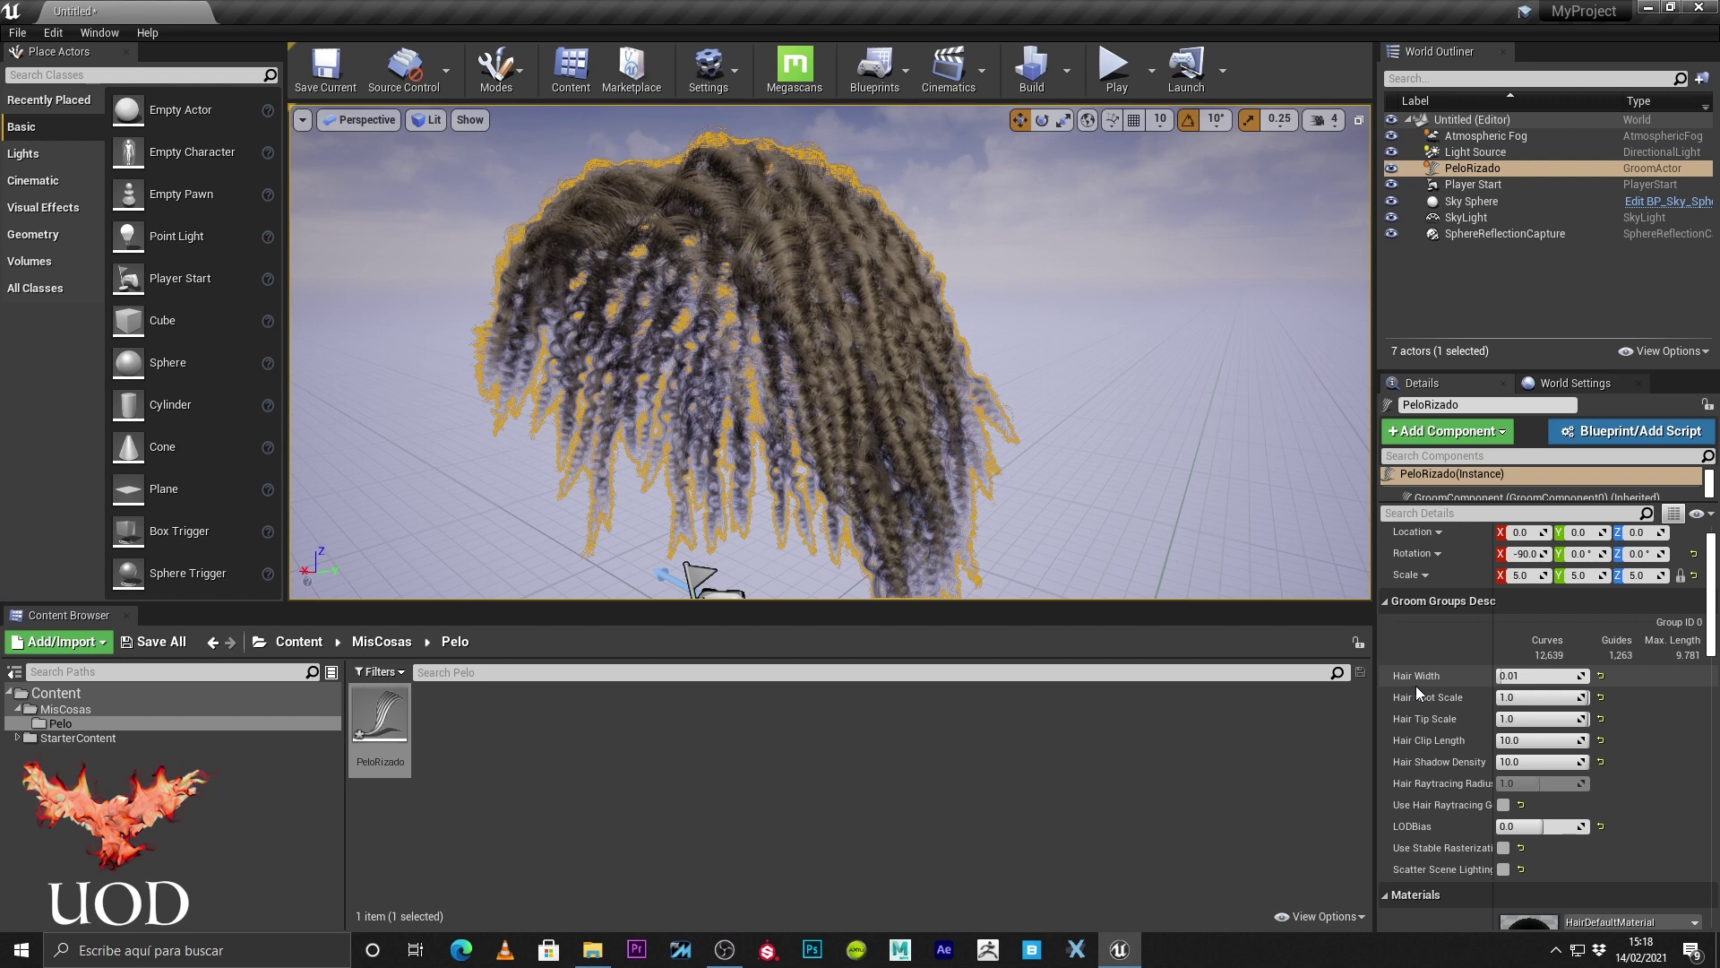
scroll(1450, 686, "down", 1)
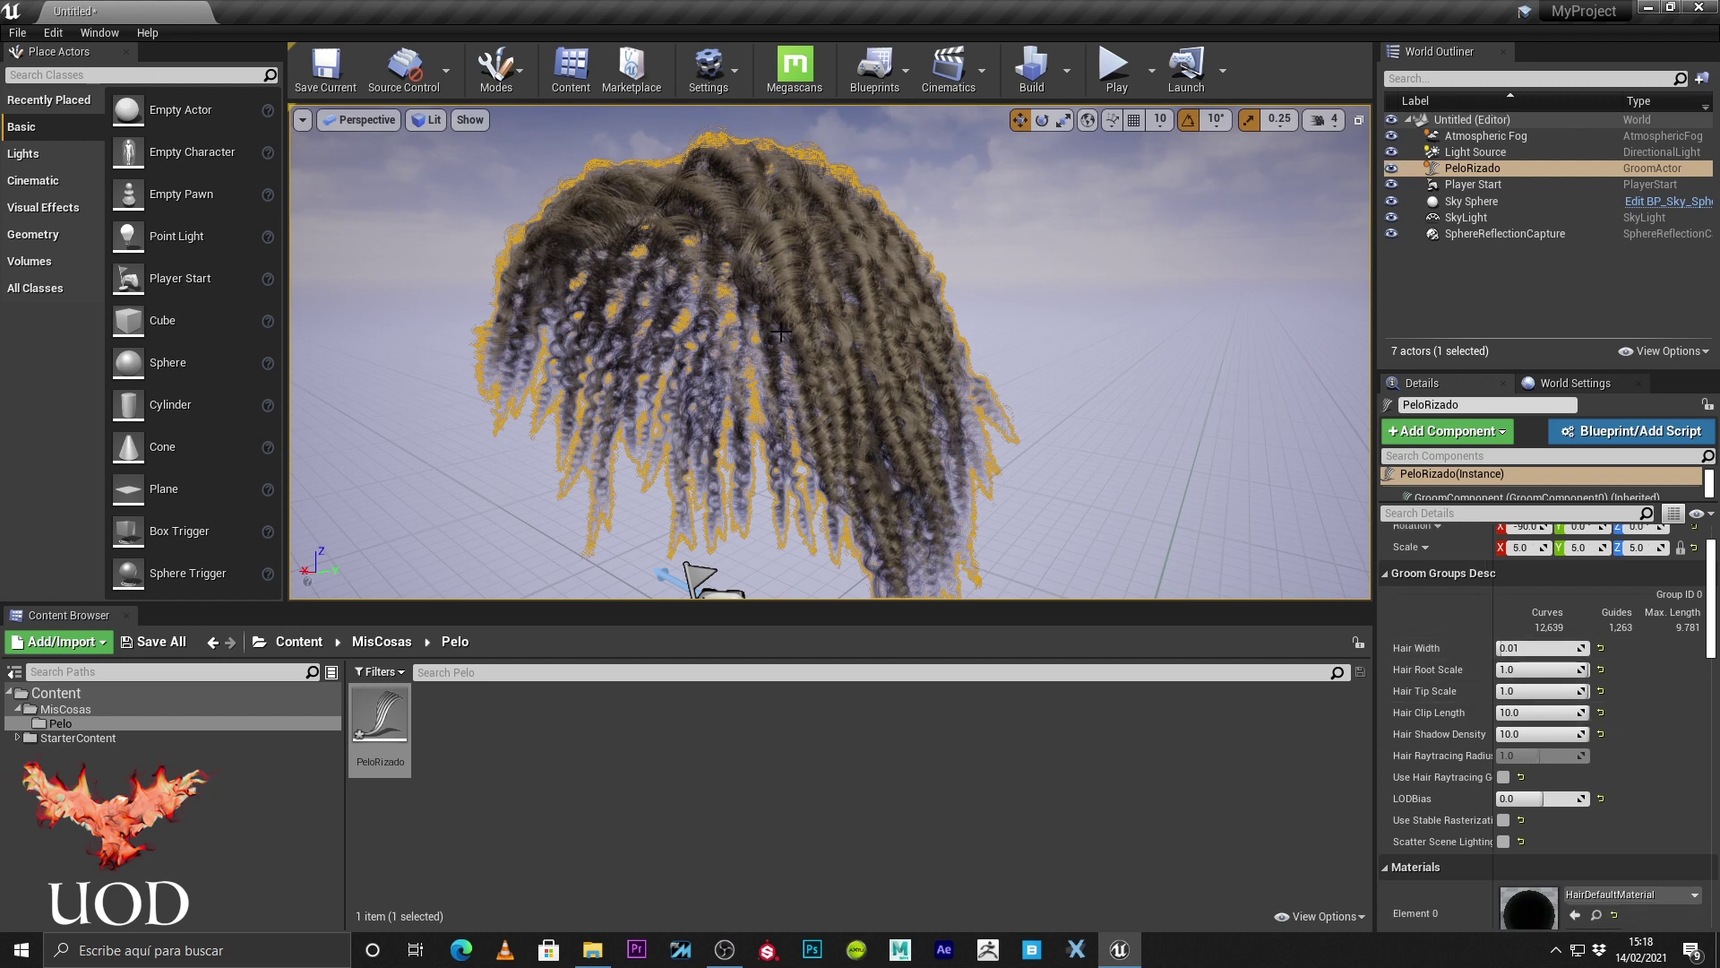
scroll(1433, 637, "down", 2)
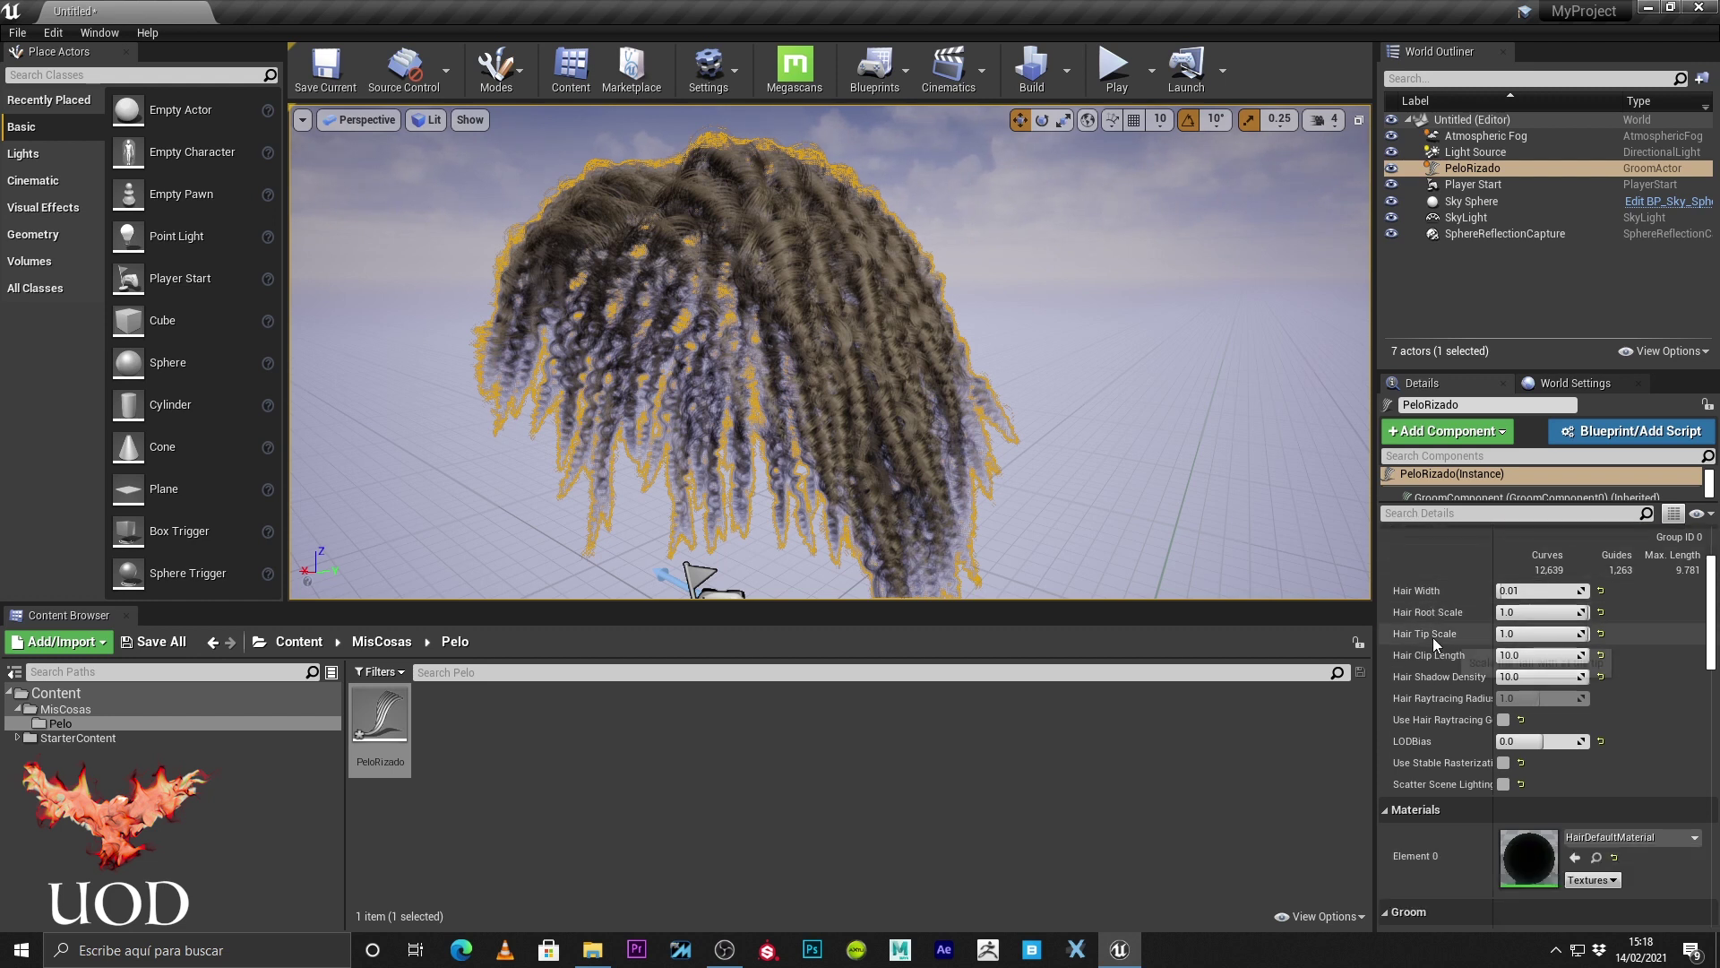
scroll(1432, 637, "down", 2)
Open HairDefaultMaterial in a floating editor window placed beside the hair view.
double_click(1526, 790)
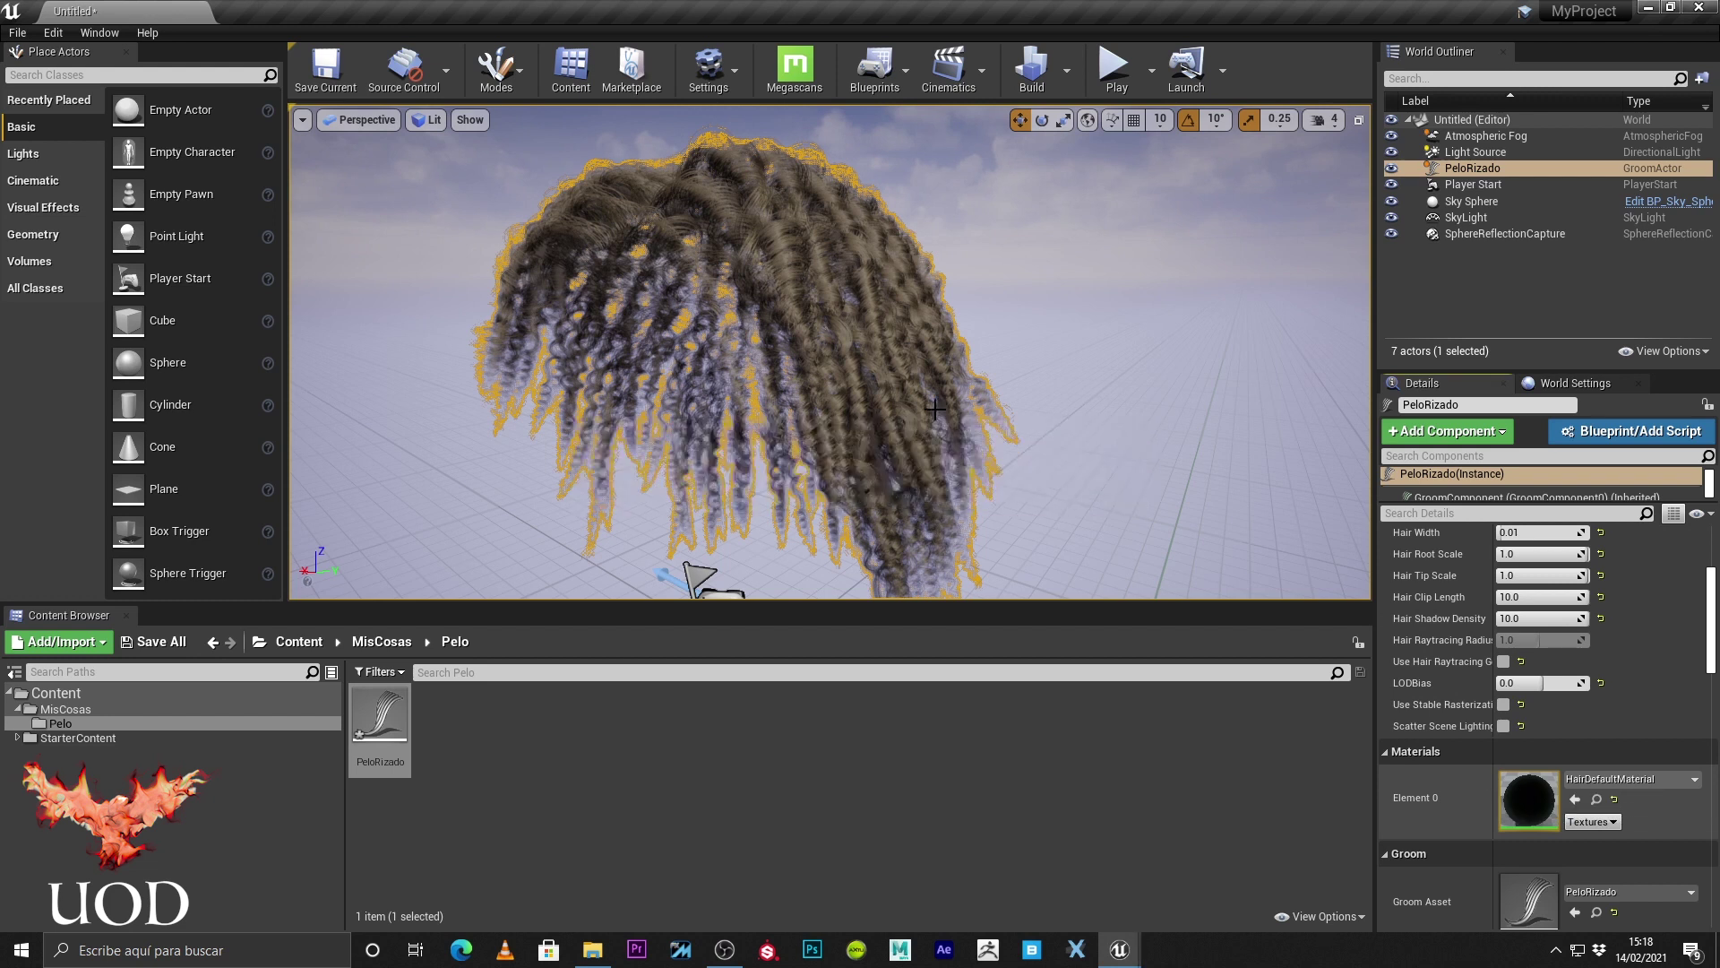
mouse_move(166, 9)
left_mouse_down()
mouse_move(865, 285)
mouse_move(865, 240)
left_mouse_up()
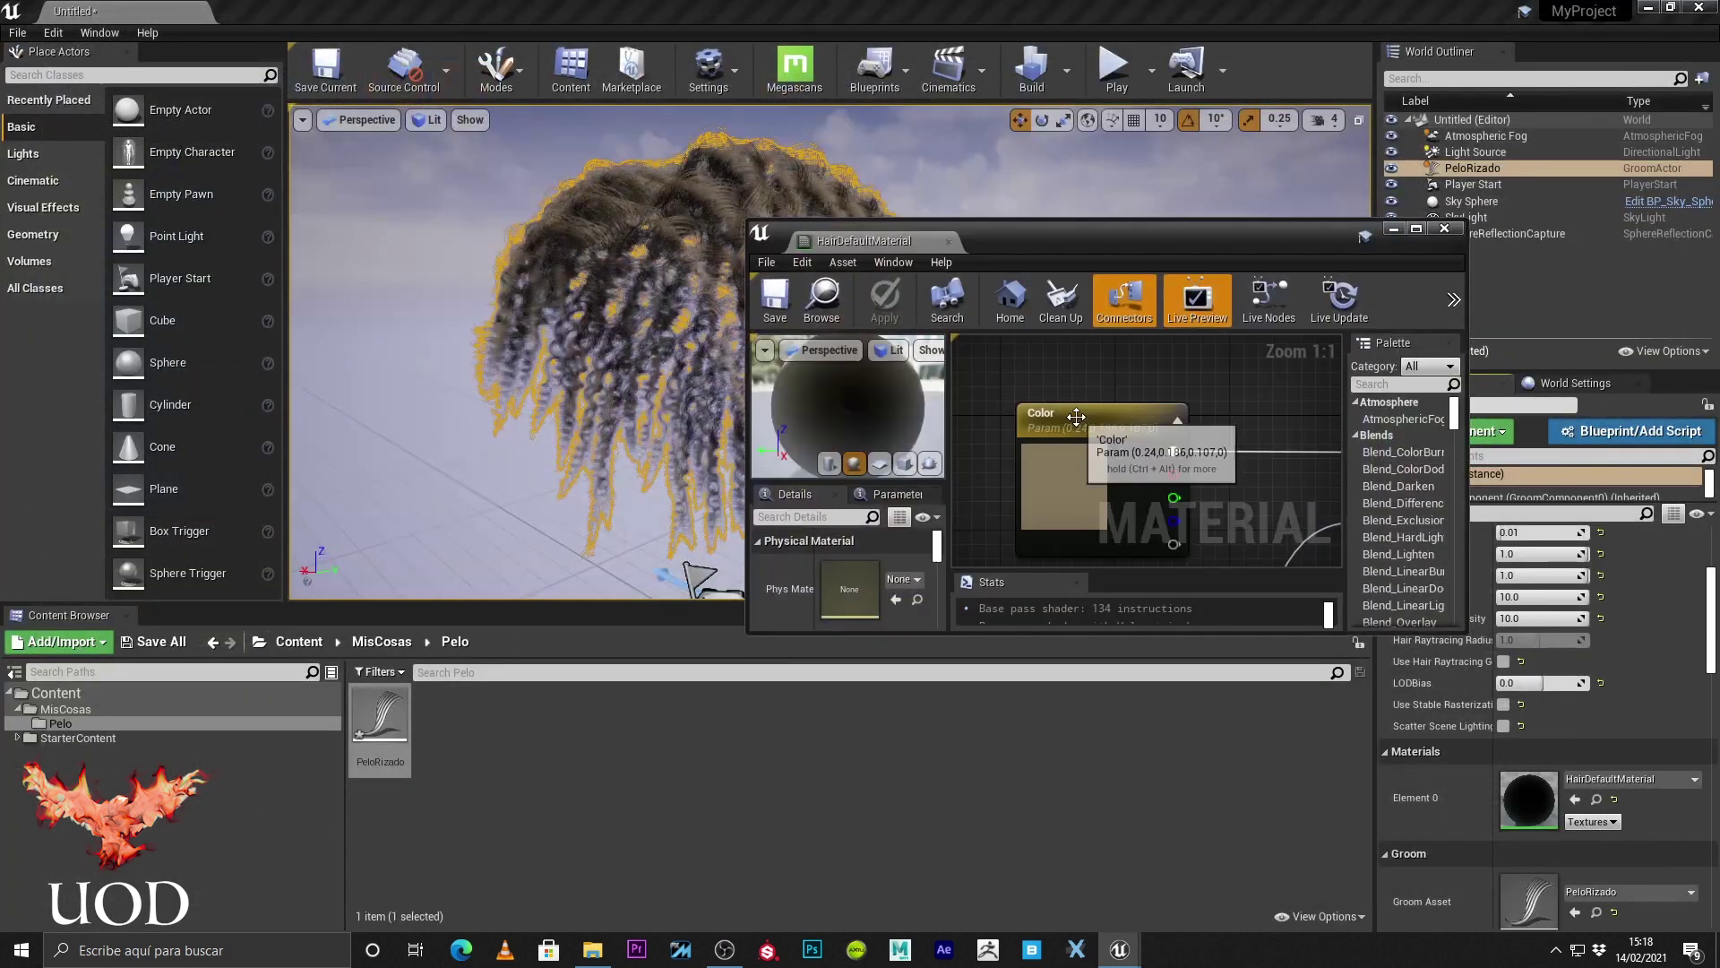
left_click_drag(1252, 631, 1275, 933)
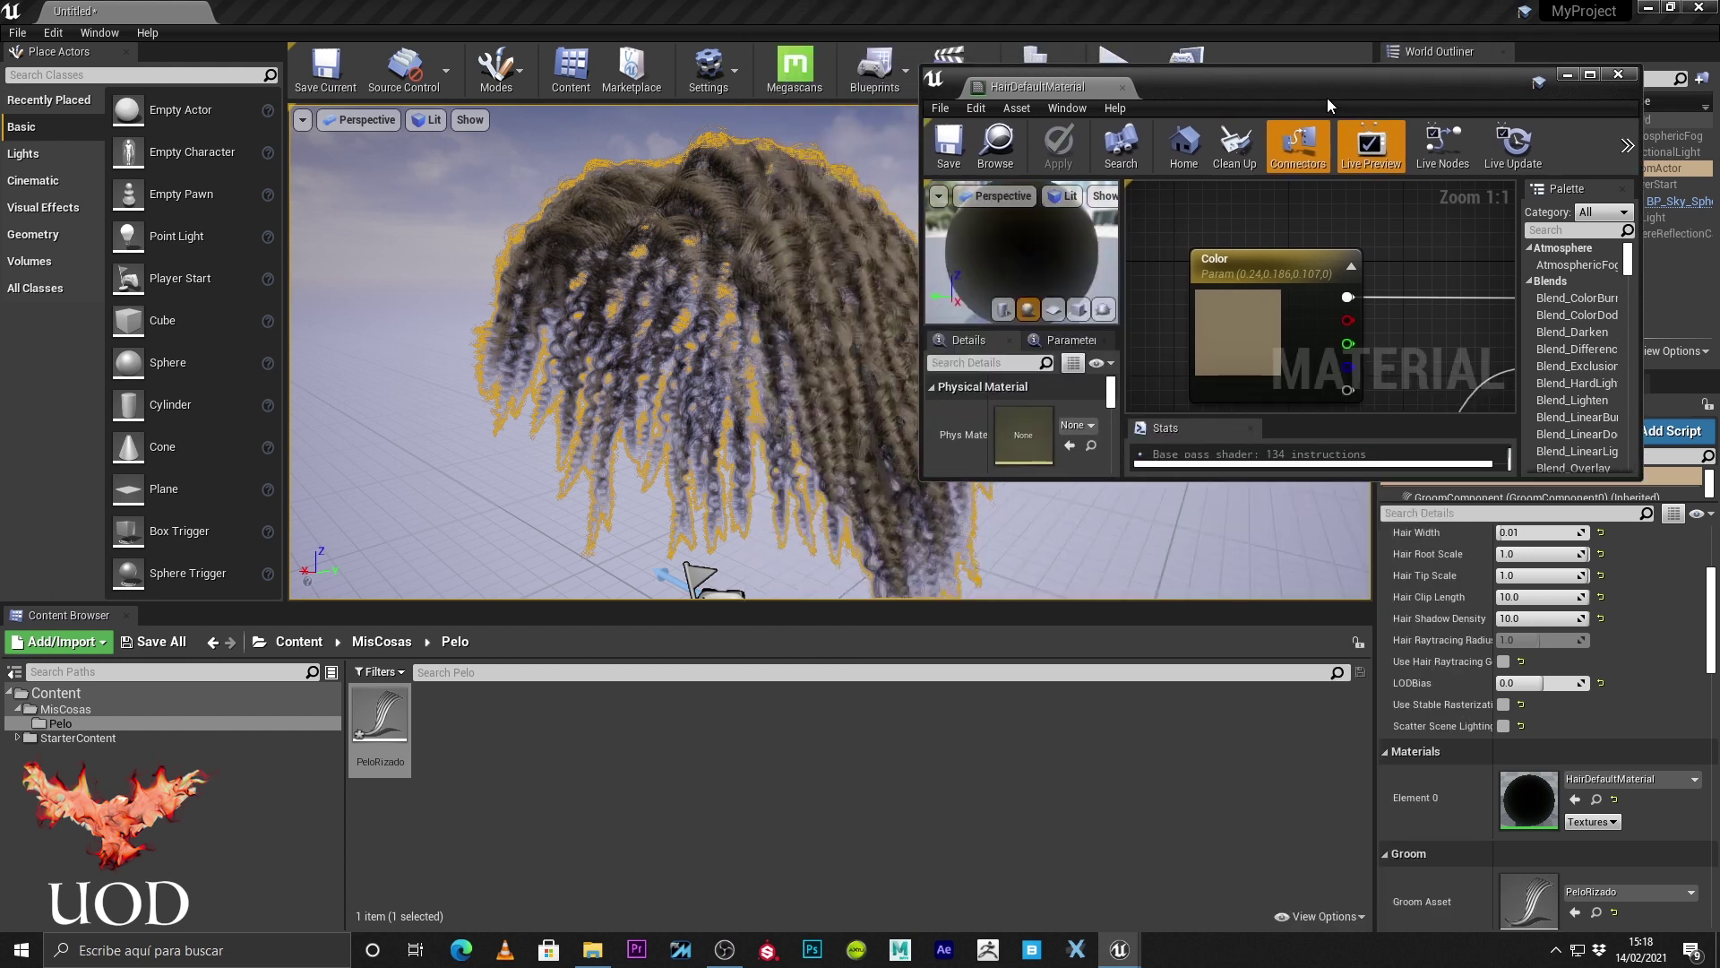
left_click_drag(1169, 36, 564, 140)
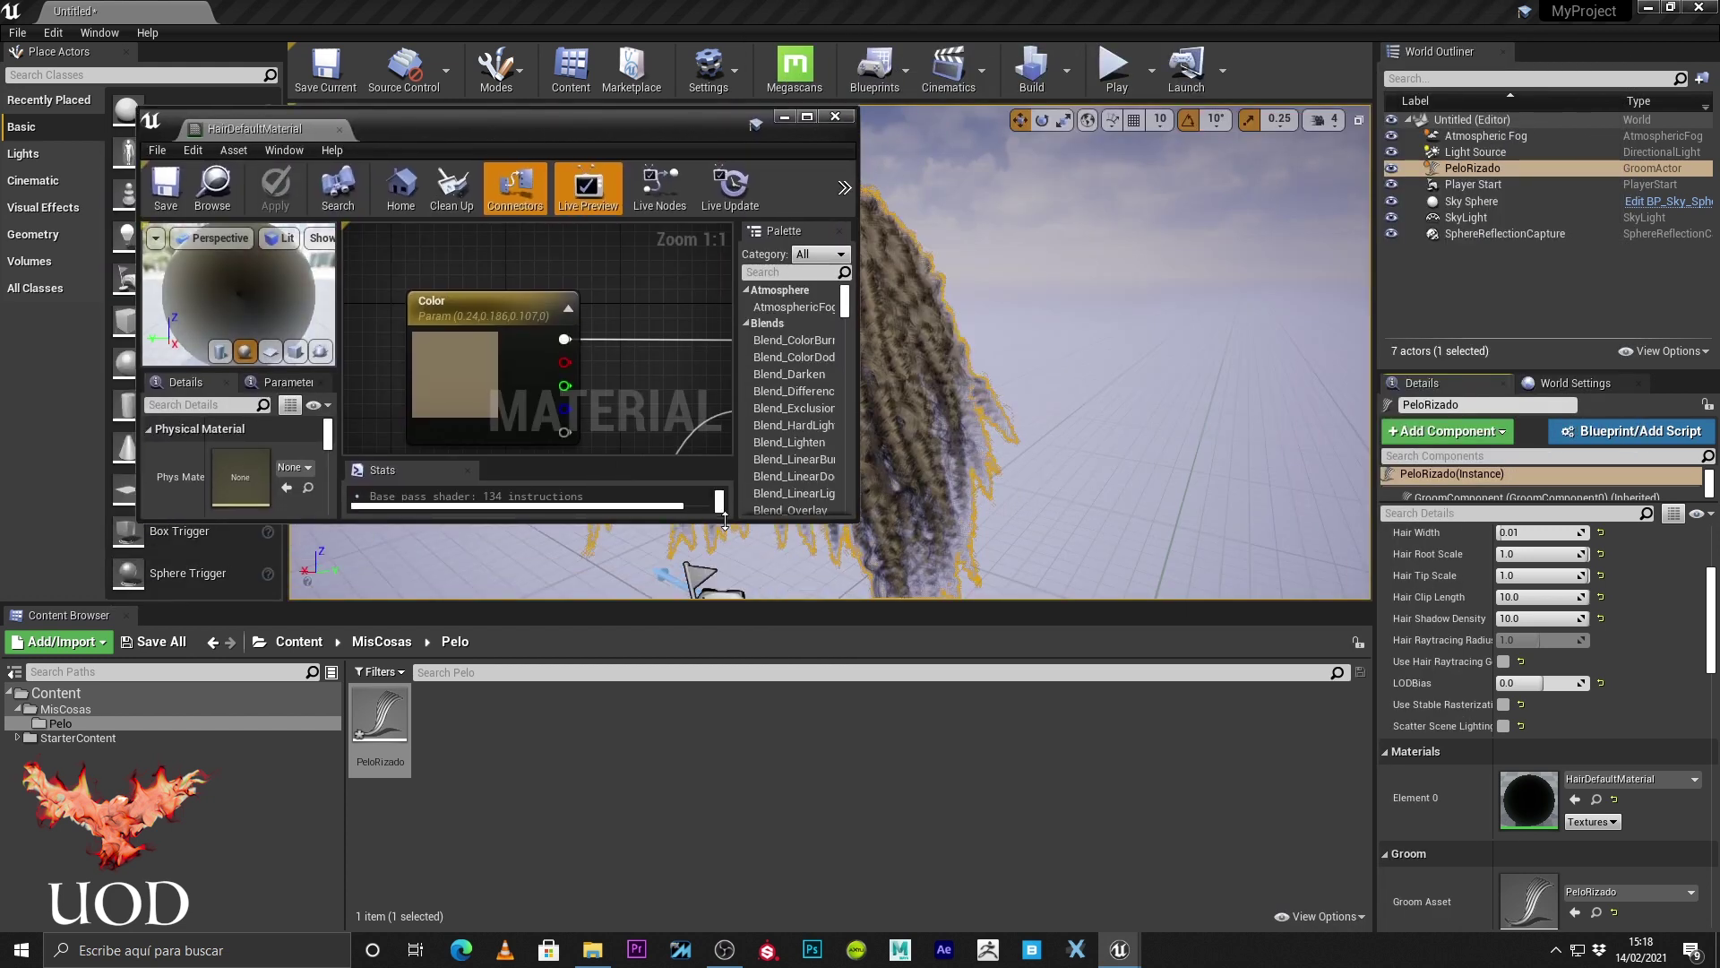
left_click_drag(720, 520, 720, 874)
left_click_drag(575, 121, 1432, 104)
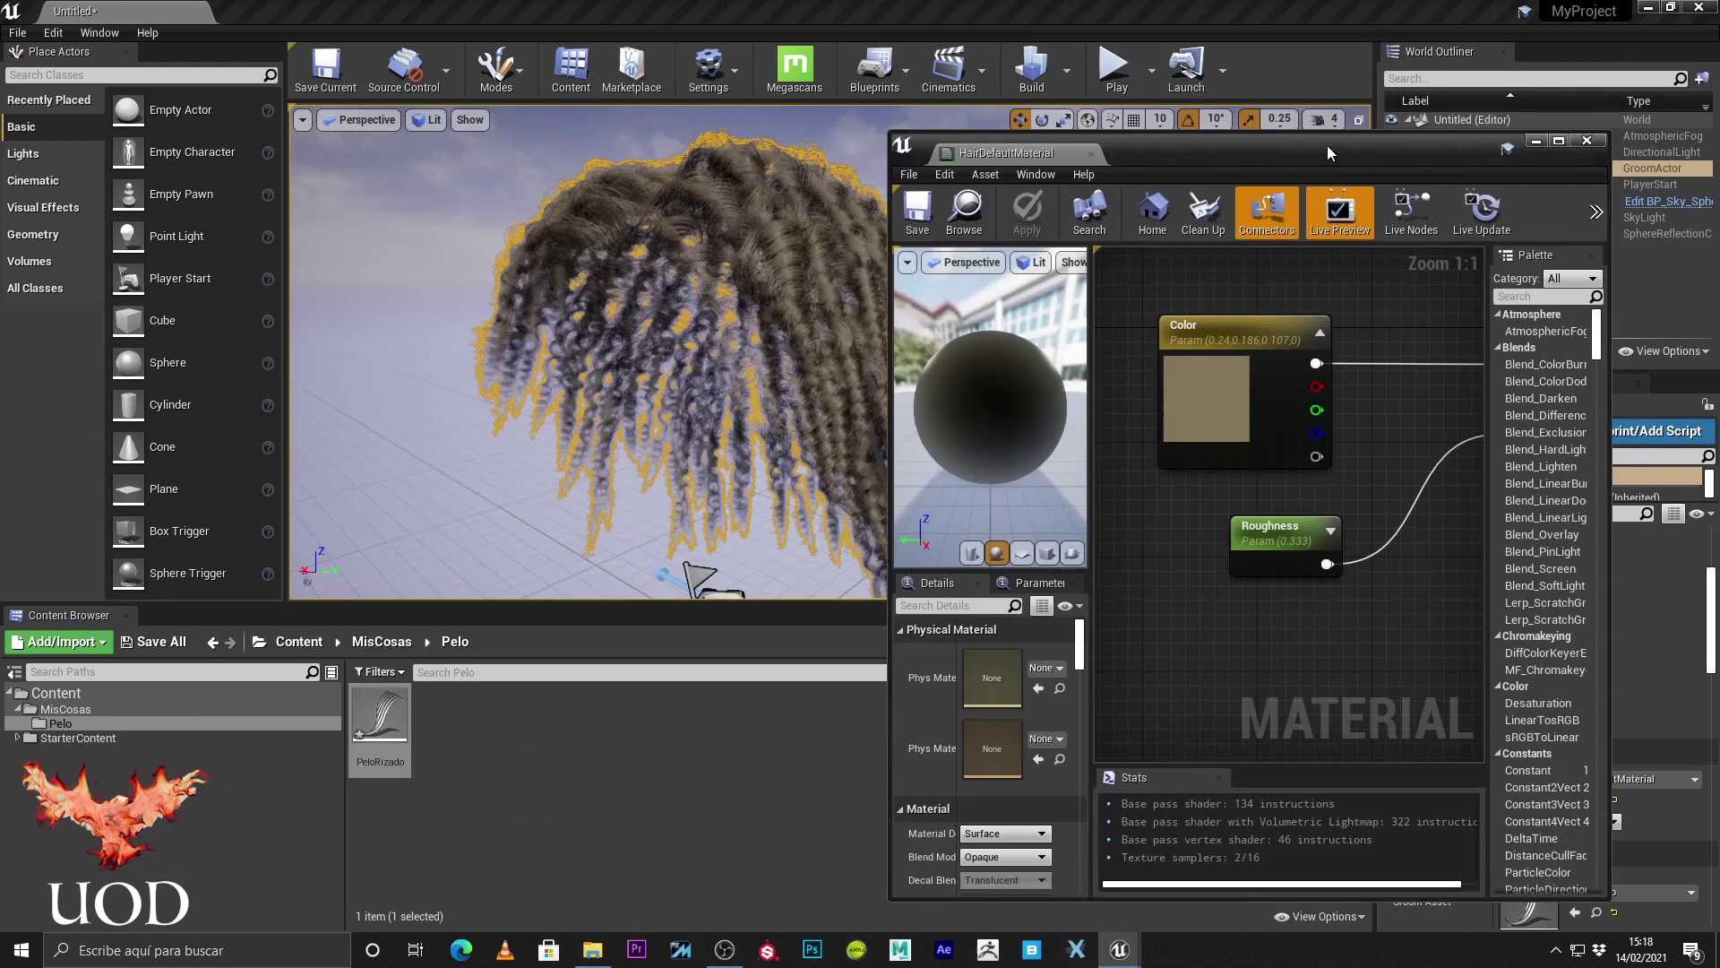
Try Roughness parameter values of 1.0 and then 0.1.
left_click(1377, 499)
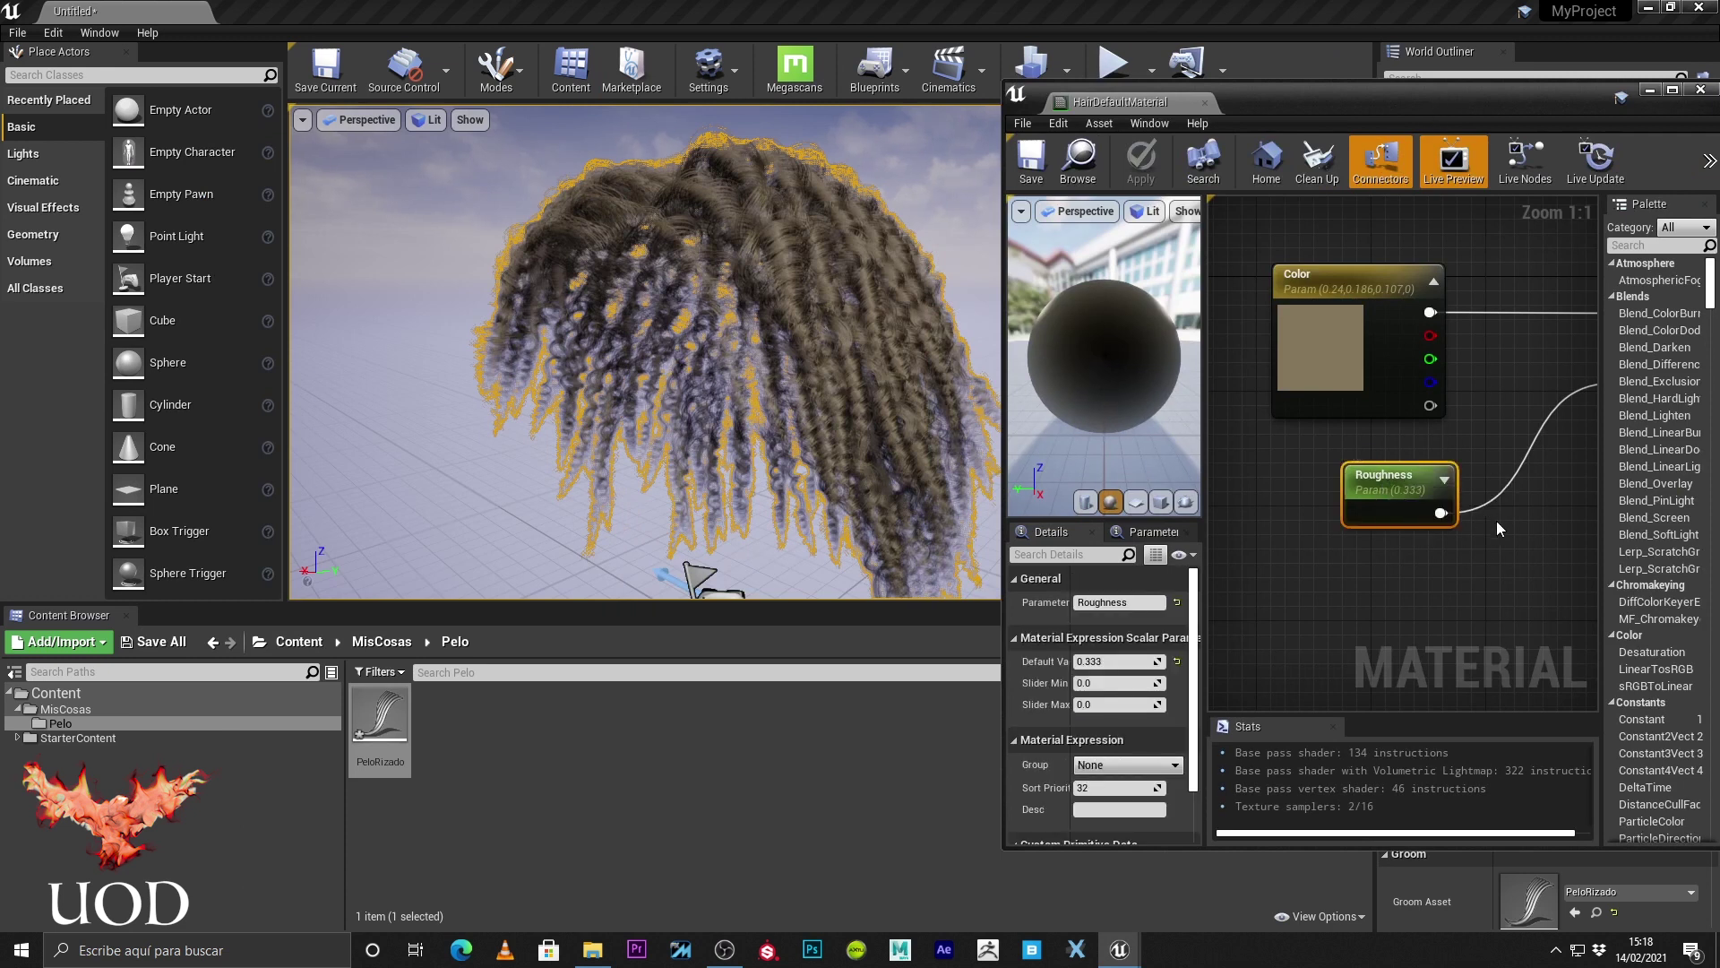
right_click_drag(1496, 519, 1341, 508)
scroll(1340, 507, "down", 1)
scroll(1340, 508, "down", 2)
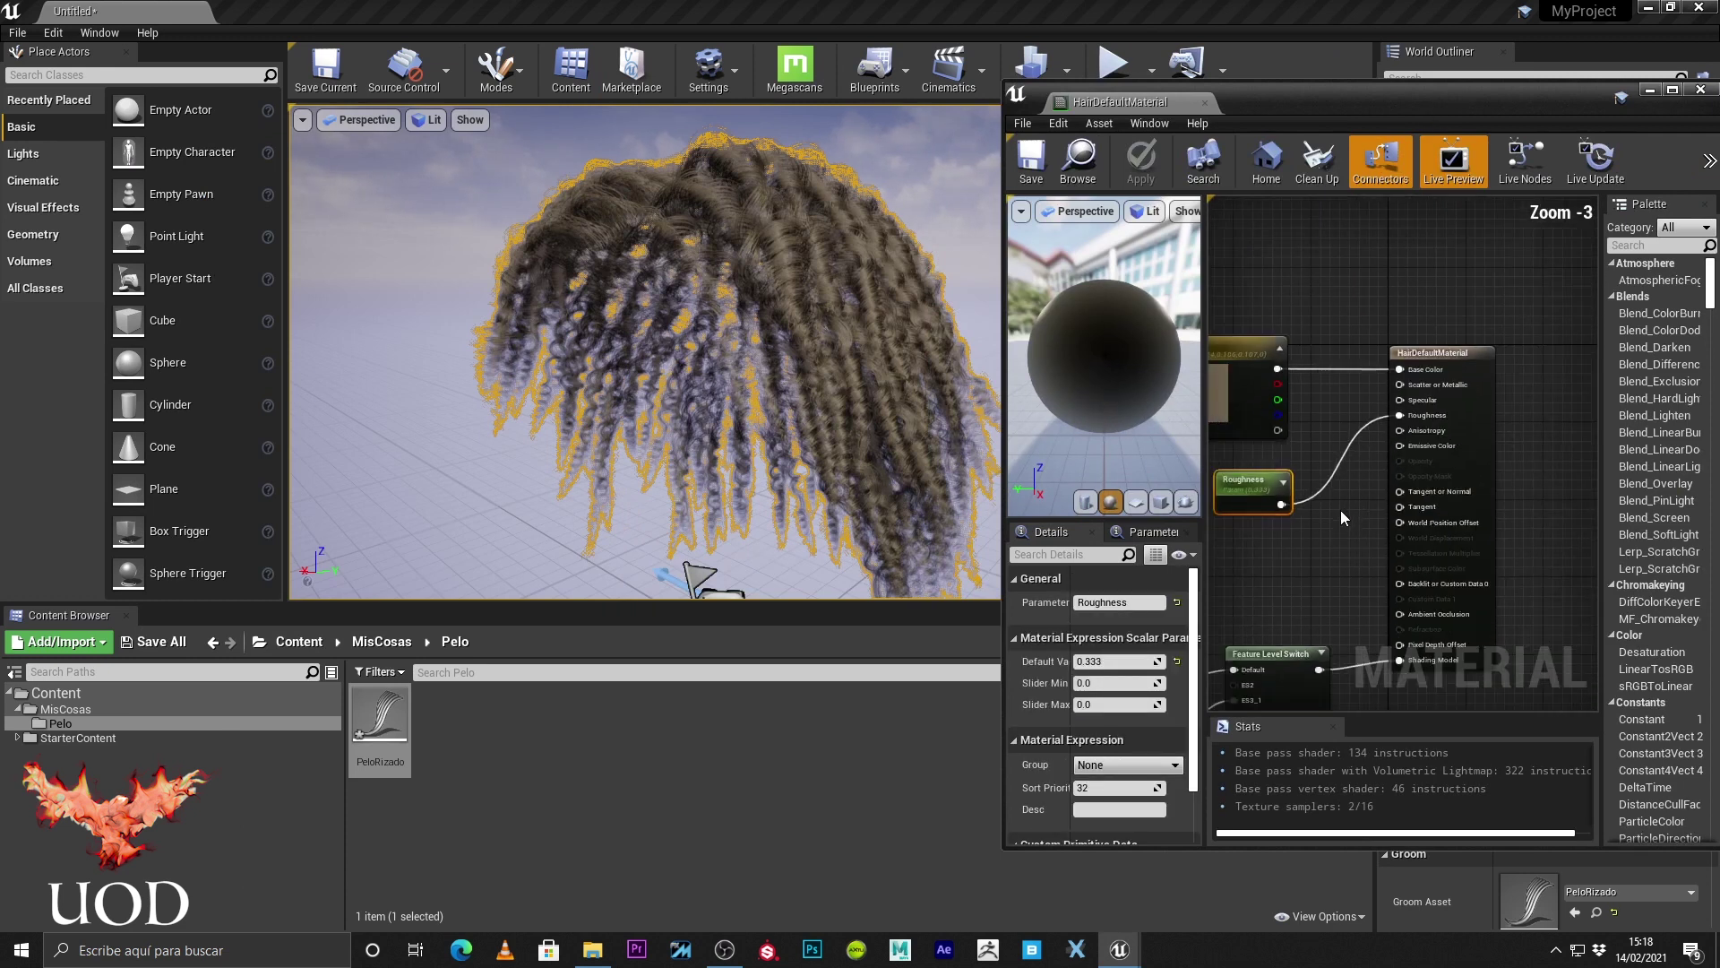
scroll(1340, 509, "down", 1)
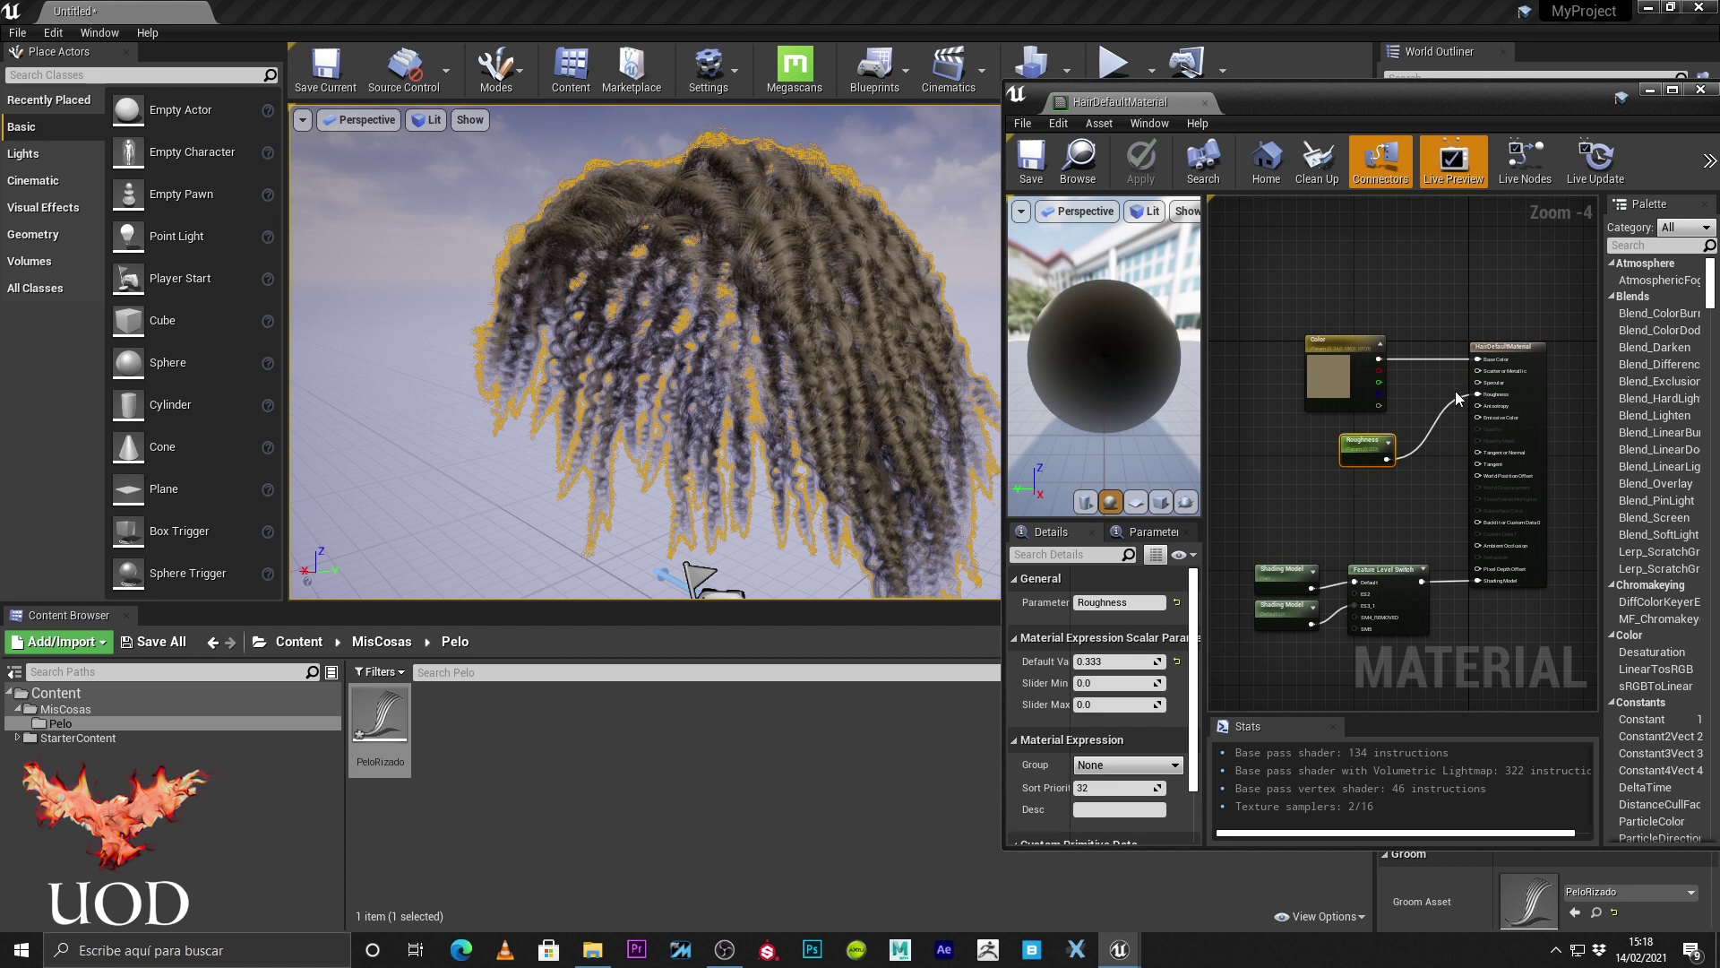
left_click(1112, 660)
type("1")
key("Return")
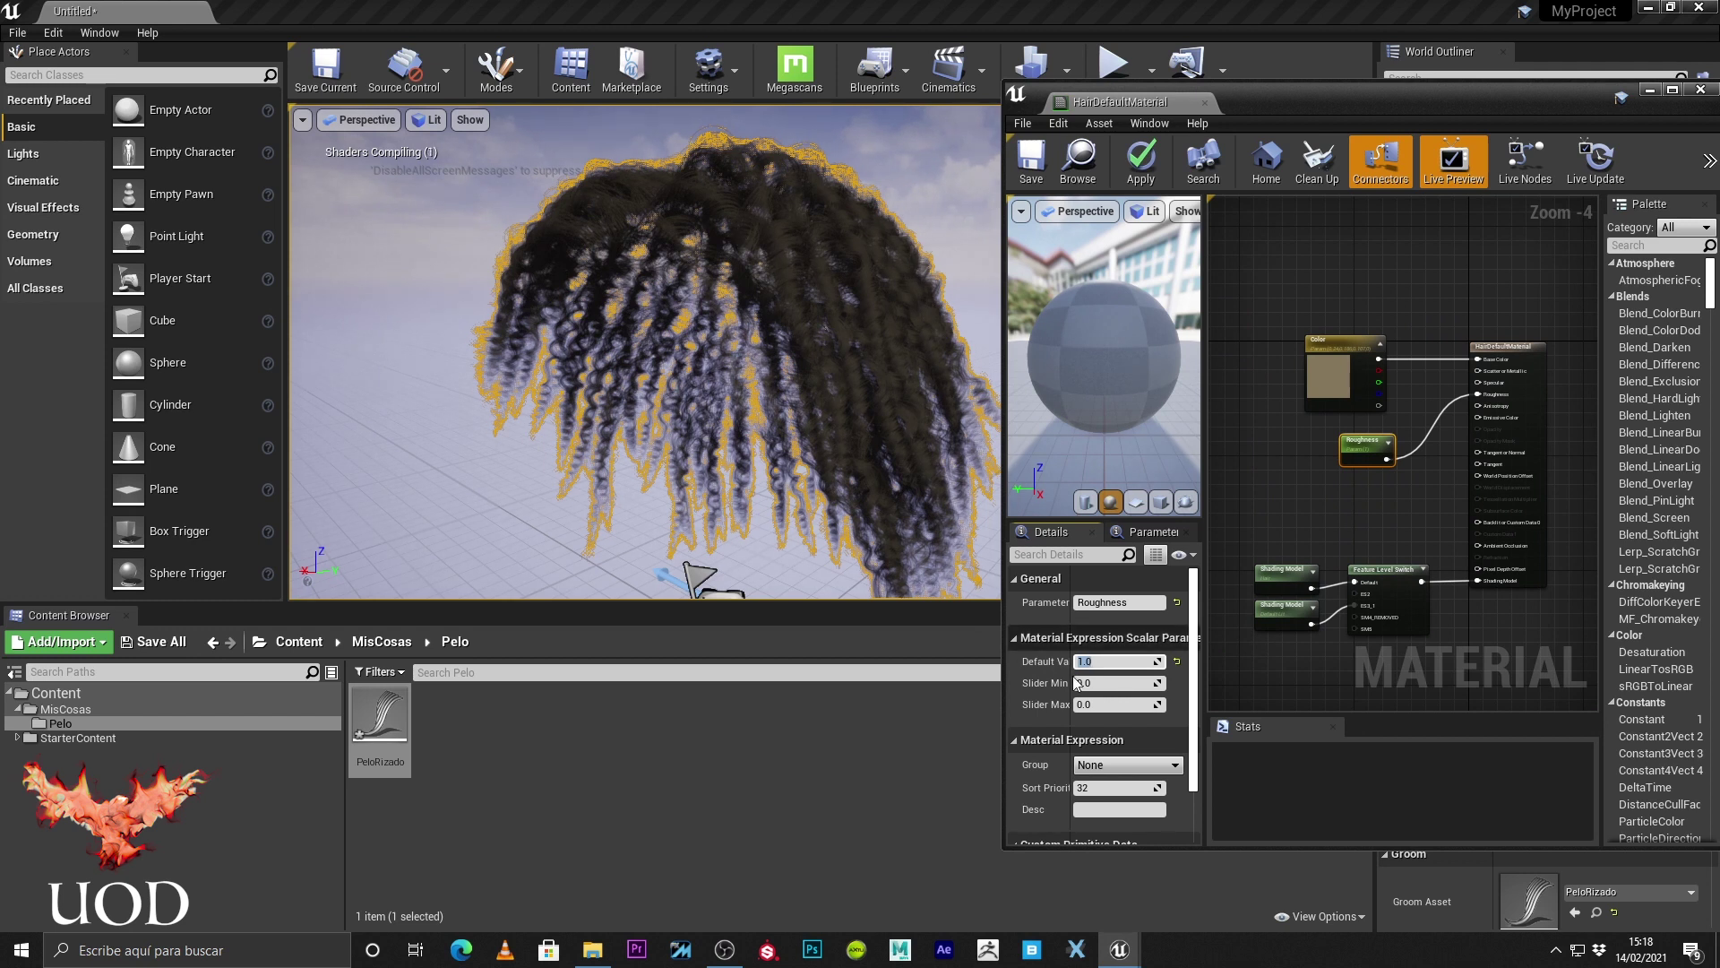
type("0.1")
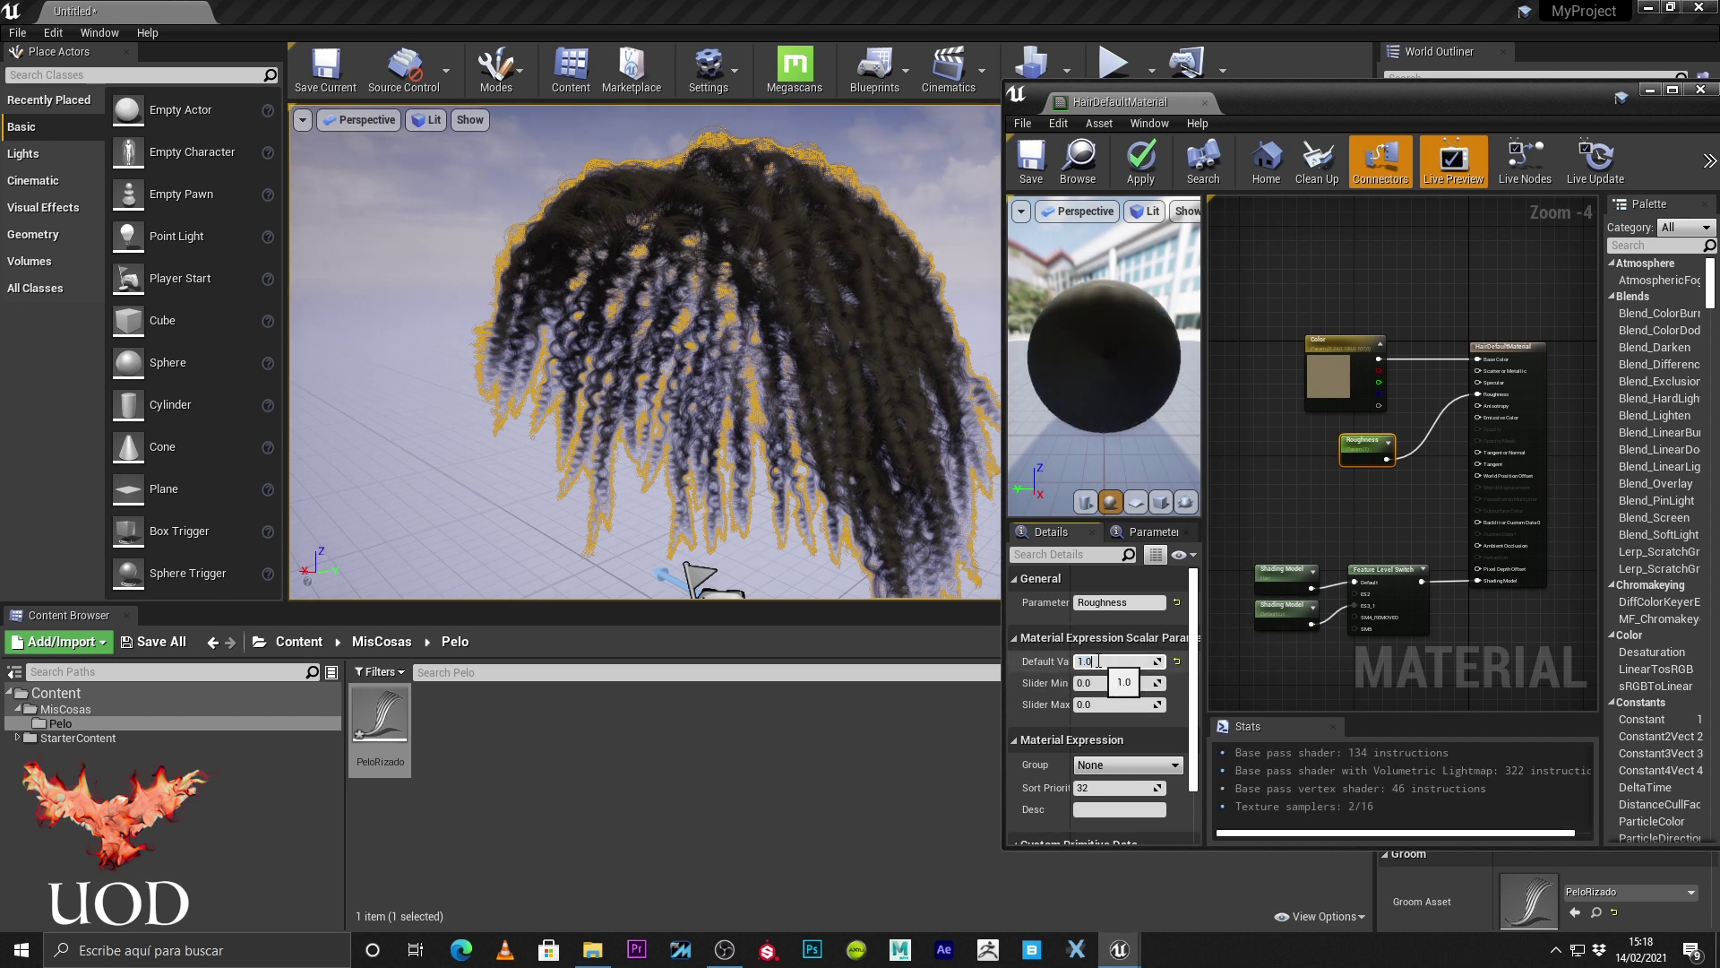
key("Return")
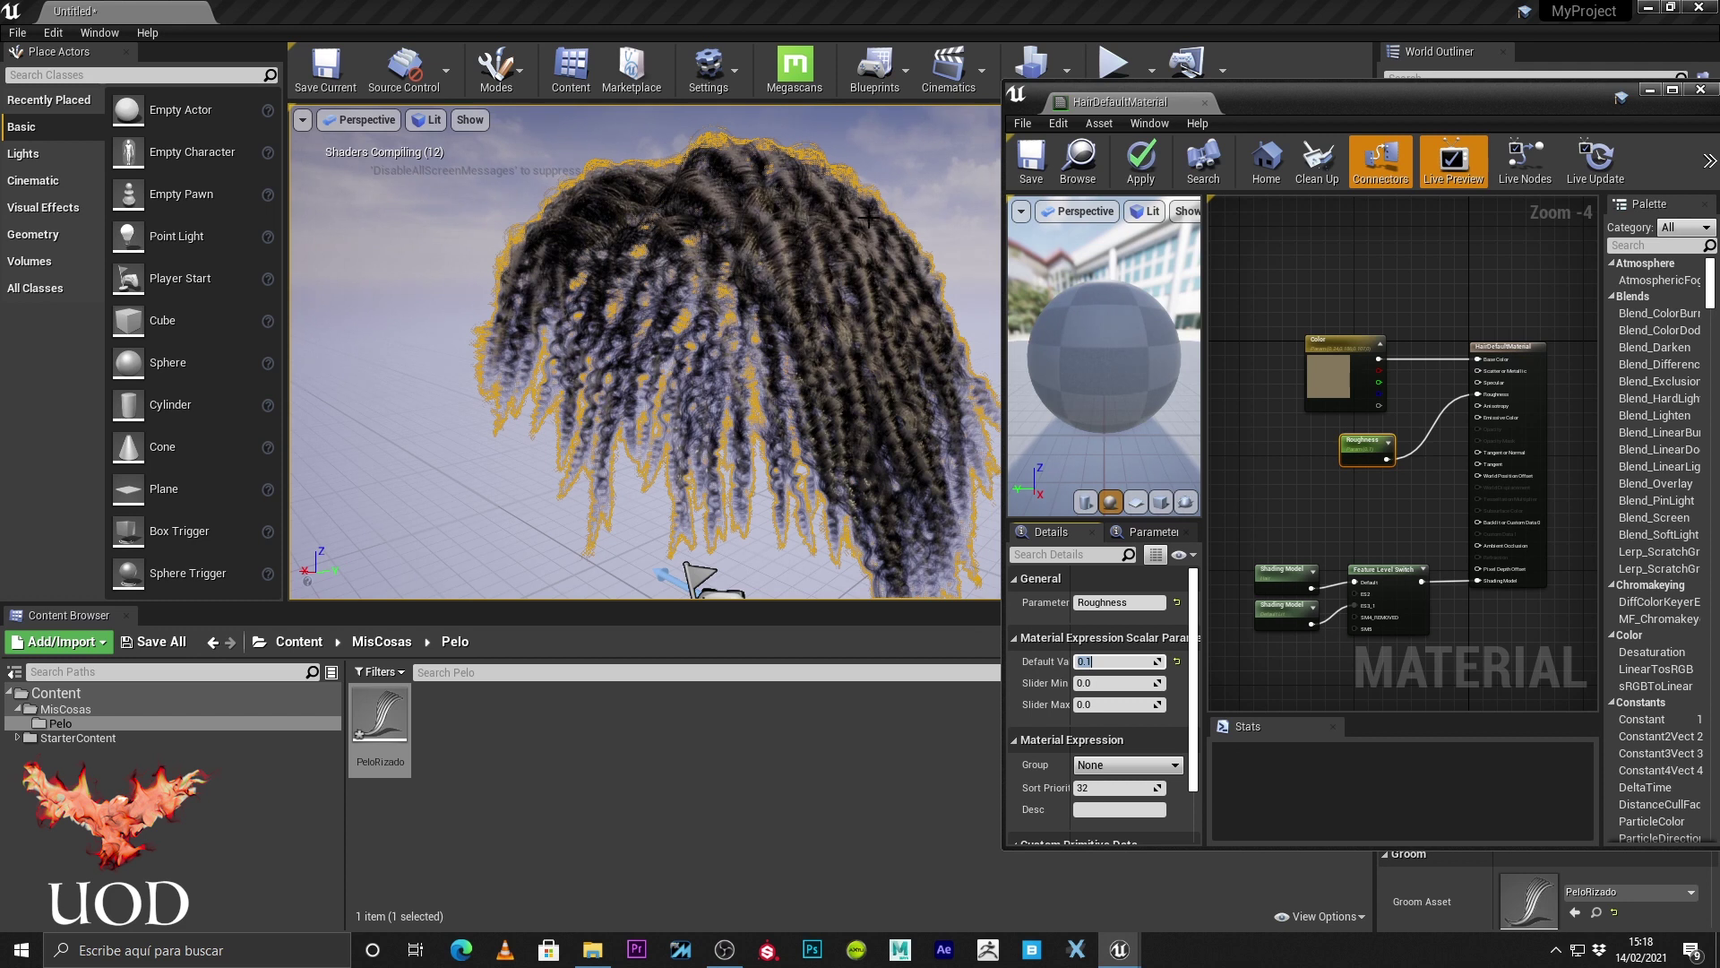
Judge the hair from a new angle and settle Roughness at 0.25.
left_click(956, 218)
right_click_drag(956, 218, 956, 218)
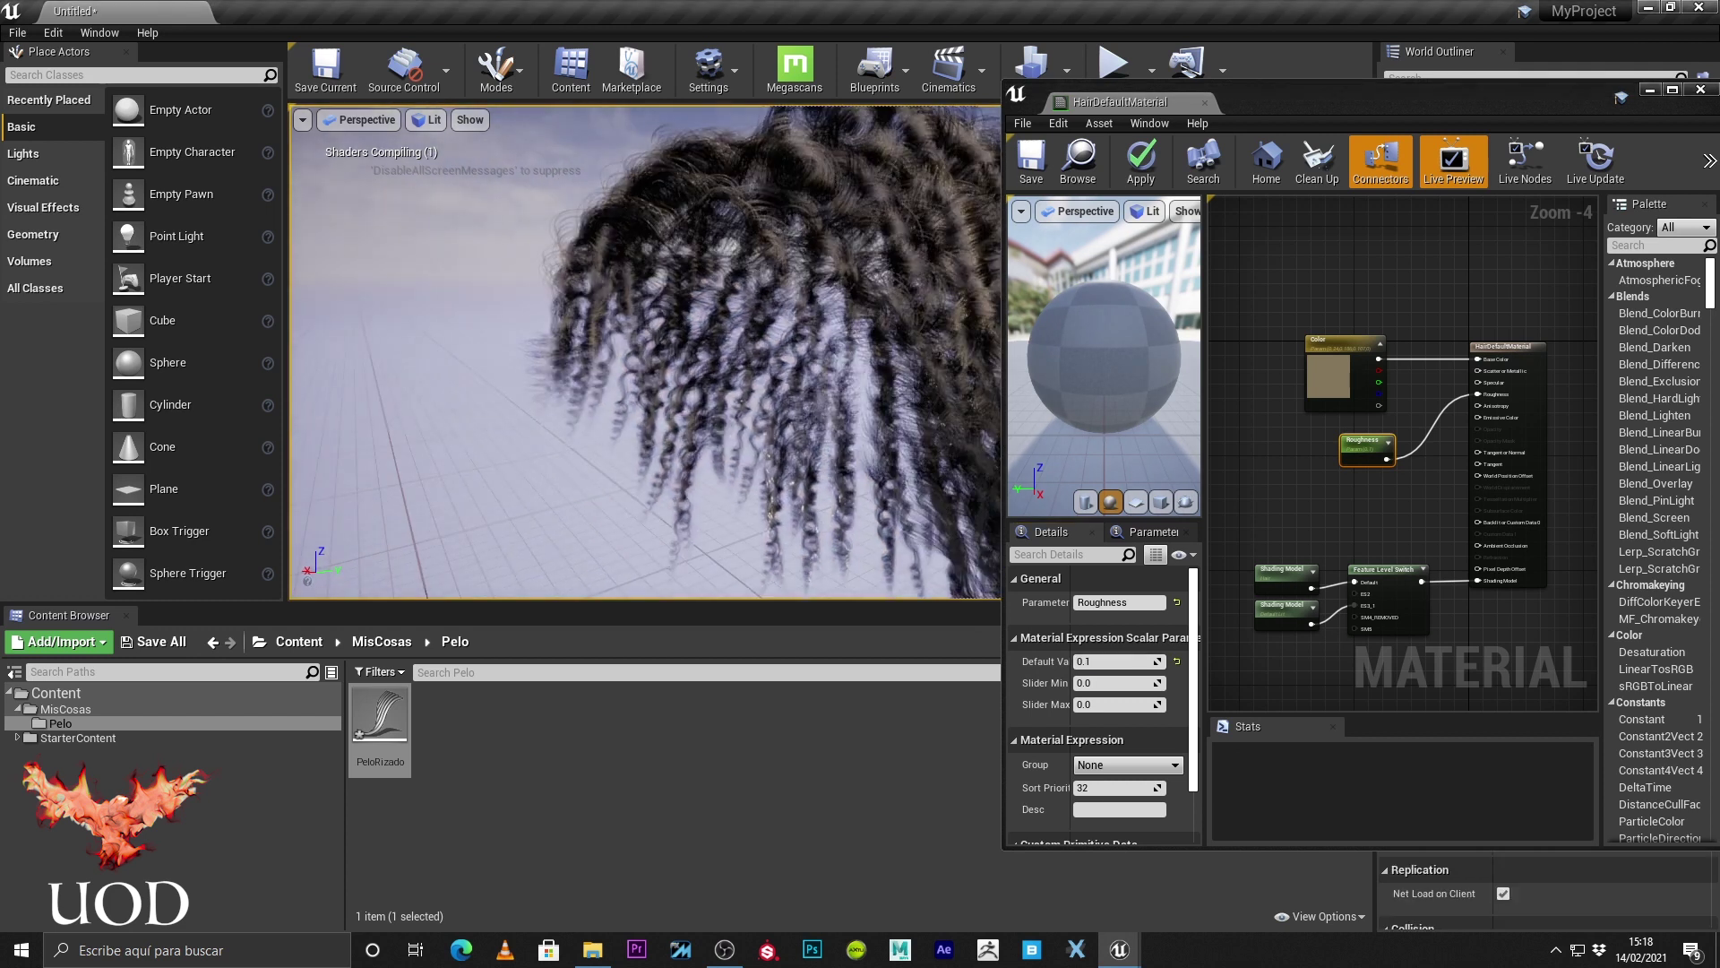
left_click(1109, 658)
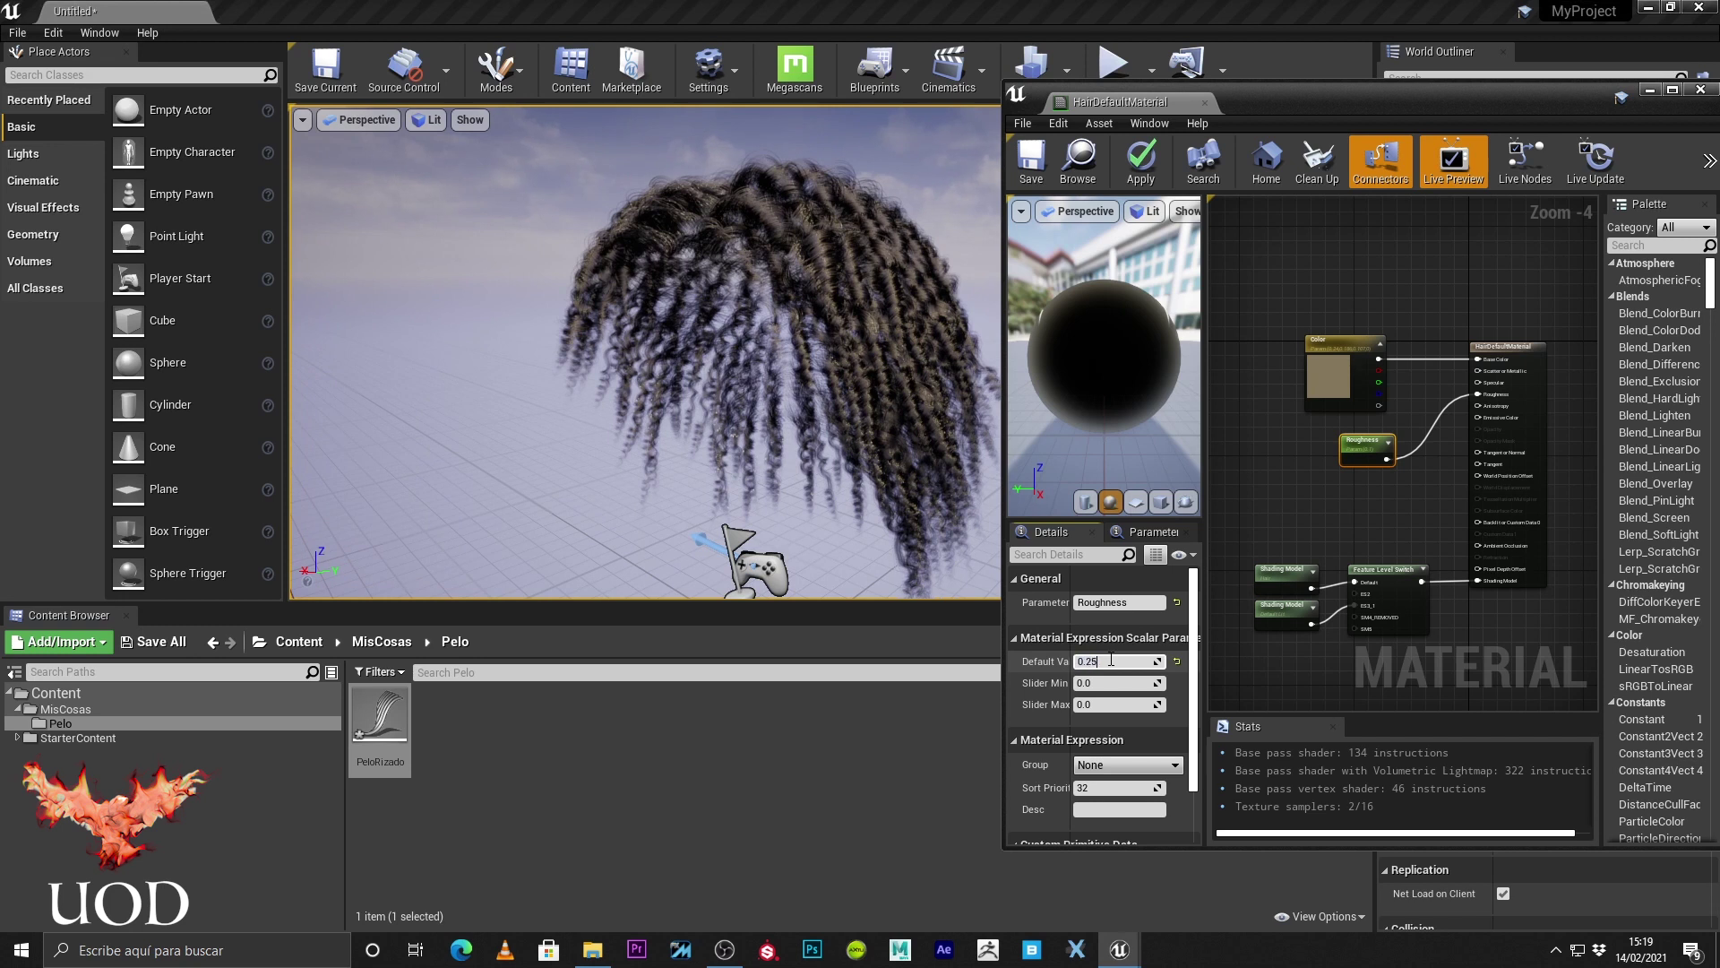
key("Return")
Fly the camera closer so the curly groom fills the viewport, then deselect it.
mouse_move(543, 468)
left_mouse_down()
mouse_move(651, 429)
mouse_move(627, 422)
left_mouse_up()
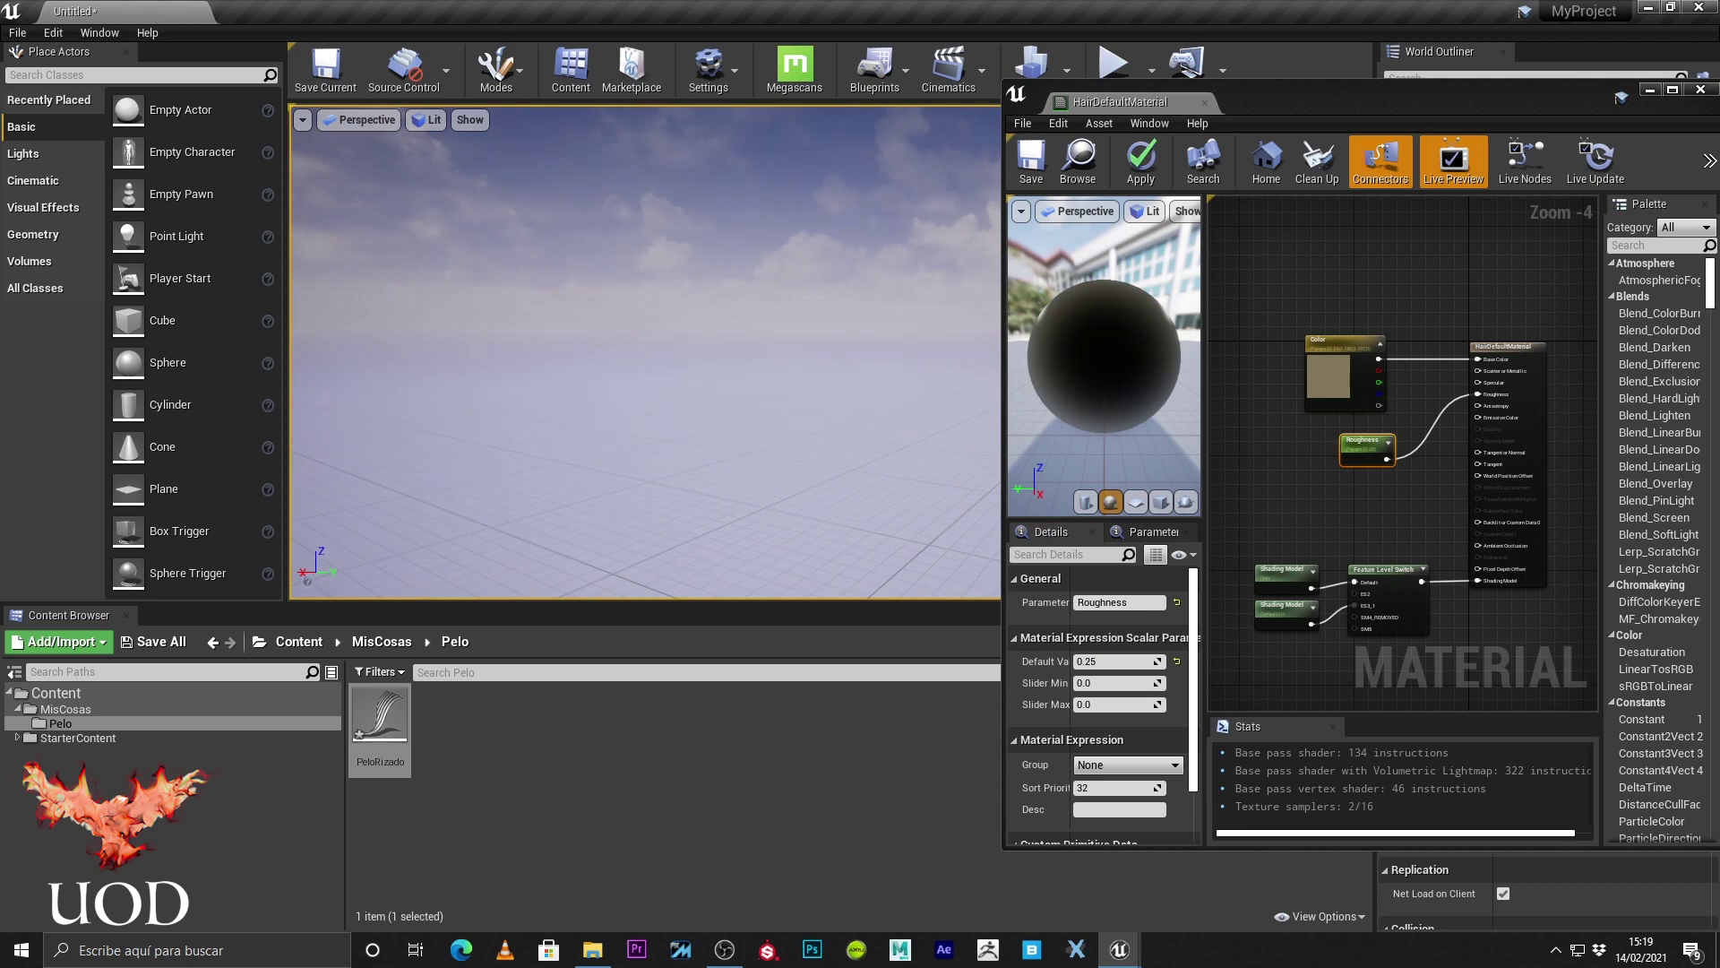
left_click(746, 306)
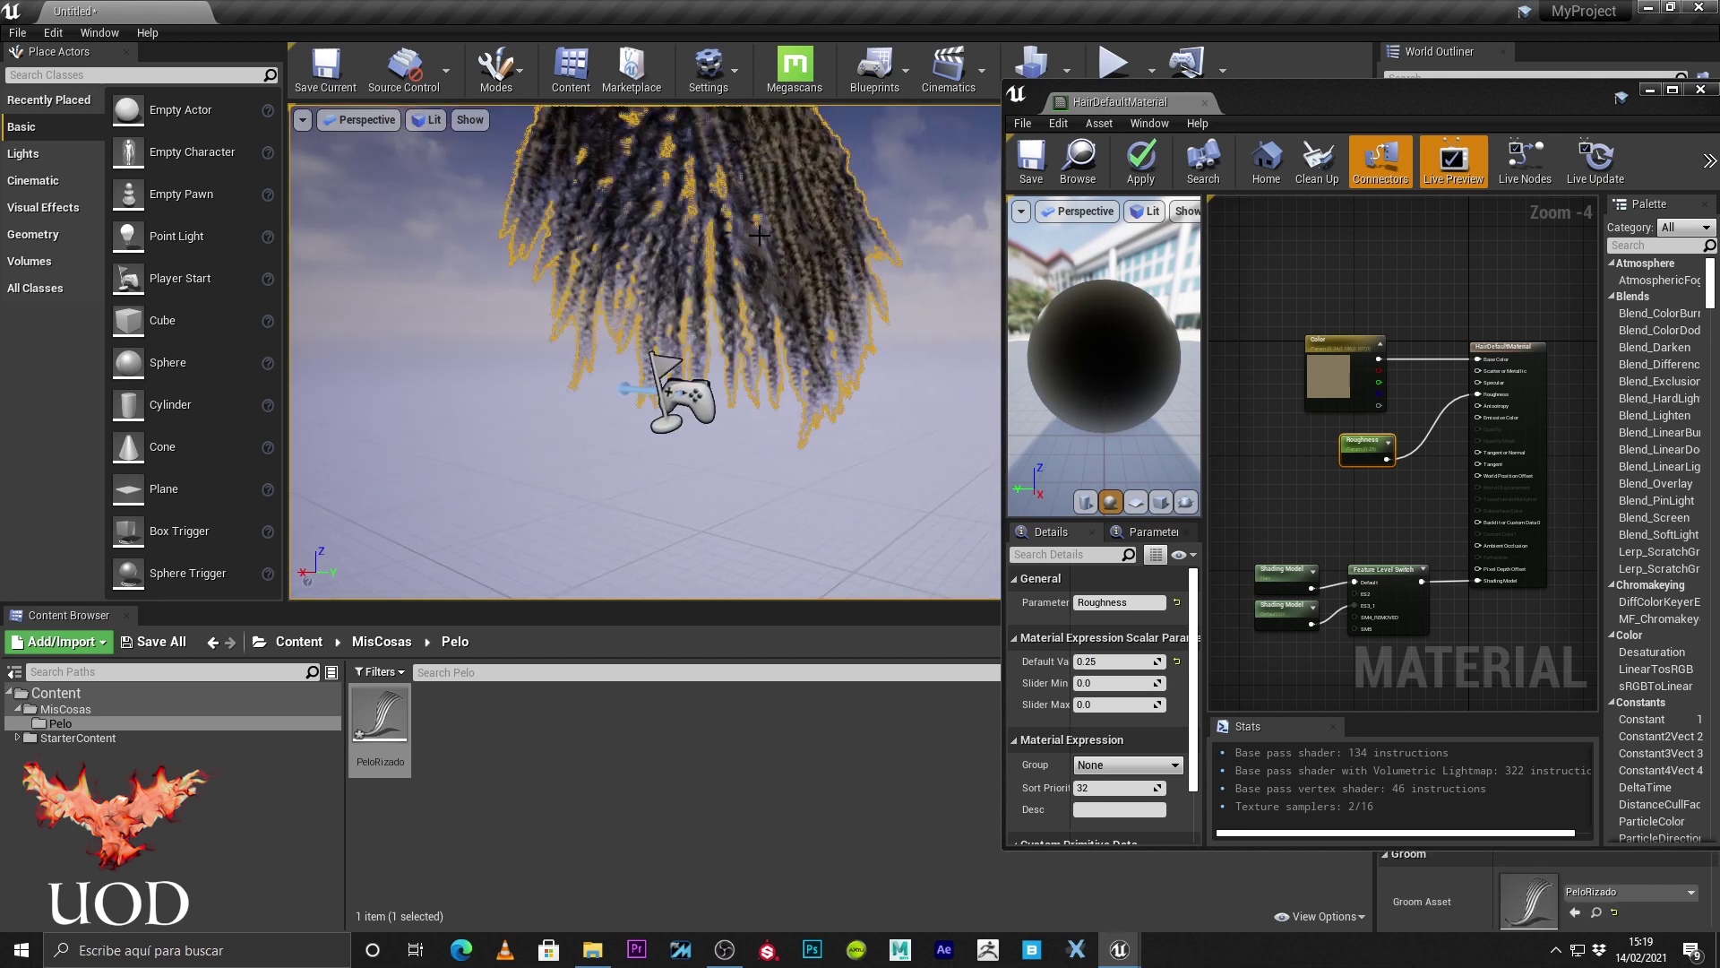
left_click_drag(871, 376, 871, 359)
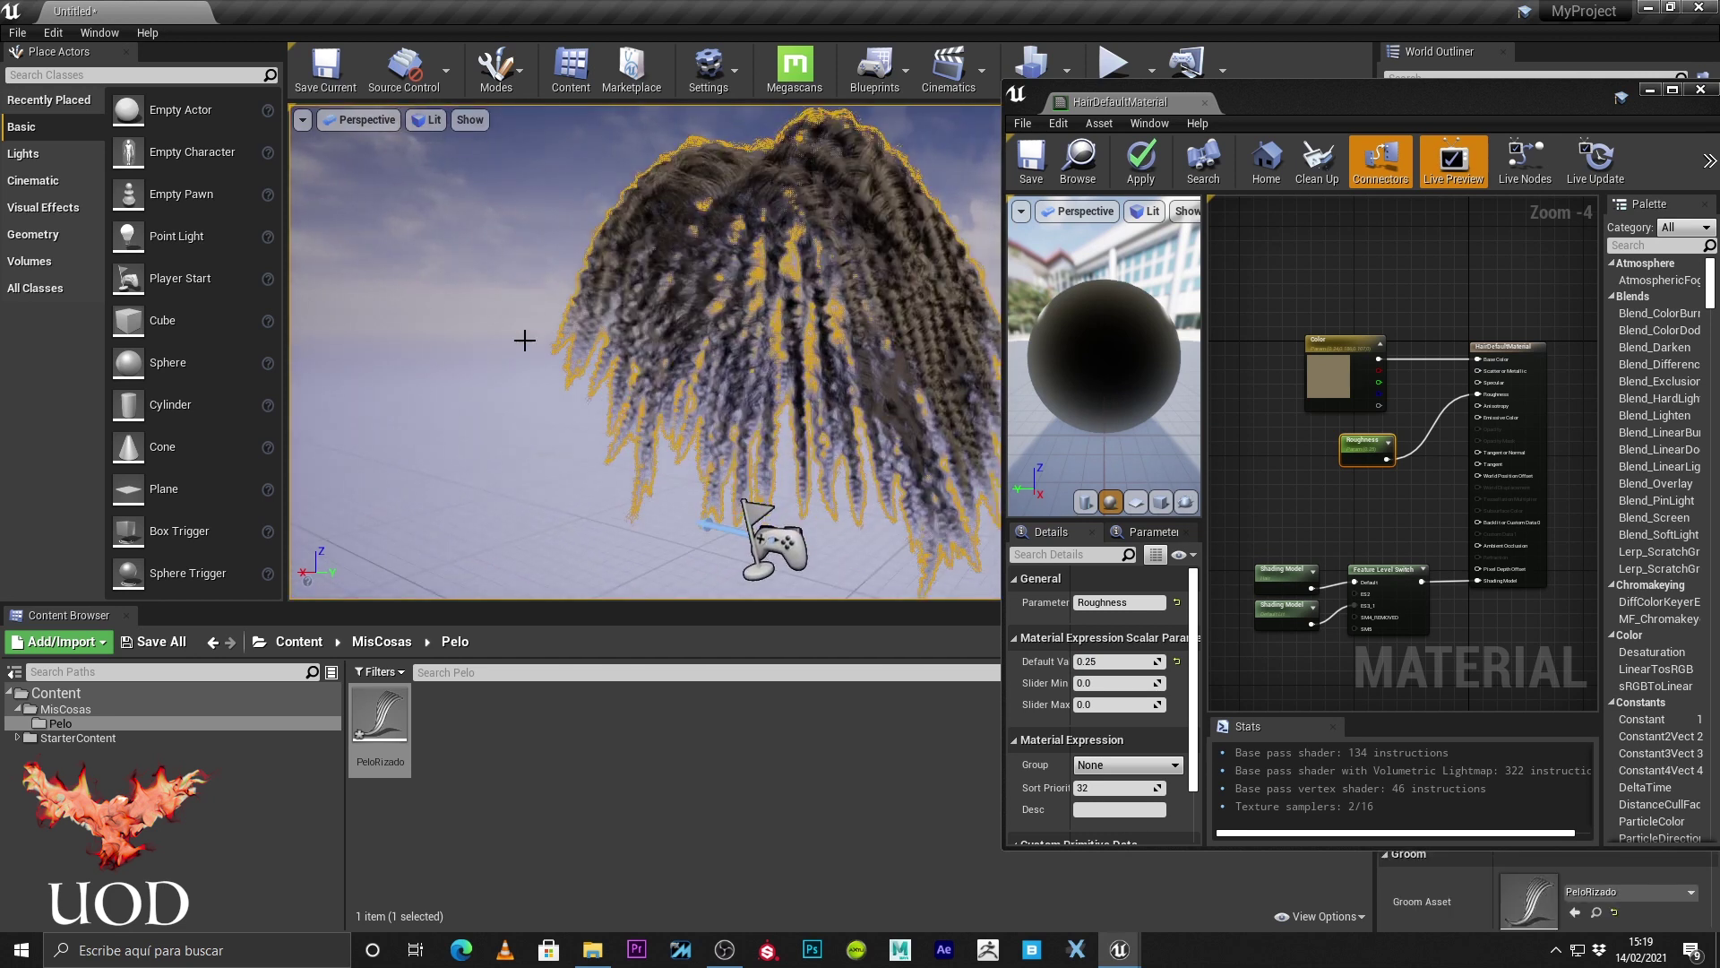
left_click(524, 340)
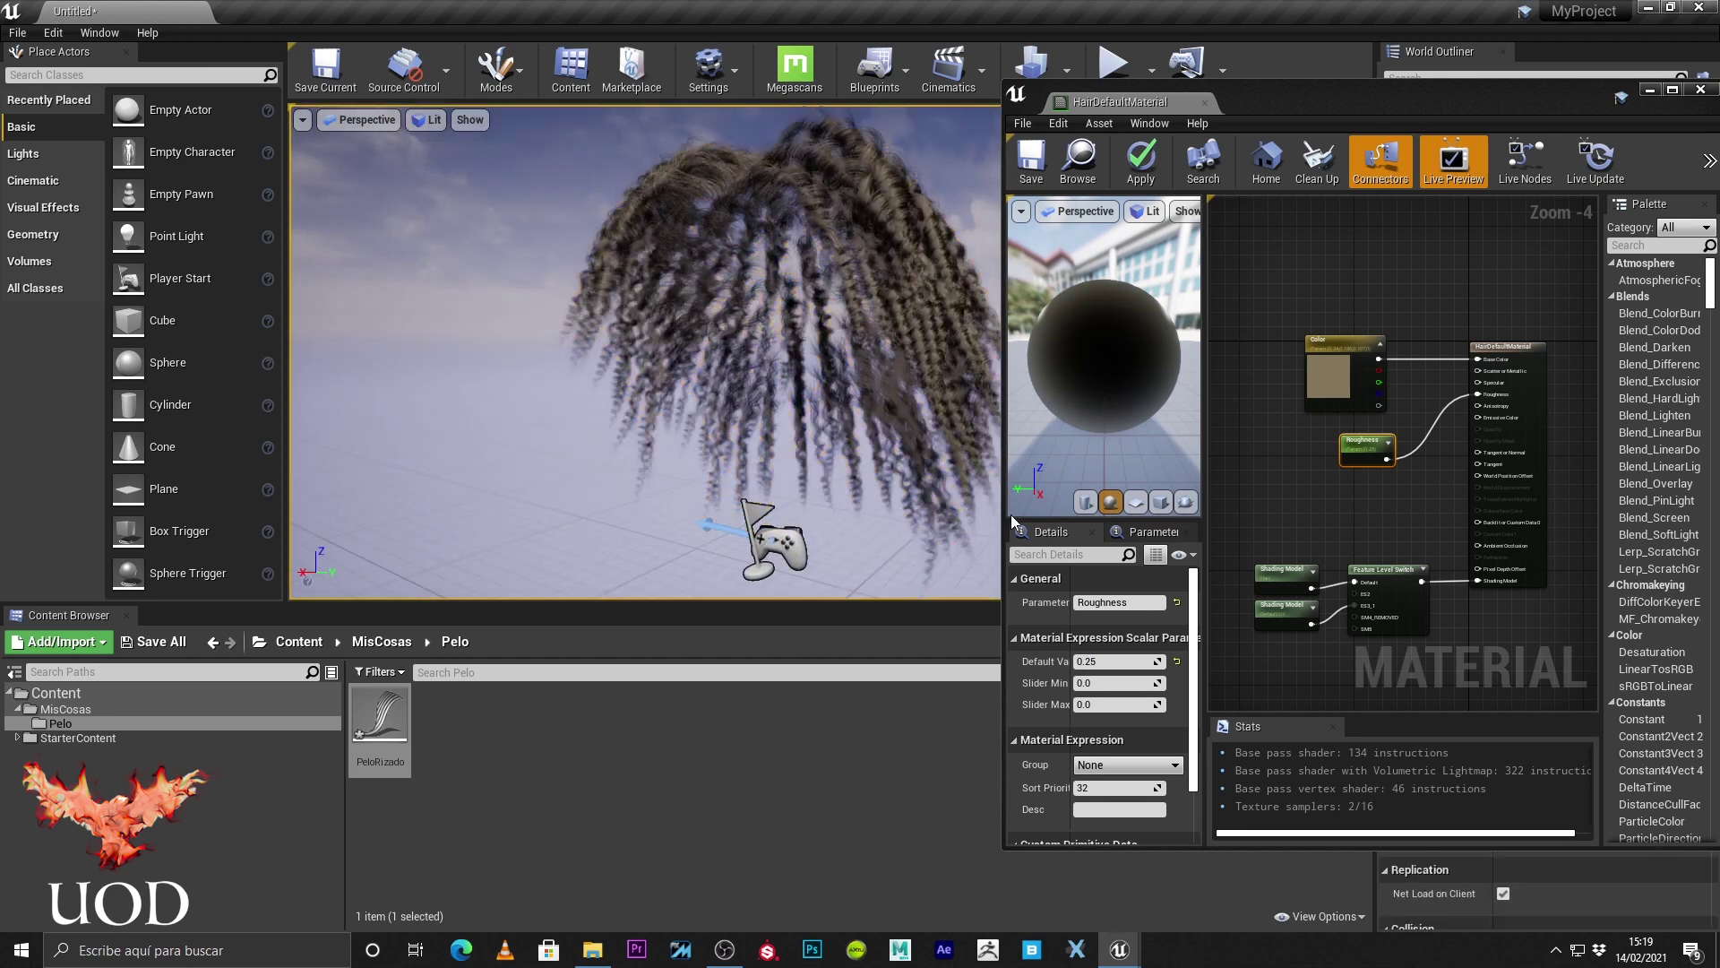
double_click(1323, 378)
left_click_drag(1428, 553, 1399, 480)
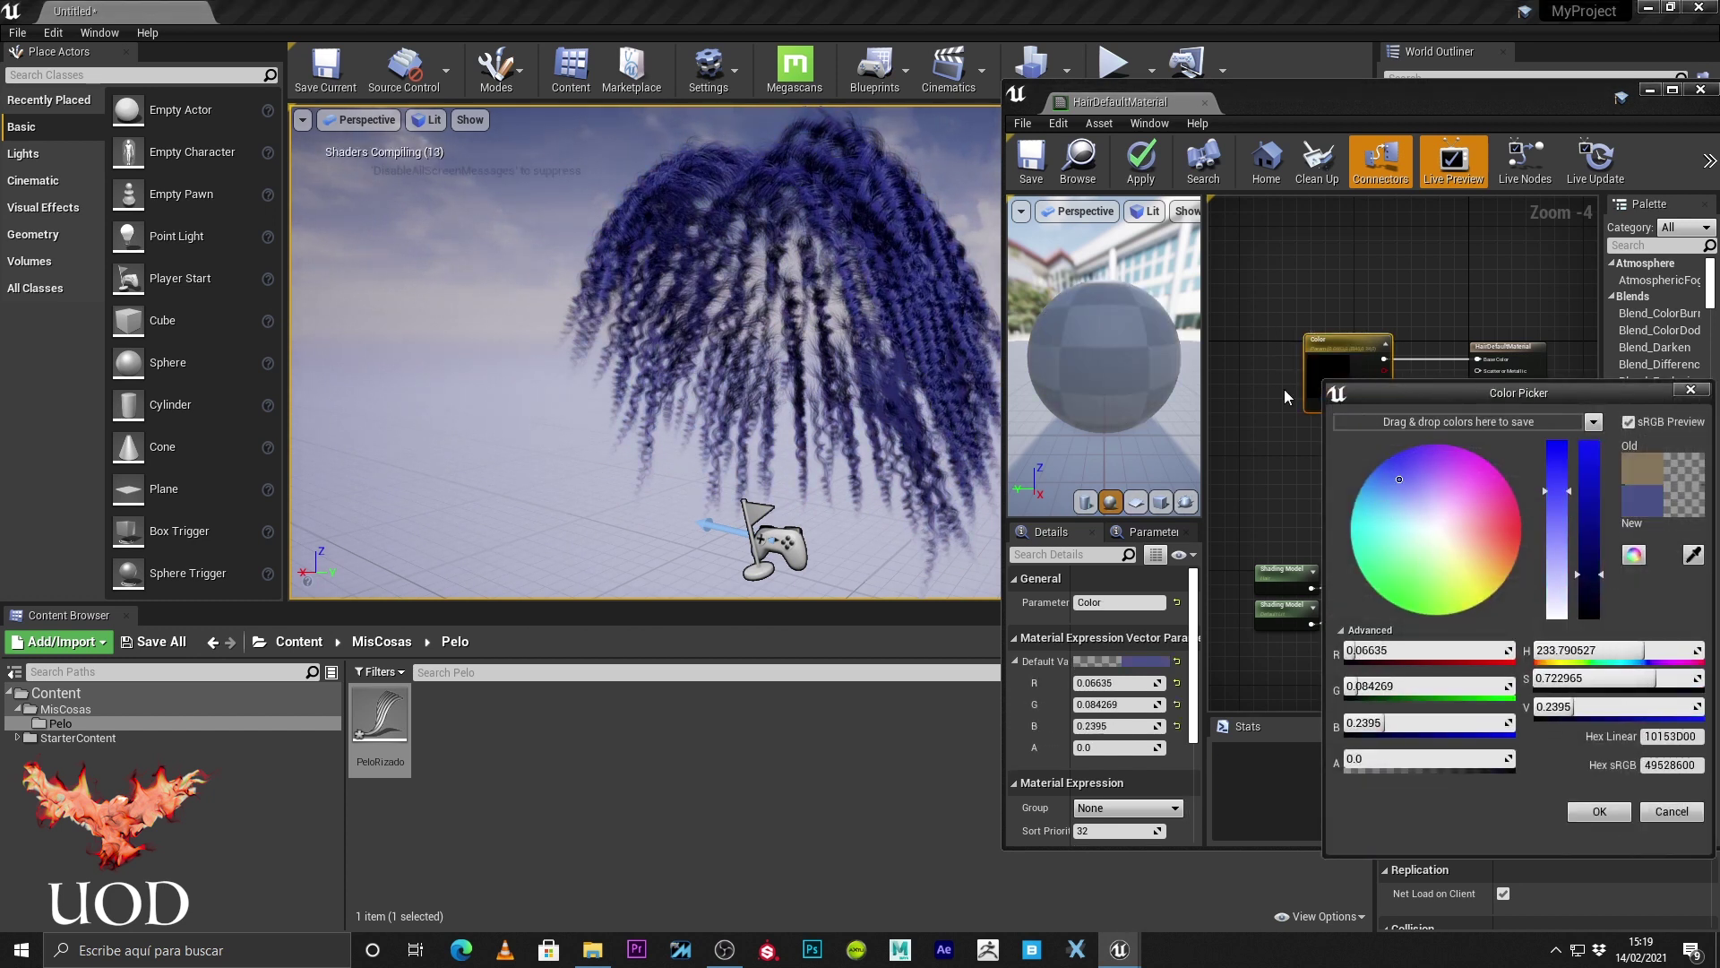
left_click_drag(1426, 464, 1448, 575)
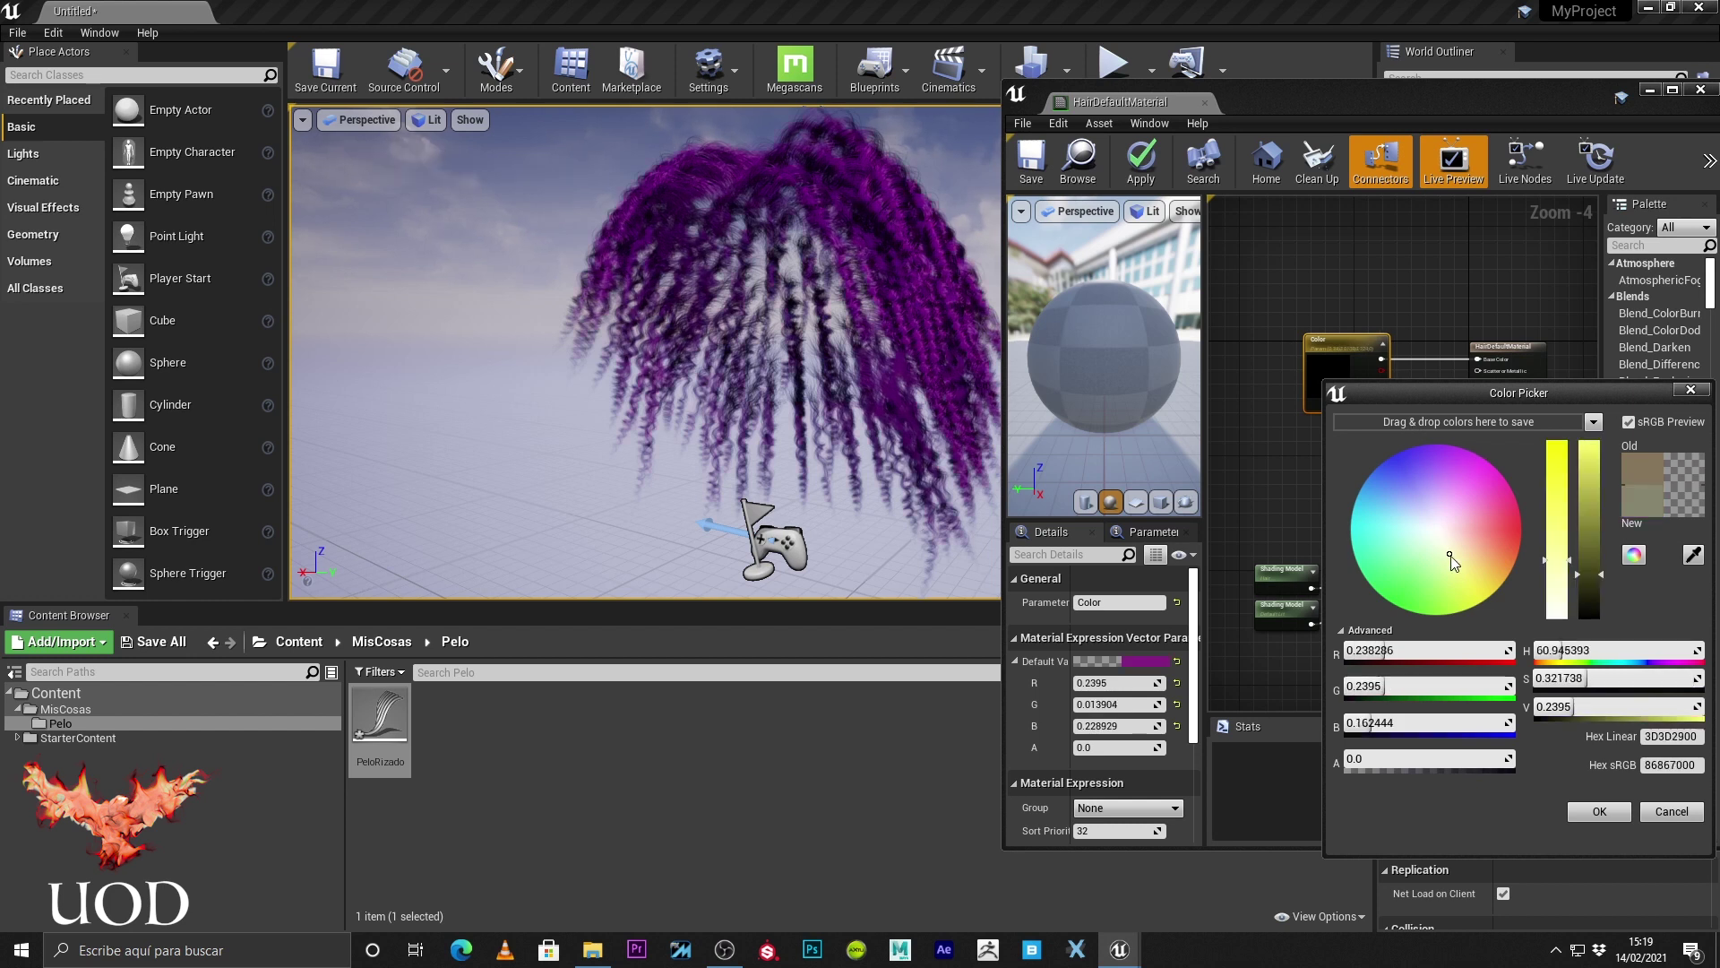
left_click_drag(1447, 574, 1416, 536)
left_click(1672, 811)
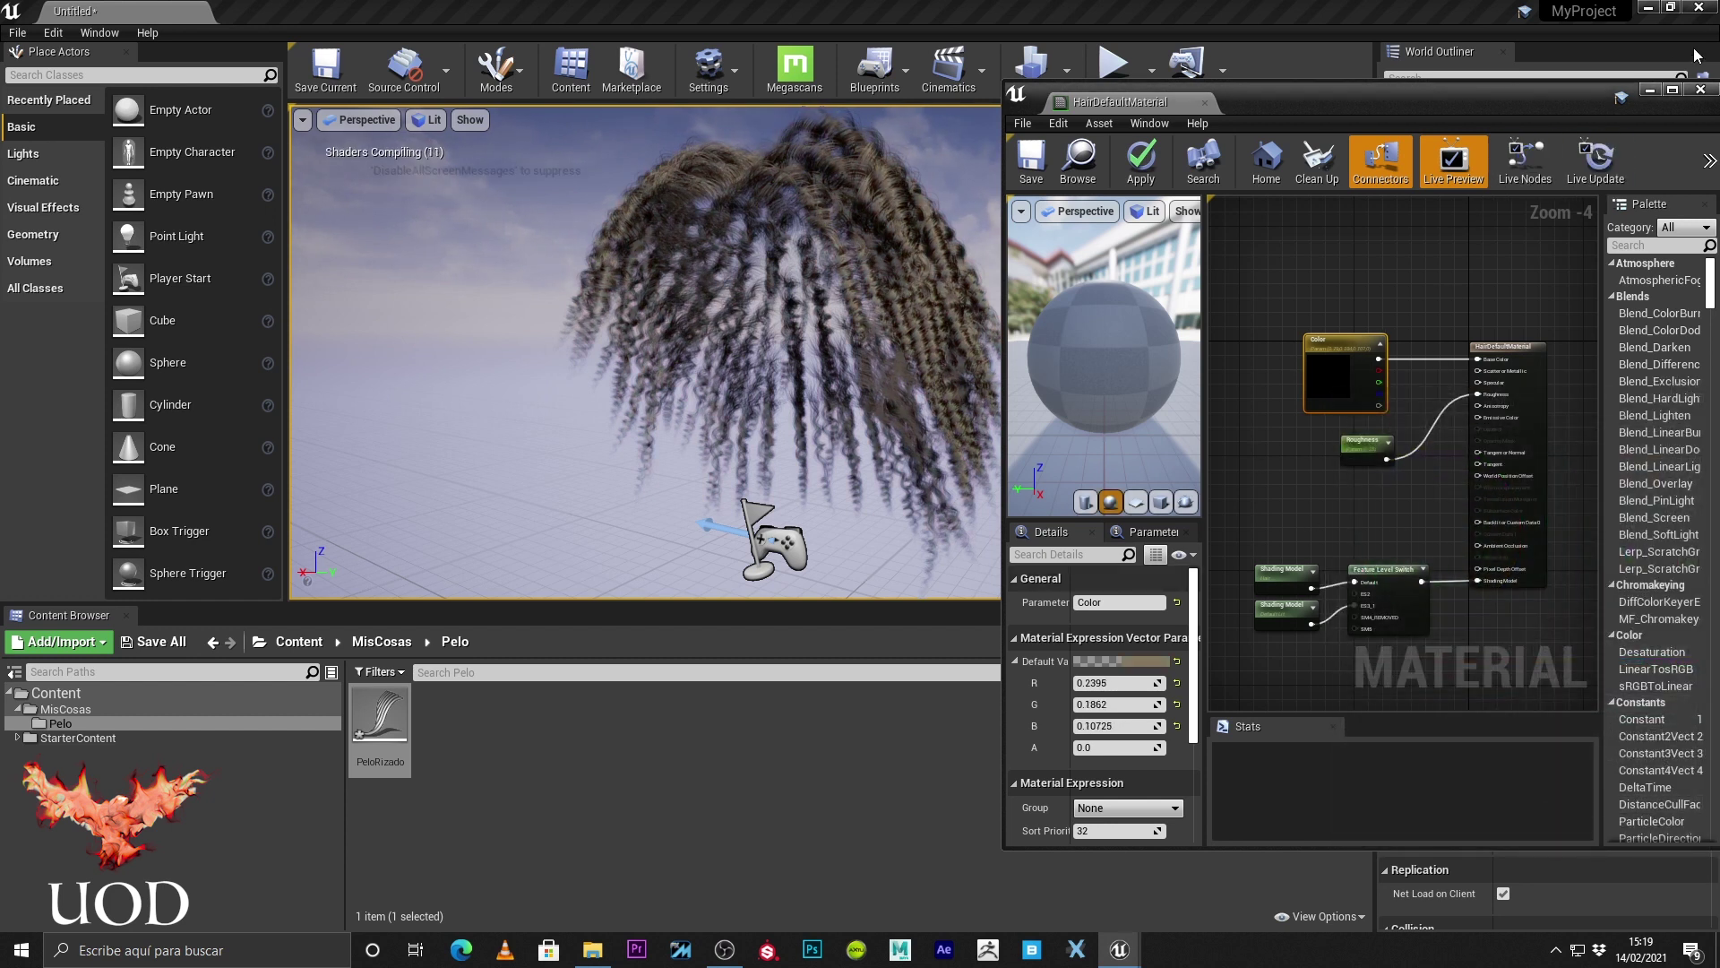
Cancel closing the material editor, dock it as a tab, and return to the level tab.
left_click(1712, 93)
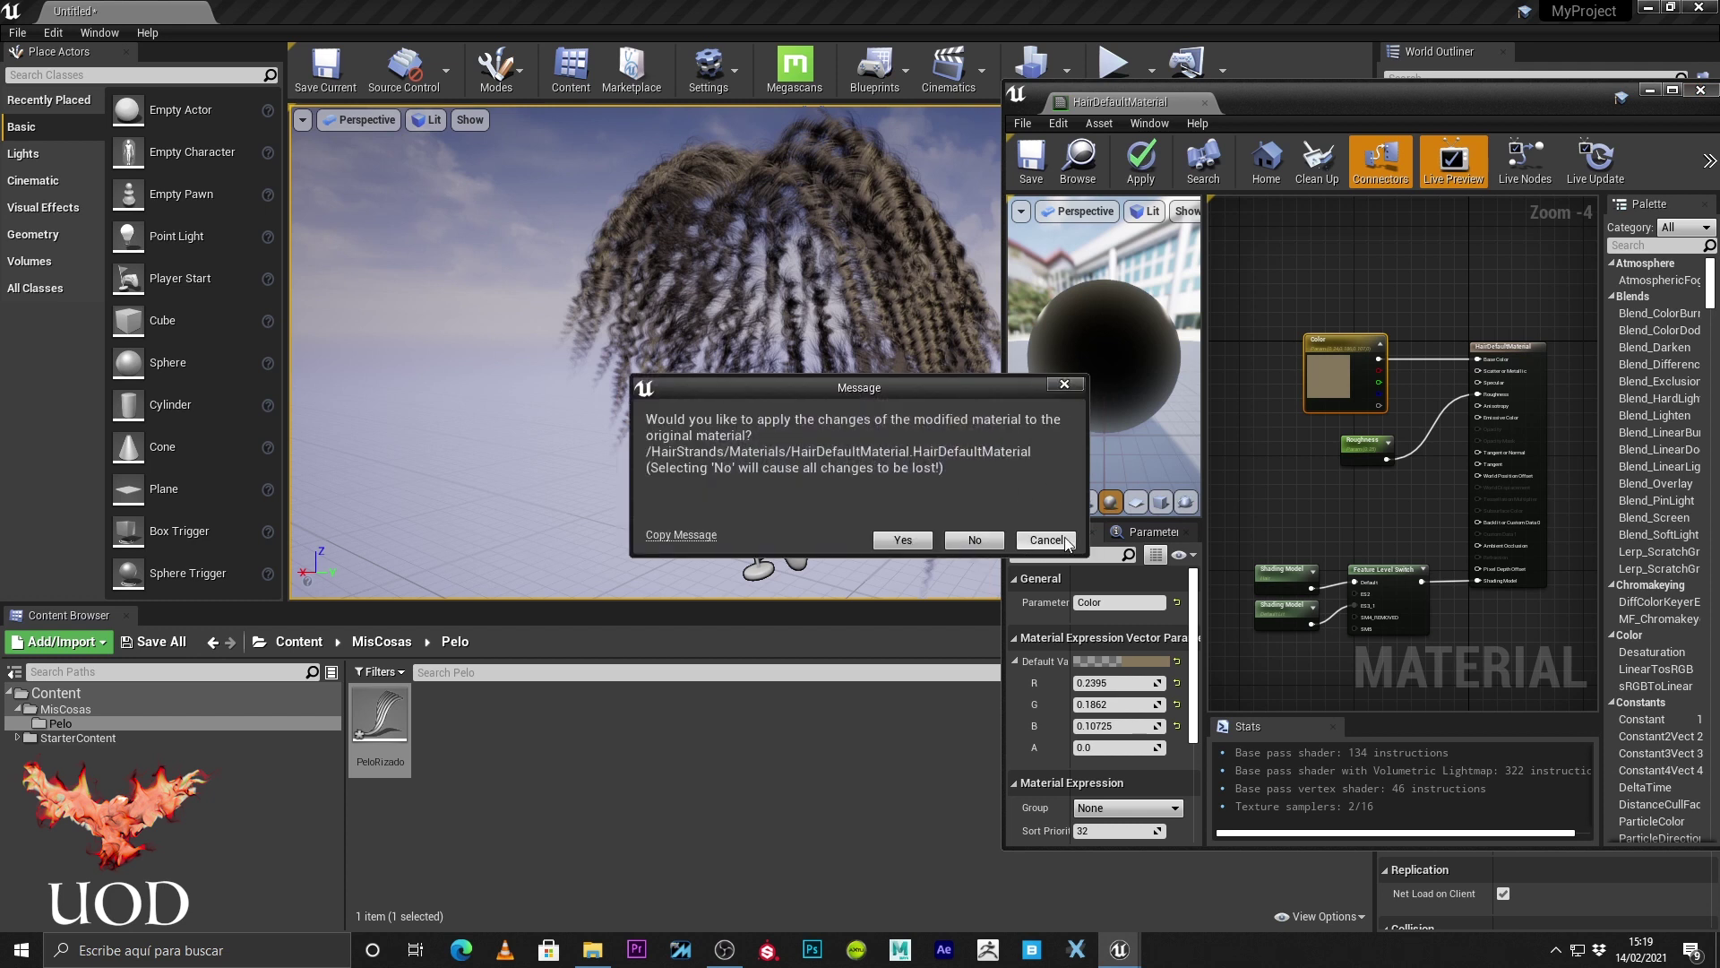
left_click(1045, 540)
left_click_drag(1122, 105, 235, 7)
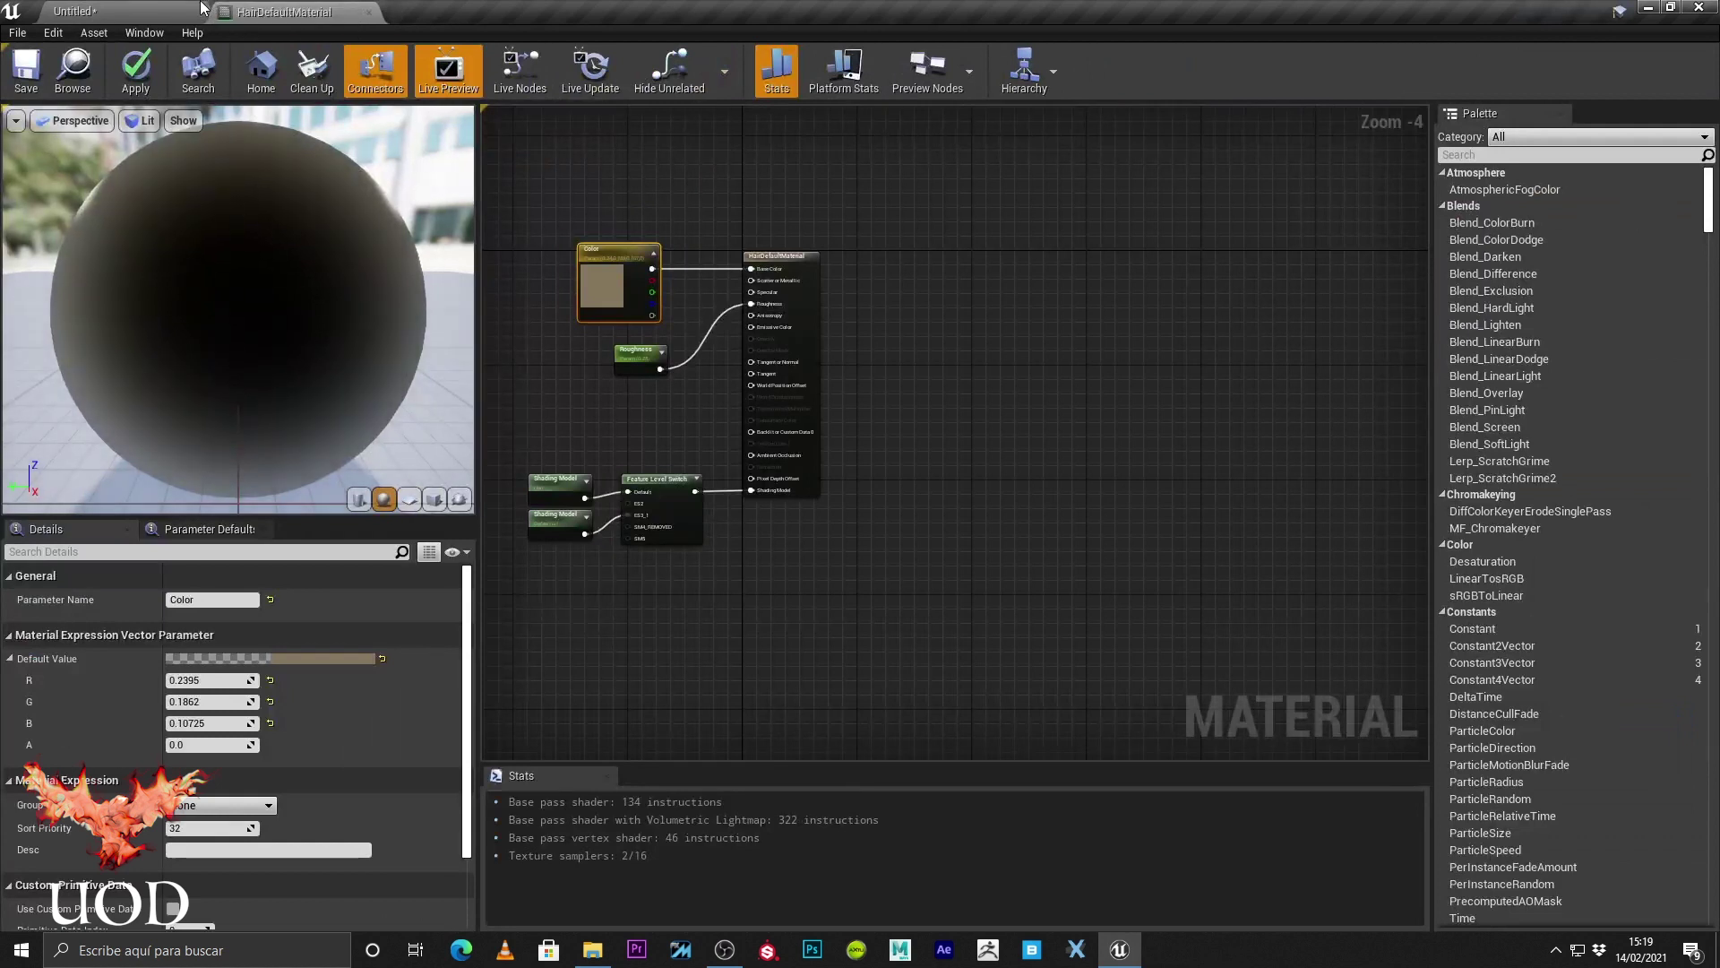
left_click(163, 11)
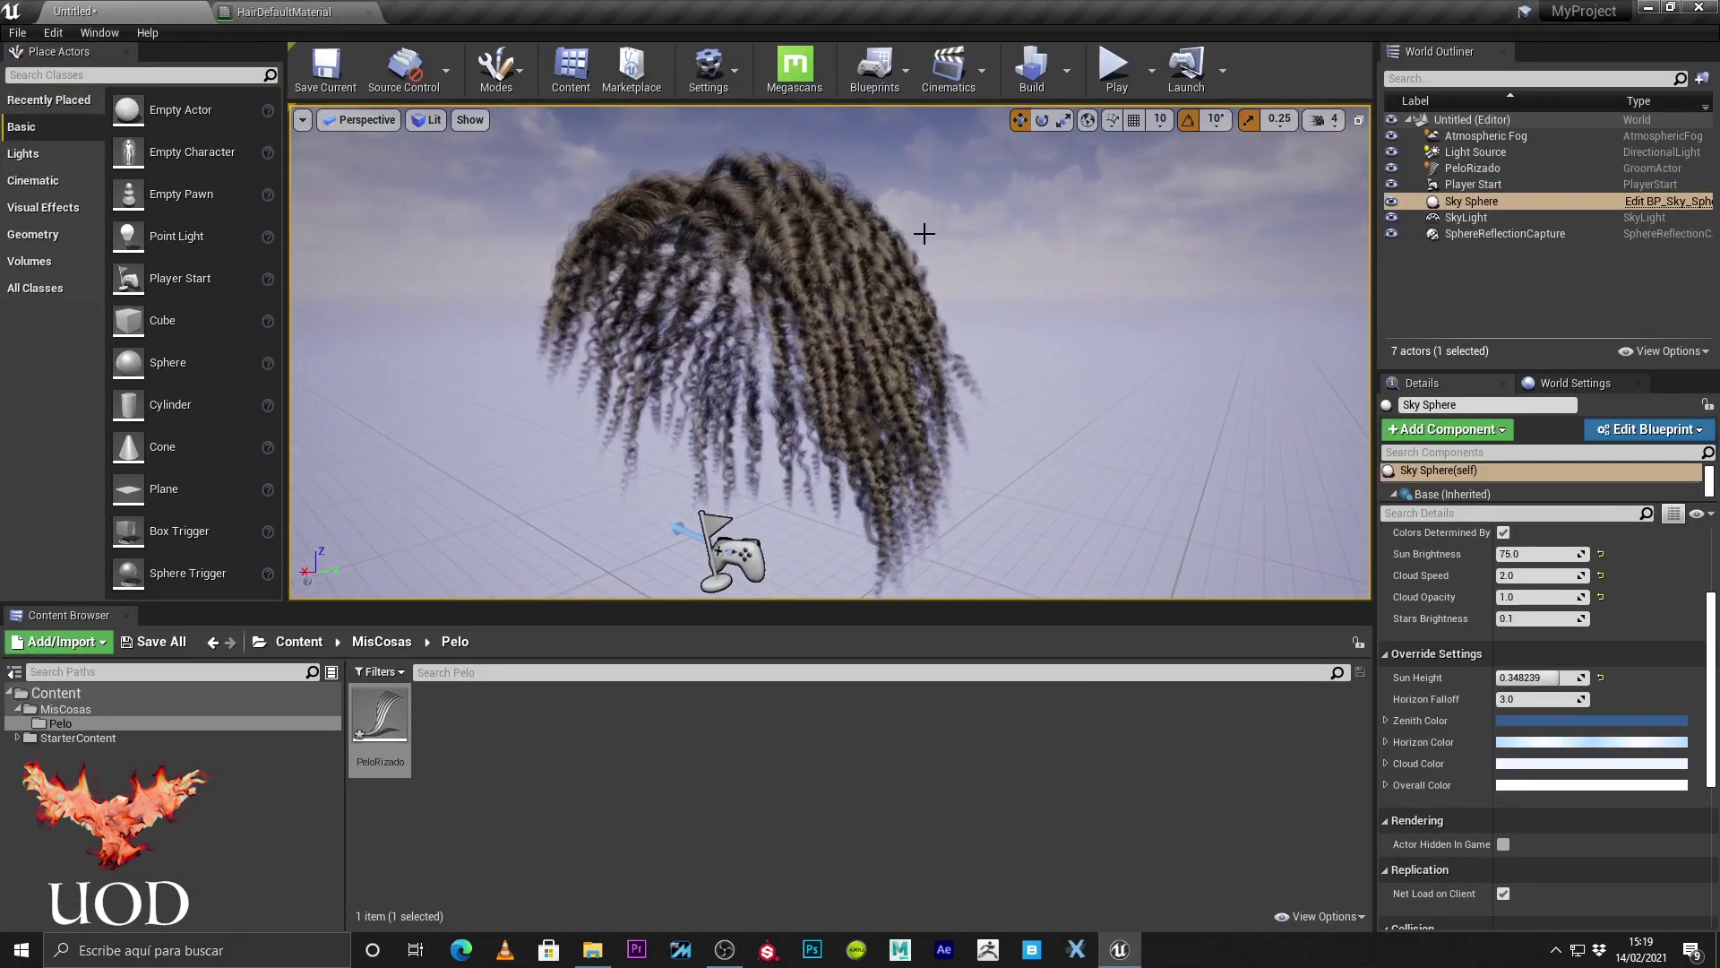
Select the PeloRizado groom, frame it closer, and pick its instance root component.
left_click(857, 311)
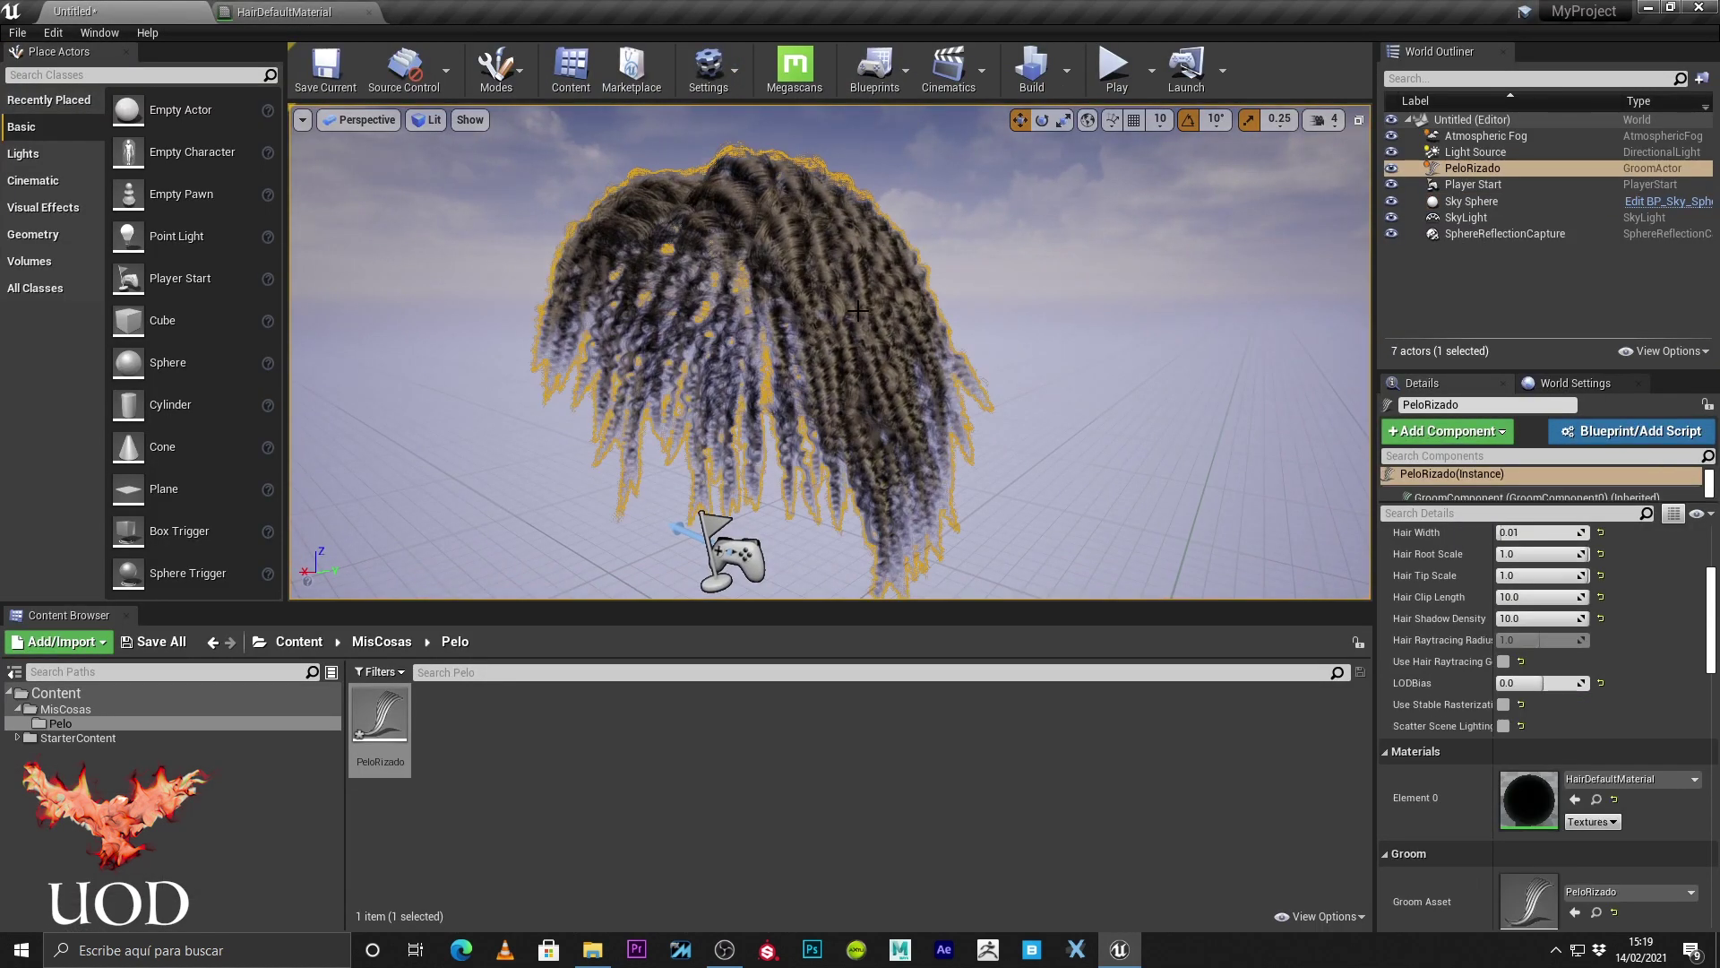
left_click(1044, 325)
left_click_drag(847, 391, 847, 359)
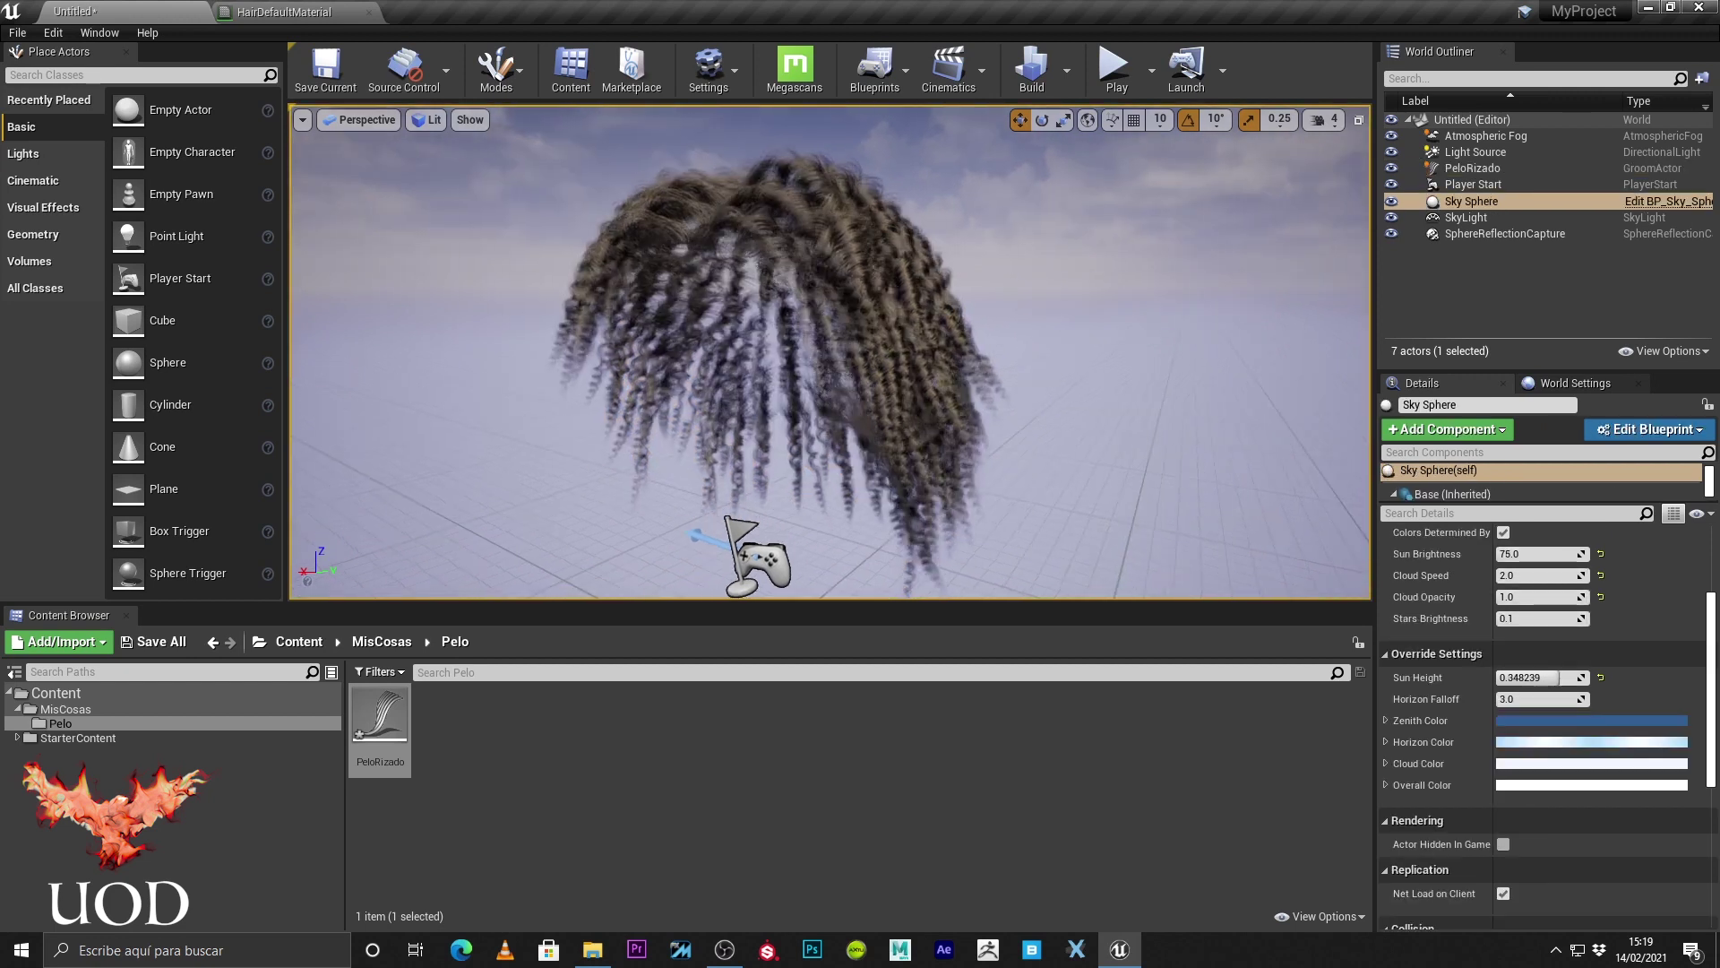
left_click(878, 334)
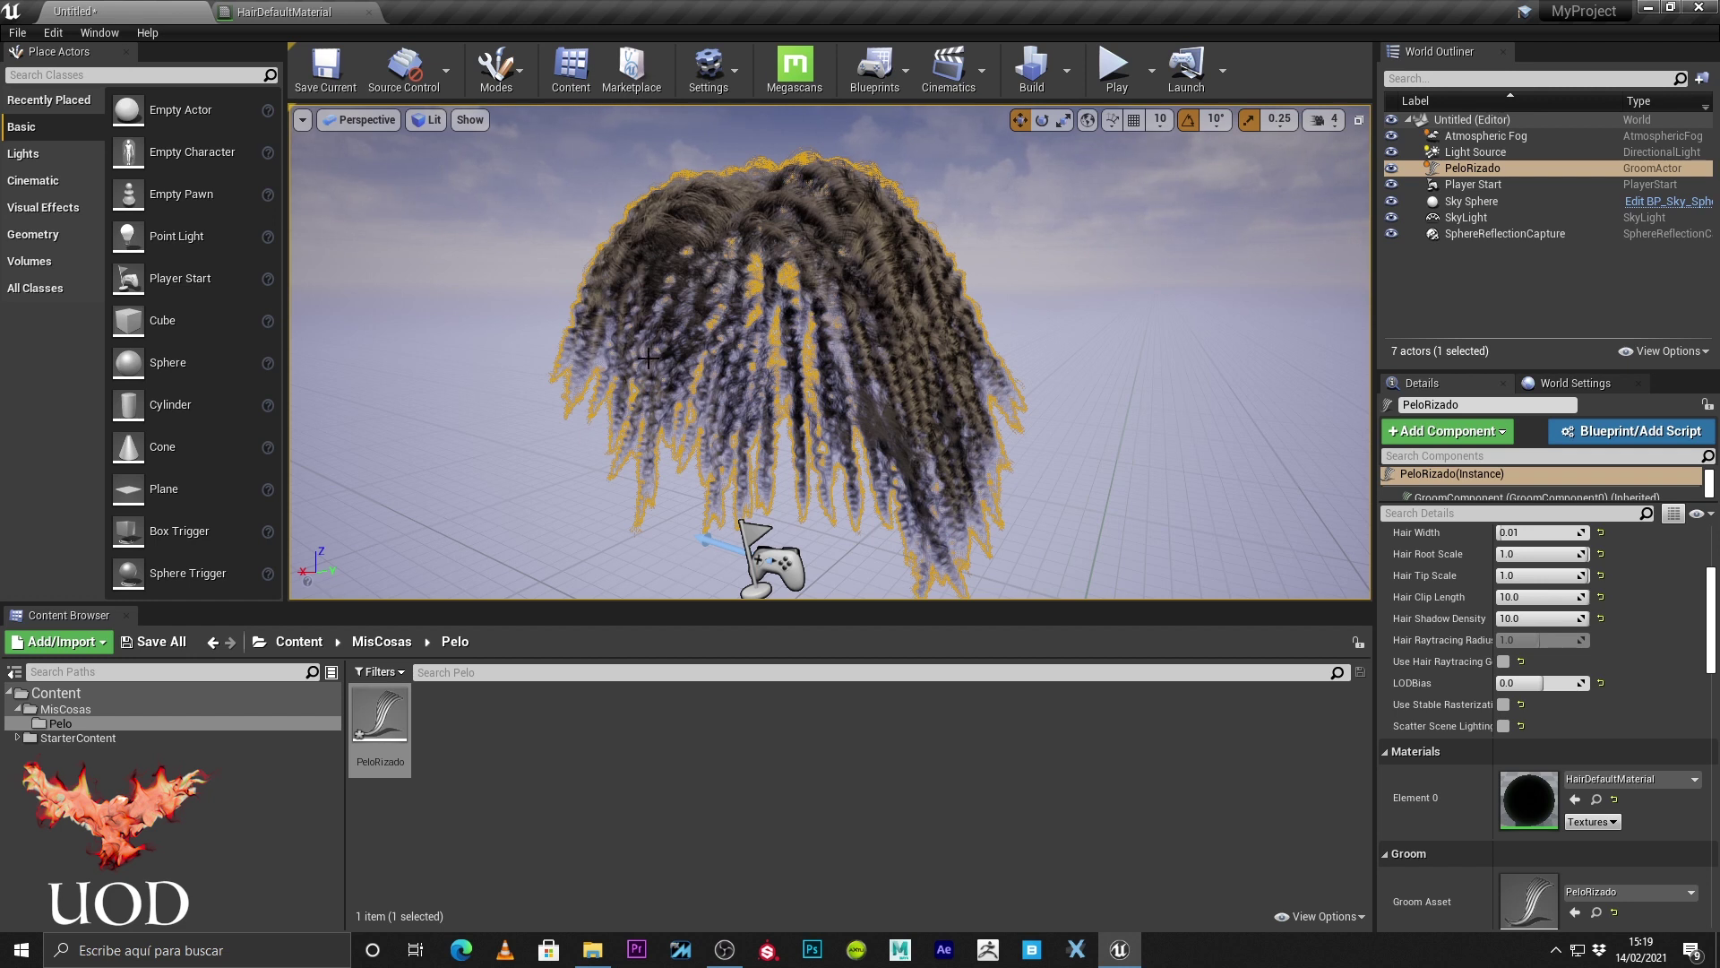
left_click_drag(1033, 283, 896, 355)
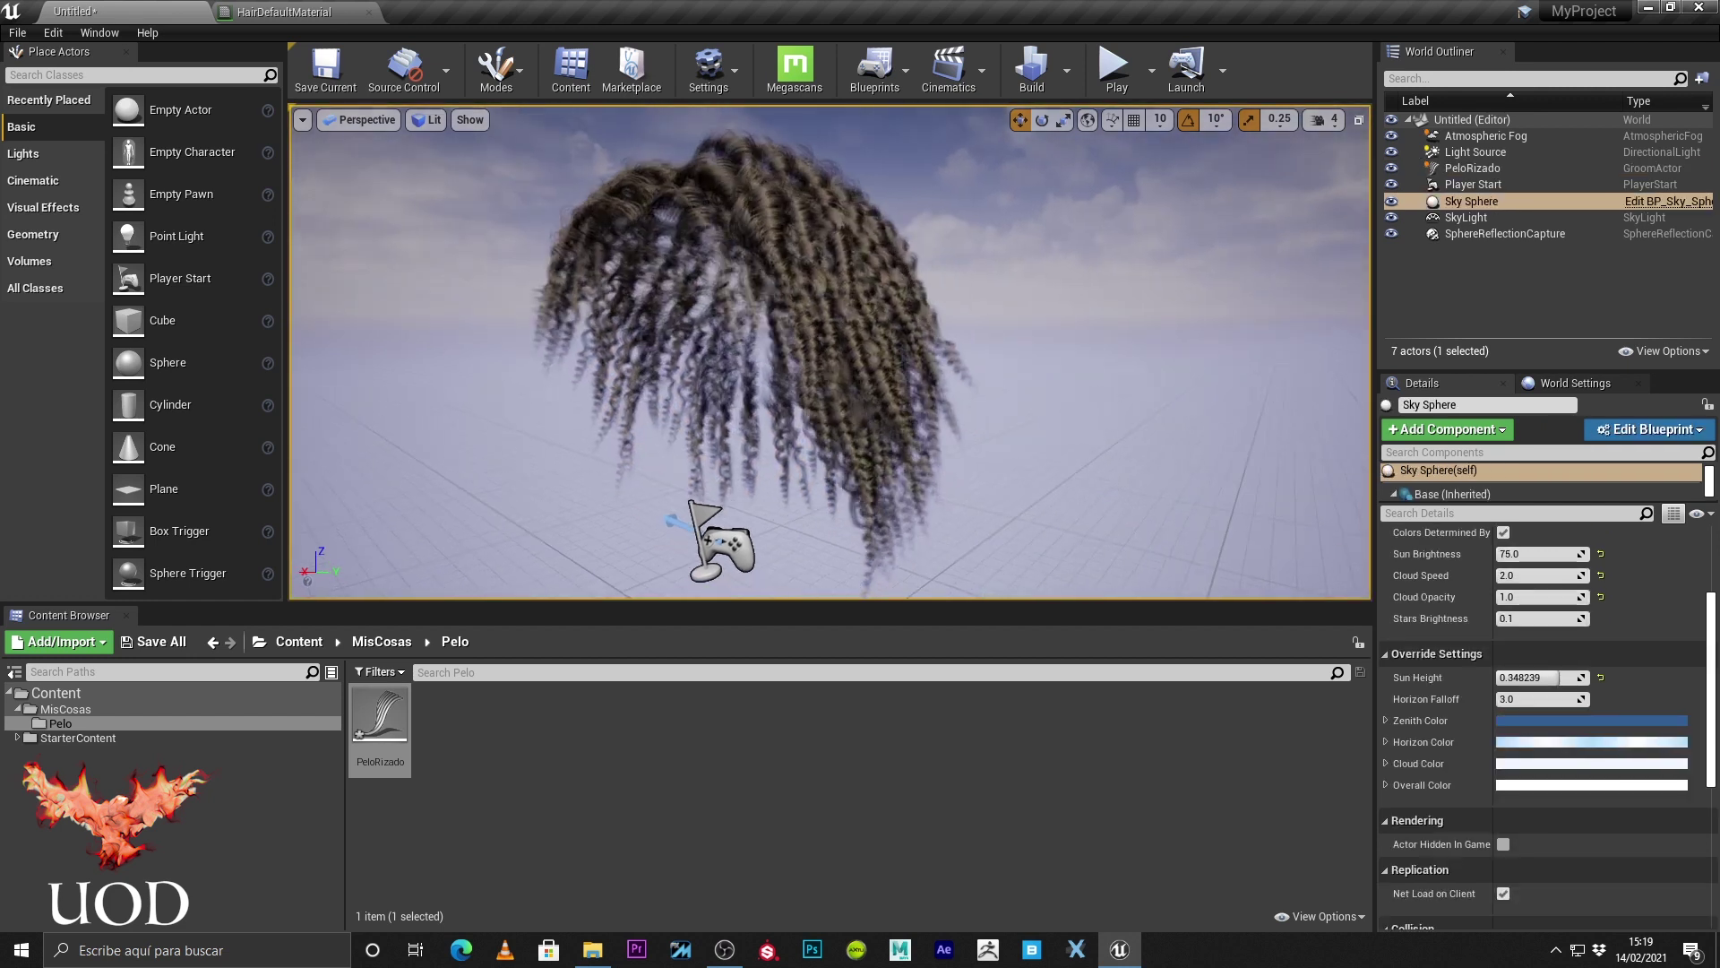
left_click(1469, 479)
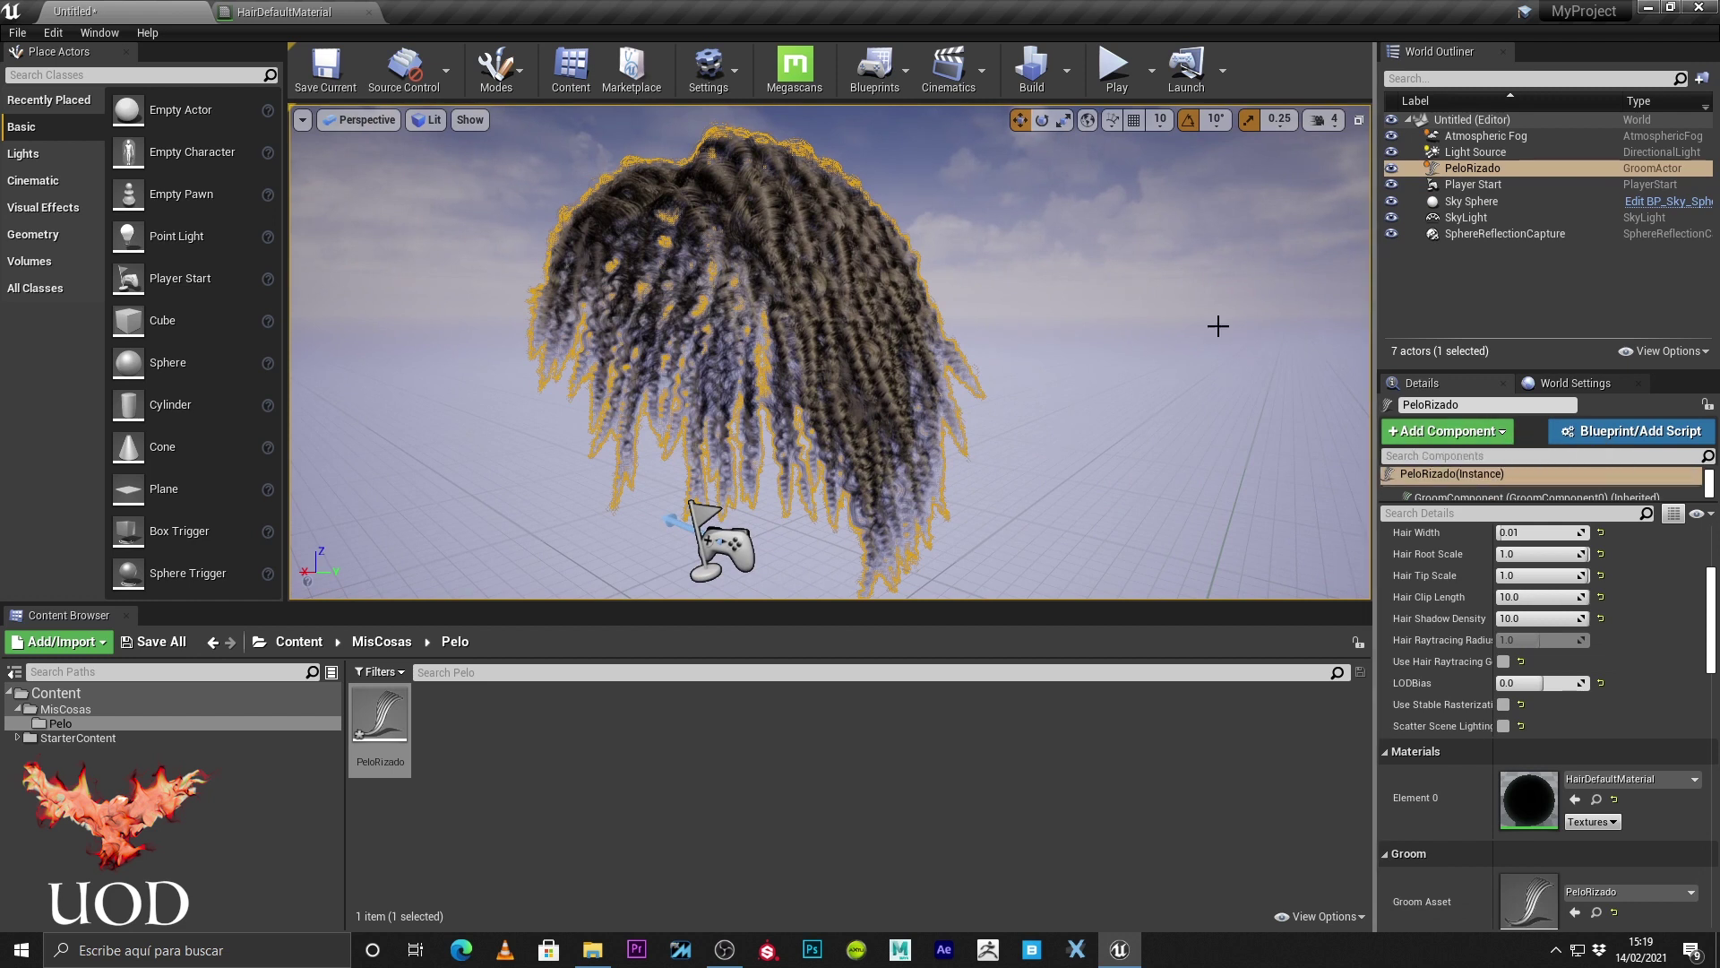
Add a Niagara Particle System component to PeloRizado via 'ni', keeping its default name.
left_click(1472, 433)
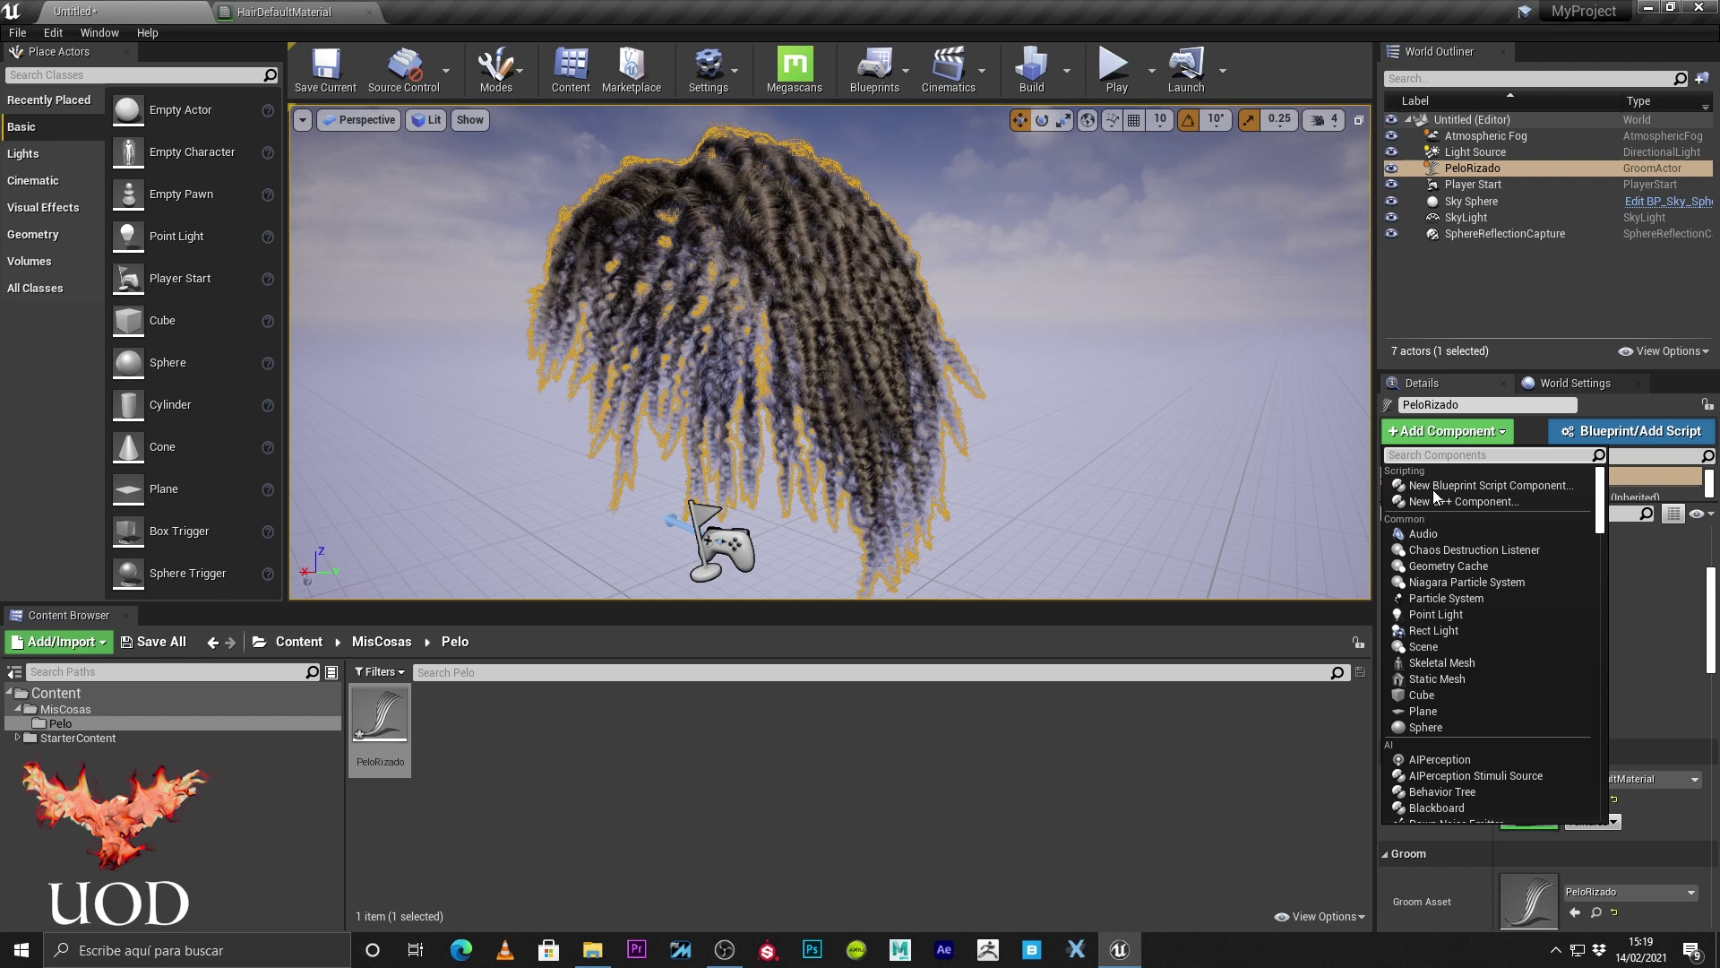
type("ni")
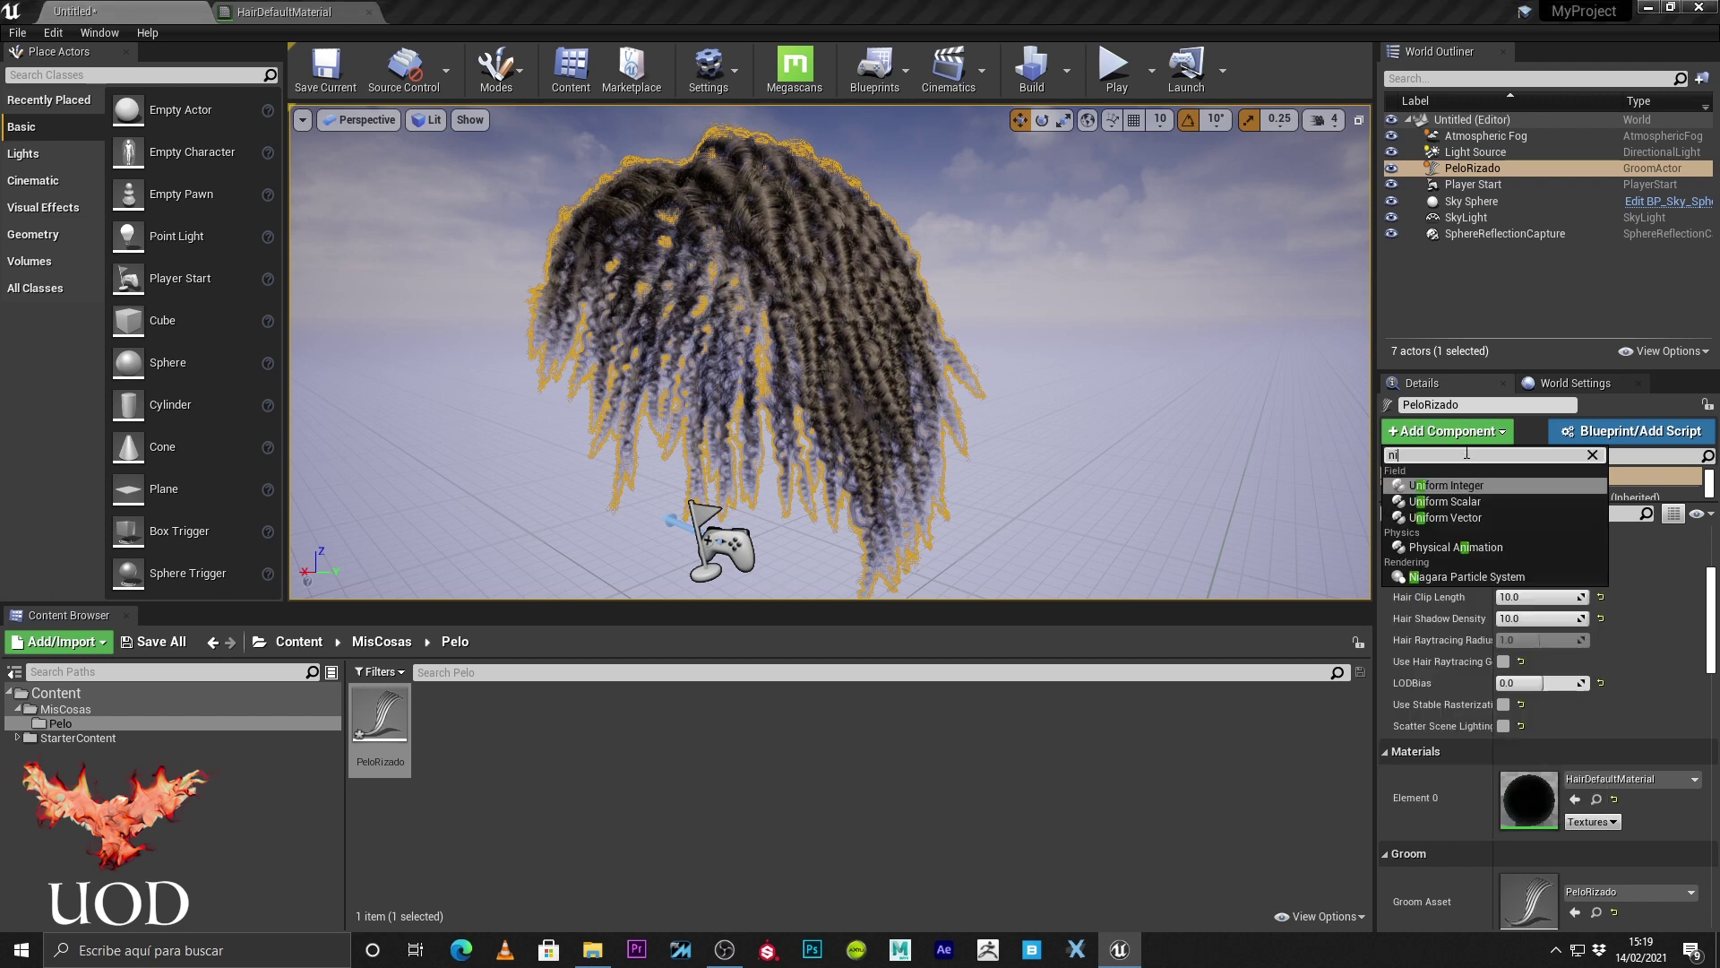
left_click(1467, 576)
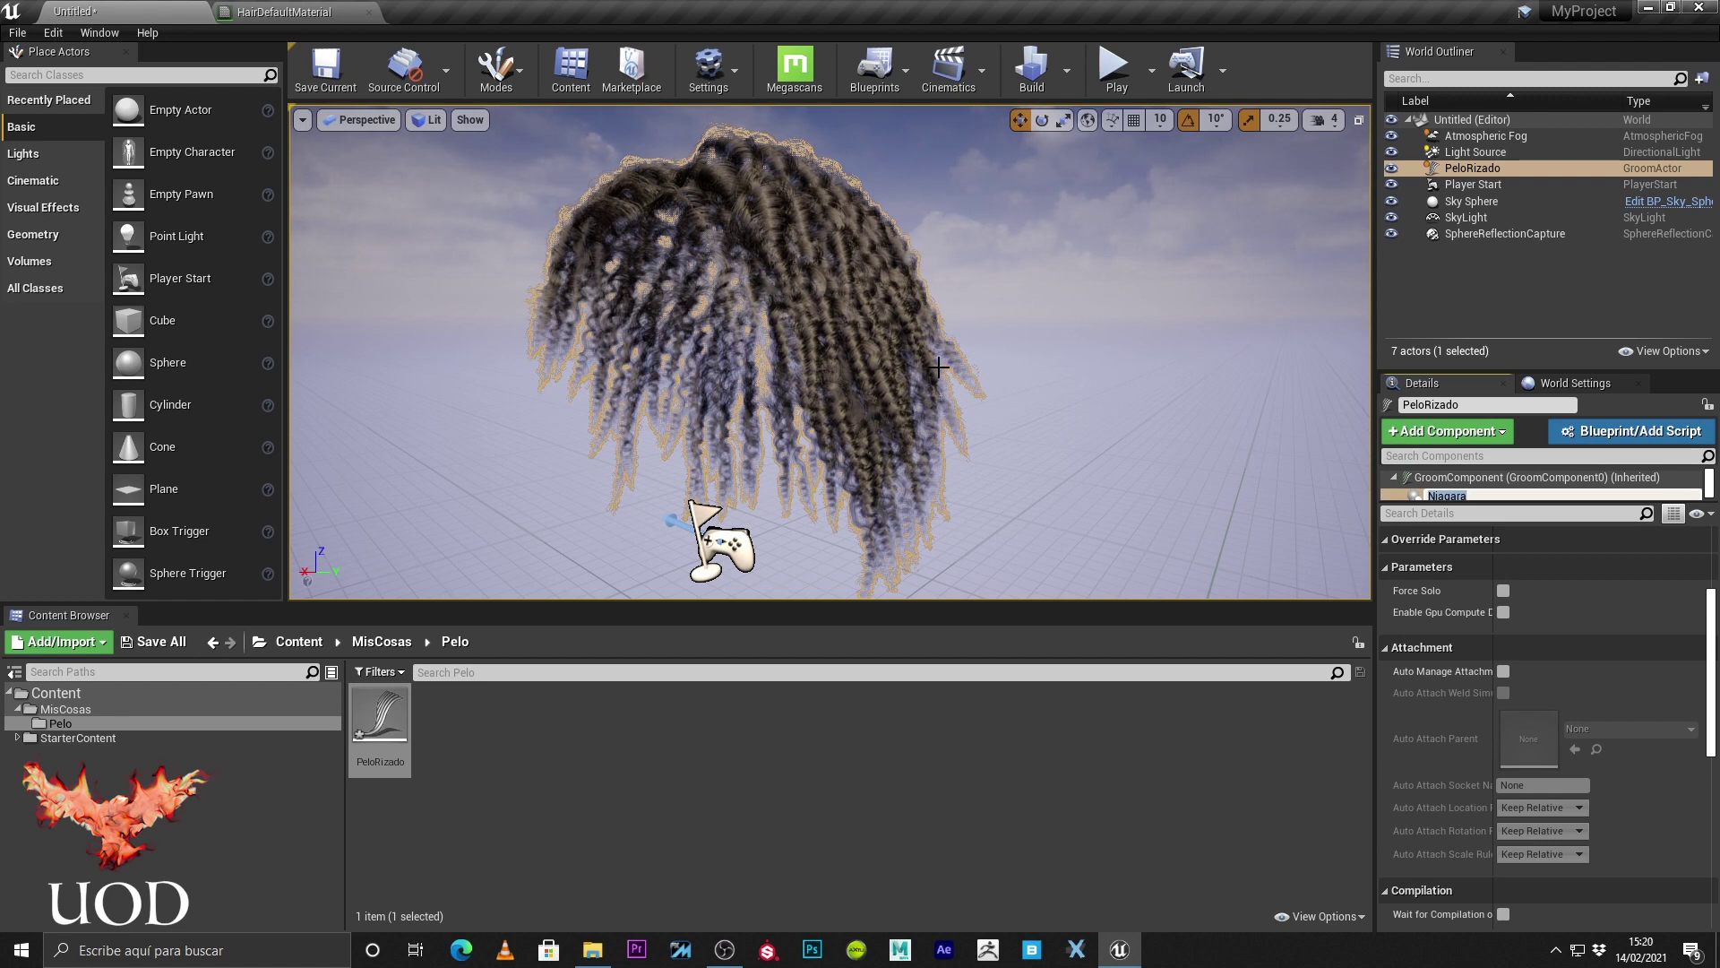
left_click(901, 282)
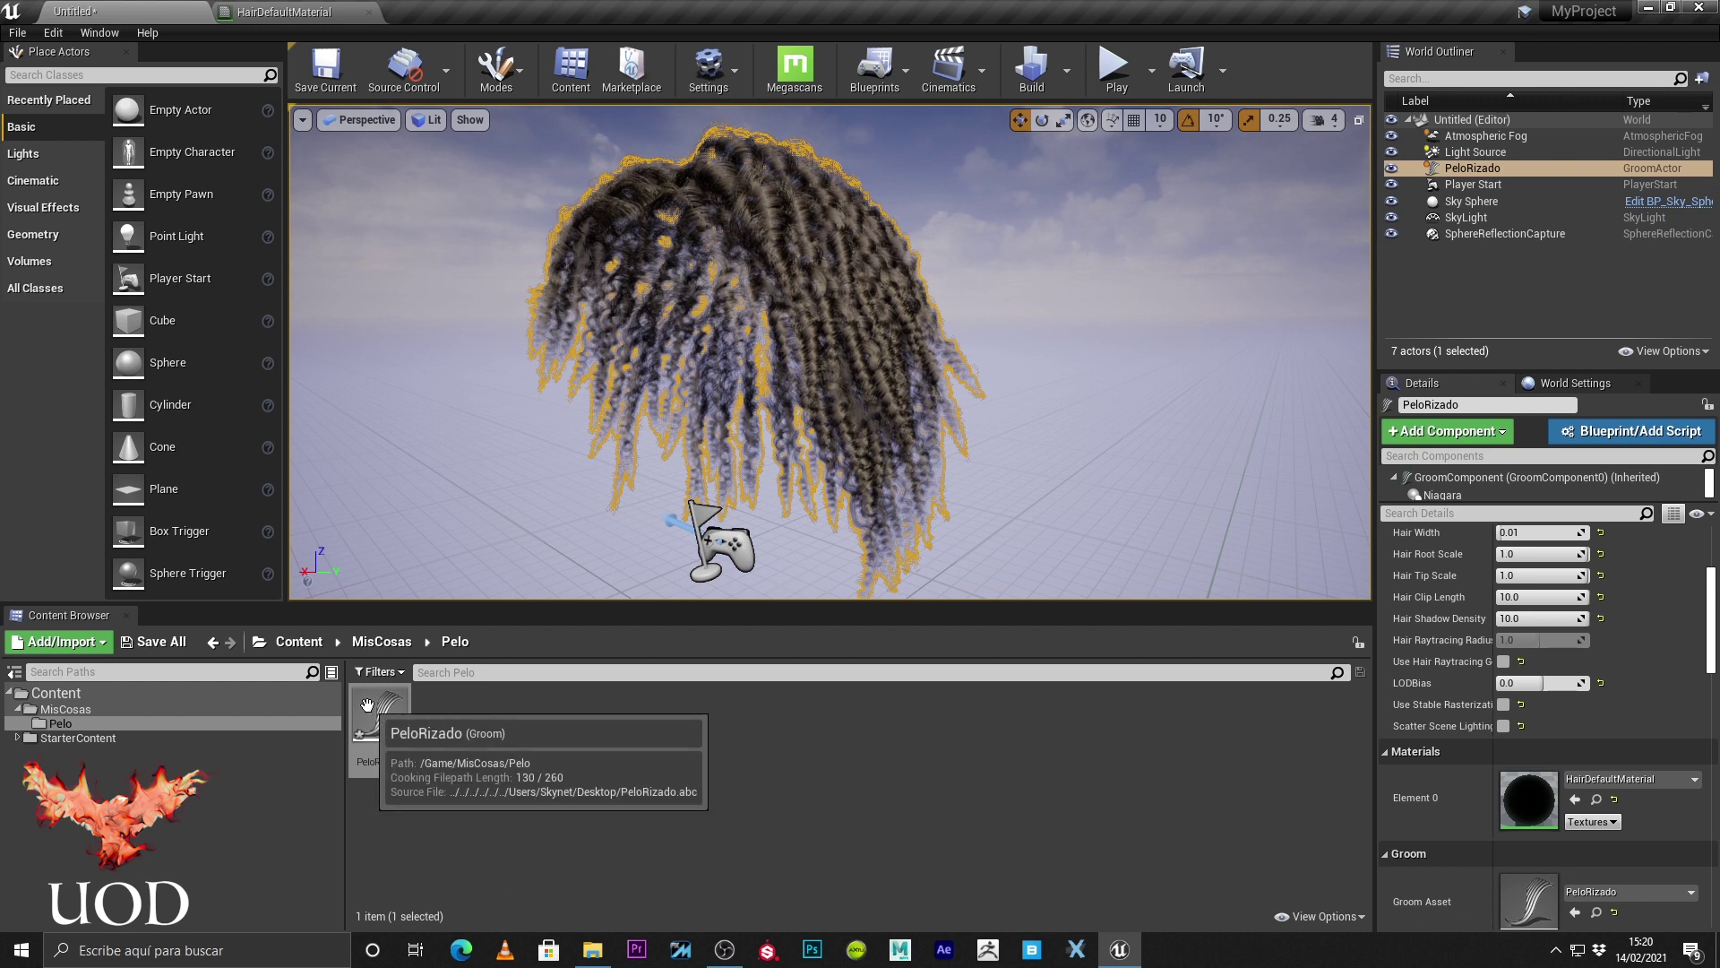
Open the PeloRizado groom asset and expand Physics Solver Settings to reach Enable Simulation.
double_click(380, 721)
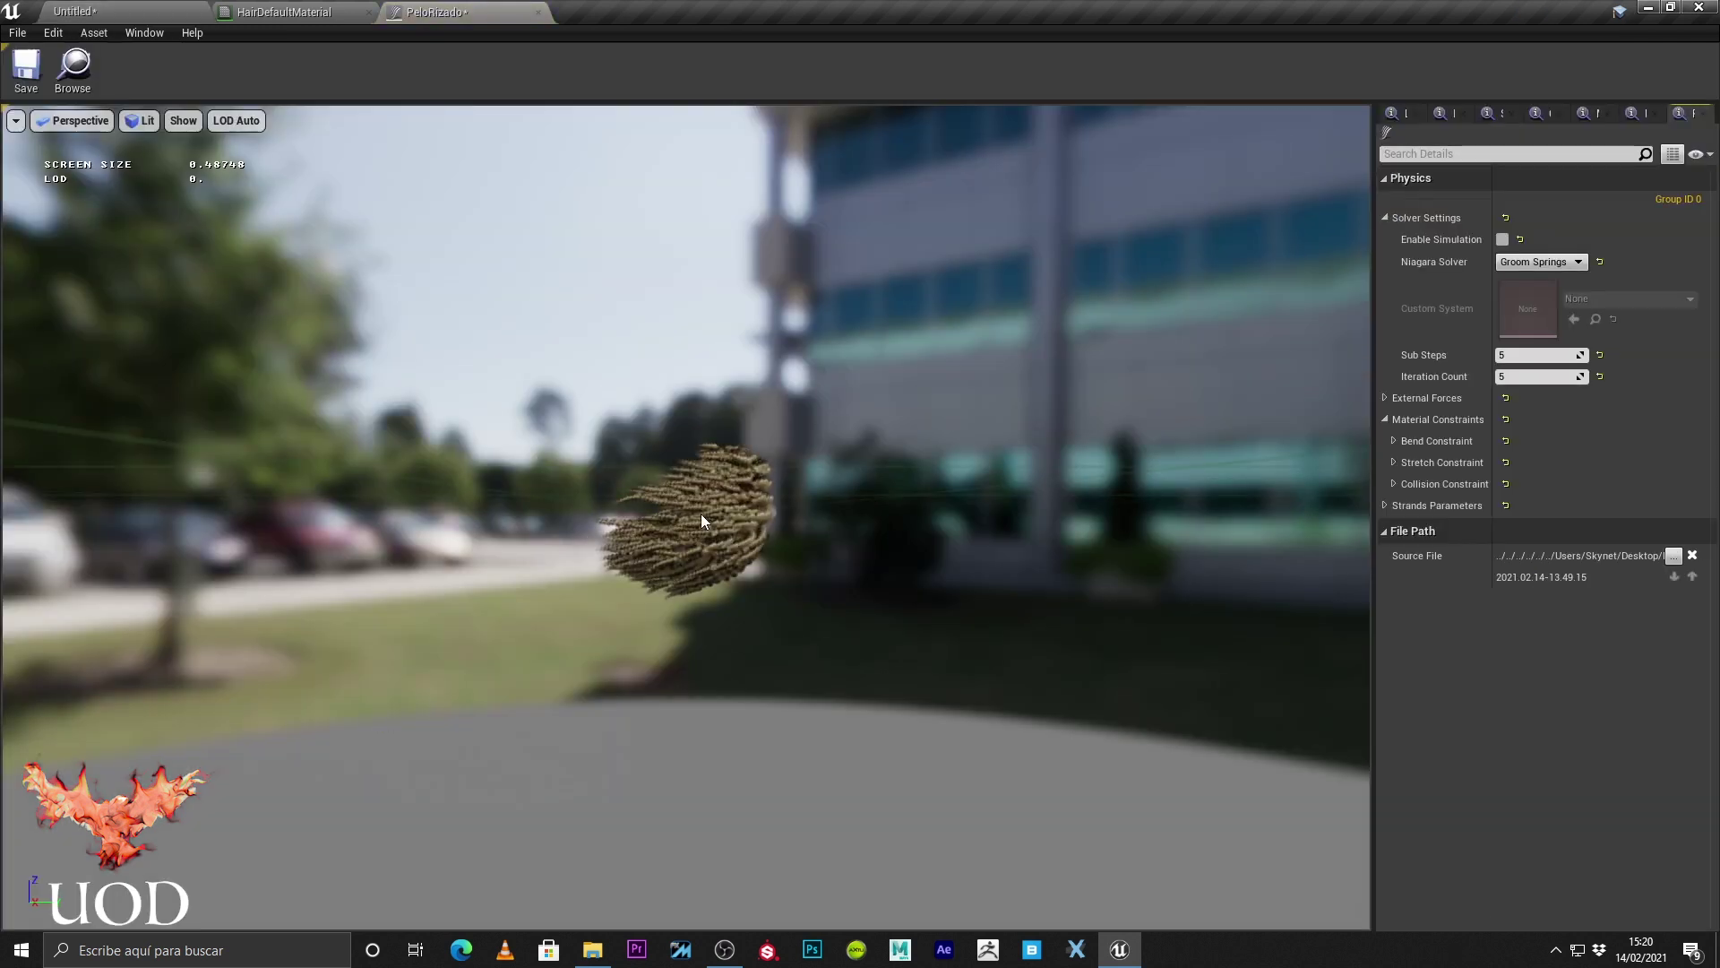
left_click(1385, 219)
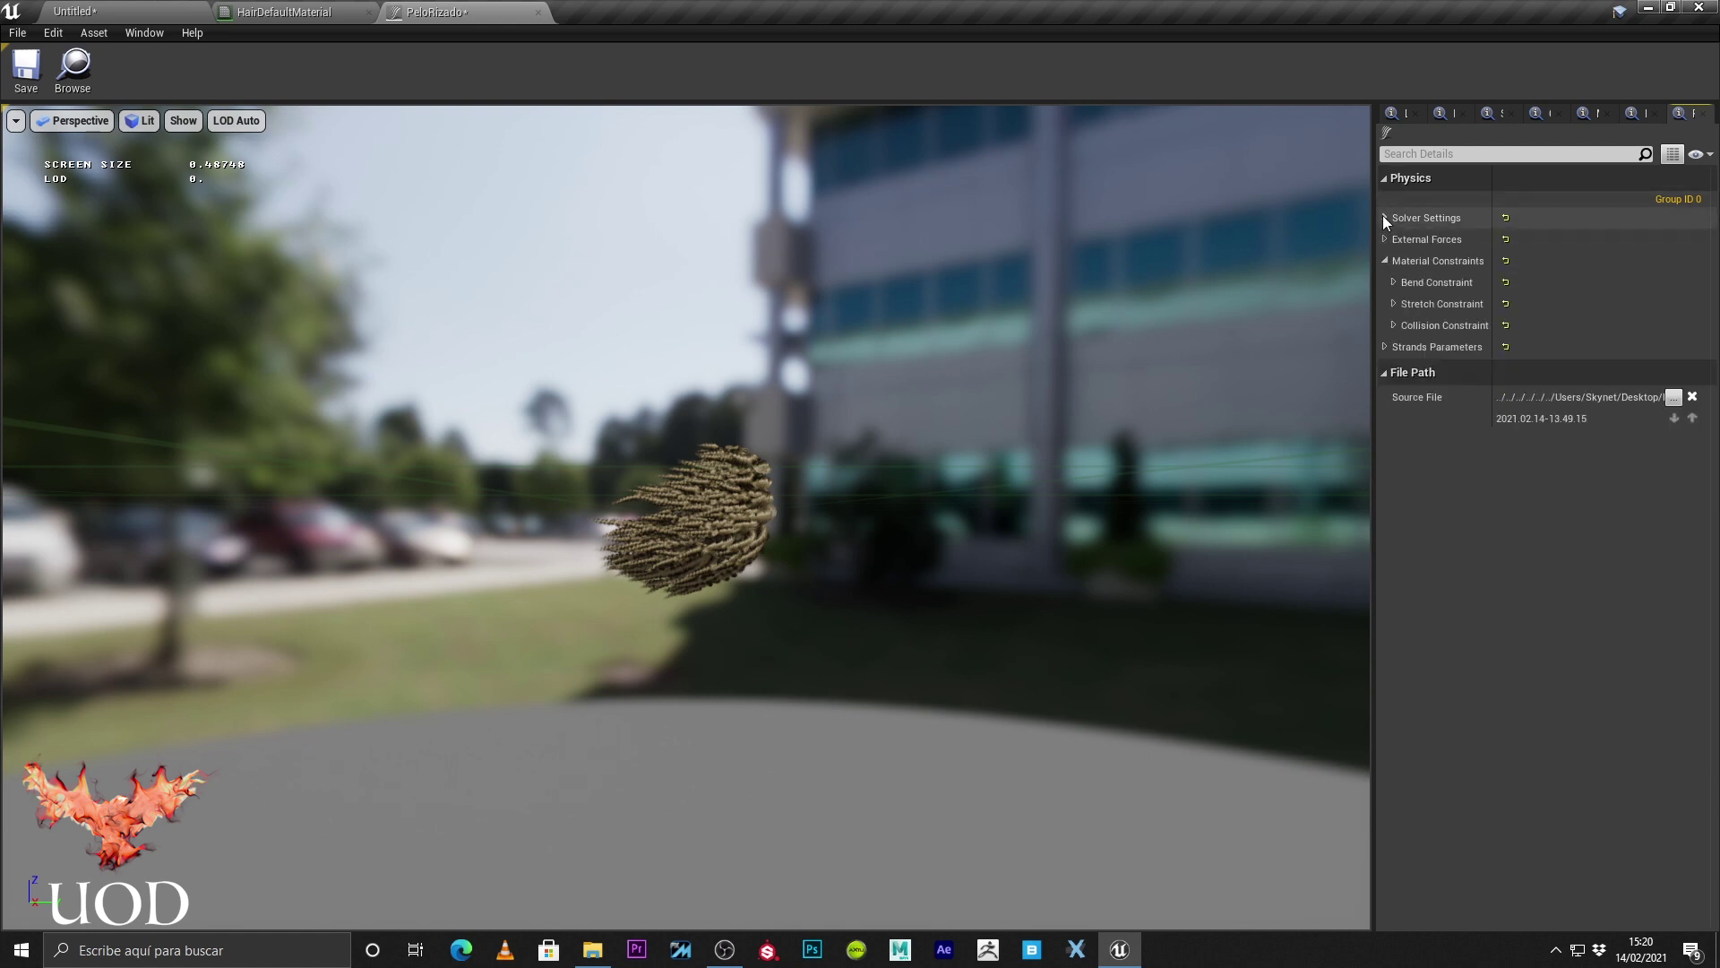
left_click(1385, 218)
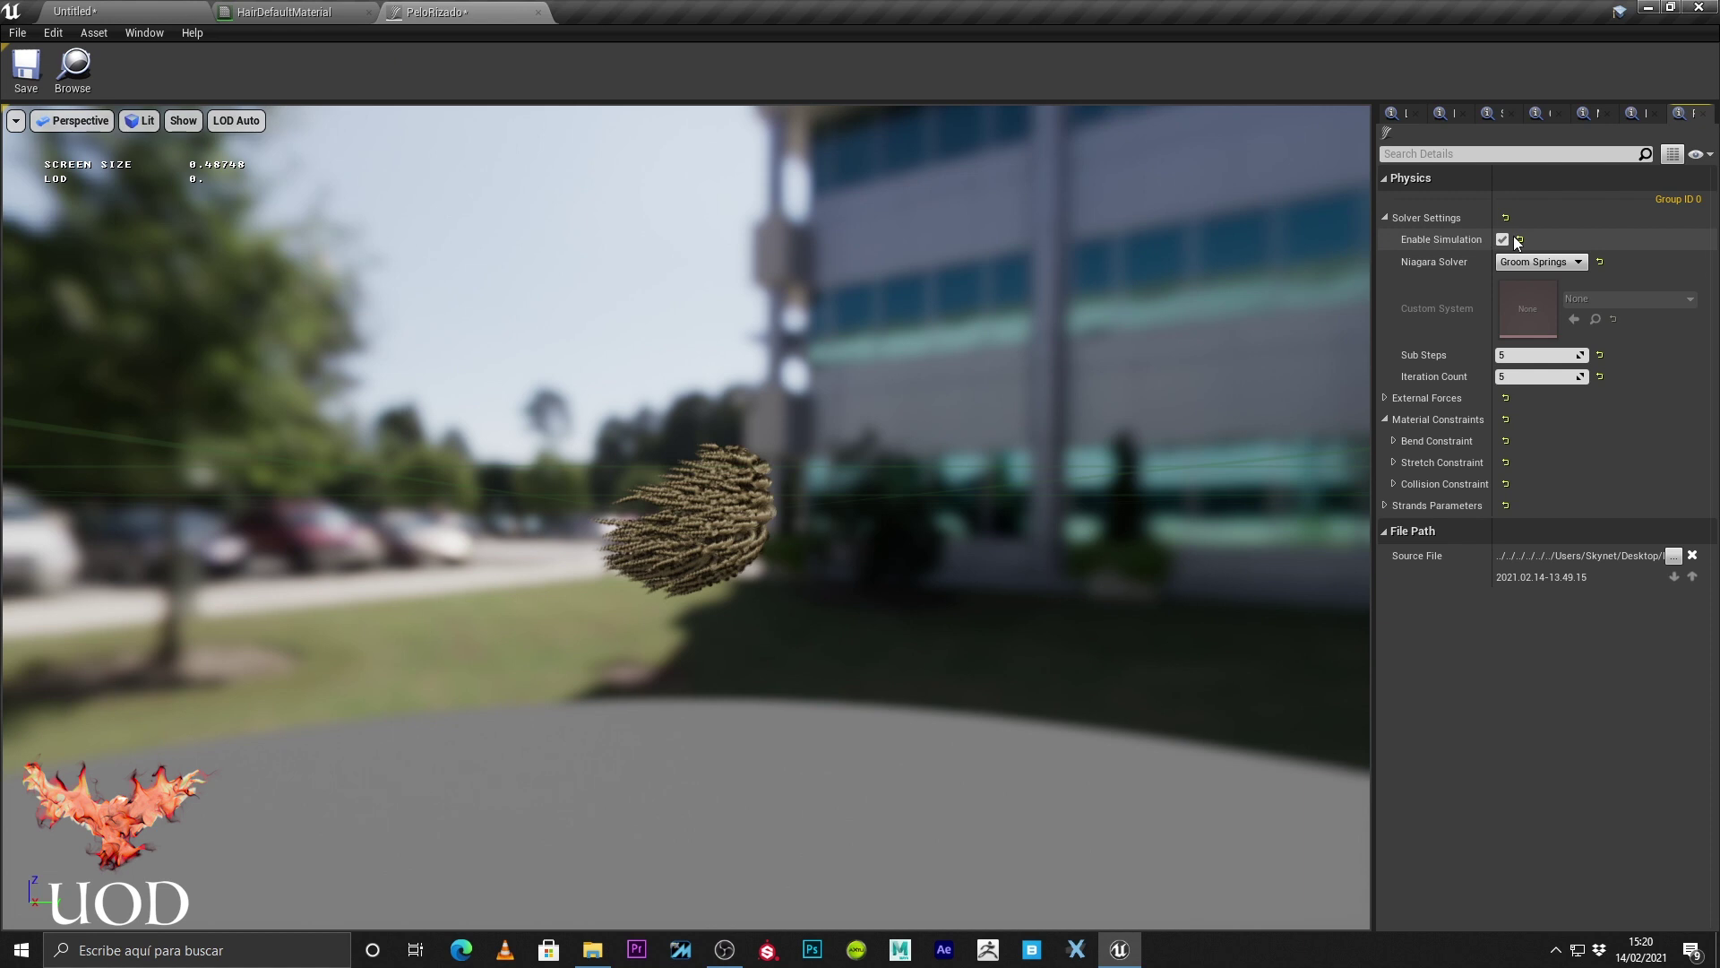
left_click(89, 11)
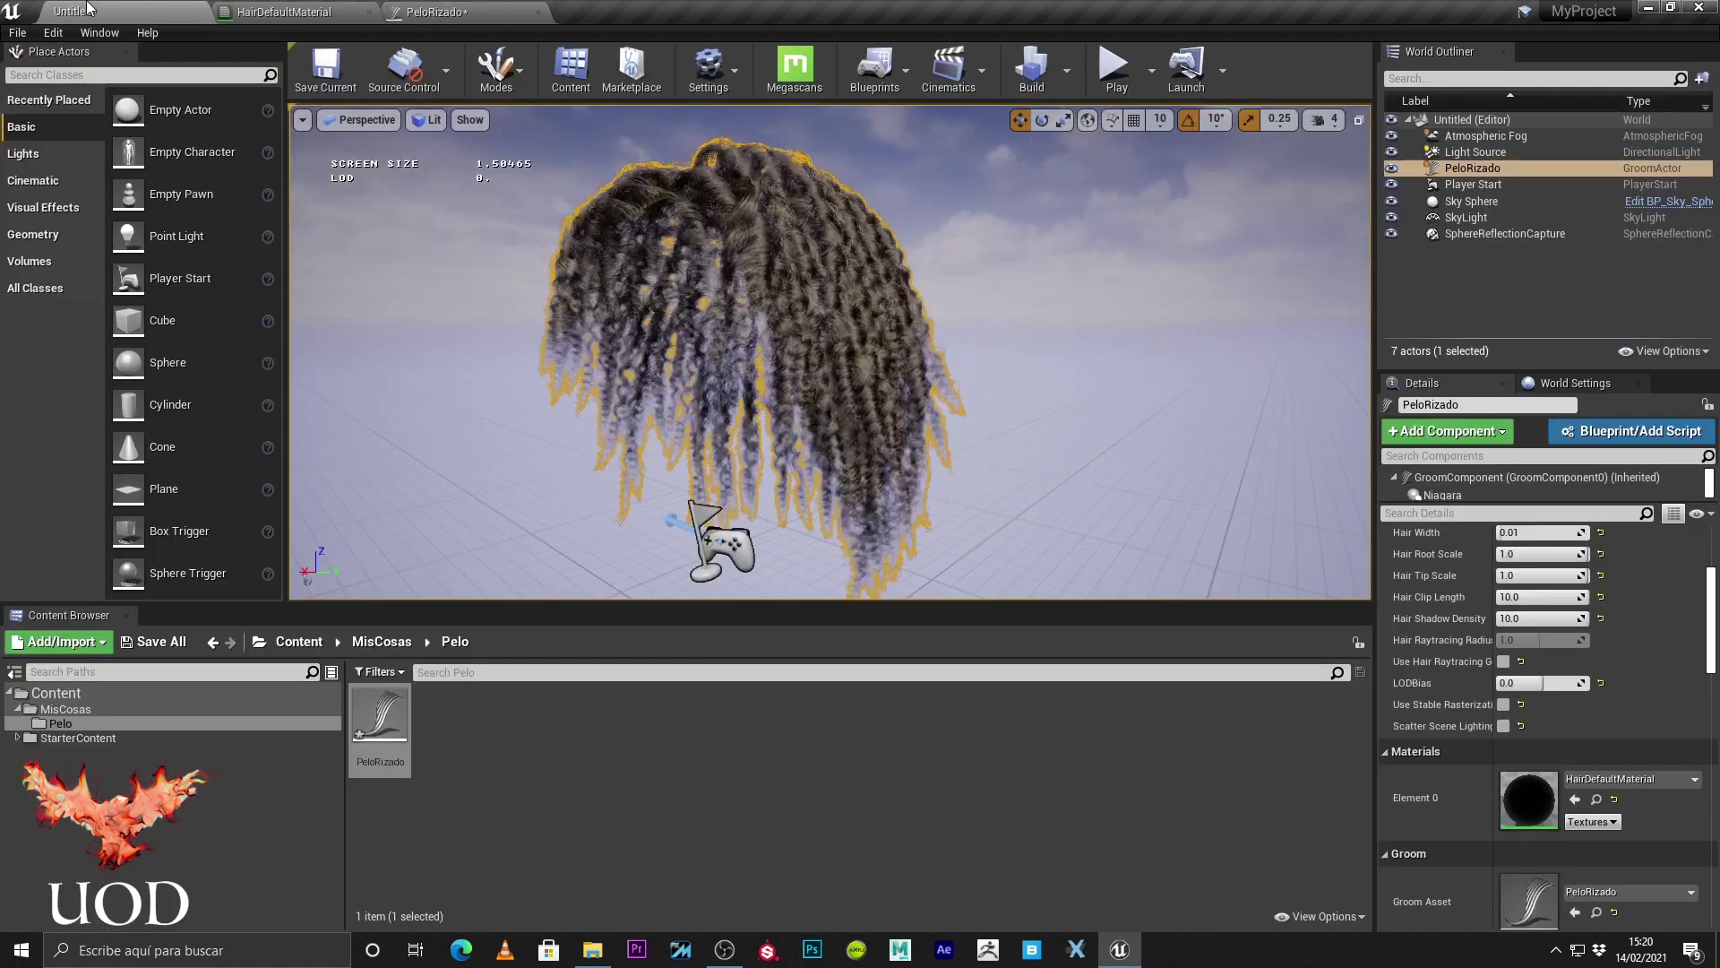
scroll(905, 331, "down", 5)
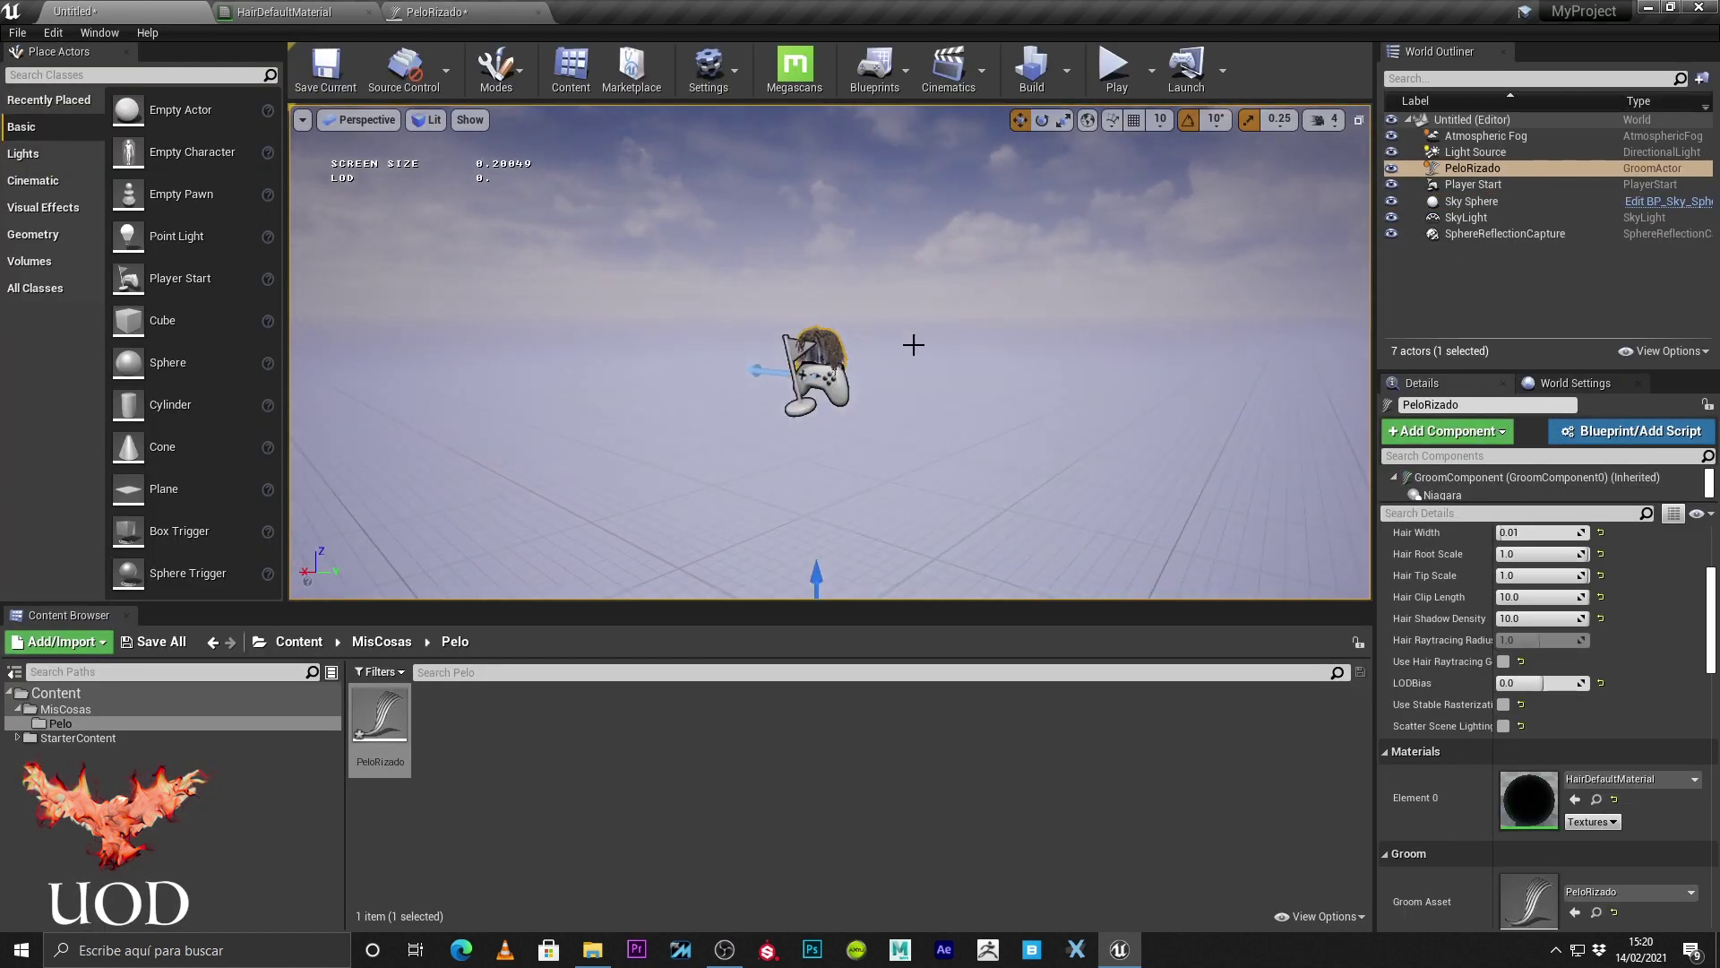
middle_click_drag(809, 538, 829, 356)
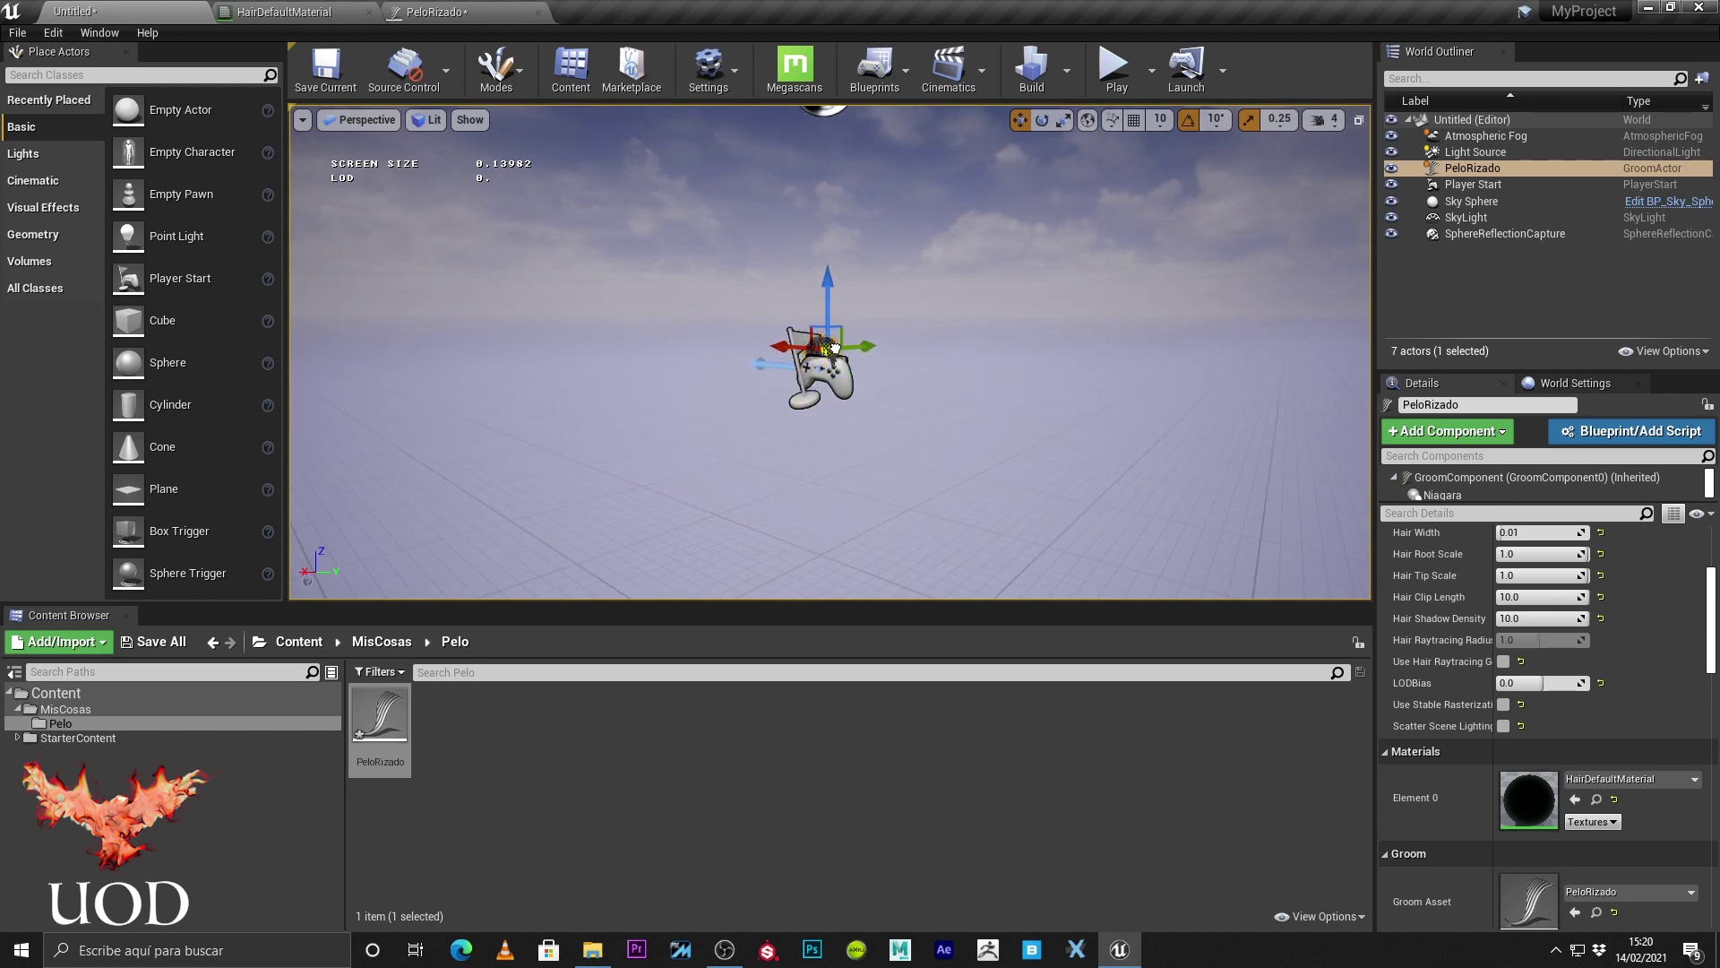
left_click_drag(930, 369, 923, 365)
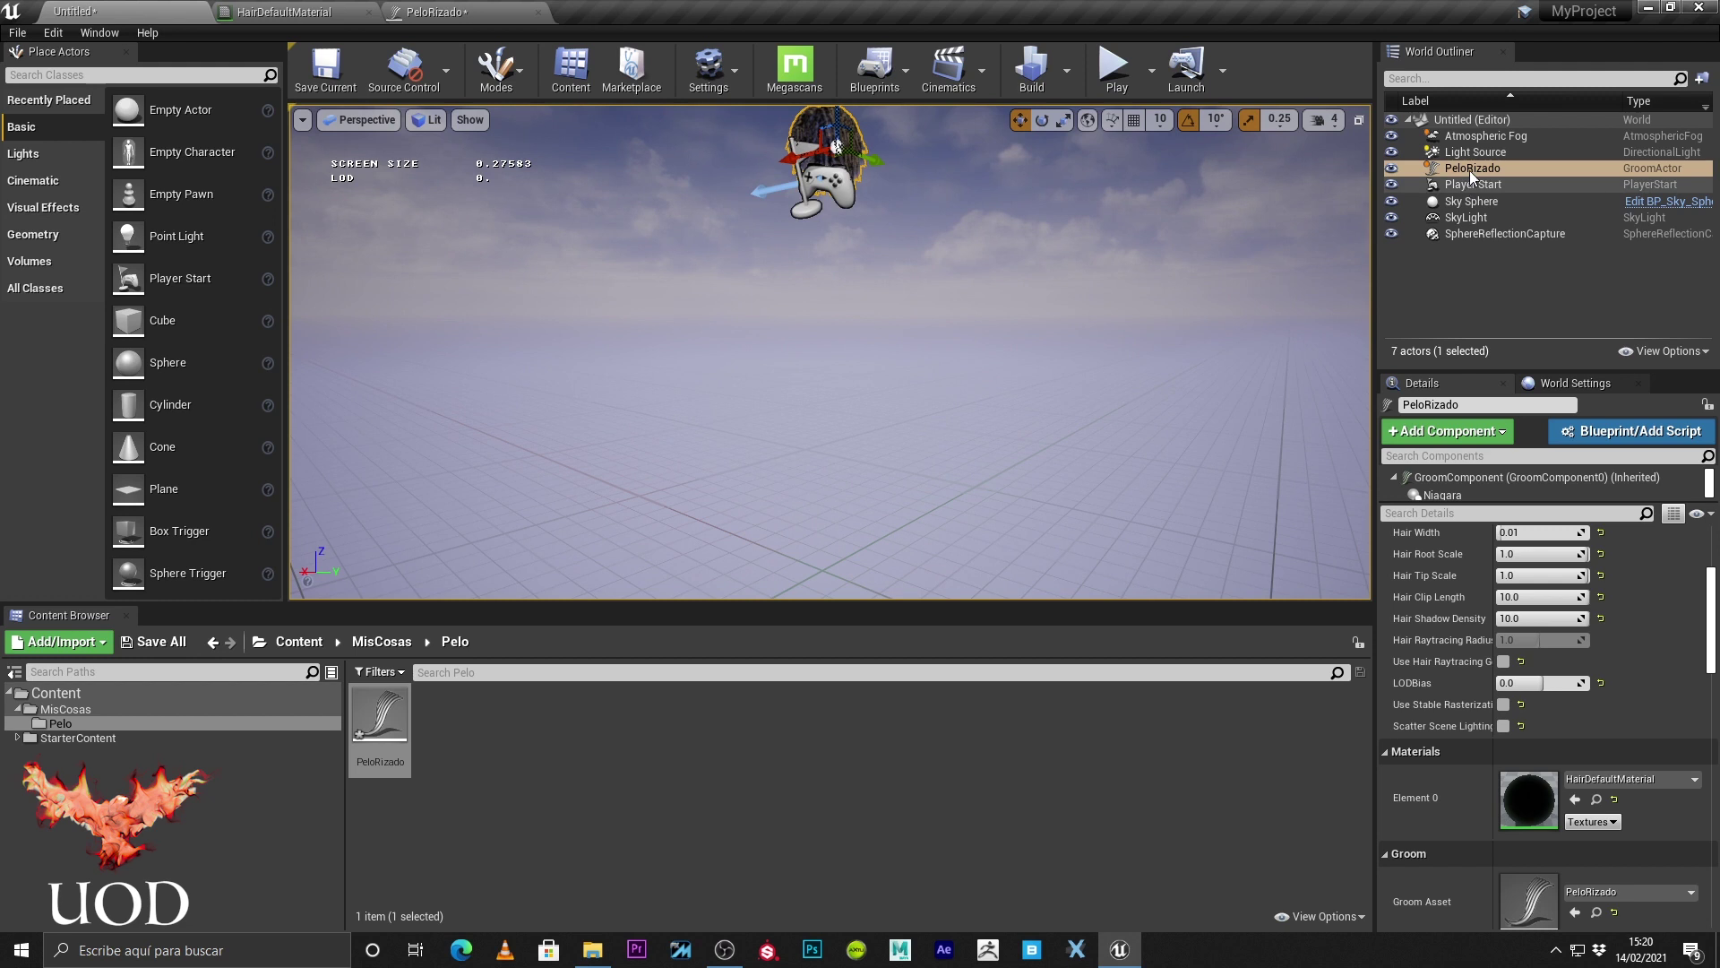
left_click_drag(1037, 355, 1030, 362)
left_click_drag(863, 157, 865, 267)
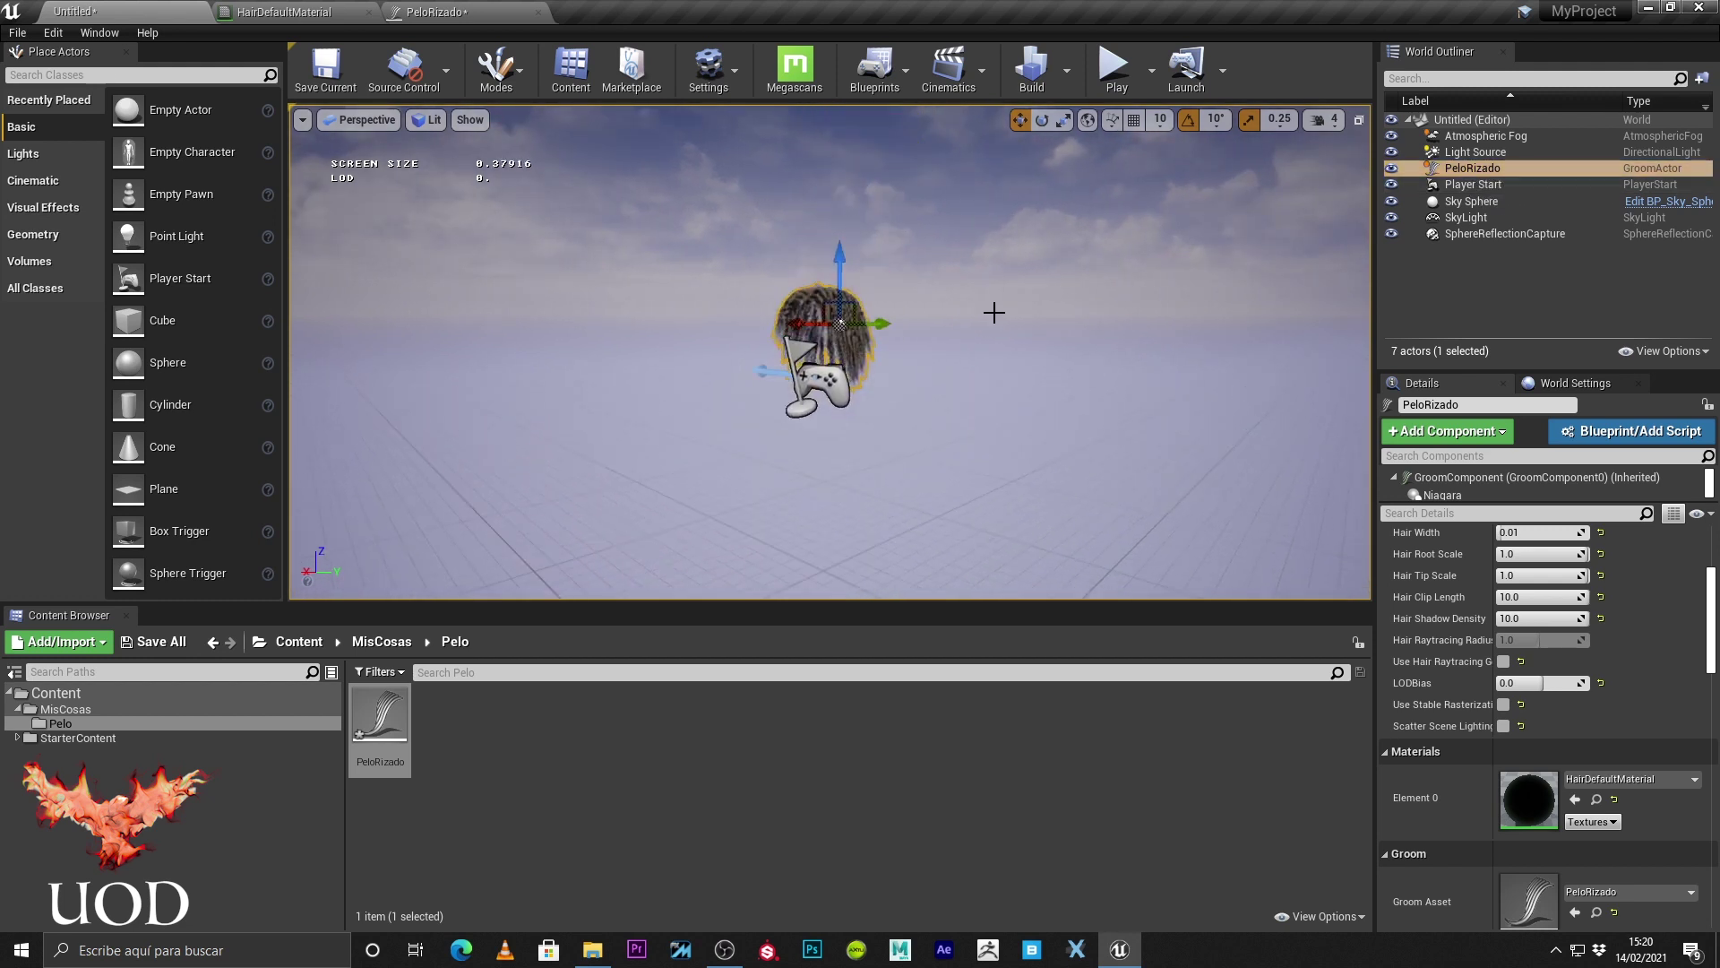
left_click_drag(990, 311, 990, 259)
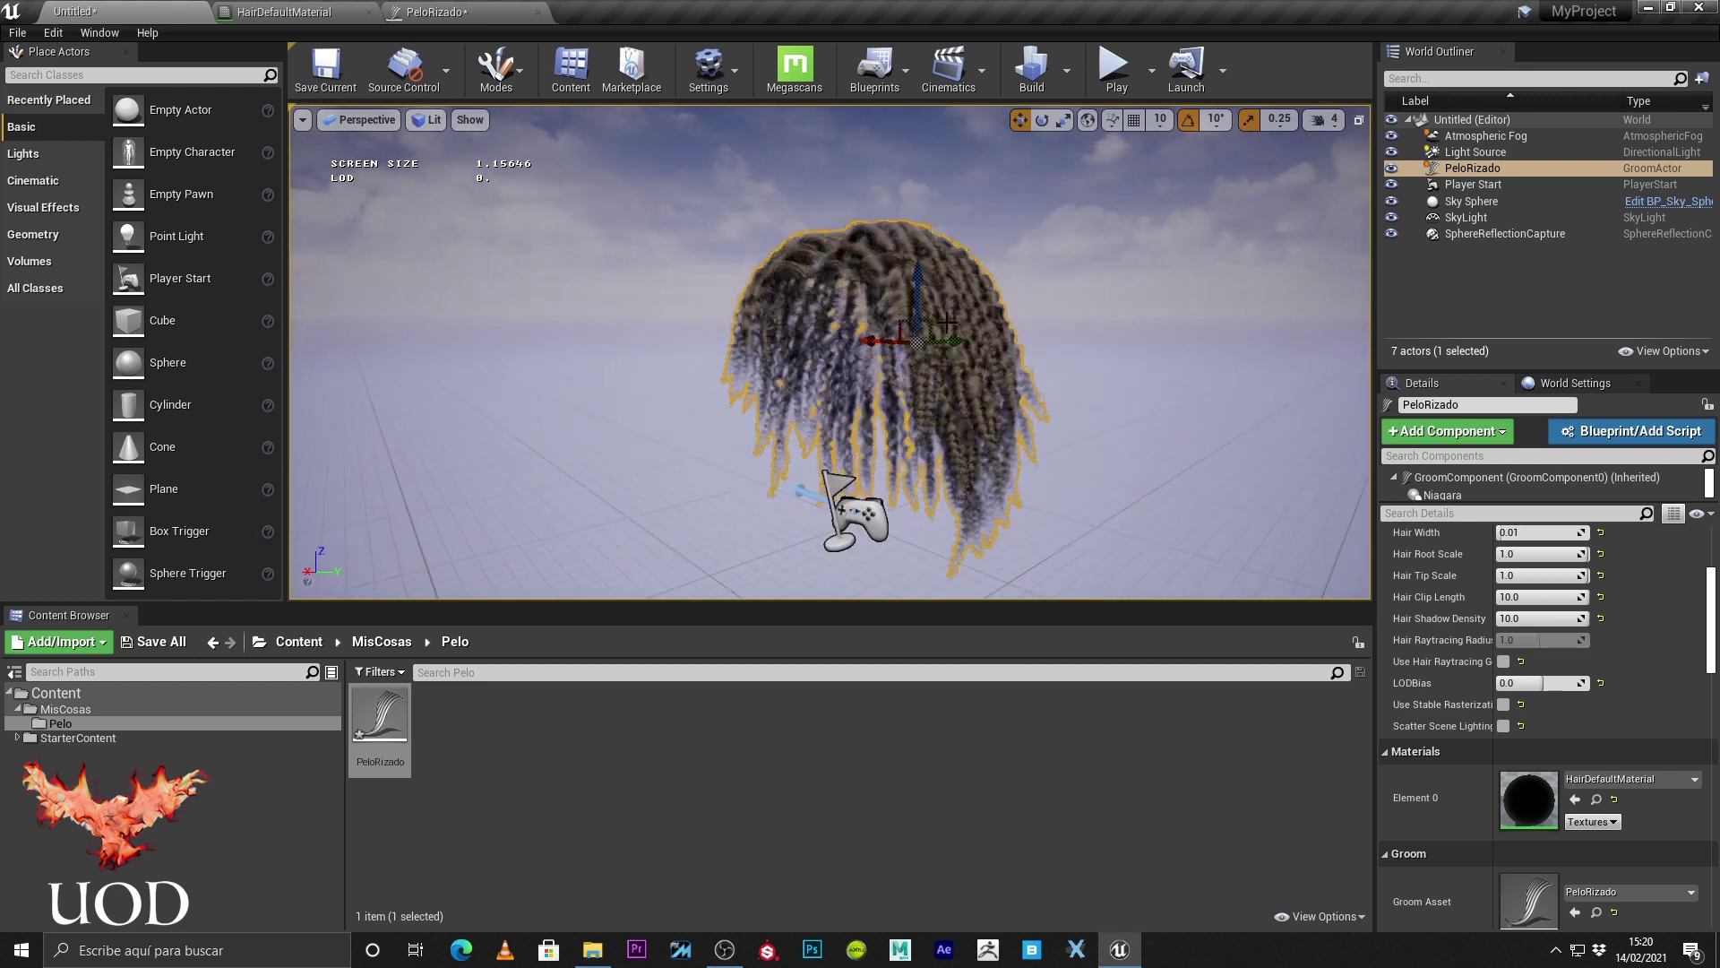
mouse_move(932, 323)
left_mouse_down()
mouse_move(773, 344)
mouse_move(889, 395)
mouse_move(1098, 366)
mouse_move(1002, 371)
mouse_move(979, 351)
mouse_move(787, 329)
mouse_move(923, 329)
mouse_move(881, 354)
mouse_move(899, 357)
left_mouse_up()
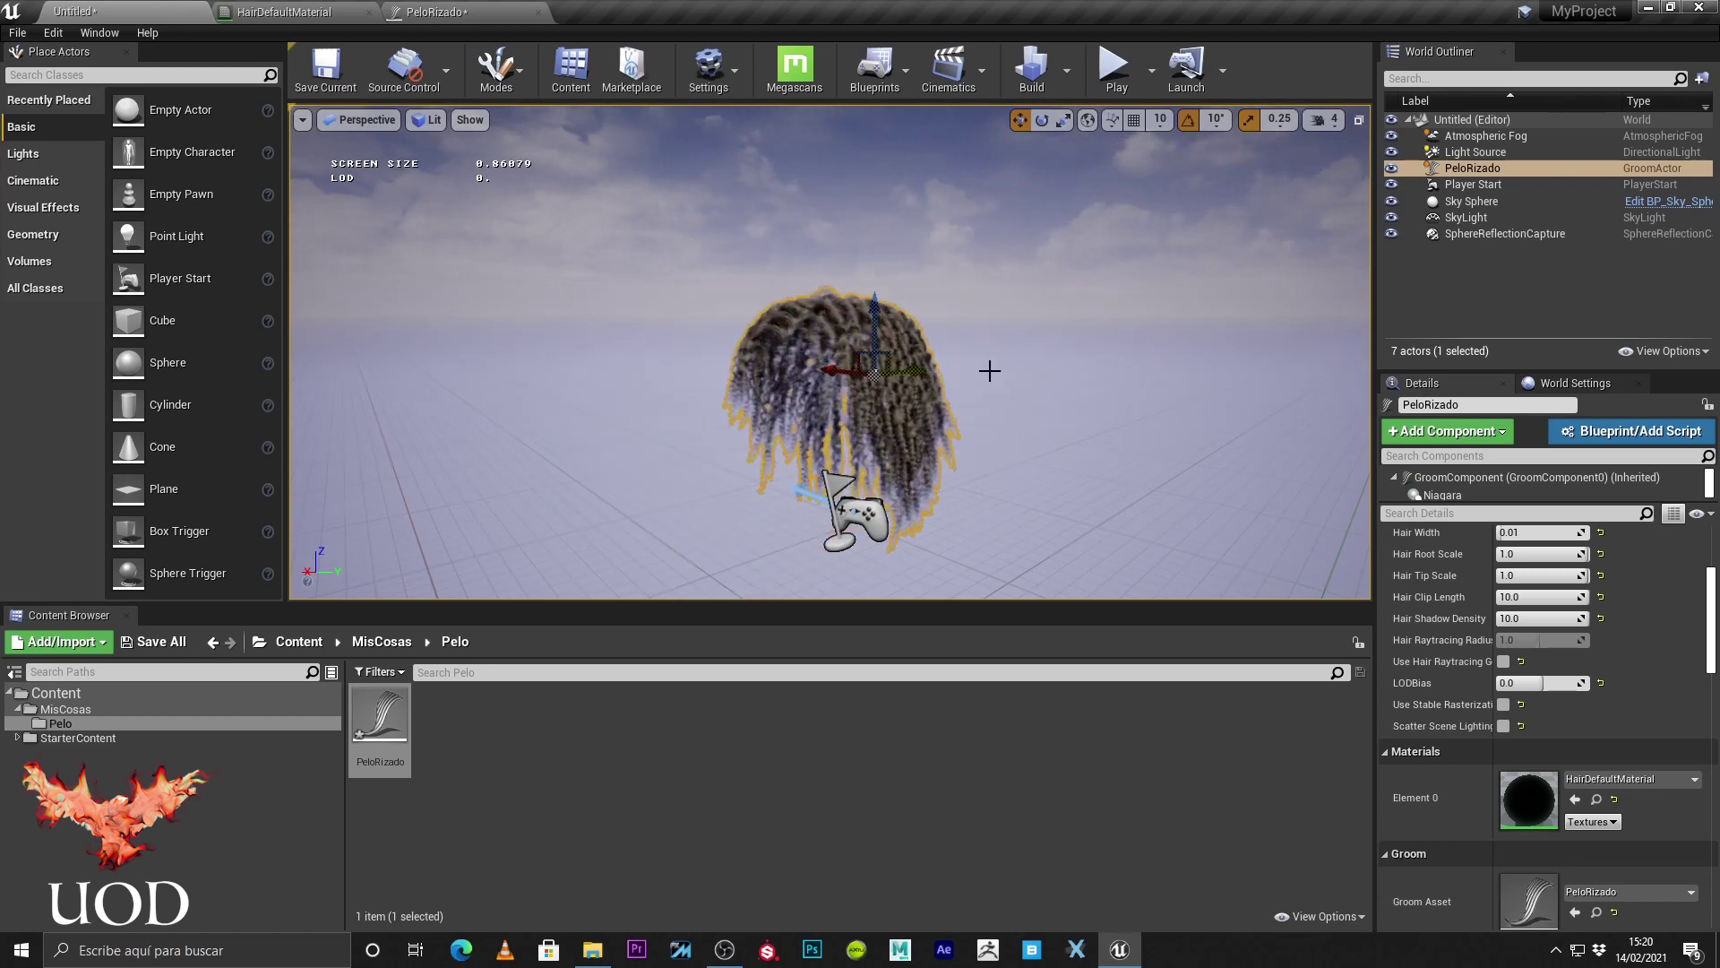